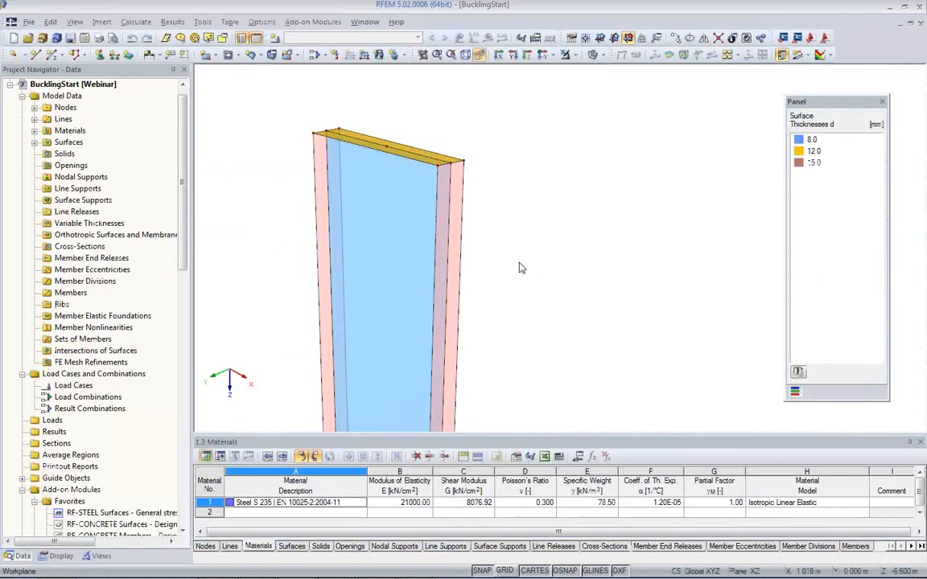
Step: Examine the tapered column's web, flanges and upper end plate along its full height
scroll(522, 268, "down", 1)
middle_click_drag(533, 263, 397, 231)
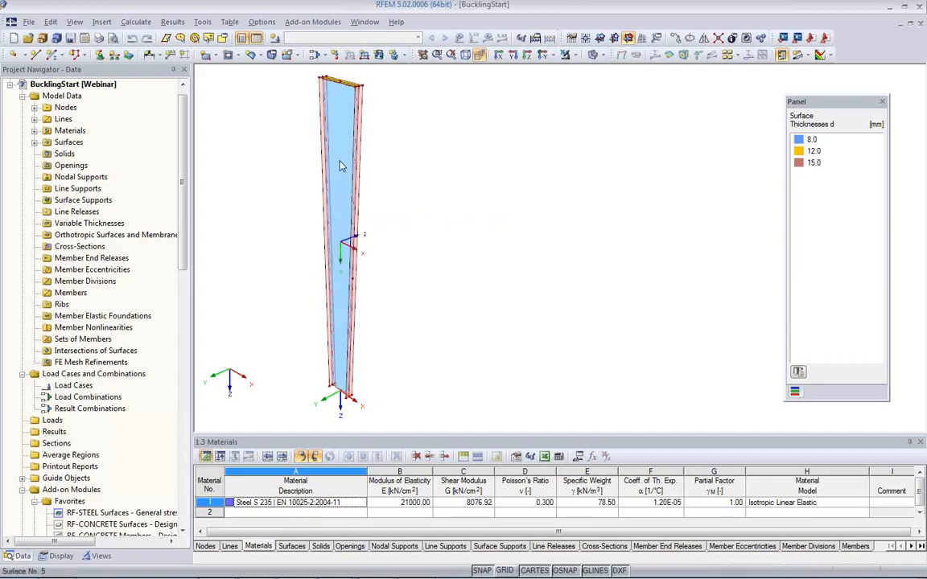
left_click(338, 234)
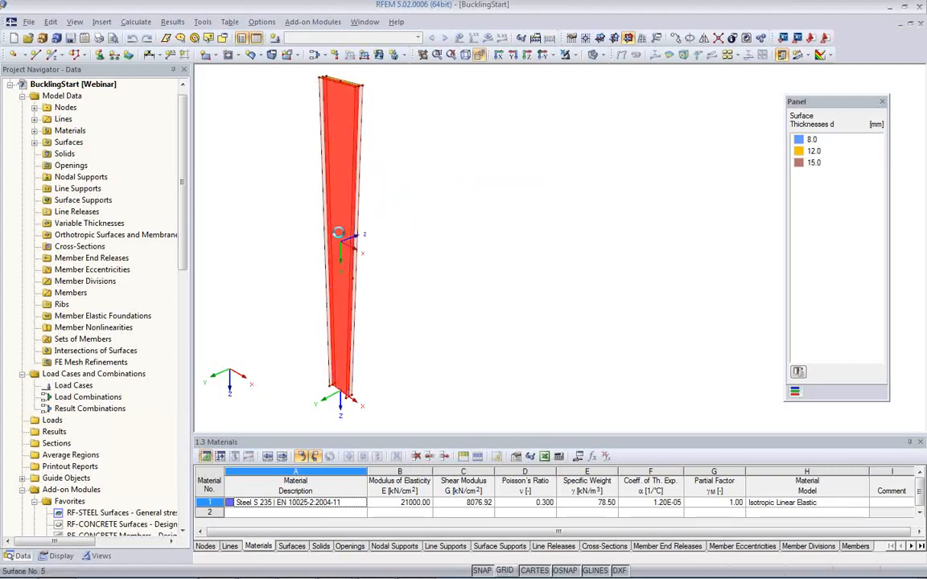
left_click(601, 174)
scroll(367, 173, "up", 1)
scroll(367, 175, "up", 1)
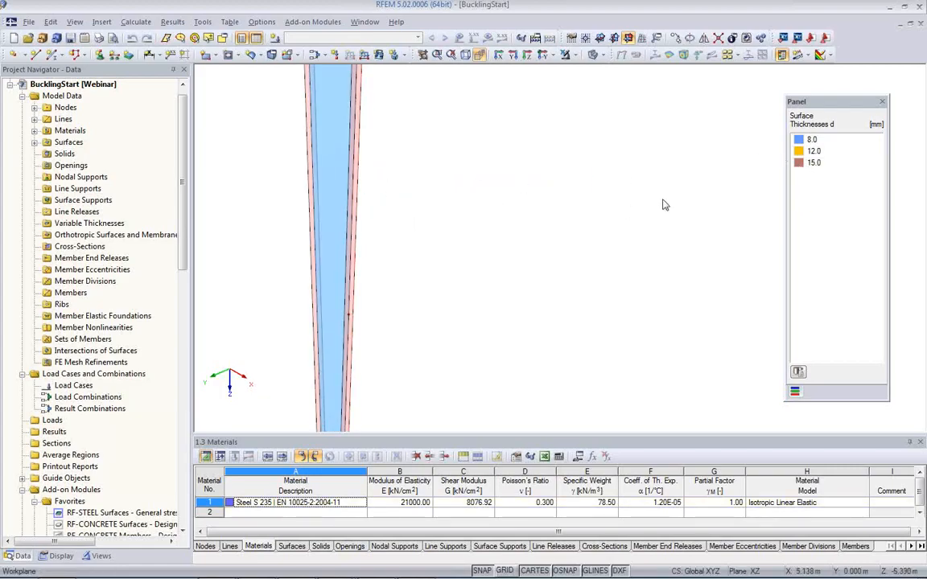
middle_click_drag(416, 164, 451, 329)
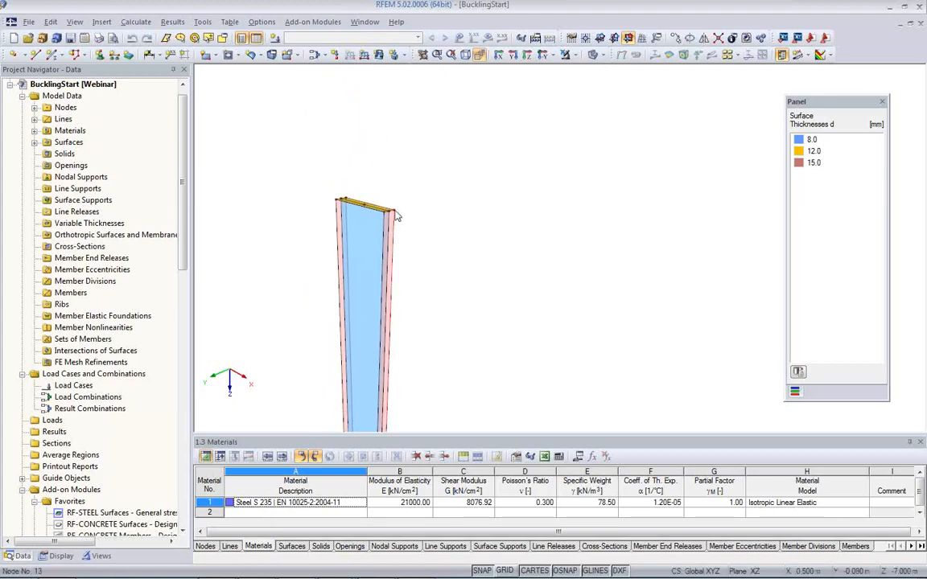
scroll(379, 209, "up", 5)
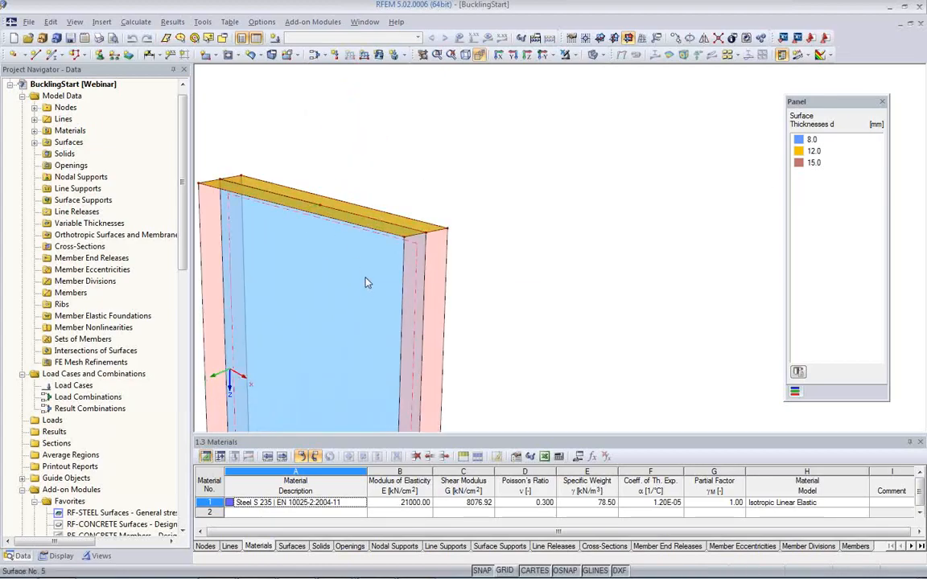
scroll(366, 280, "down", 2)
middle_click_drag(349, 297, 368, 184)
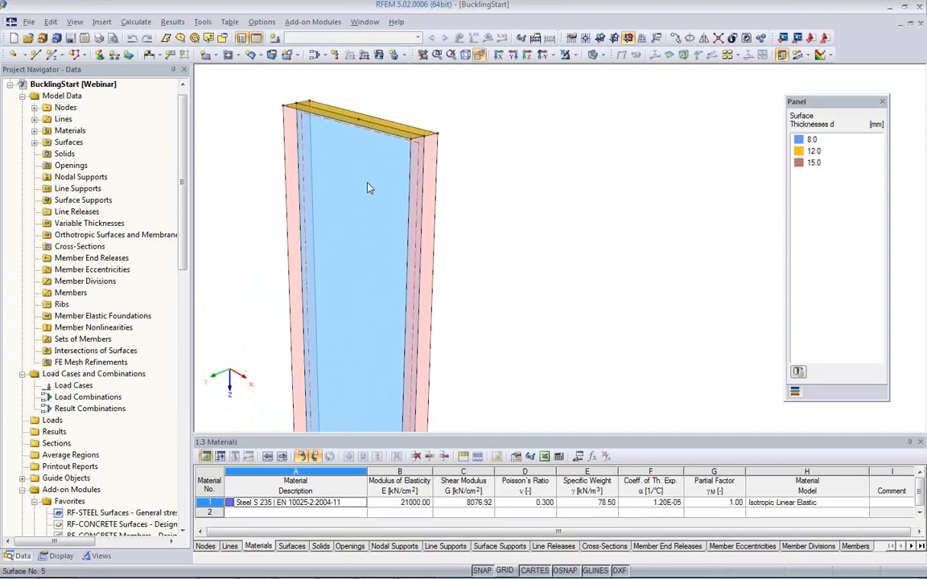
scroll(368, 183, "down", 4)
middle_click_drag(380, 279, 358, 181)
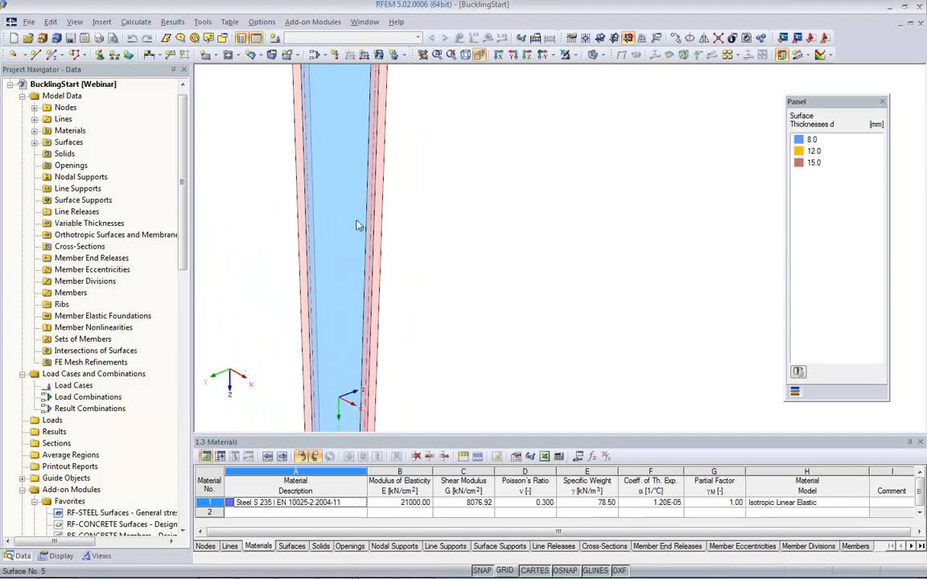
scroll(383, 240, "down", 4)
middle_click_drag(439, 257, 391, 318)
scroll(421, 208, "down", 2)
scroll(368, 213, "up", 3)
middle_click_drag(372, 239, 376, 161)
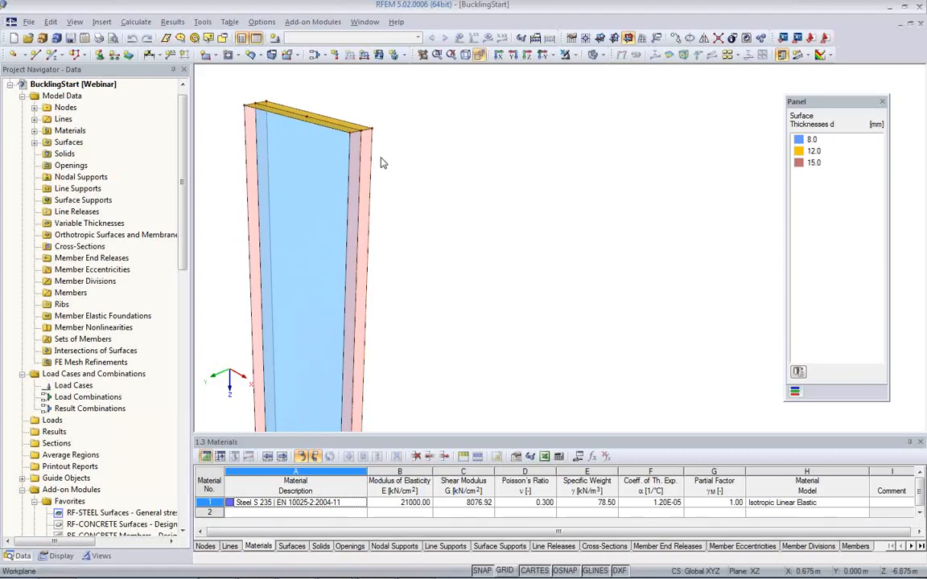
middle_click_drag(383, 163, 420, 207, "ctrl")
scroll(420, 222, "up", 3)
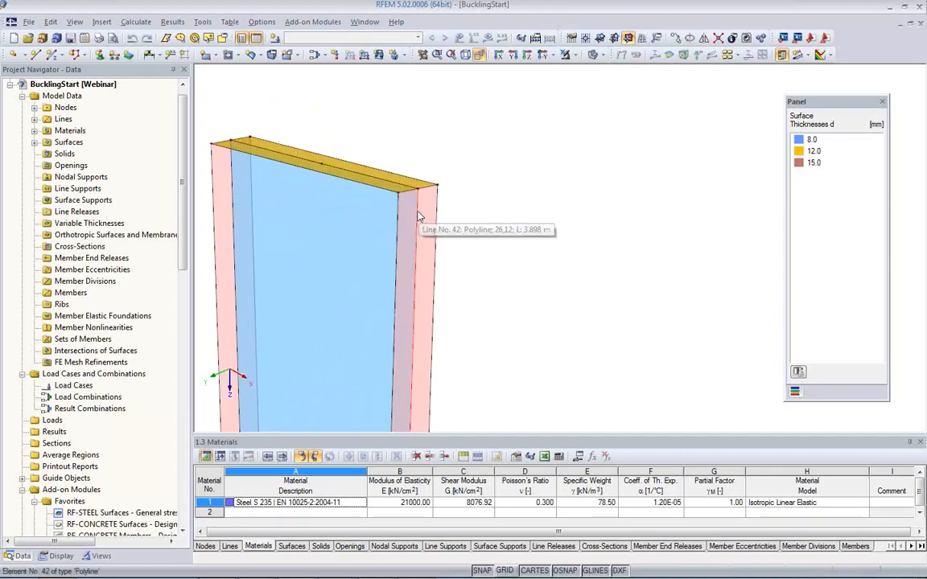
Step: Extrude the two short edge lines at the column's upper bracket-side corner 1.5 m in global +X with a 12 mm thickness
middle_click_drag(472, 279, 380, 189)
scroll(457, 245, "down", 1)
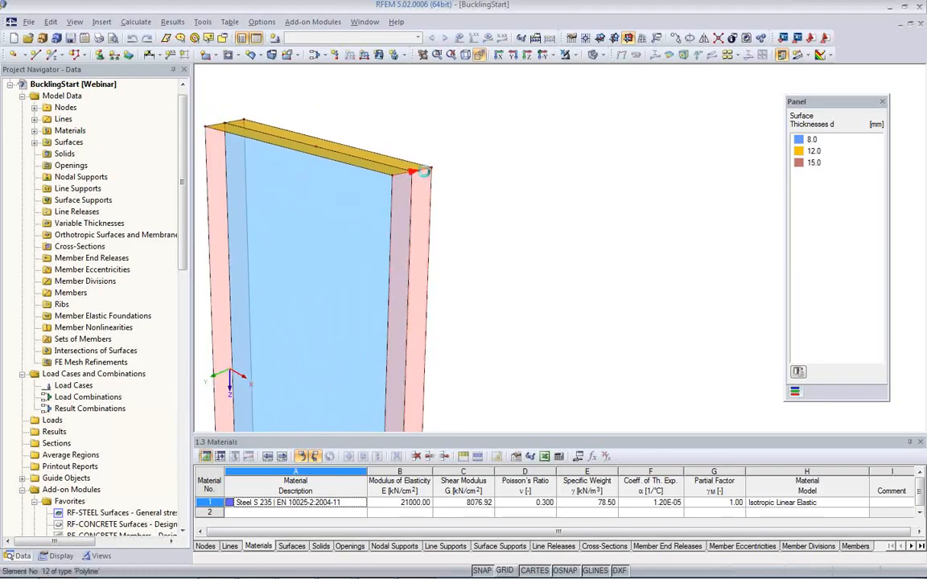
right_click(428, 177)
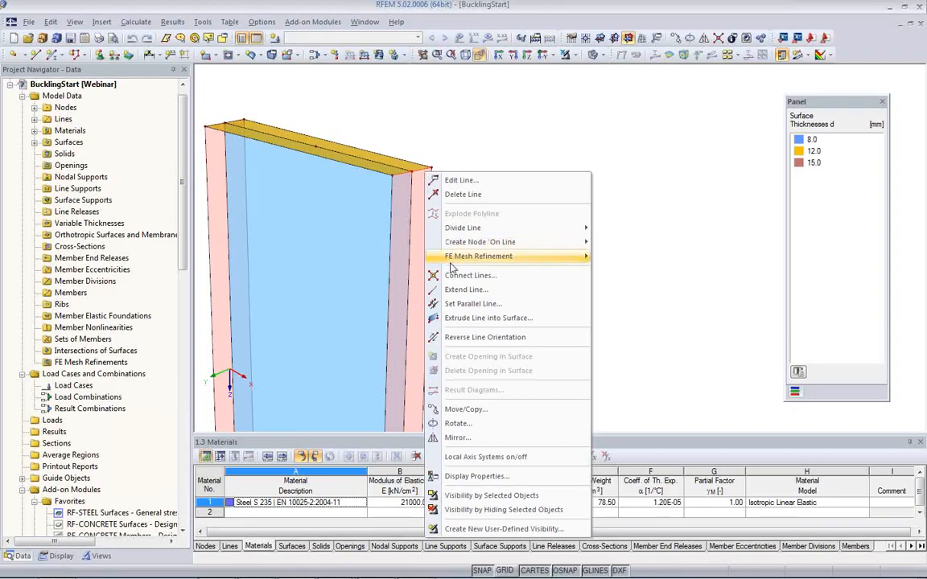
mouse_move(451, 261)
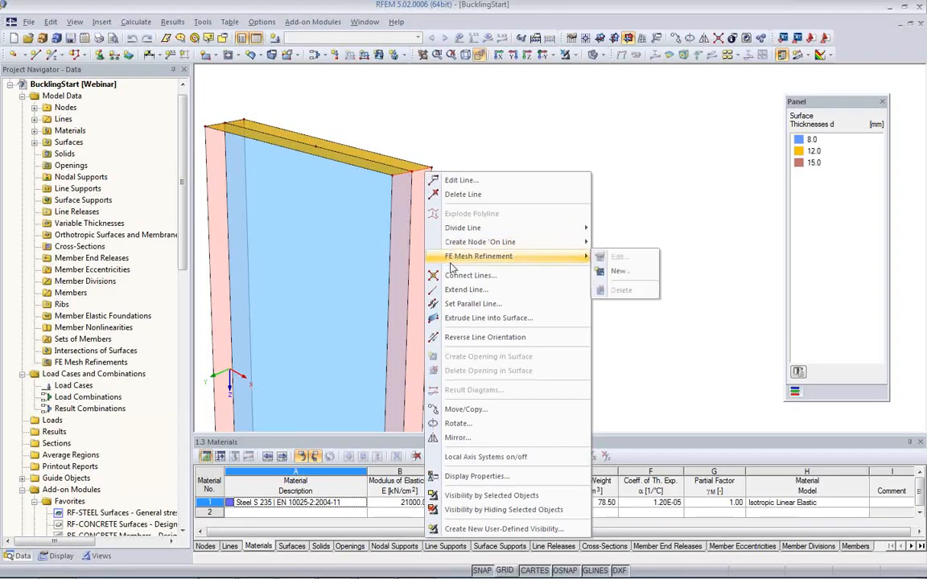
left_click(475, 319)
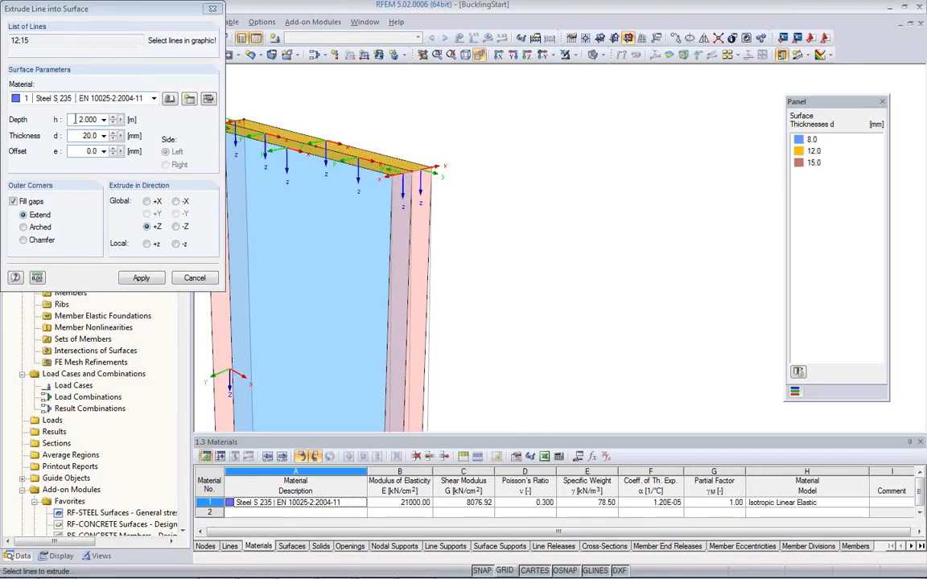
left_click_drag(75, 120, 119, 119)
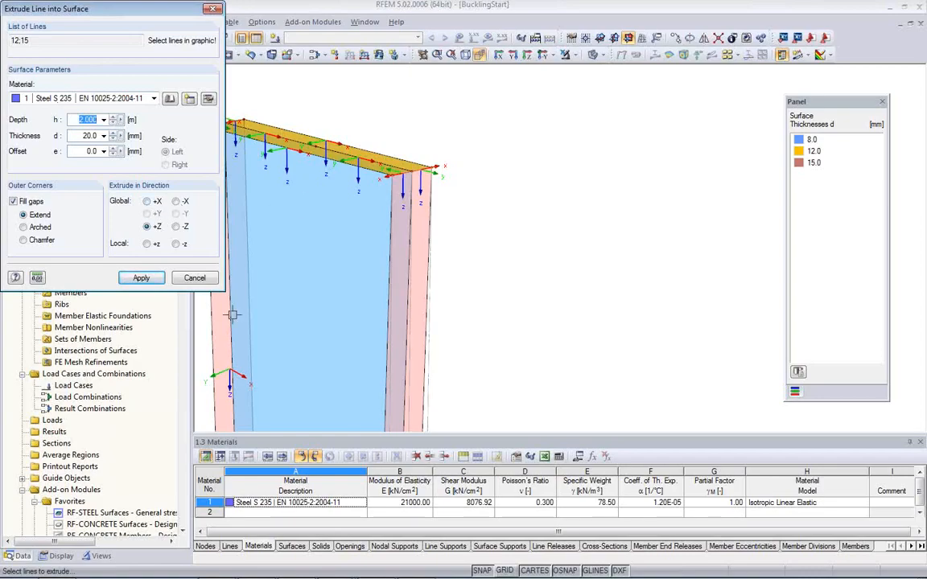
left_click(146, 202)
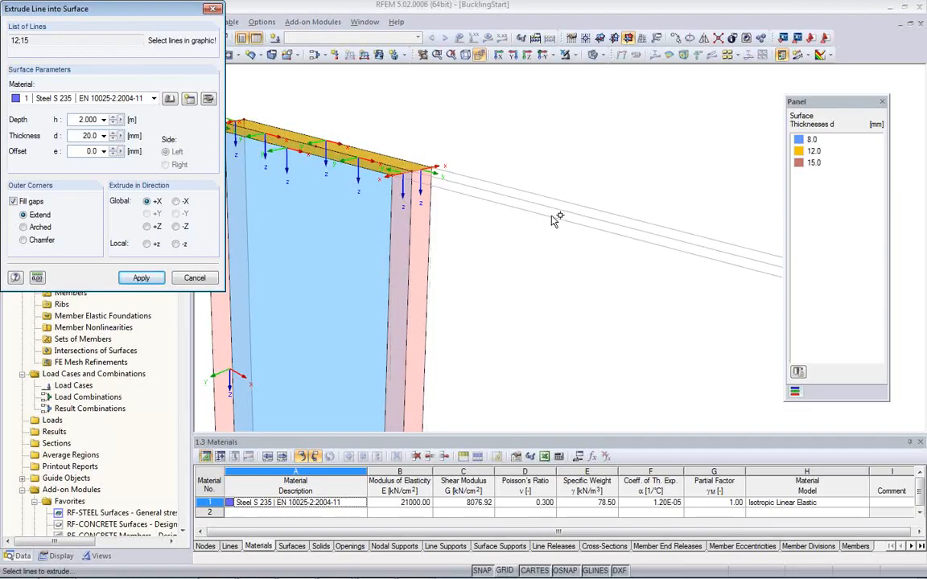
left_click_drag(75, 119, 109, 122)
type("1")
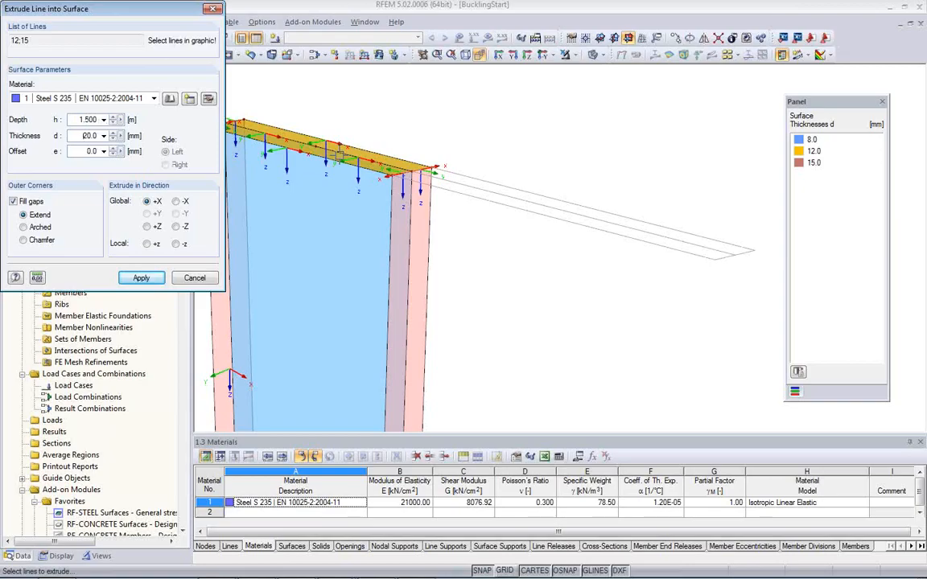
double_click(87, 137)
type("1.")
left_click(141, 279)
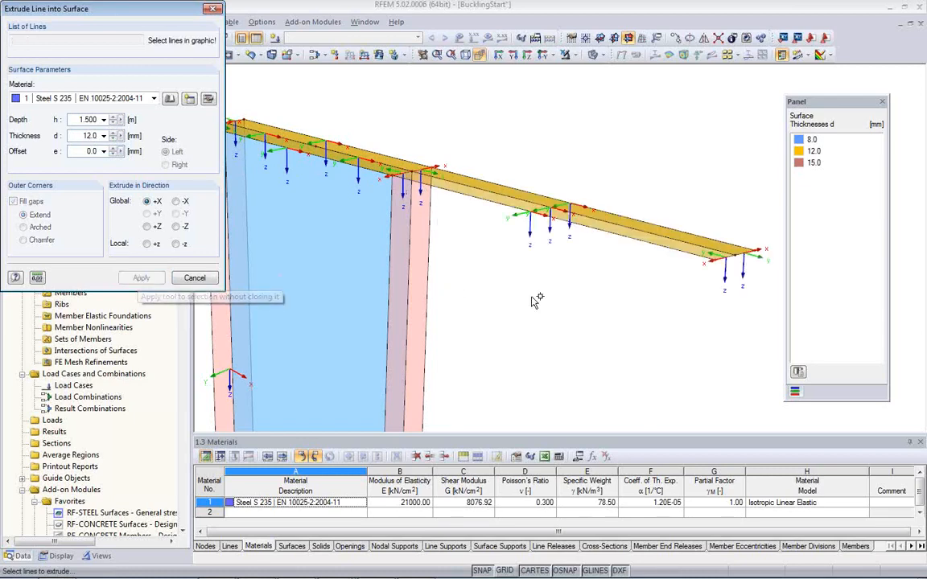
Step: Extrude the two lines at the free end of the upper horizontal flange 0.6 m in global +Z with a 25 mm thickness
middle_click_drag(698, 331, 633, 286)
scroll(659, 243, "up", 3)
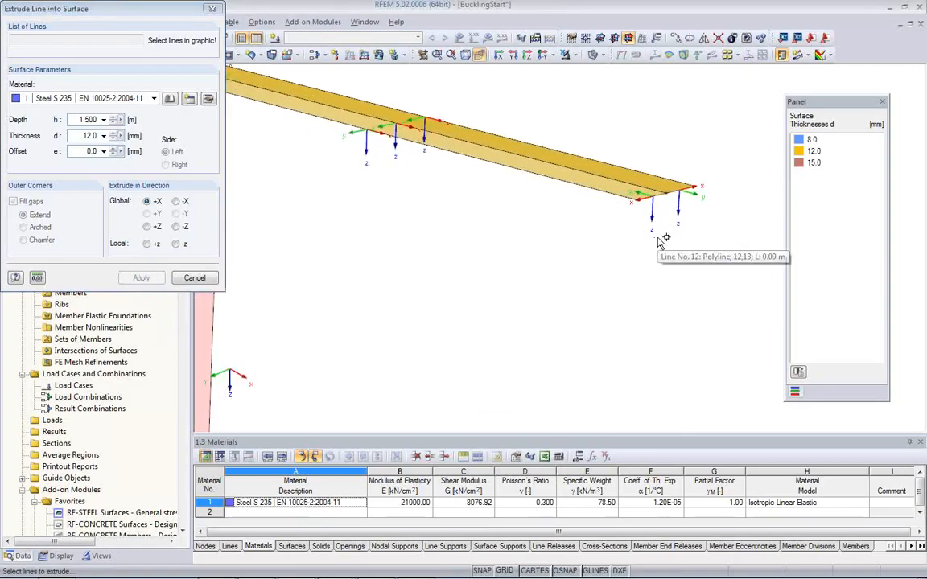
left_click(649, 190)
left_click(694, 178)
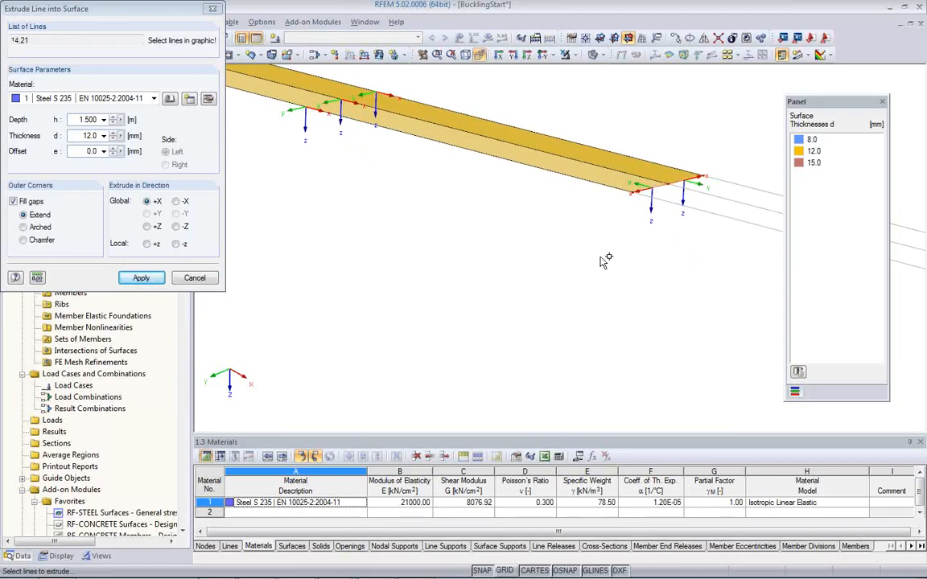
left_click(147, 228)
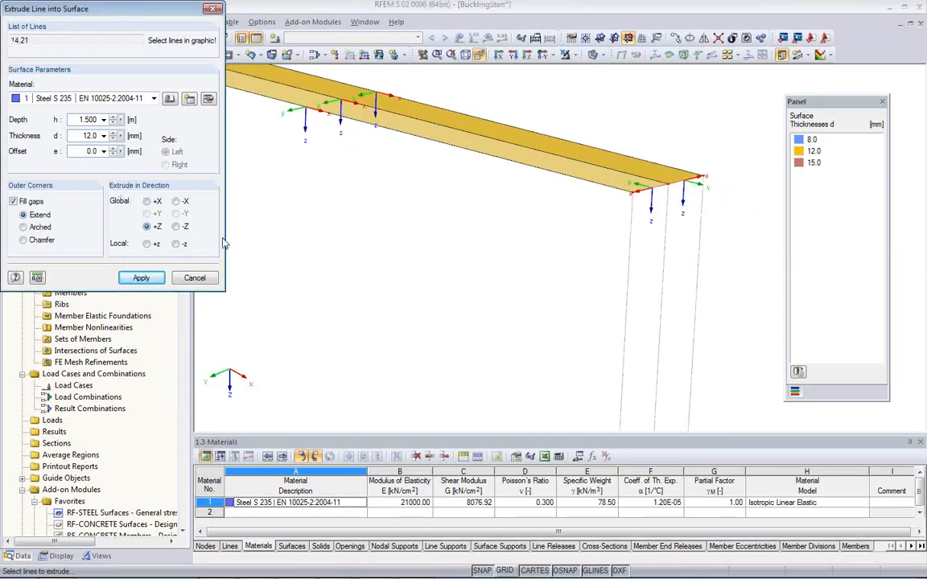
left_click_drag(74, 119, 103, 123)
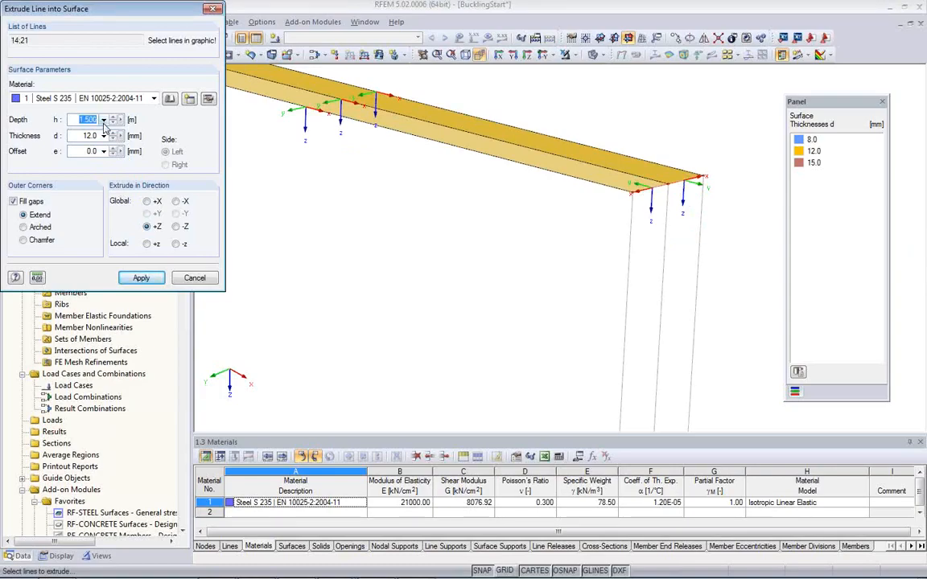
type("0.6")
key("Tab")
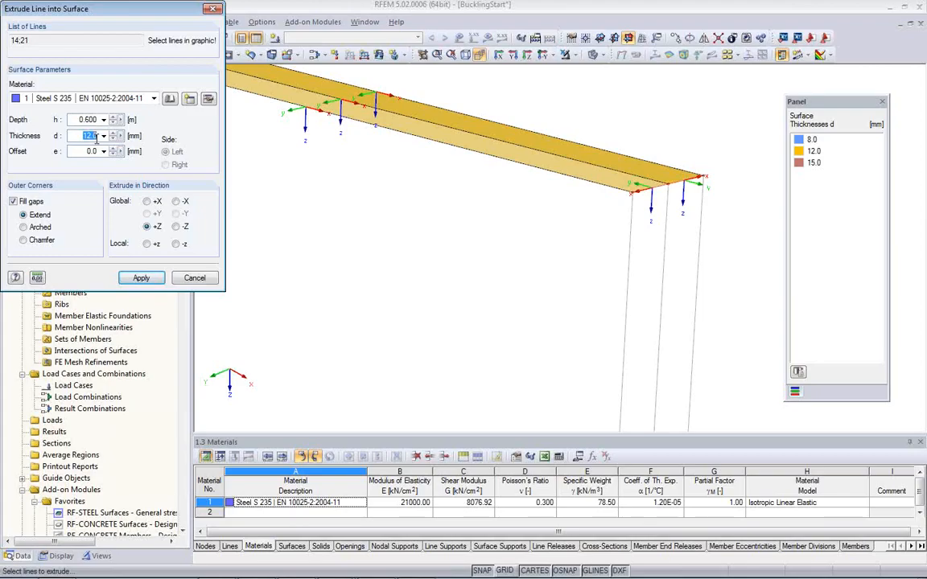
left_click(142, 279)
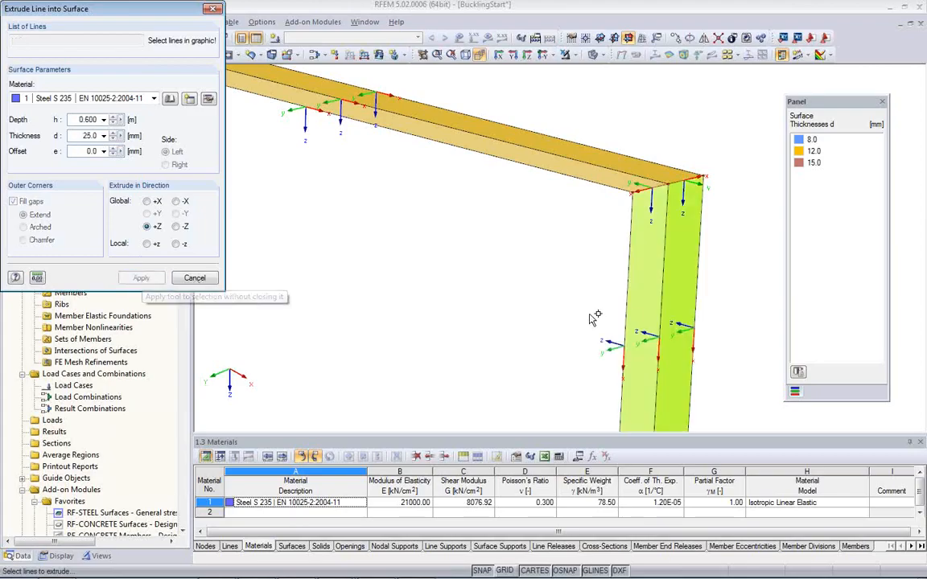
Step: Extrude the two lower edge lines of the 25 mm end plate 1 m in global -X with a 12 mm thickness, and finish extruding
scroll(531, 277, "up", 2)
middle_click_drag(531, 278, 552, 196)
scroll(552, 196, "down", 3)
scroll(538, 231, "up", 3)
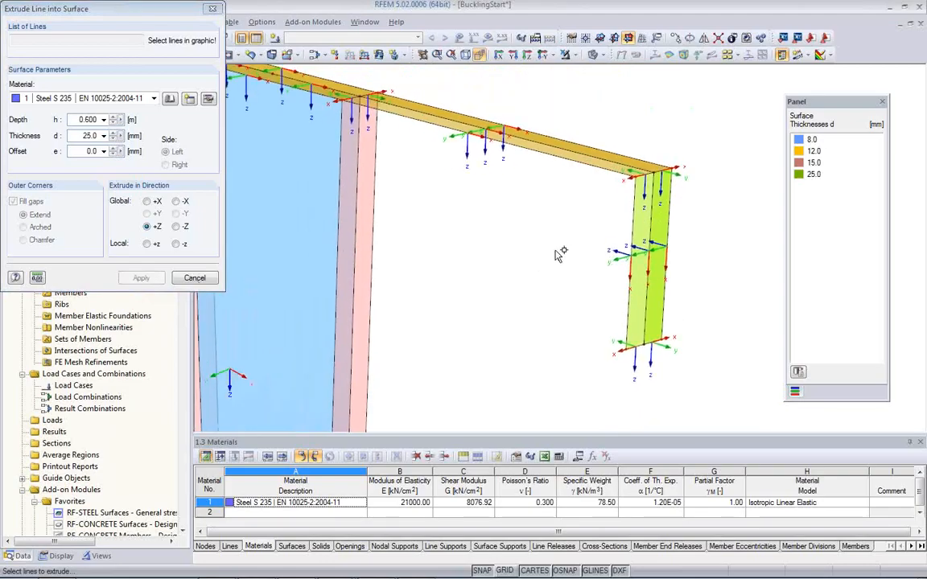
left_click(635, 348)
left_click(659, 343)
left_click(176, 202)
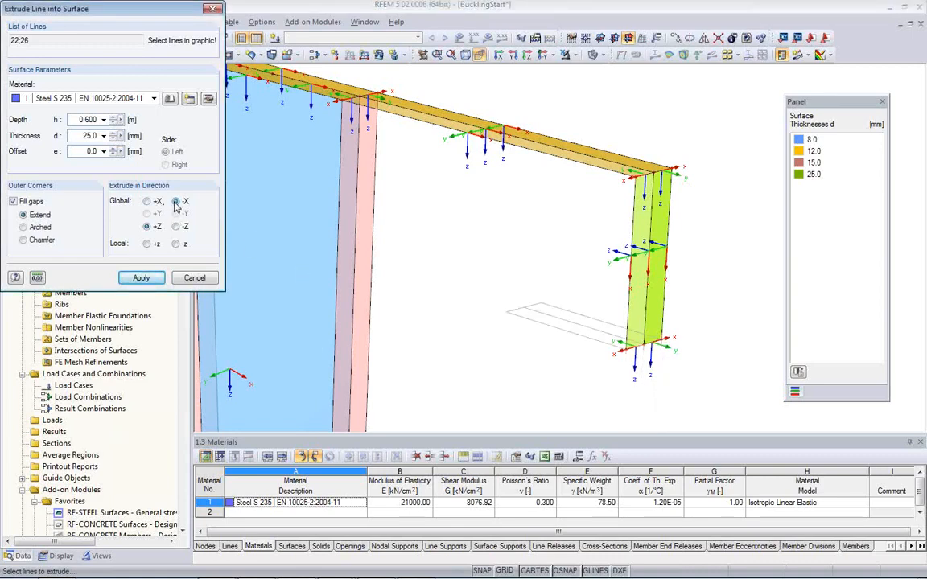
left_click_drag(98, 121, 78, 110)
type("1")
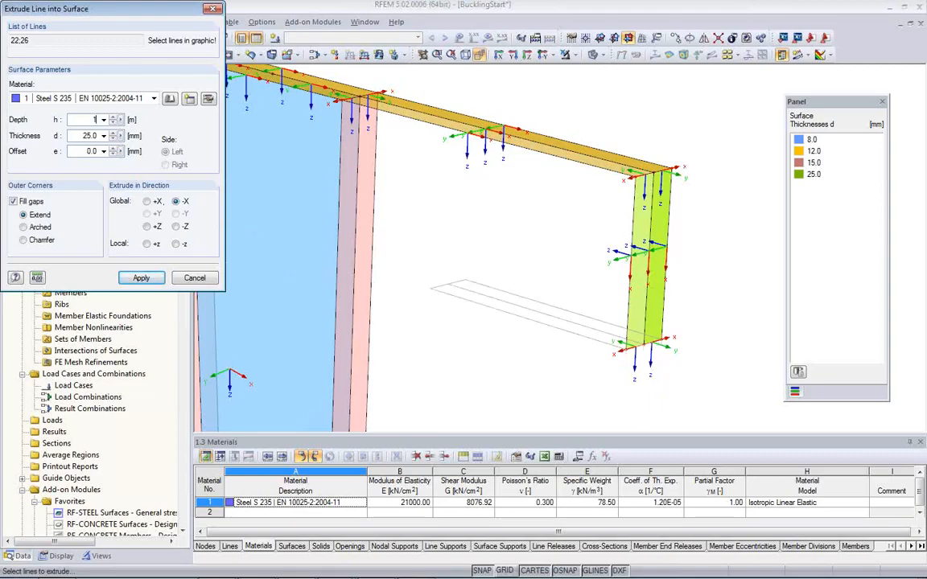
left_click_drag(74, 134, 96, 135)
left_click(141, 279)
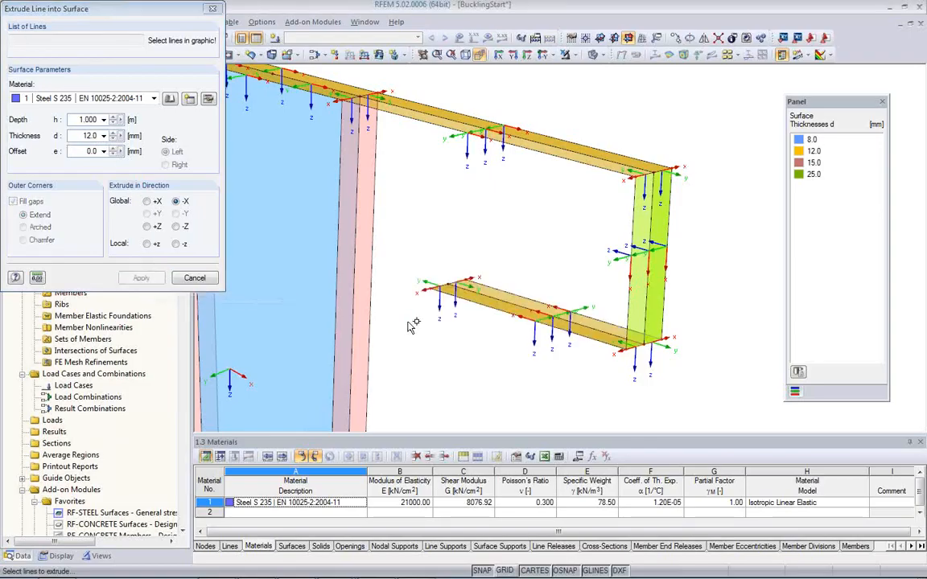
left_click(196, 280)
Step: Examine the new horizontal flanges and end plate in relation to the tapered column
middle_click_drag(483, 344, 414, 324)
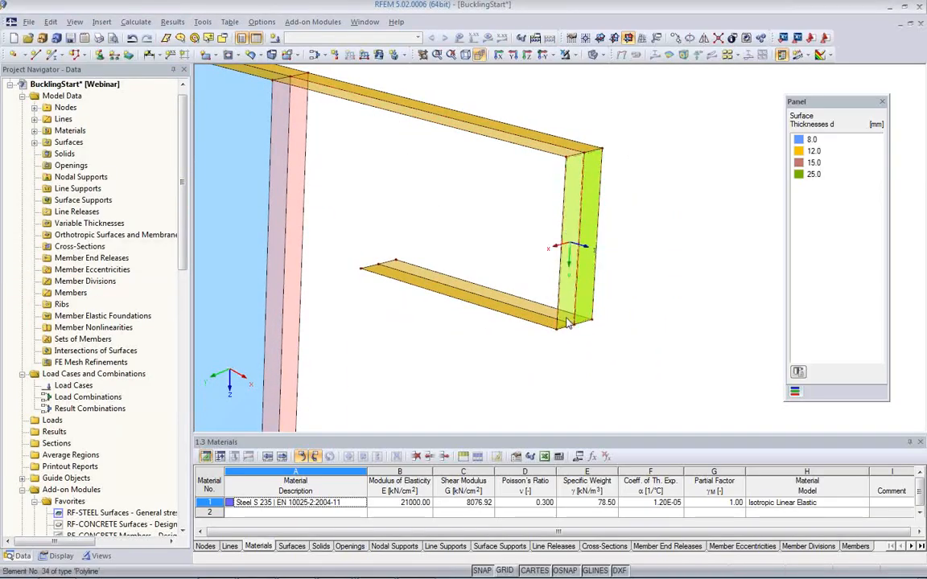
scroll(474, 332, "up", 1)
middle_click_drag(459, 331, 612, 372)
scroll(499, 317, "down", 2)
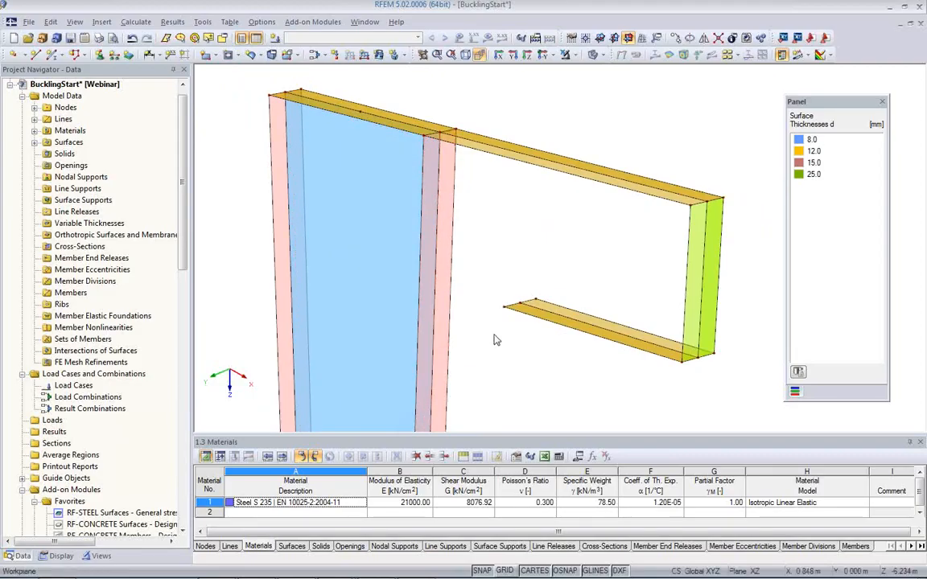
middle_click_drag(503, 336, 476, 311)
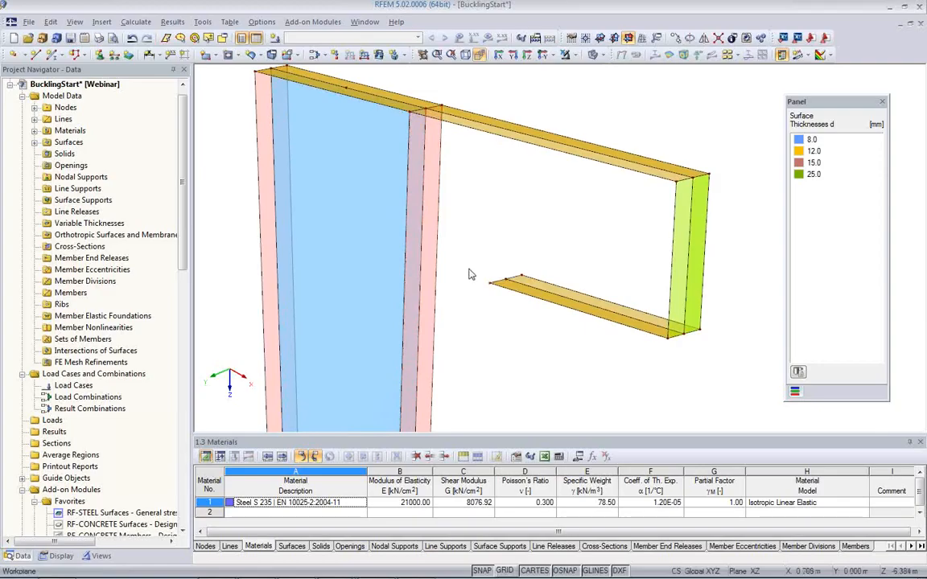
scroll(467, 265, "down", 2)
middle_click_drag(475, 334, 435, 236)
scroll(435, 235, "down", 2)
scroll(393, 230, "up", 2)
scroll(394, 267, "down", 2)
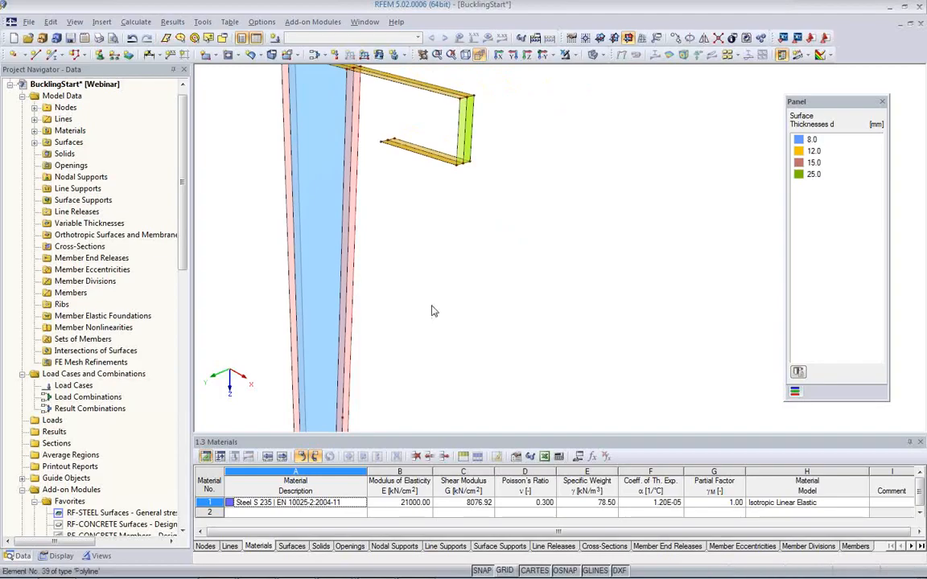
scroll(435, 311, "down", 2)
middle_click_drag(471, 322, 428, 229)
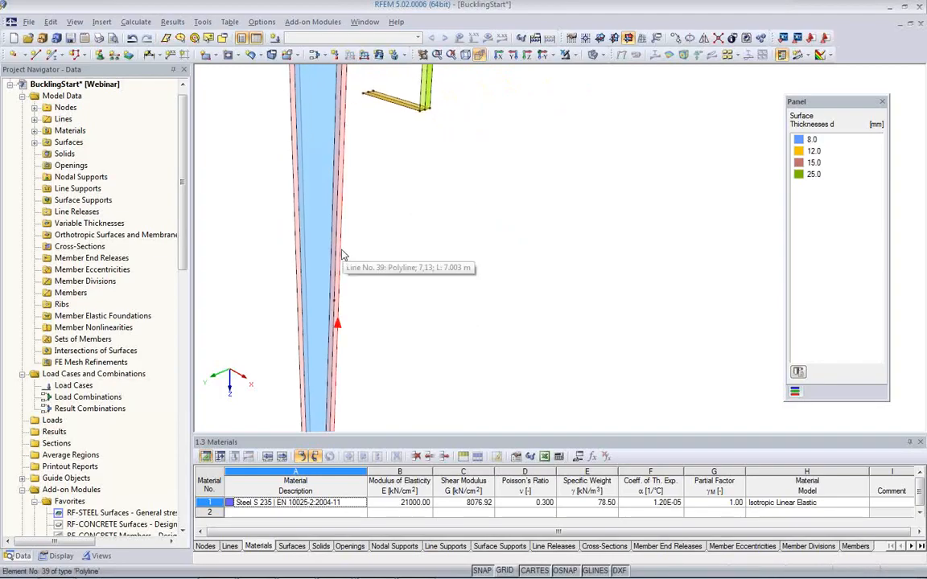
Step: Divide the three long lines of the column's bracket-side flange with a new intermediate node 0.794 m from each line end
middle_click_drag(382, 219, 474, 296)
scroll(473, 280, "up", 3)
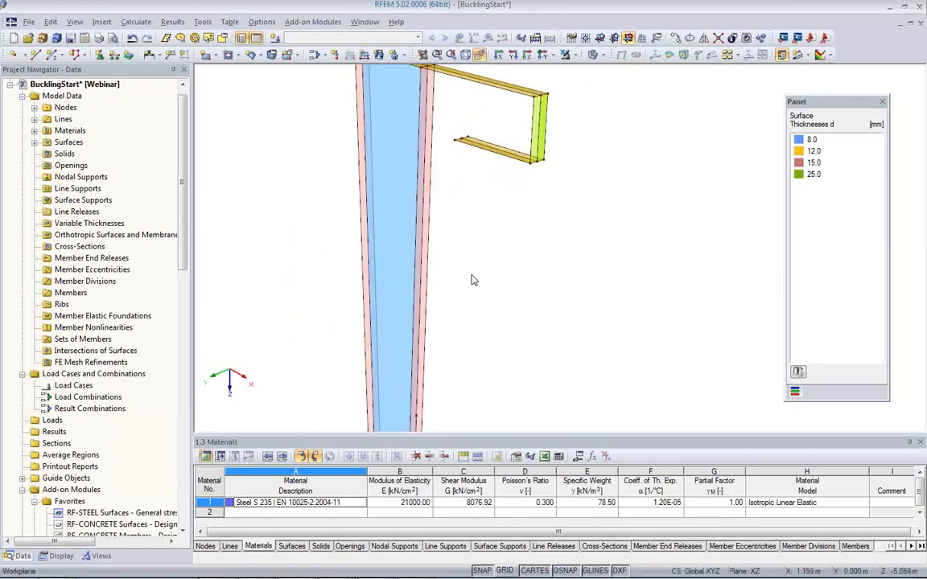
scroll(474, 280, "up", 1)
left_click_drag(459, 228, 399, 196)
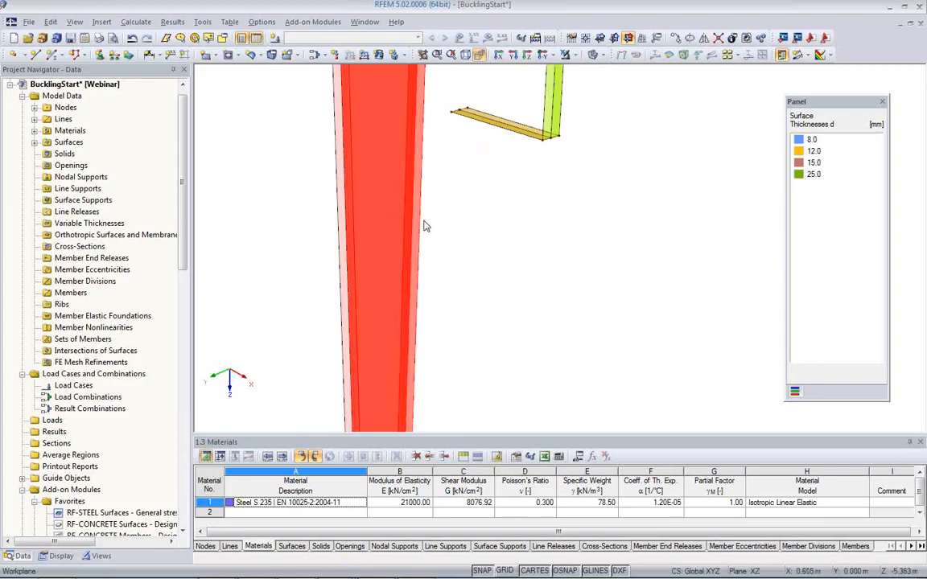
right_click(420, 234)
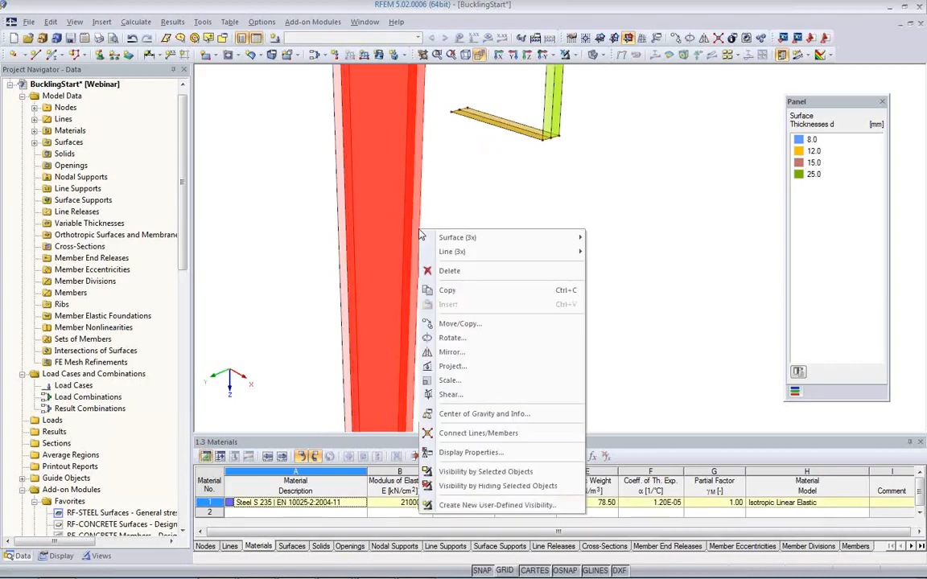
mouse_move(450, 255)
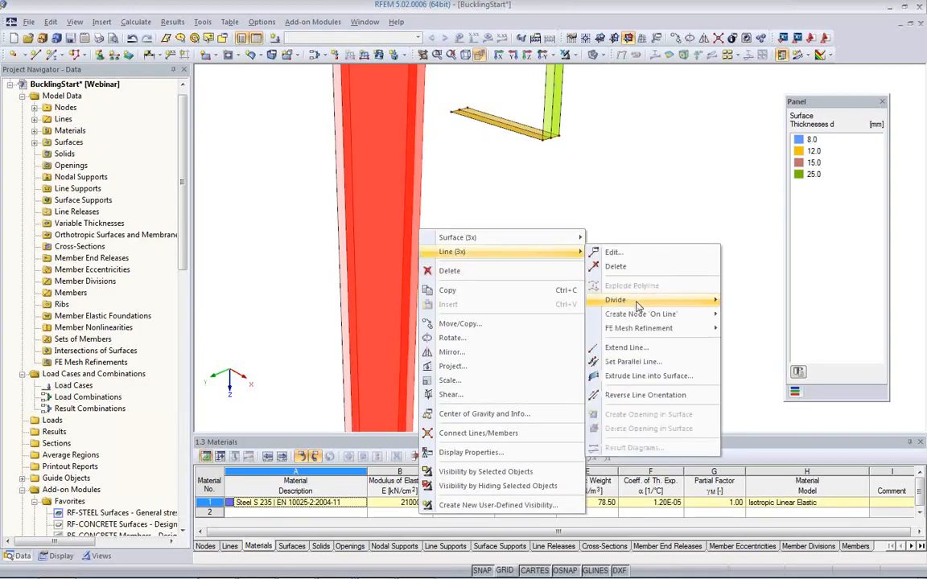
mouse_move(636, 299)
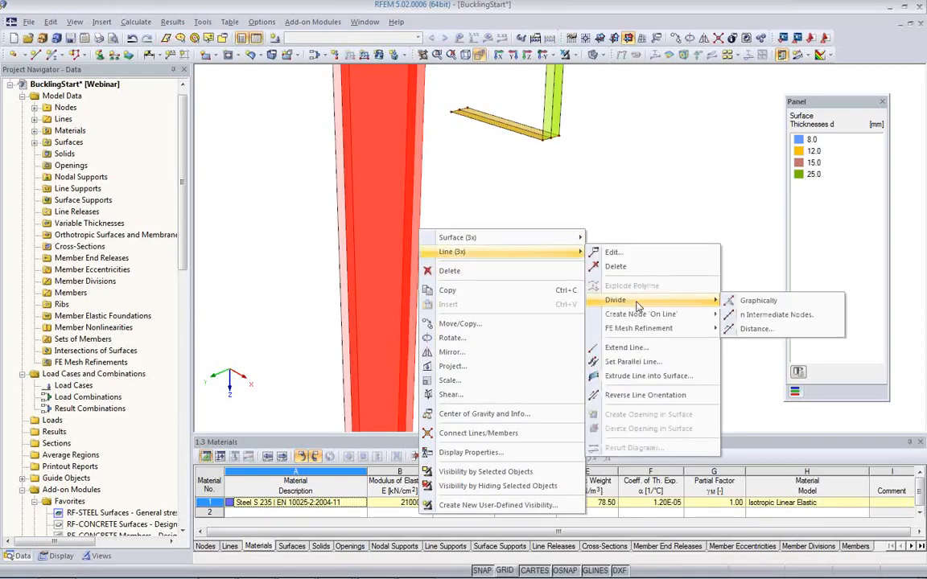
left_click(742, 330)
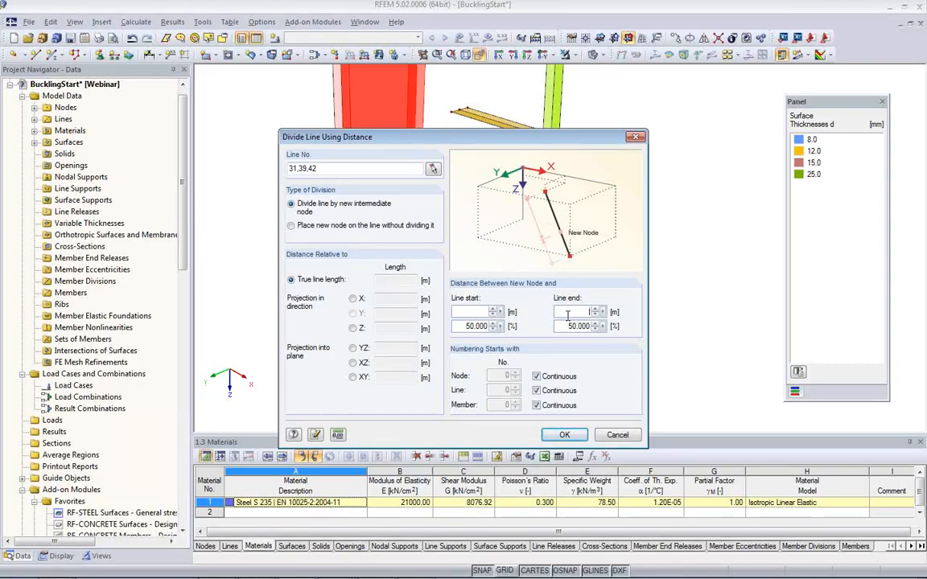
type("0.794")
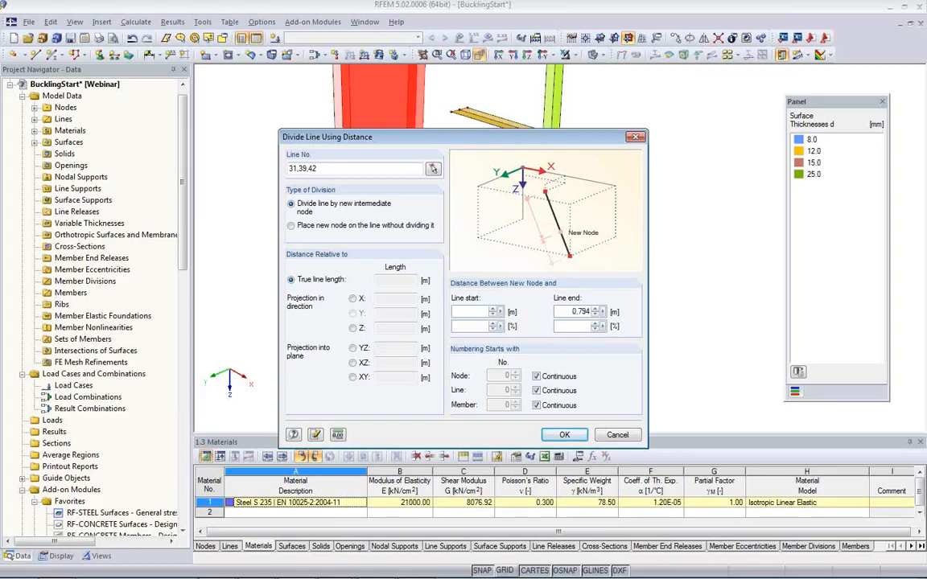
left_click(565, 435)
Step: Move the three free end nodes of the lower horizontal flange onto the new division nodes on the column flange
scroll(425, 161, "up", 3)
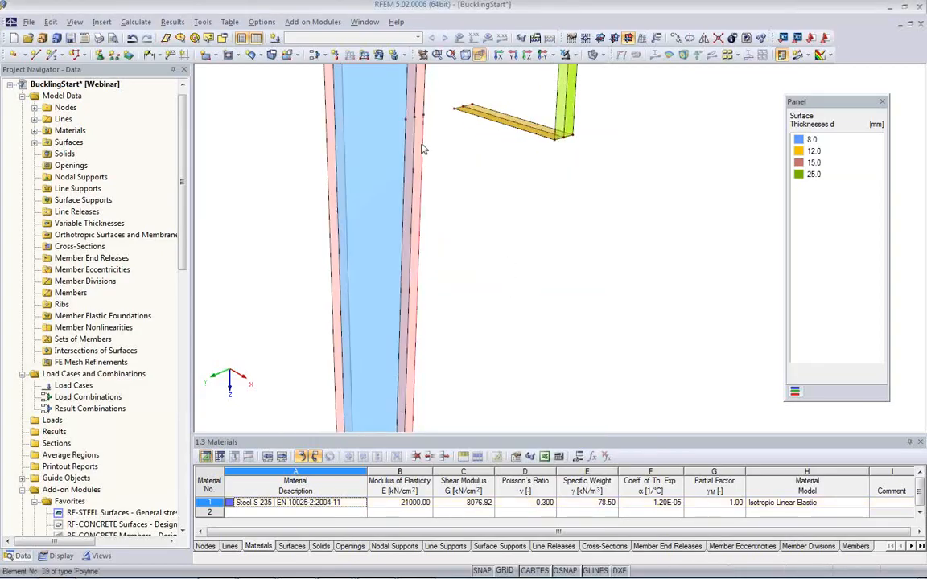
scroll(425, 175, "up", 2)
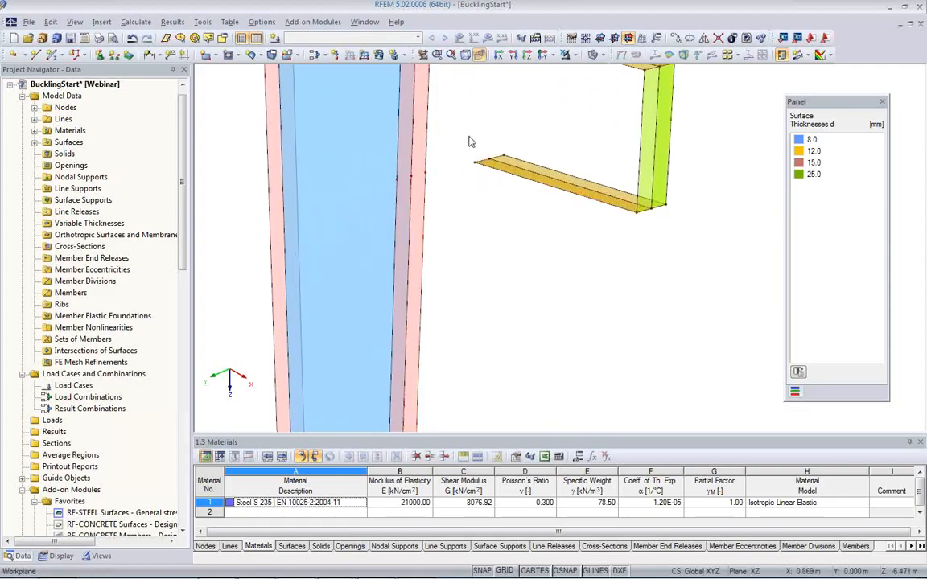
mouse_move(490, 214)
middle_mouse_down("ctrl")
mouse_move(507, 234)
mouse_move(544, 240)
mouse_move(478, 210)
middle_mouse_up("ctrl")
scroll(483, 201, "up", 2)
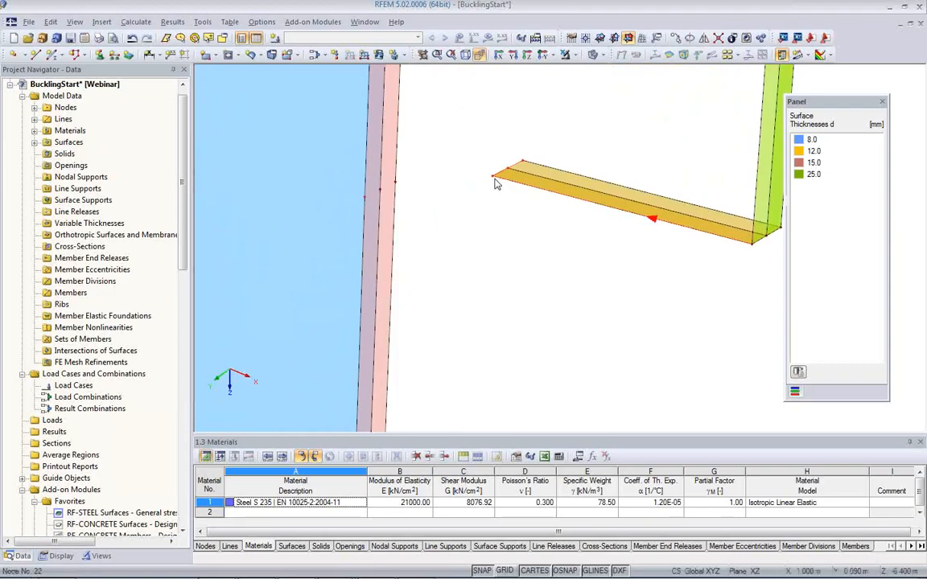
left_click_drag(493, 184, 373, 200)
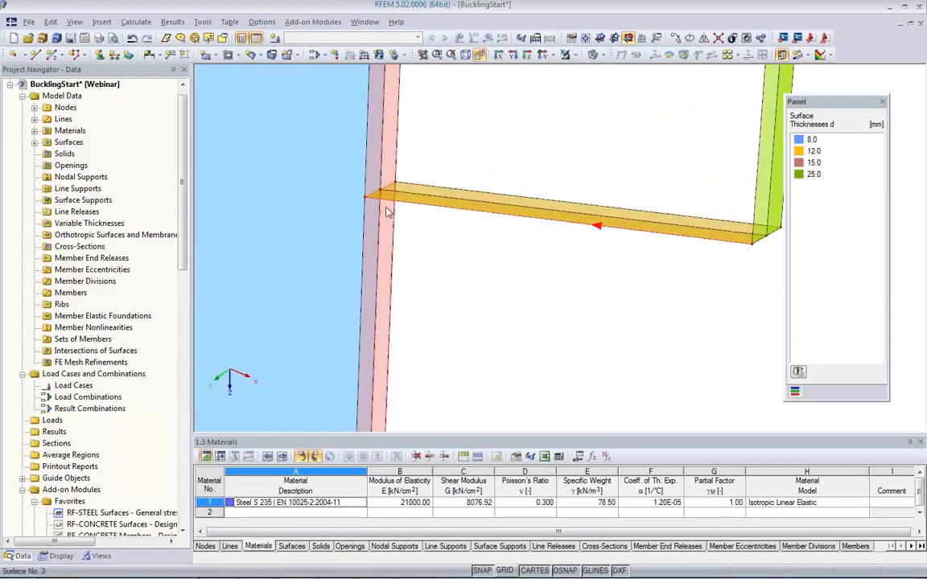
Step: Create an 8 mm thick Steel S 235 plane web surface from the boundary lines along the column, both horizontal flanges and end plate
middle_click_drag(416, 257, 428, 290)
scroll(428, 290, "up", 1)
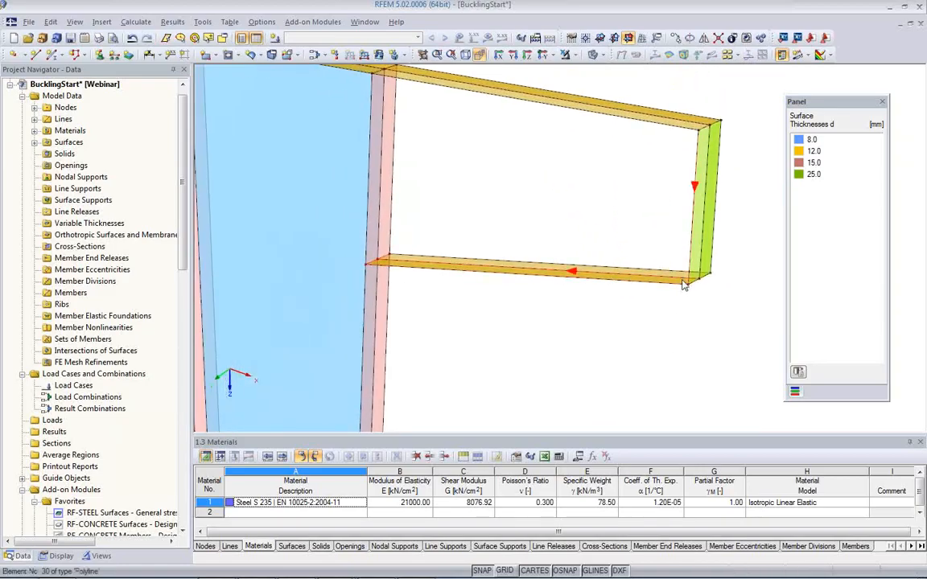
middle_click_drag(495, 199, 490, 253)
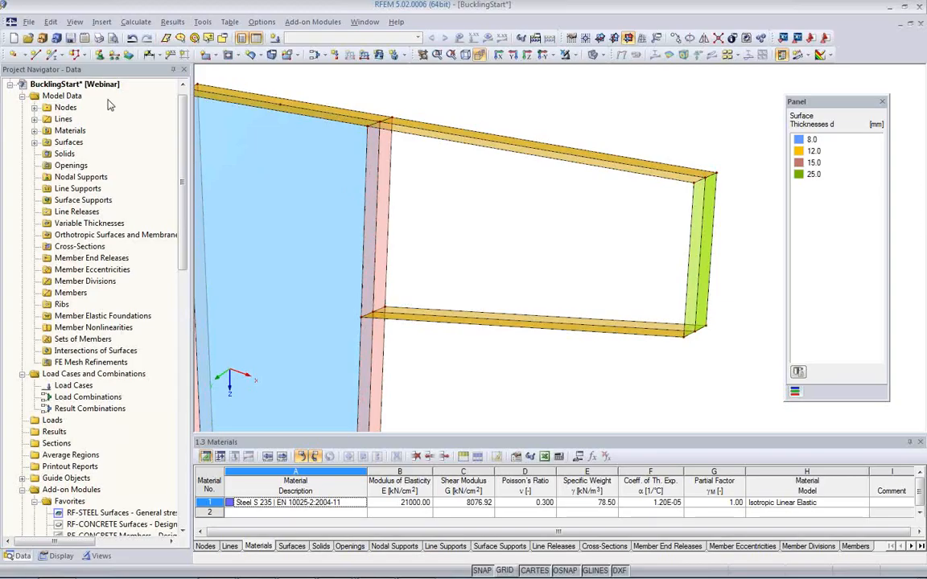
left_click(211, 55)
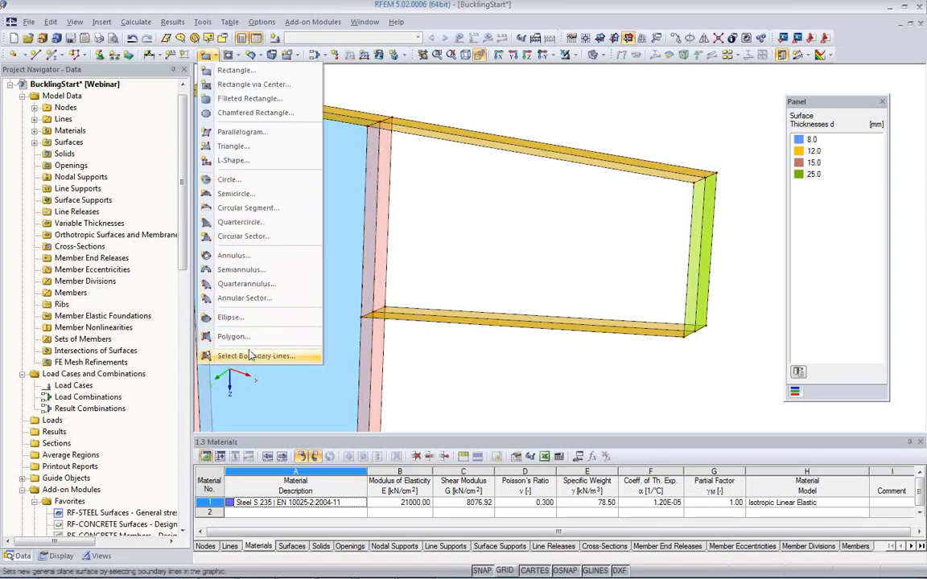
left_click(226, 322)
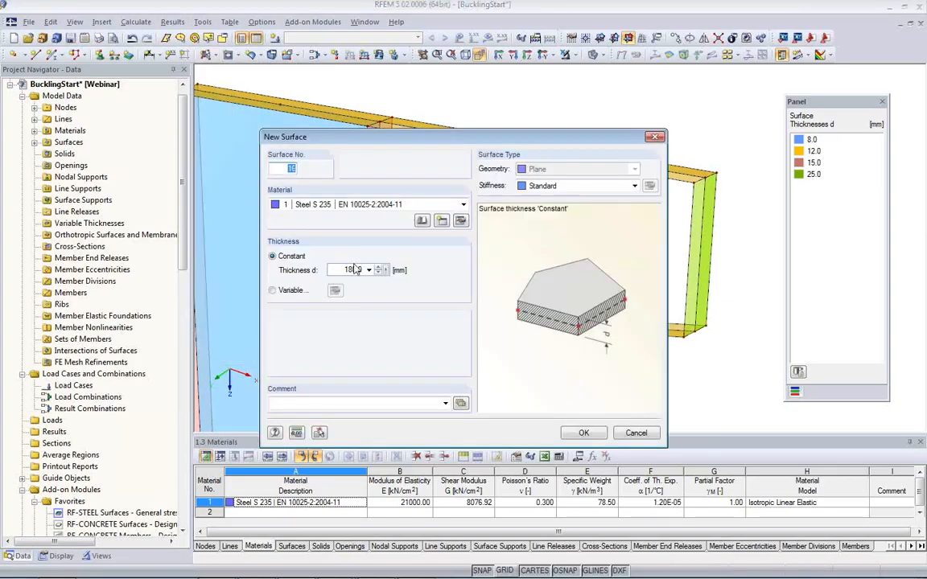
left_click(341, 271)
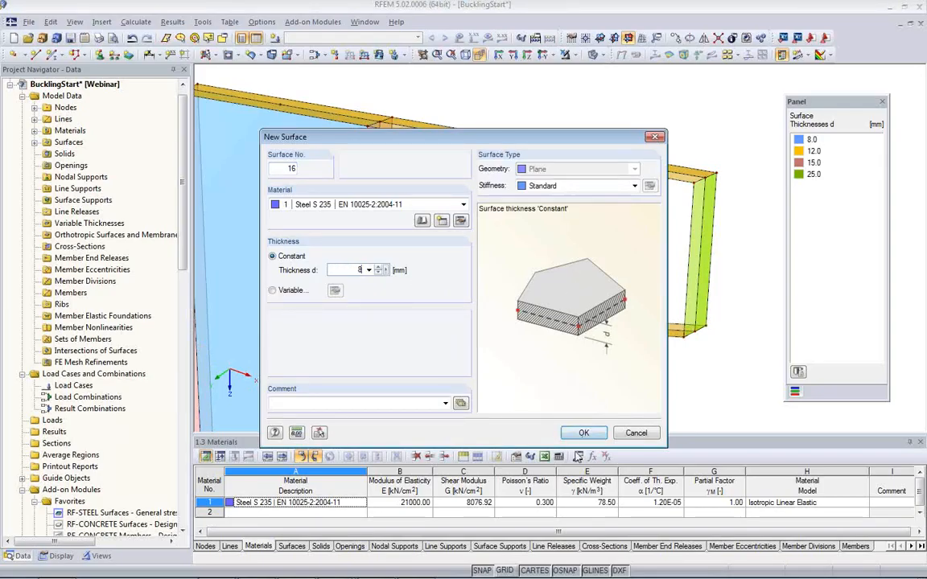
left_click(578, 435)
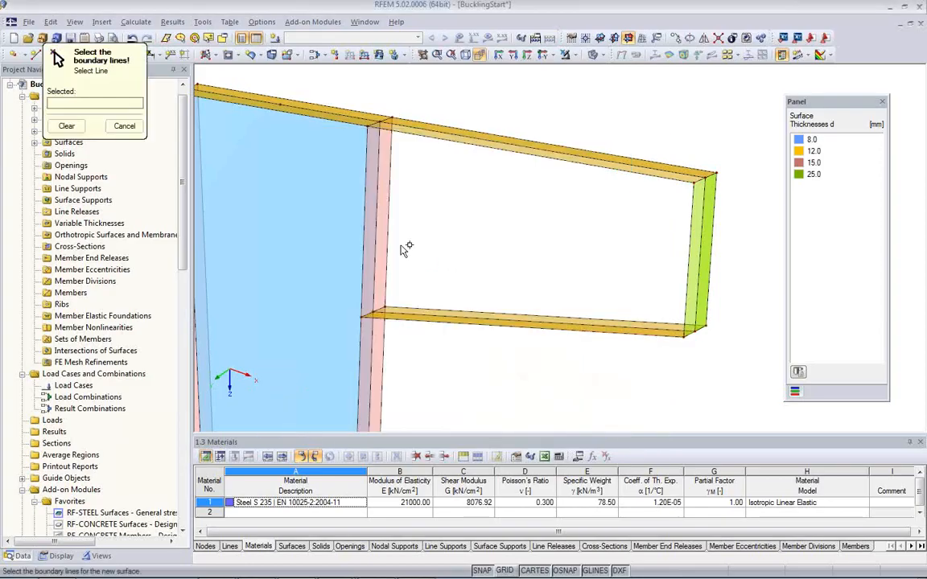
left_click(419, 129)
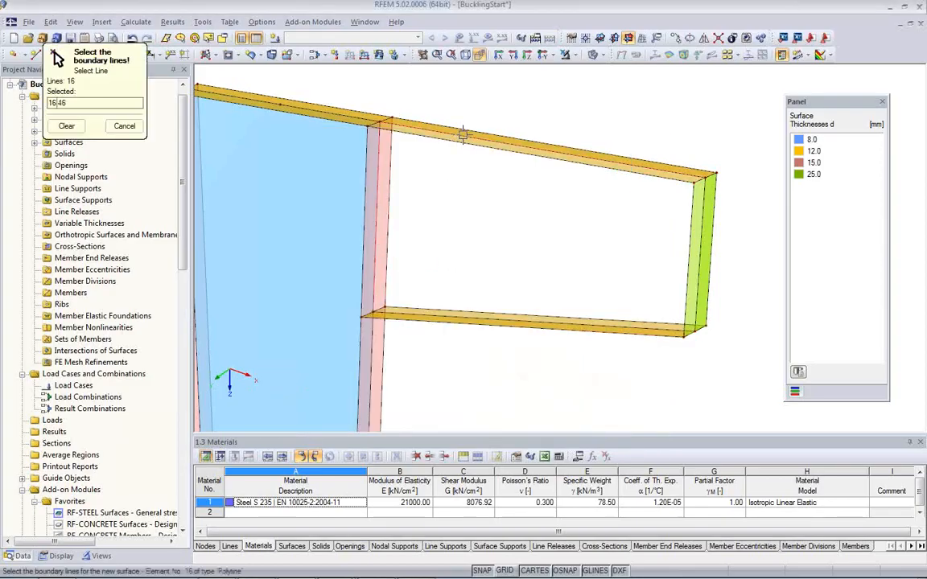
left_click(699, 261)
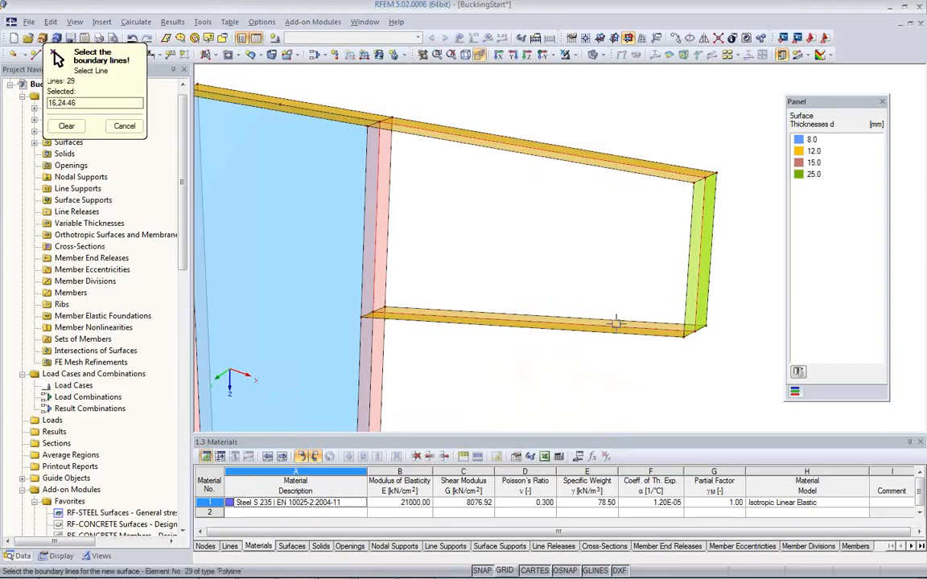
left_click(563, 320)
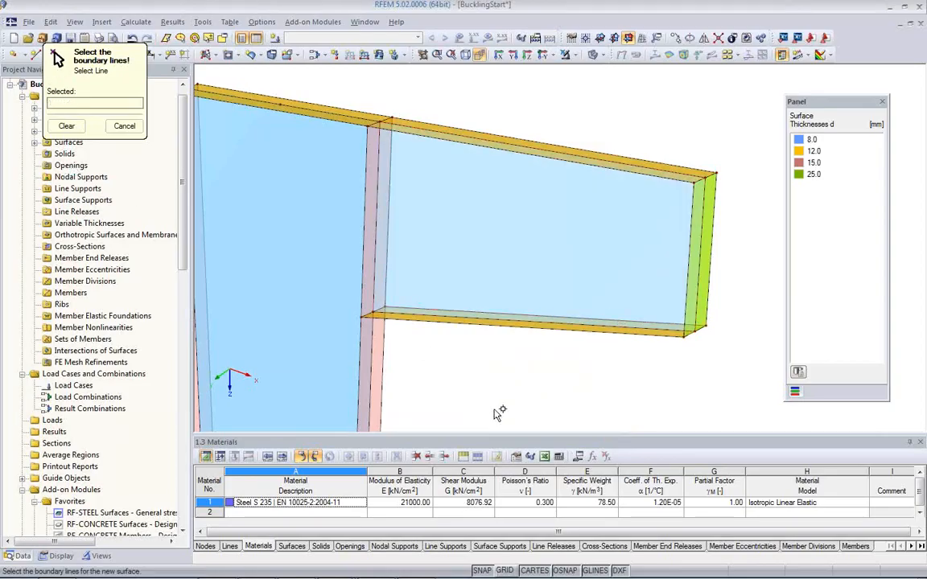
key("Escape")
Step: Look through the list of surfaces and turn on the display of the surface axis systems x,y,z
middle_click_drag(502, 375, 445, 319)
scroll(501, 317, "down", 2)
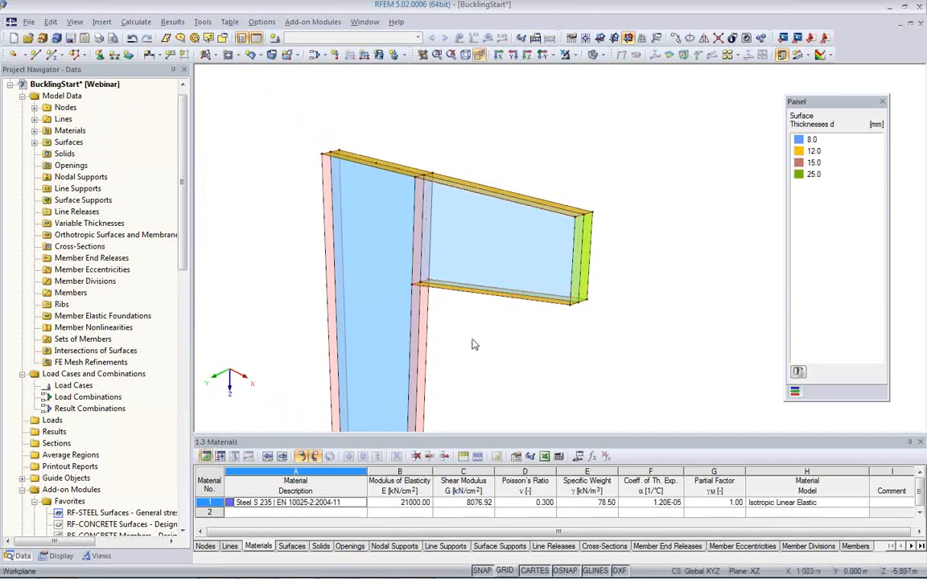
mouse_move(460, 339)
middle_mouse_down("ctrl")
mouse_move(461, 366)
mouse_move(447, 352)
middle_mouse_up("ctrl")
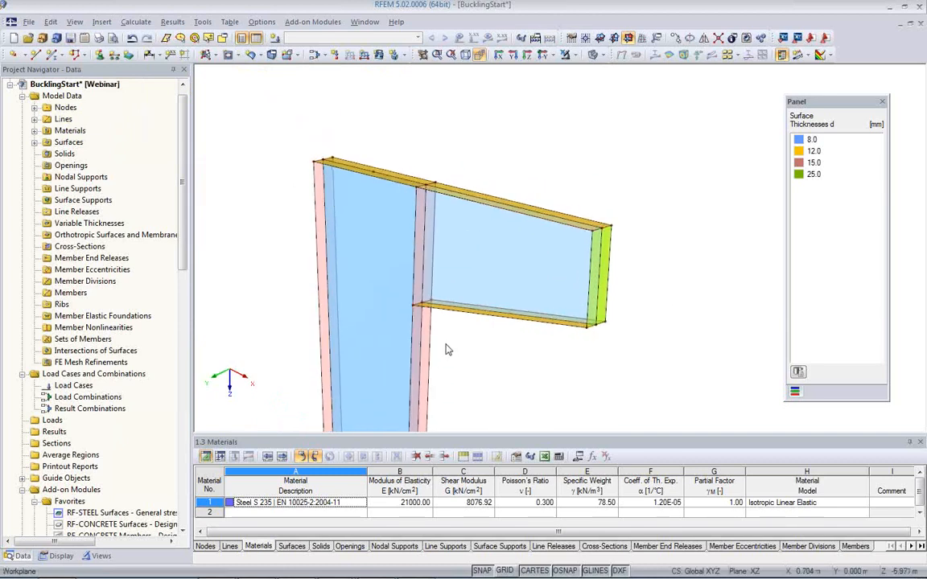
left_click(34, 142)
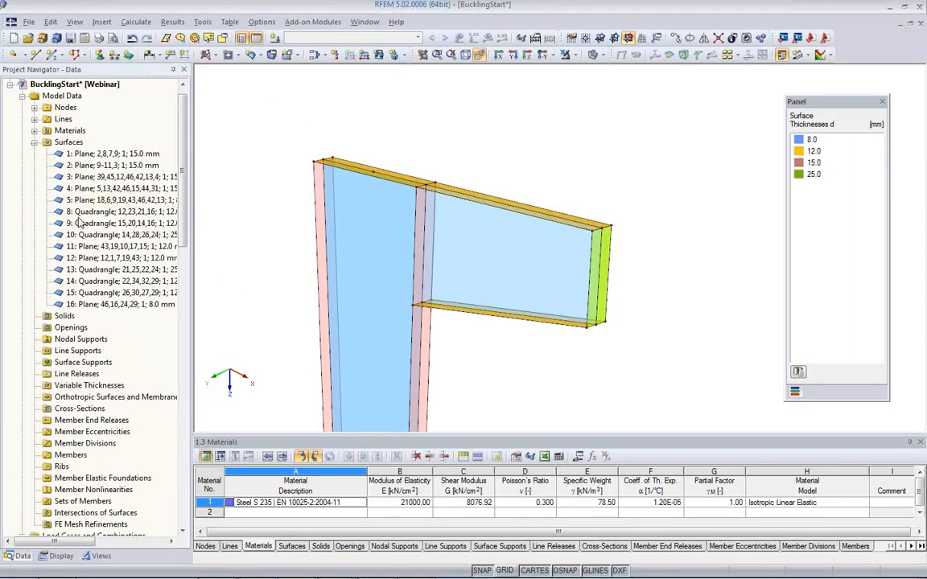
left_click(35, 141)
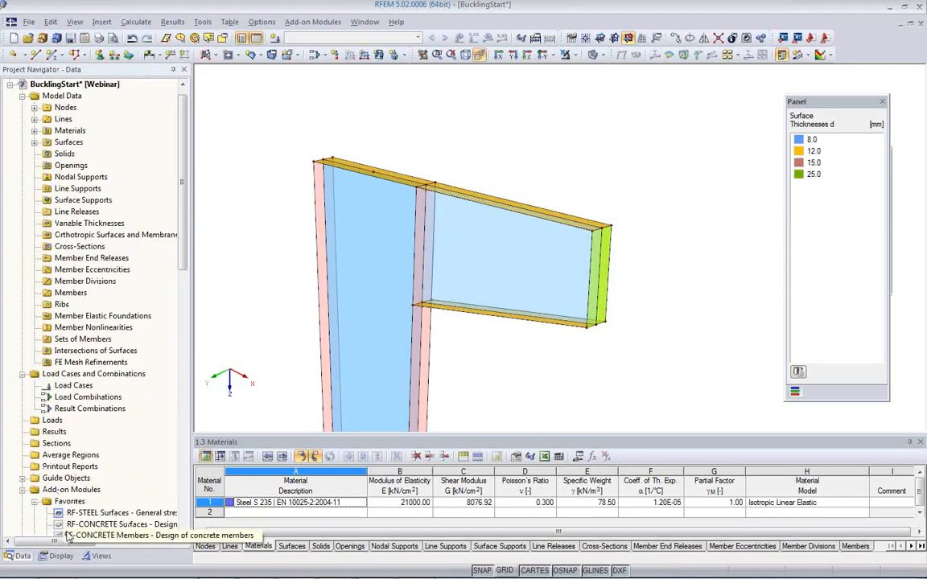
left_click(58, 556)
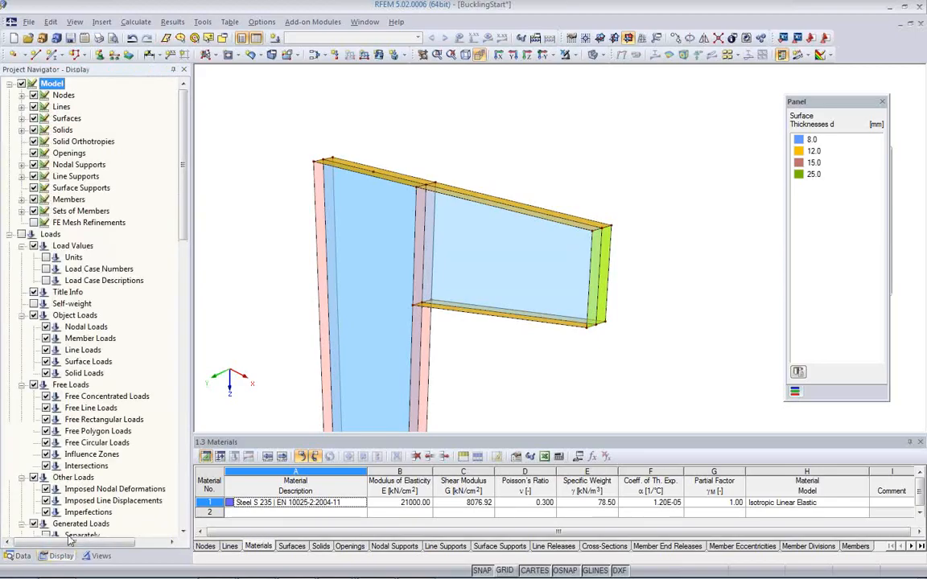
left_click(21, 122)
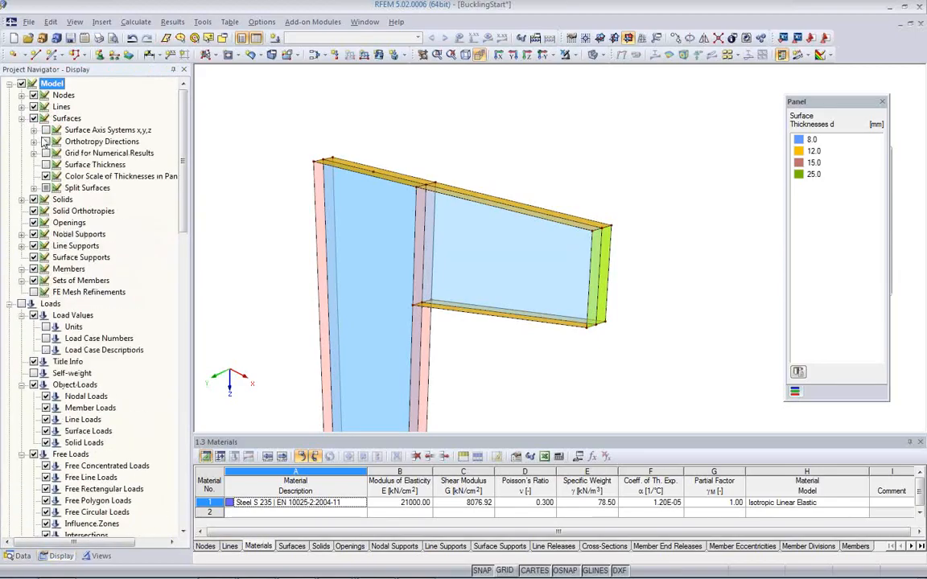
left_click(46, 130)
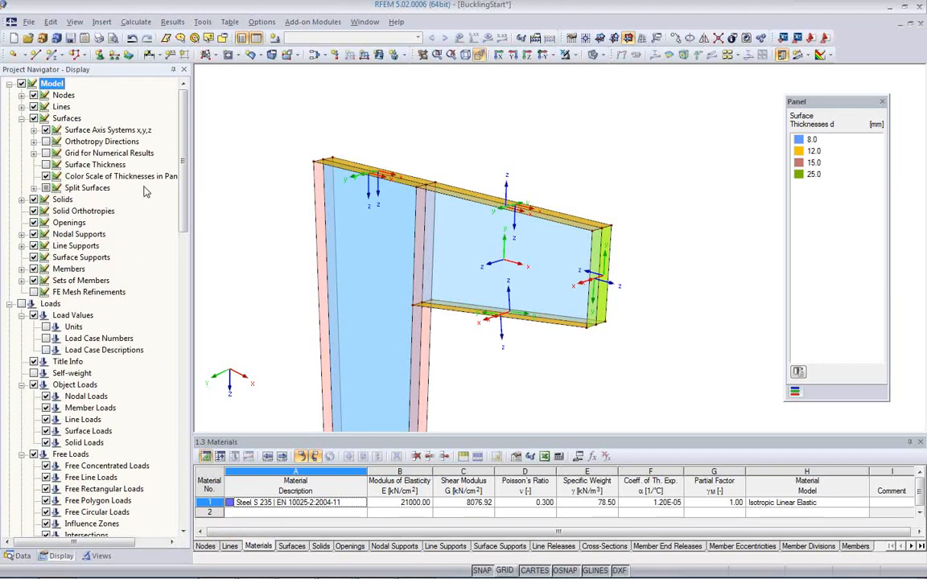
Step: Examine the local axis directions of the bracket surfaces, comparing the two halves of the upper horizontal flange
middle_click_drag(474, 238, 502, 266, "ctrl")
scroll(502, 266, "up", 2)
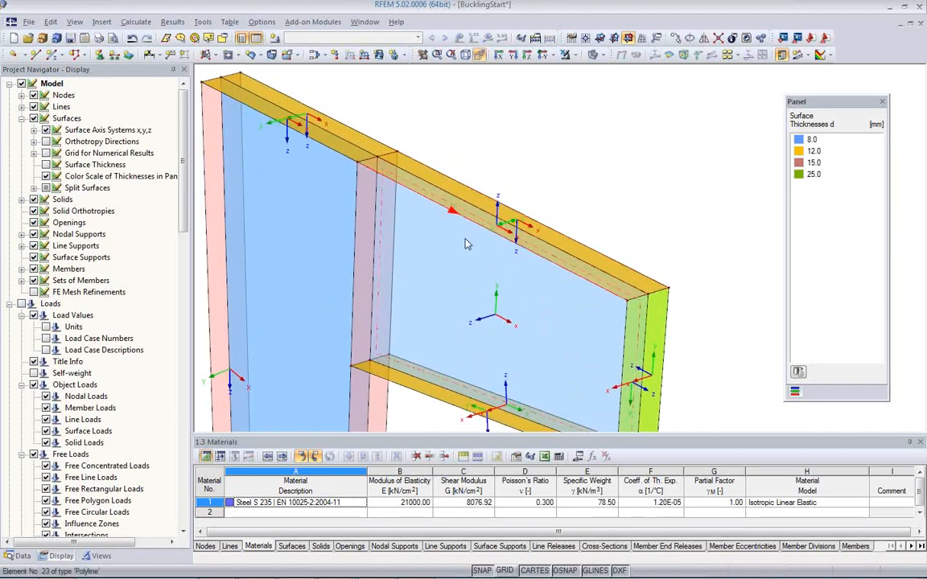
middle_click_drag(538, 298, 539, 239)
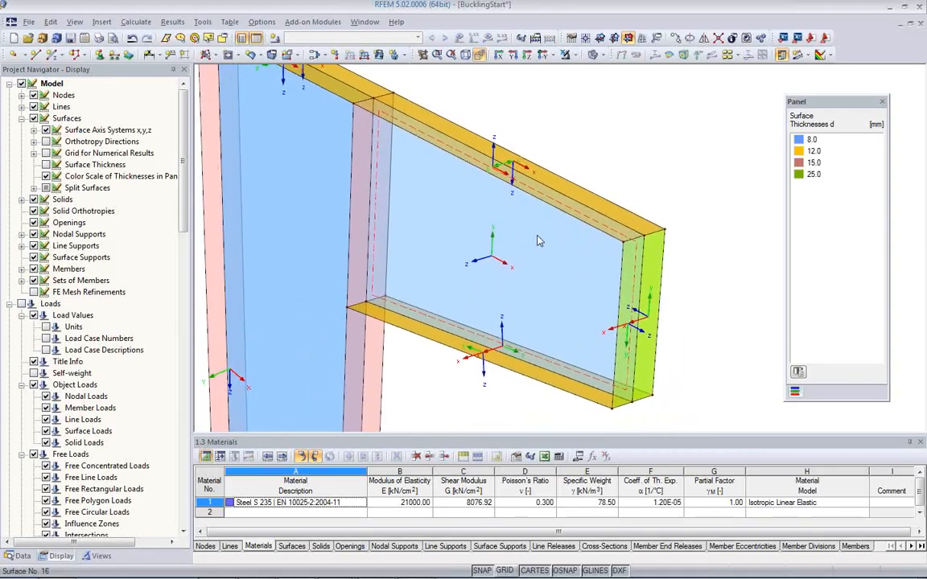
scroll(539, 237, "down", 2)
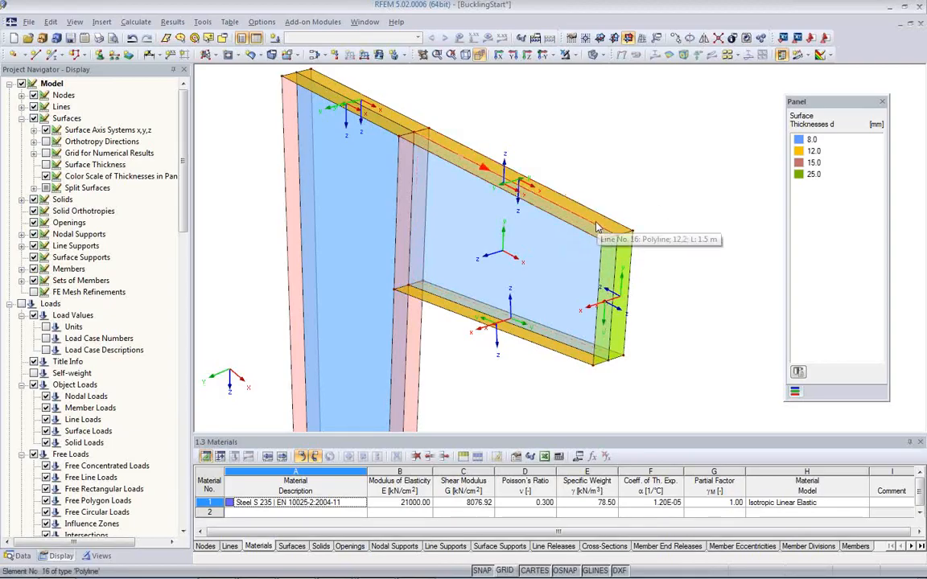
scroll(491, 229, "up", 3)
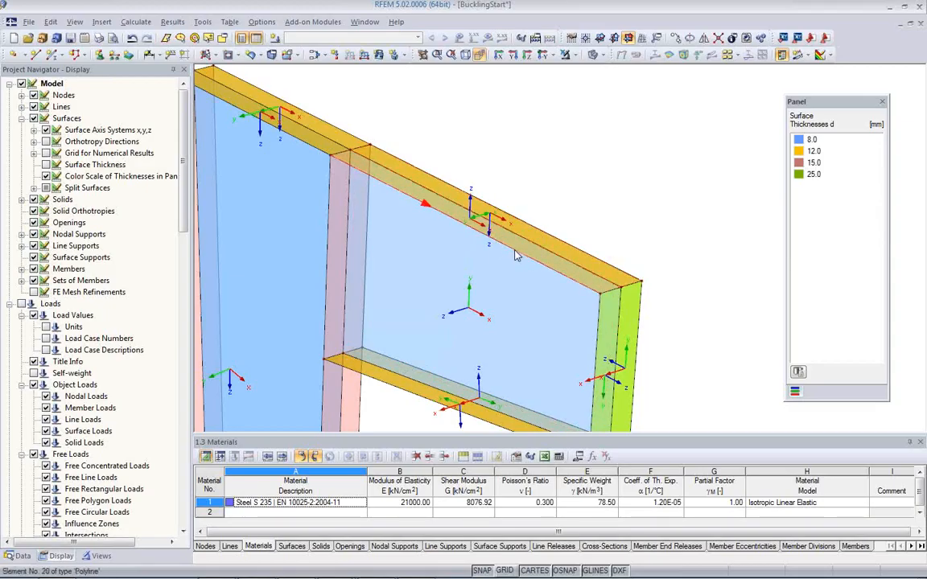
left_click(475, 230)
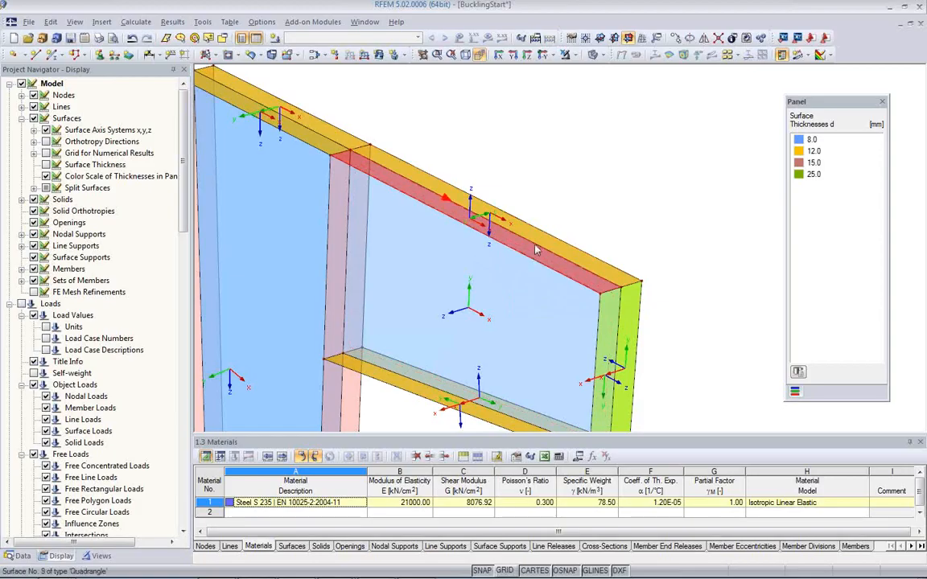
left_click(485, 213)
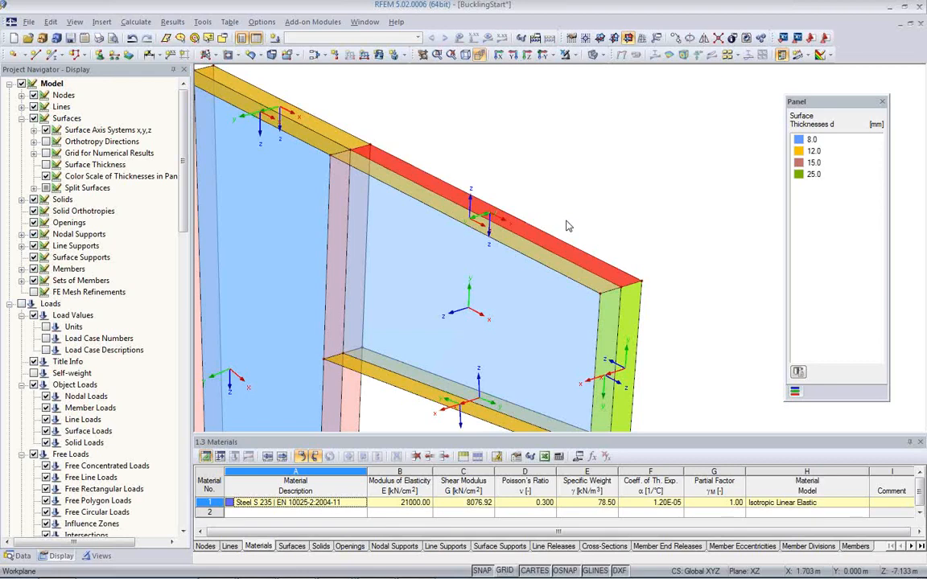
left_click(568, 222)
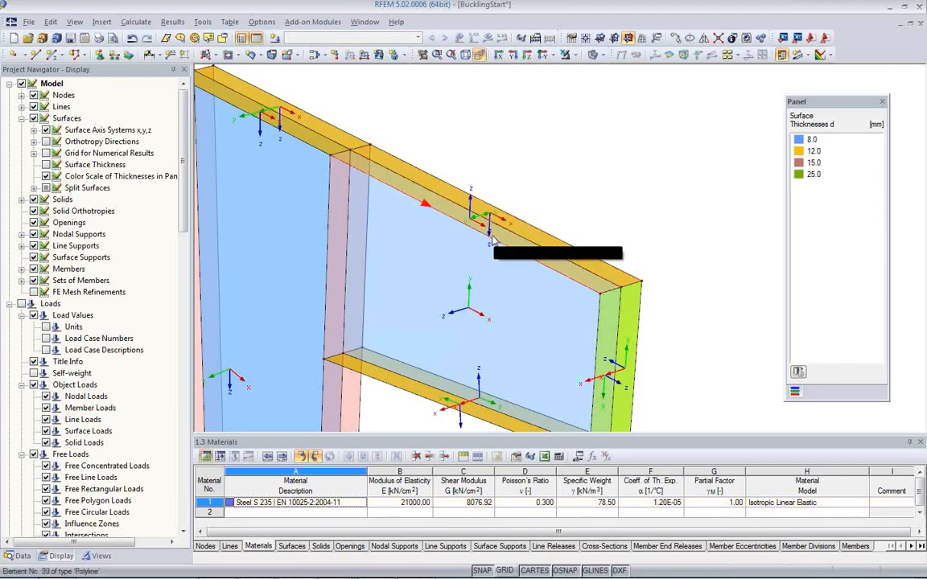
left_click(450, 214)
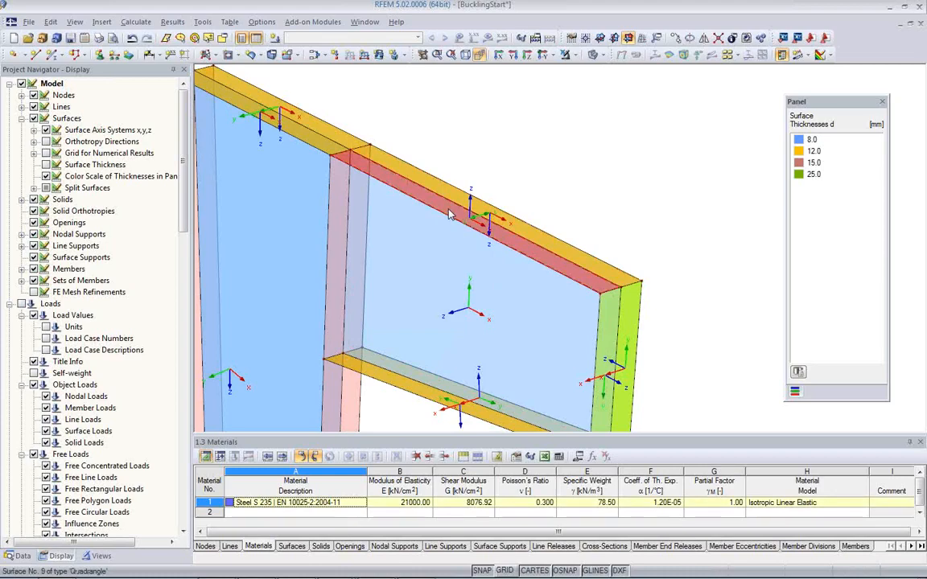
Step: Reverse the local axis system of the bracket's upper flange half whose z-axis points upward
right_click(450, 214)
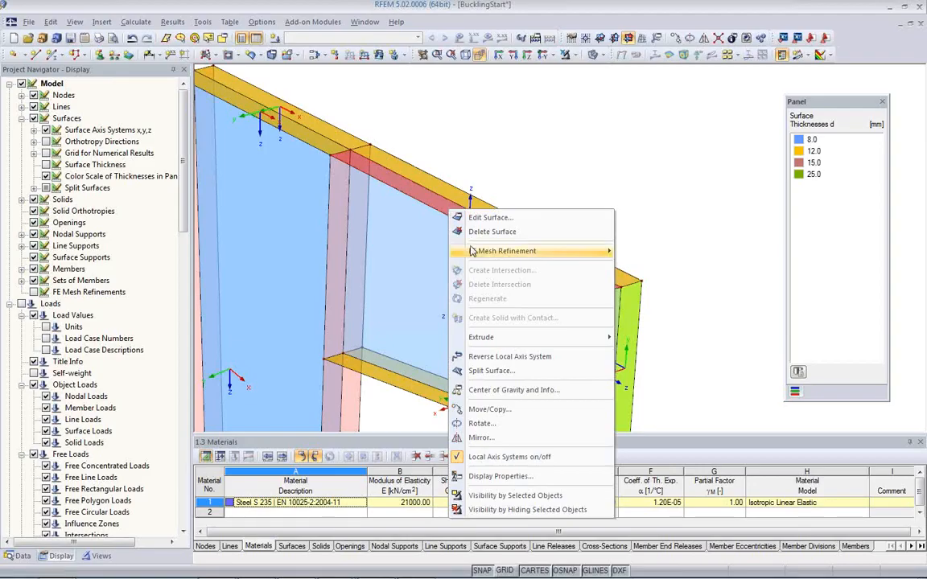
left_click(508, 361)
middle_click_drag(479, 256, 438, 221)
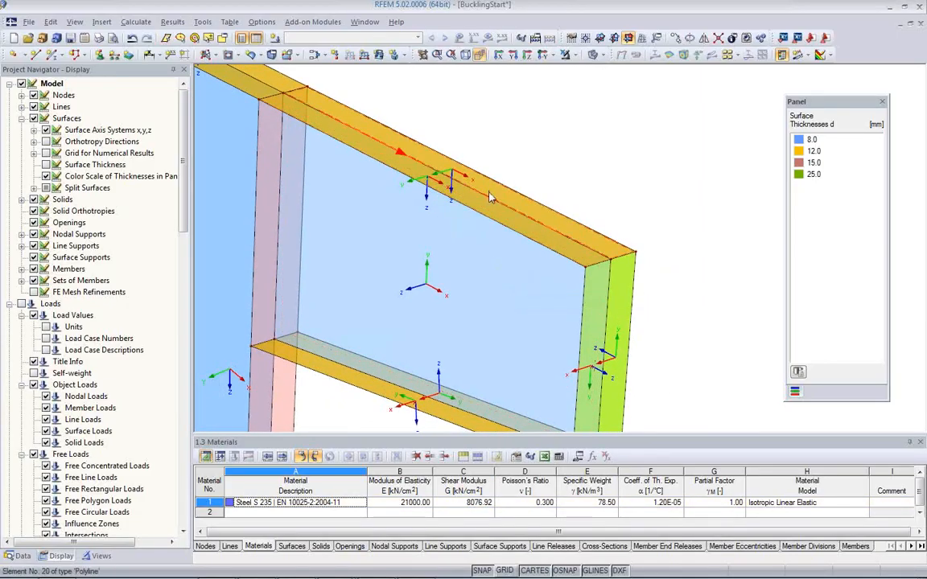
Step: Reverse the local axis system of the end plate half whose z-axis points back toward the column
mouse_move(483, 270)
middle_mouse_down()
mouse_move(521, 221)
mouse_move(478, 282)
middle_mouse_up()
middle_click_drag(539, 320, 536, 225)
scroll(583, 342, "up", 2)
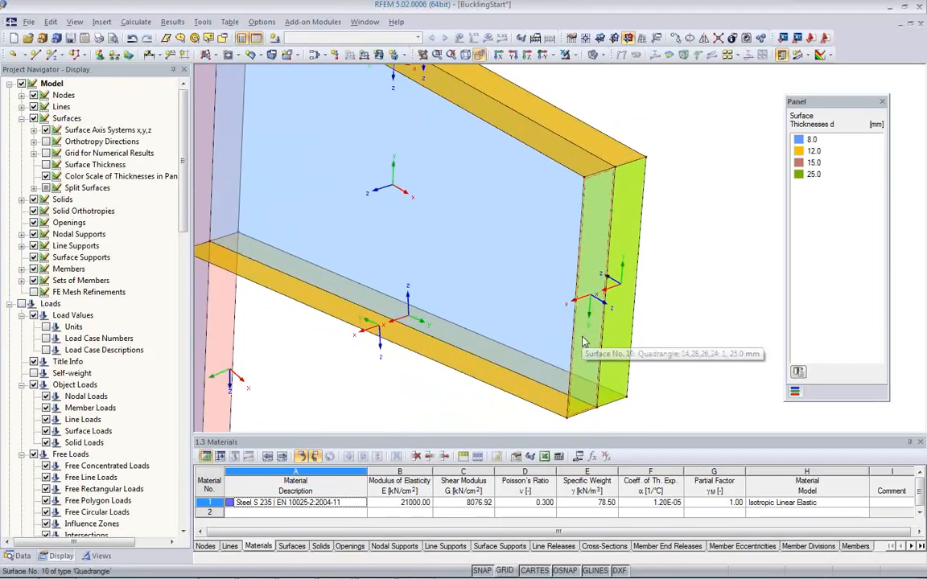
left_click(624, 260)
right_click(624, 260)
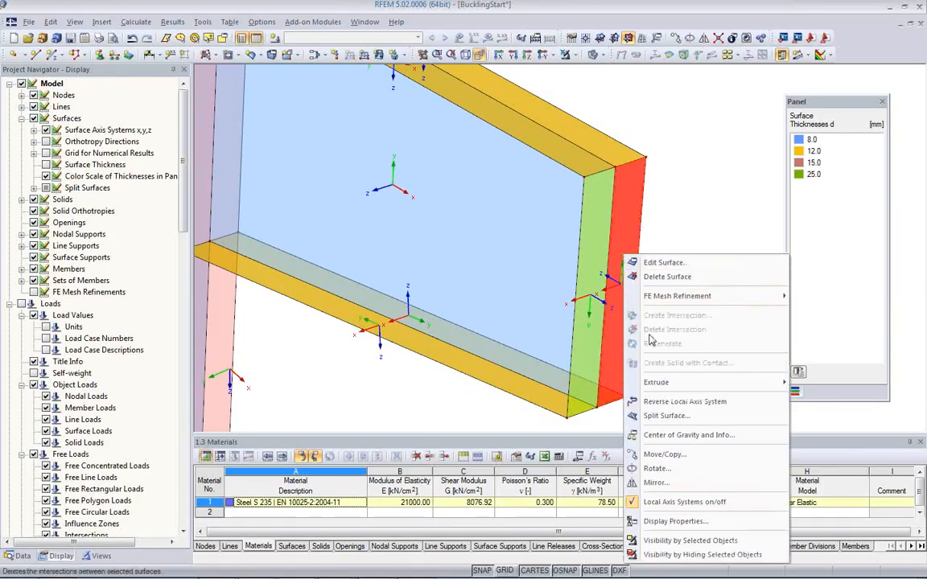
left_click(668, 404)
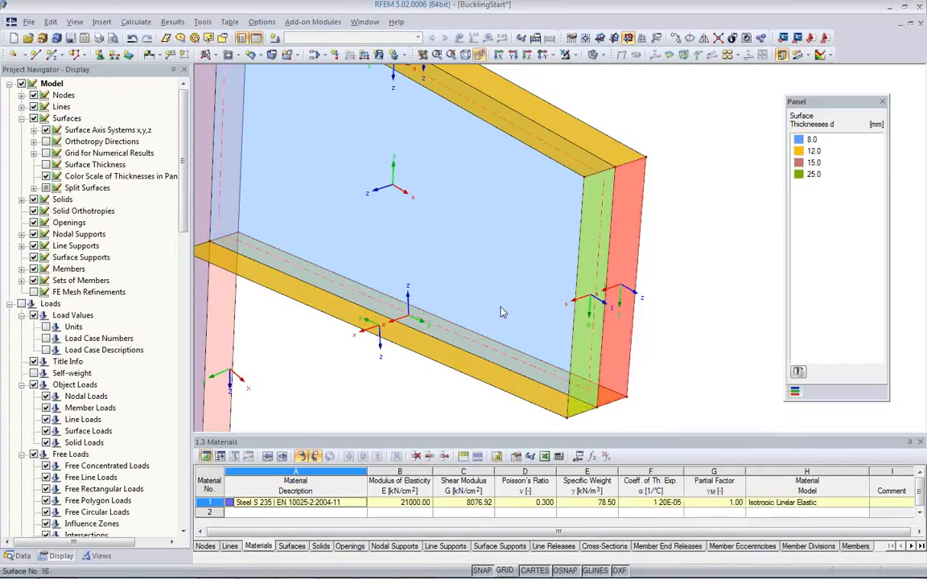
Step: Reverse the local axis system of the bracket's lower flange half whose z-axis points upward
middle_click_drag(433, 371, 474, 316)
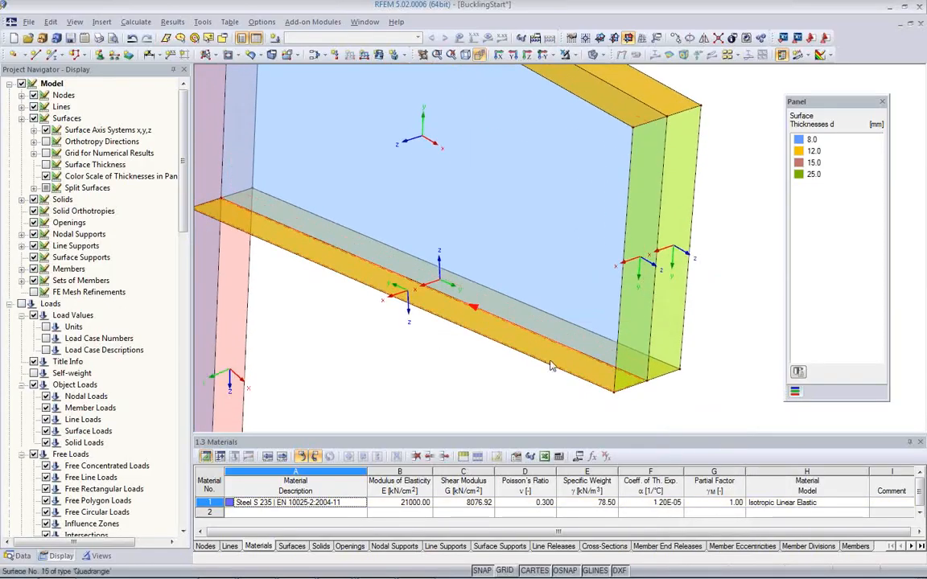
middle_click_drag(603, 386, 471, 312, "ctrl")
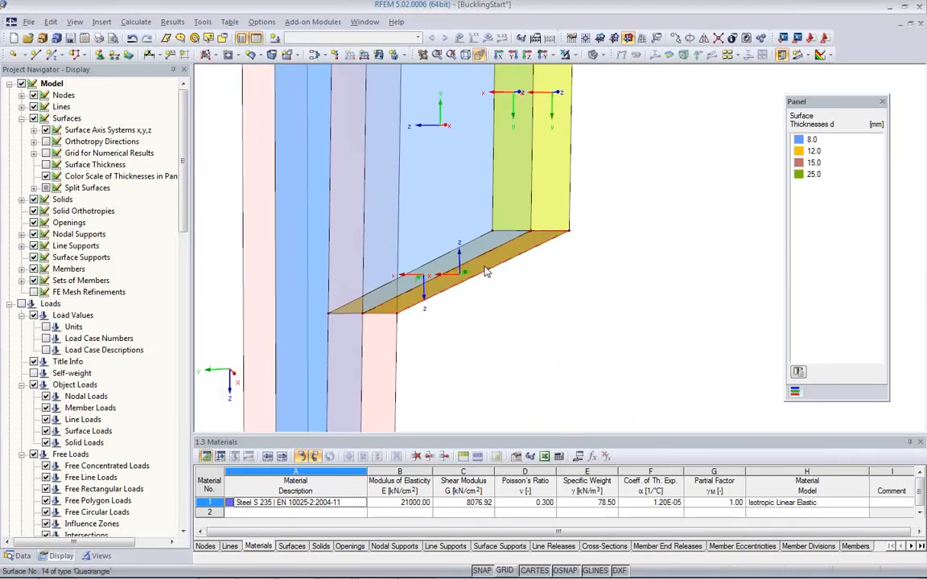
left_click(483, 269)
right_click(483, 268)
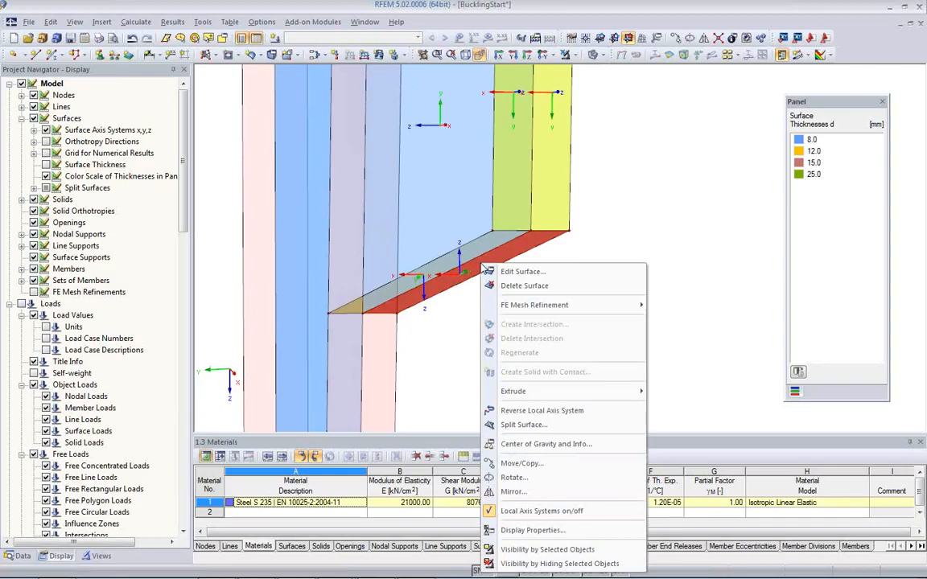
left_click(525, 417)
Step: Compare the local axis directions of the lower flange halves with those of the upper flange and end plate
middle_click_drag(437, 305, 461, 295, "ctrl")
scroll(455, 326, "down", 5)
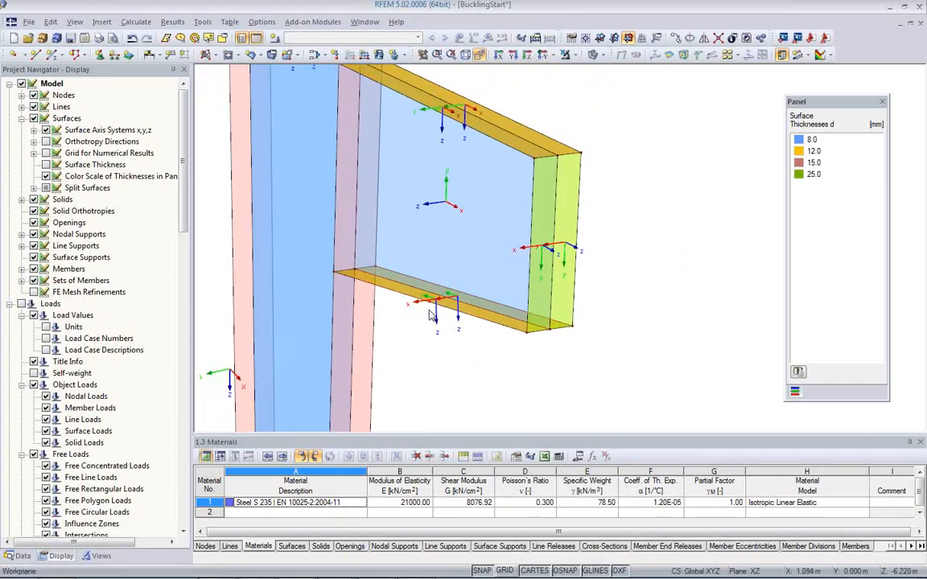
scroll(432, 312, "up", 2)
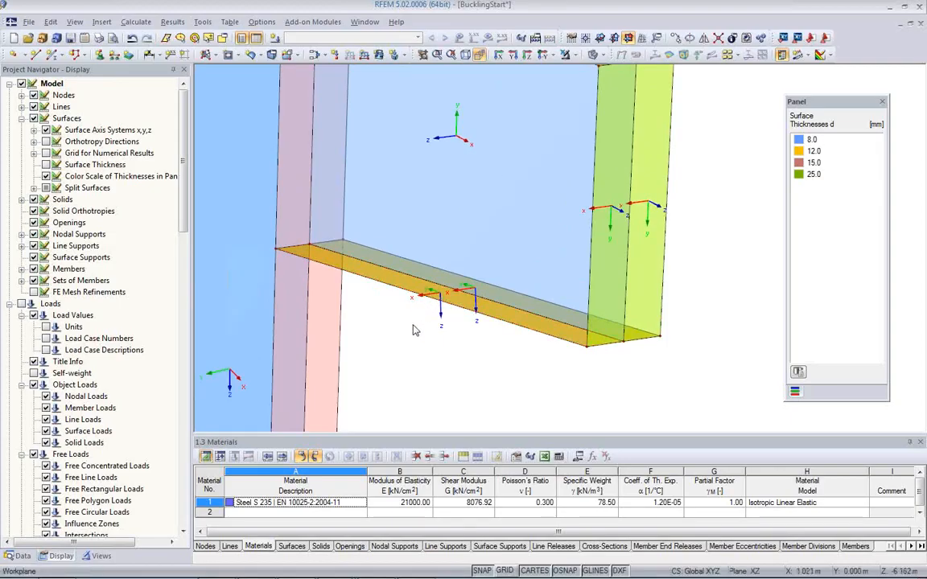
scroll(372, 302, "down", 3)
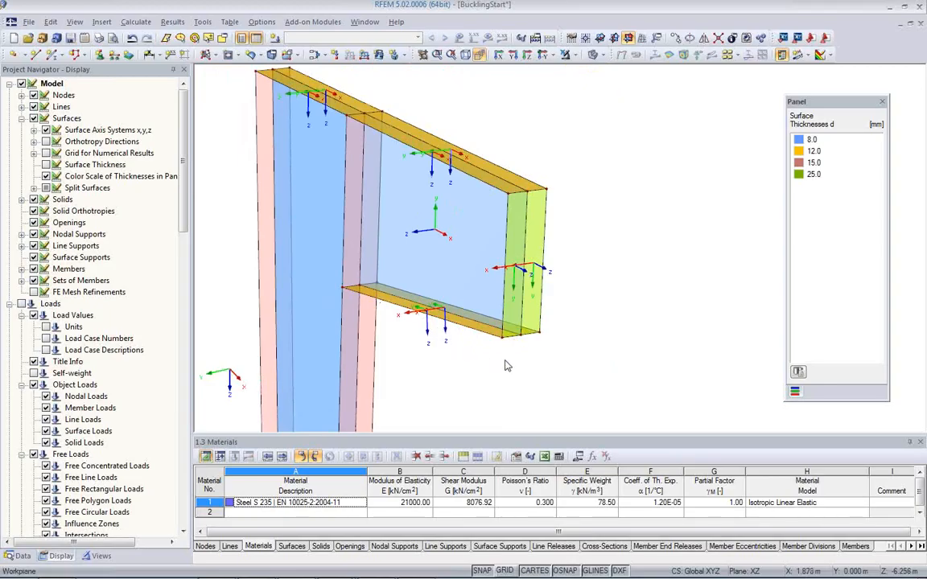
scroll(450, 357, "up", 2)
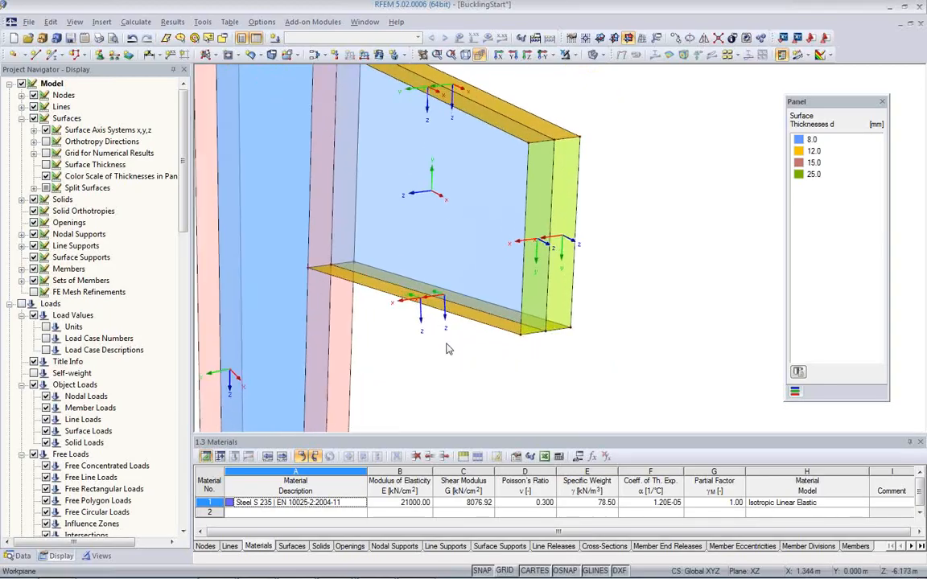
scroll(474, 355, "up", 2)
scroll(478, 370, "up", 1)
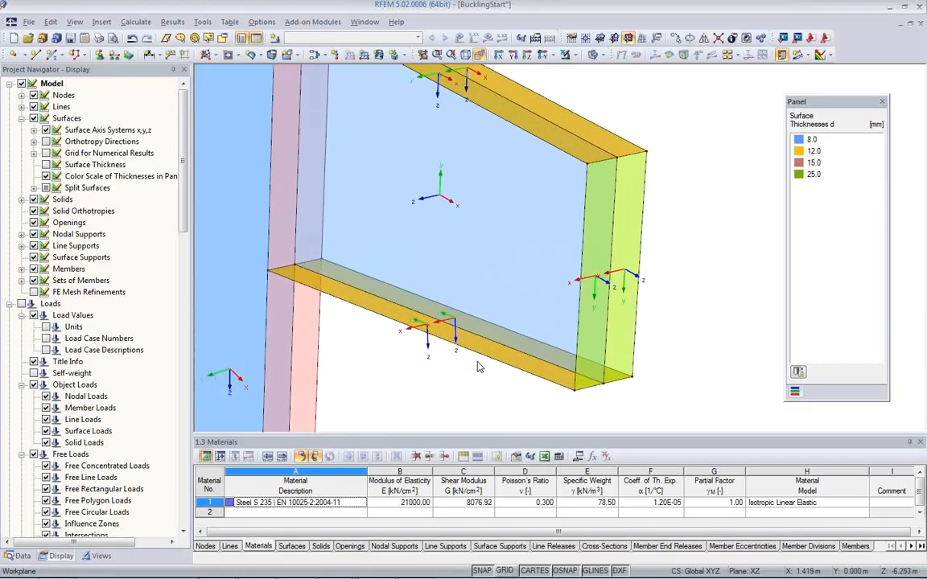
middle_click_drag(478, 365, 479, 322)
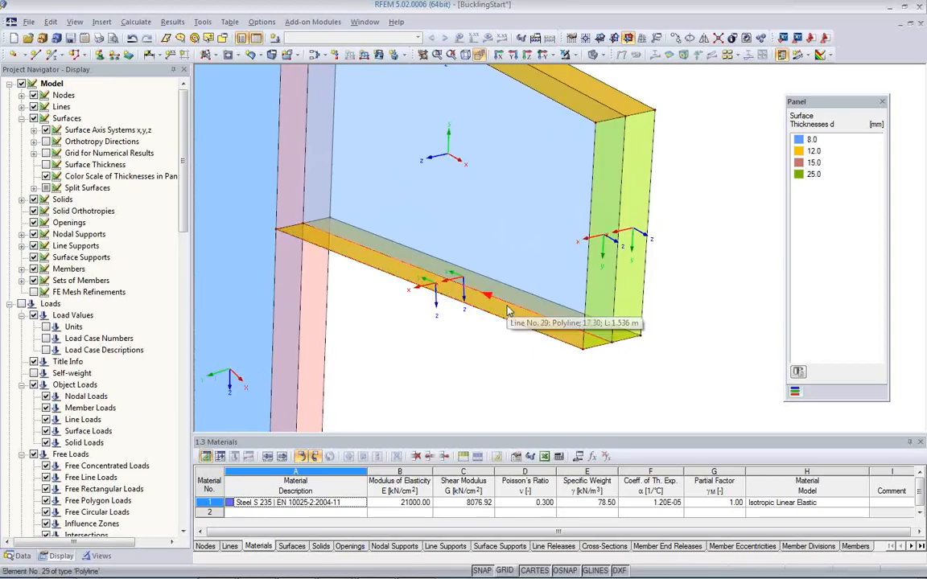
Step: Align the x-axis of lower flange surface 15 parallel to the flange's middle line 29, and reverse that line's orientation
double_click(506, 319)
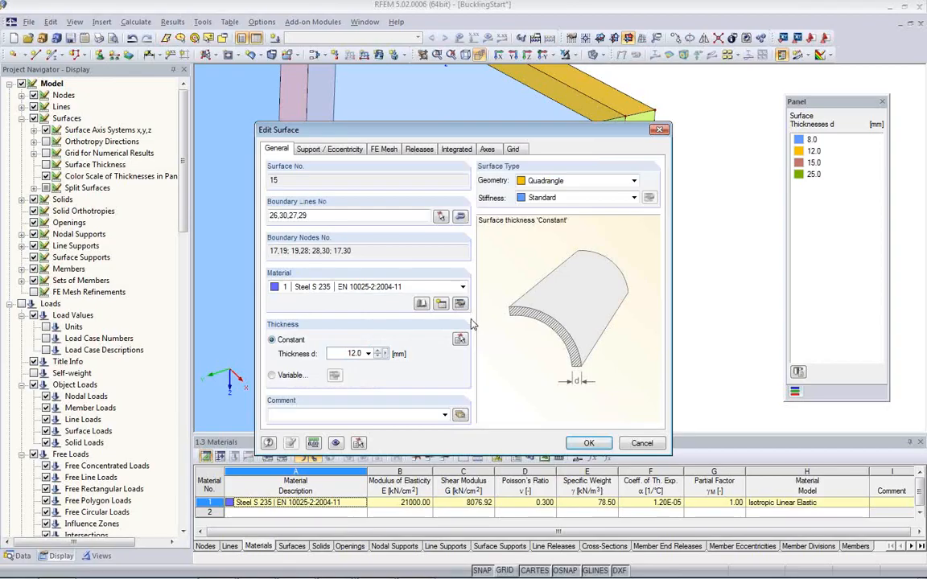
left_click(488, 150)
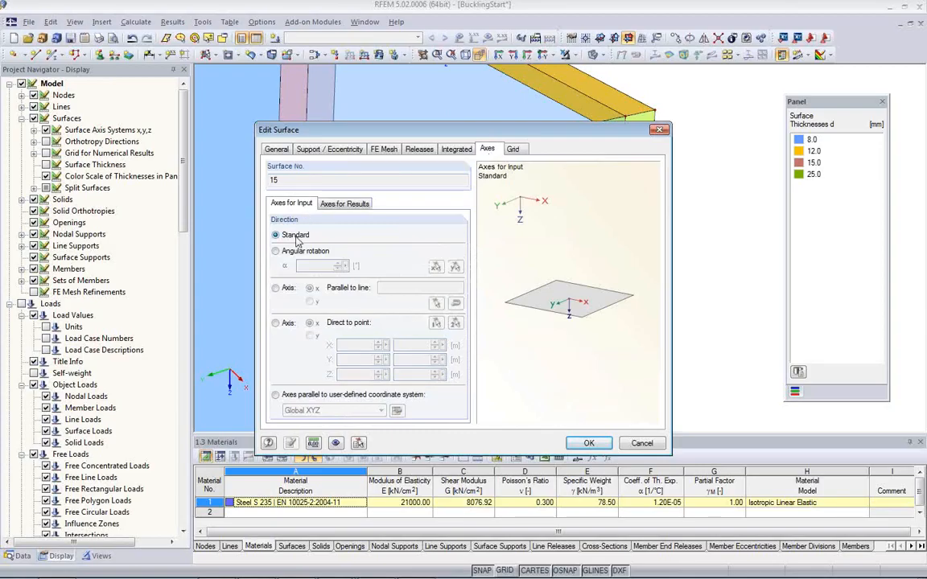
left_click(277, 289)
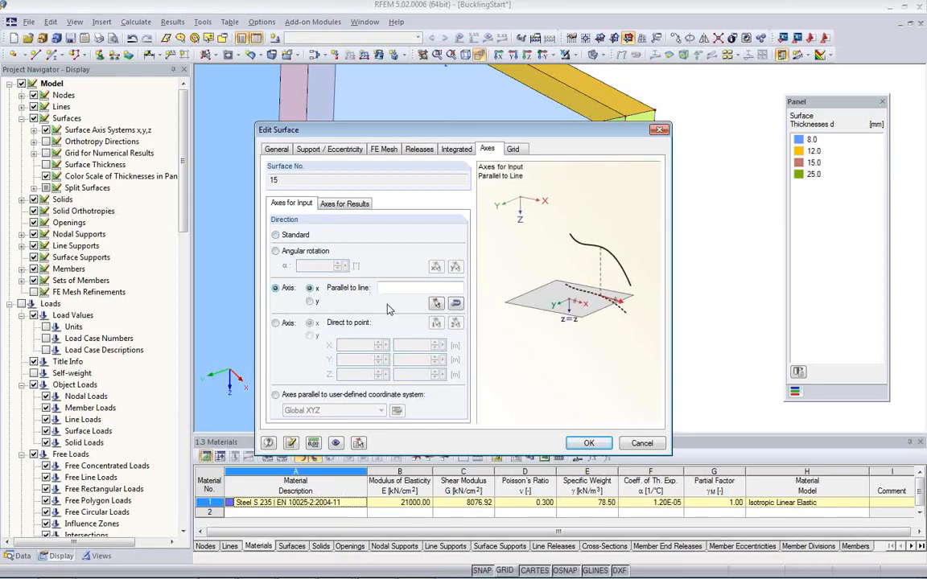
left_click(435, 304)
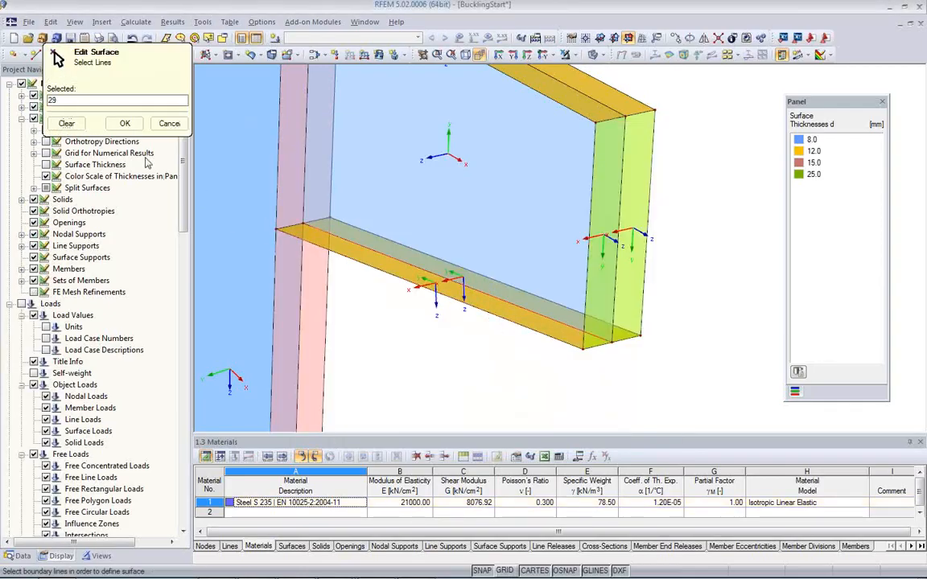
left_click(125, 123)
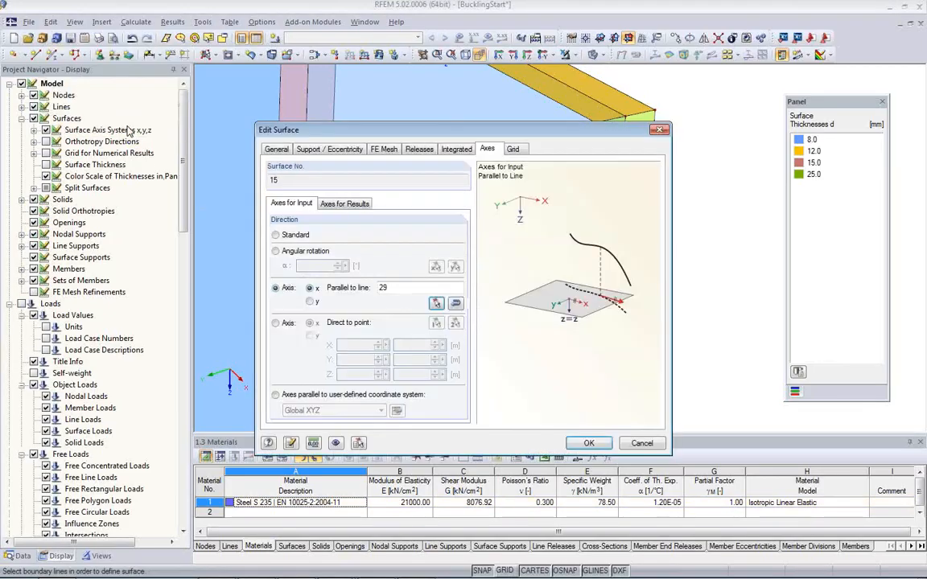
left_click(589, 443)
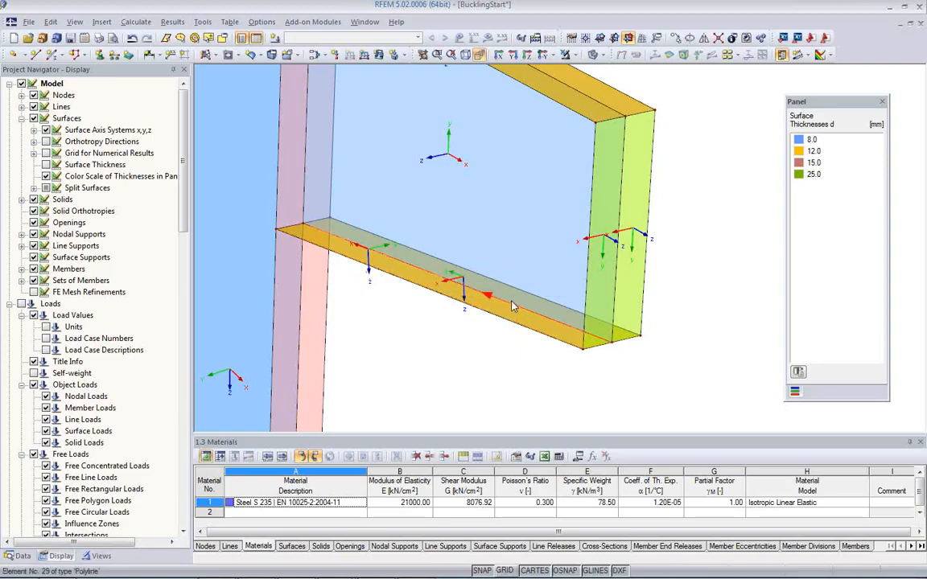
right_click(419, 275)
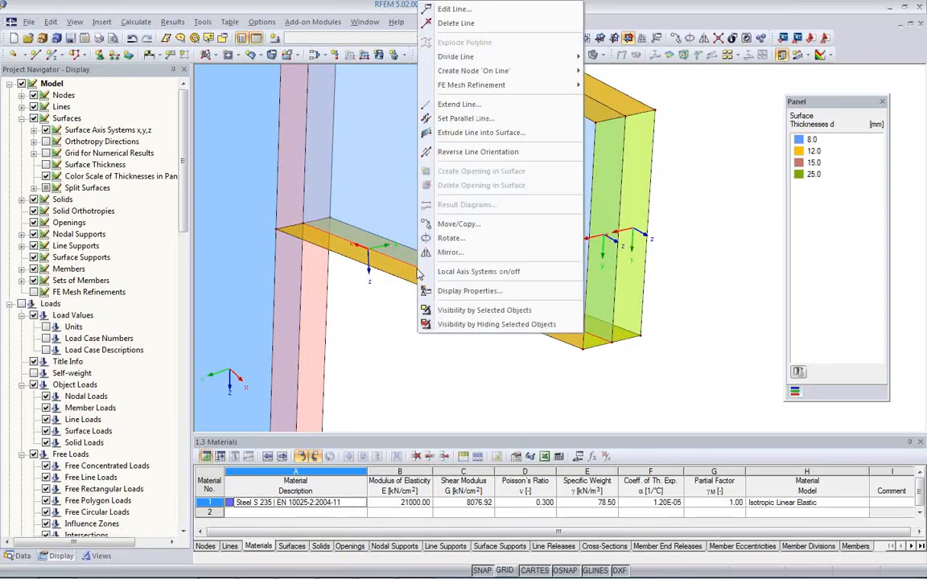
left_click(464, 153)
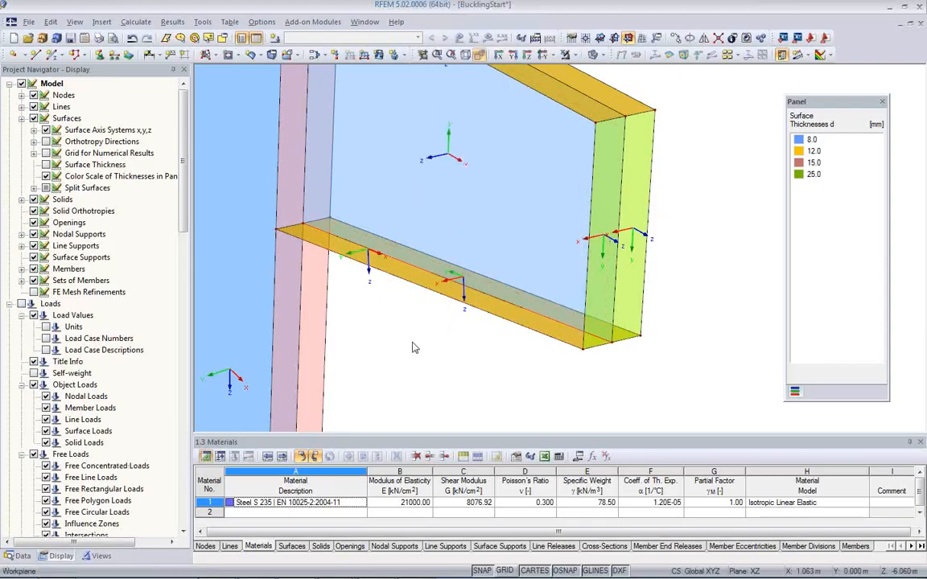
Step: Align the x-axis of the other lower flange half, surface 14, parallel to line 29
middle_click_drag(541, 326, 486, 238)
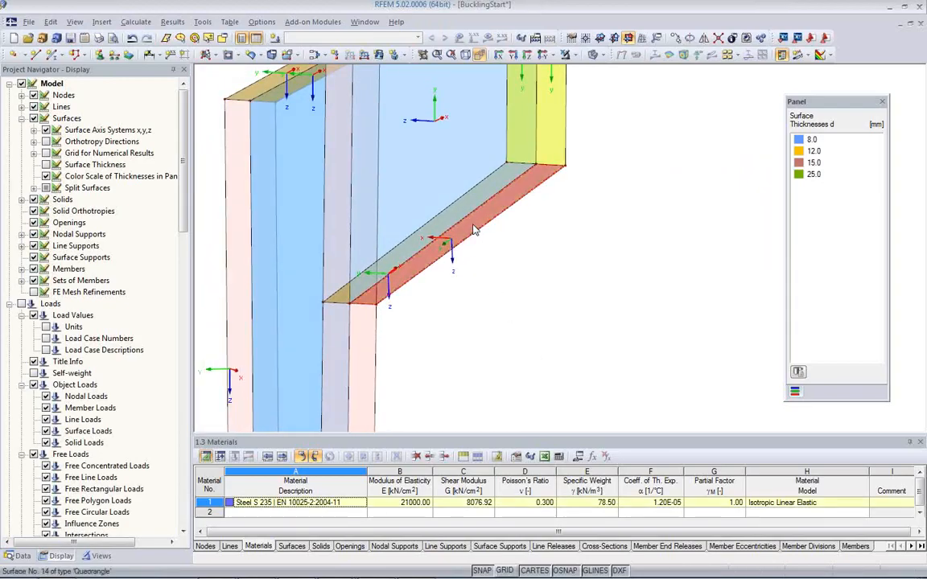
double_click(436, 206)
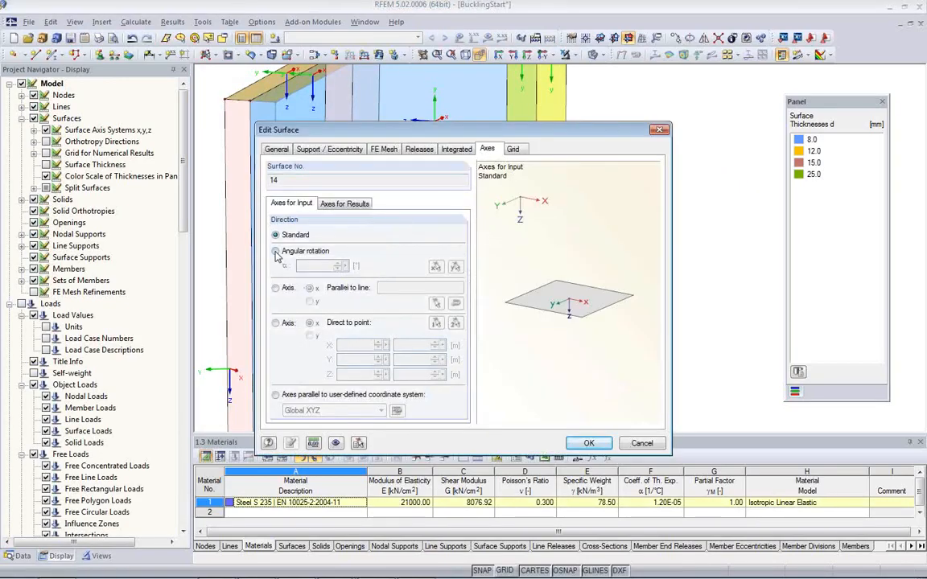
left_click(275, 288)
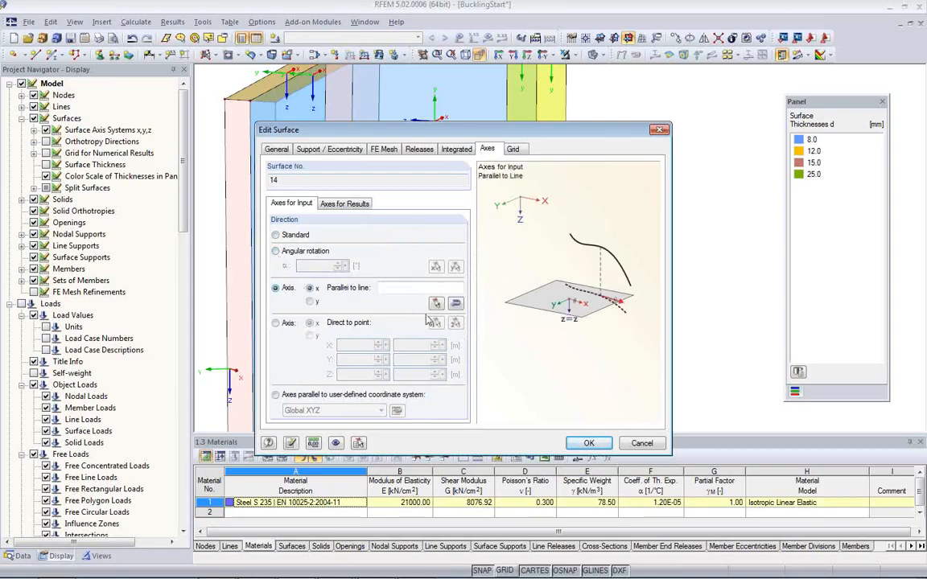
left_click(435, 303)
left_click(414, 256)
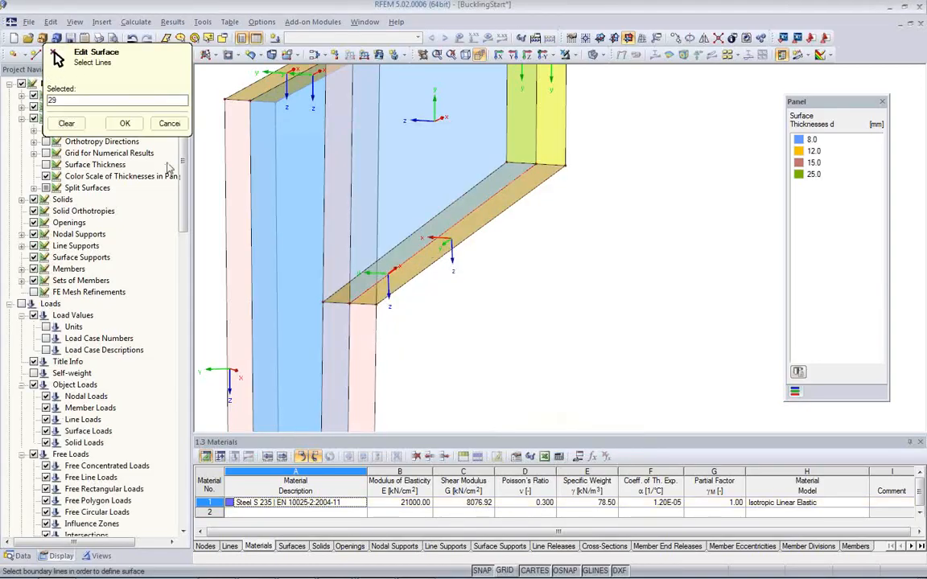
left_click(125, 123)
left_click(590, 444)
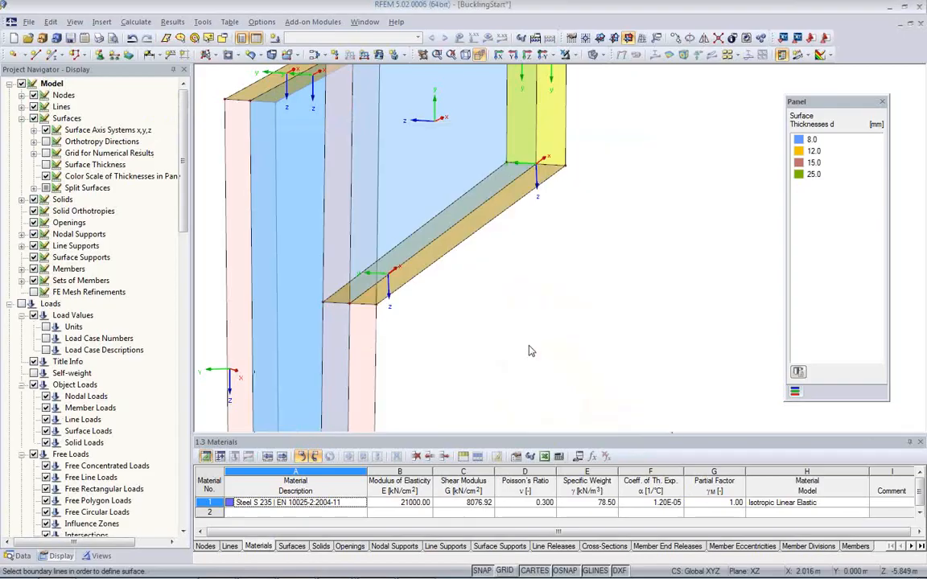
Step: Examine the surface axis directions around the bracket and down the tapered column
middle_click_drag(493, 288, 496, 322, "ctrl")
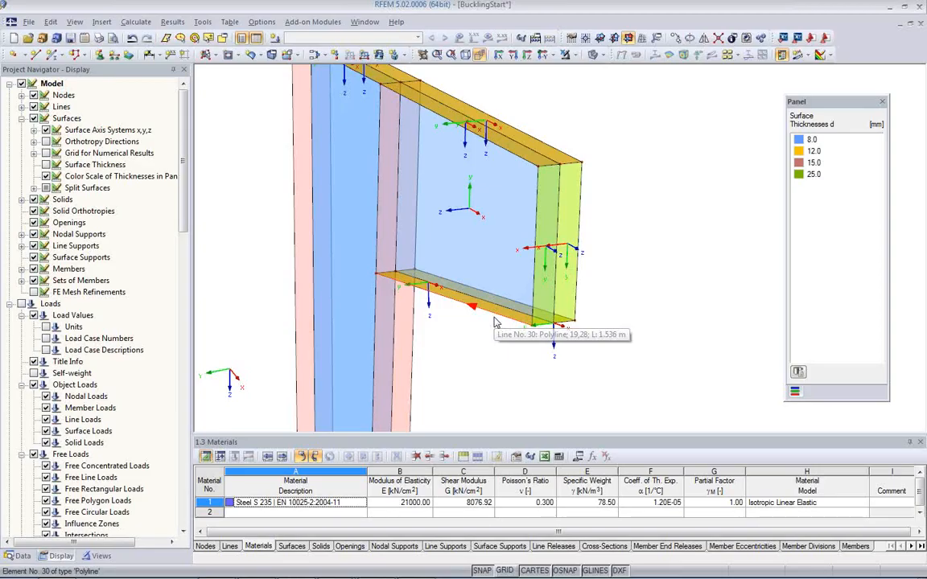
mouse_move(493, 344)
middle_mouse_down()
mouse_move(488, 278)
mouse_move(474, 292)
mouse_move(532, 338)
mouse_move(500, 335)
middle_mouse_up()
scroll(500, 341, "up", 1)
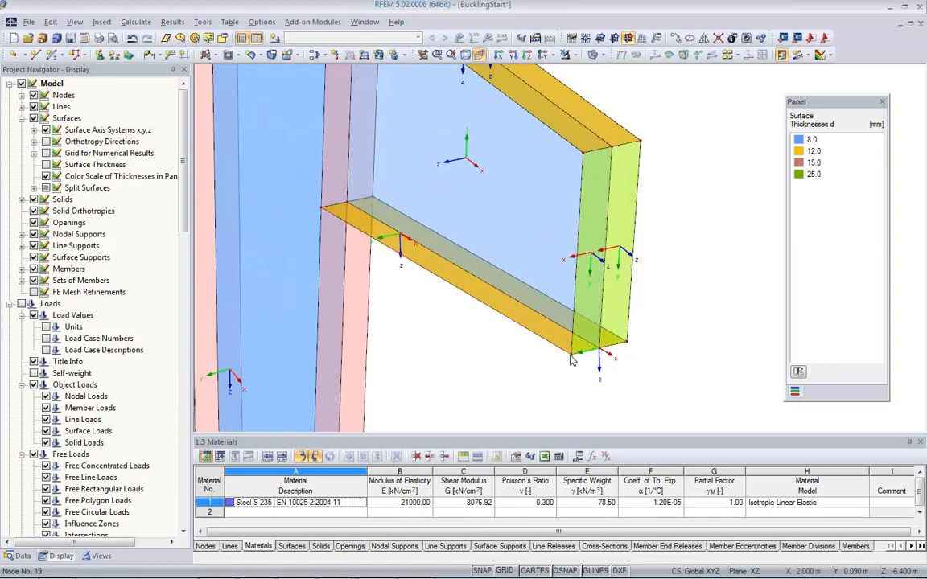
scroll(534, 351, "down", 2)
middle_click_drag(522, 347, 518, 256)
scroll(546, 294, "down", 2)
scroll(518, 256, "down", 2)
middle_click_drag(531, 333, 564, 276)
scroll(525, 259, "down", 1)
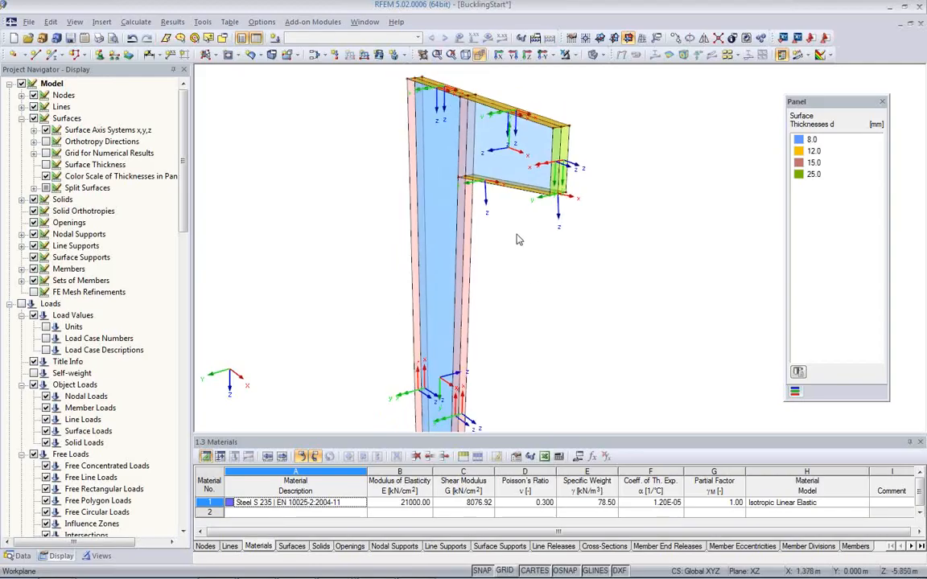
Step: Reverse the local axis system of the tapered column's web surface to match the bracket web
left_click(499, 163)
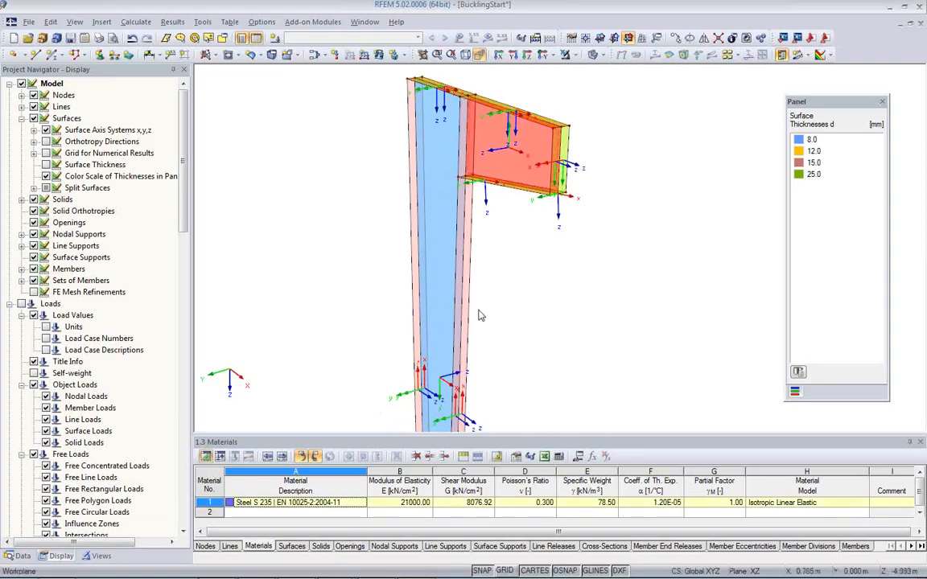
left_click(449, 322)
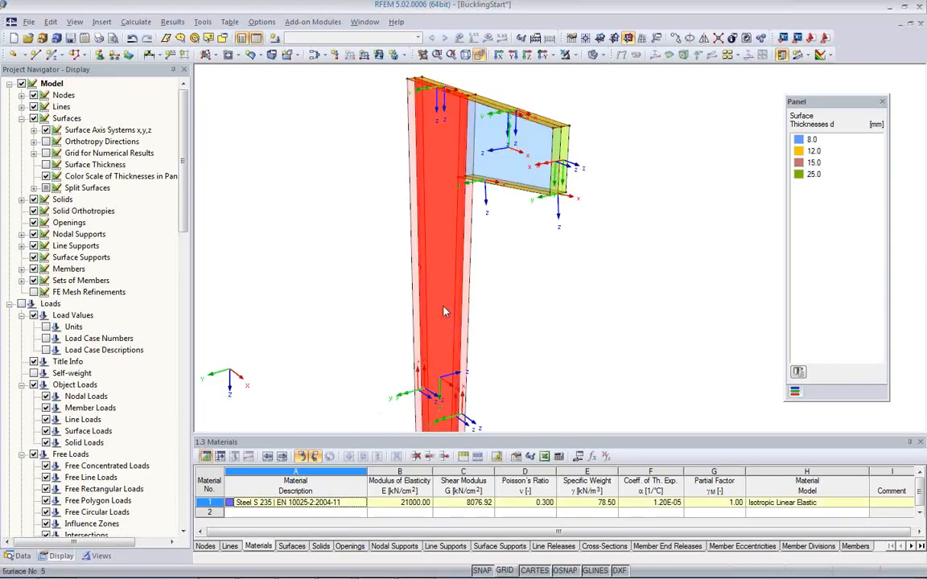
right_click(445, 311)
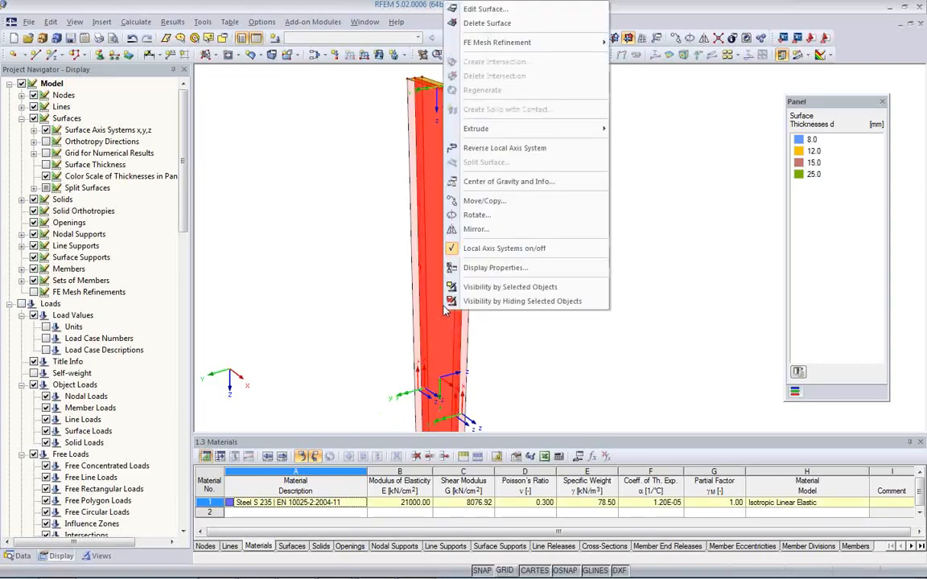
left_click(482, 148)
left_click(528, 325)
middle_click_drag(530, 327, 508, 241)
scroll(499, 249, "down", 2)
middle_click_drag(481, 295, 527, 371)
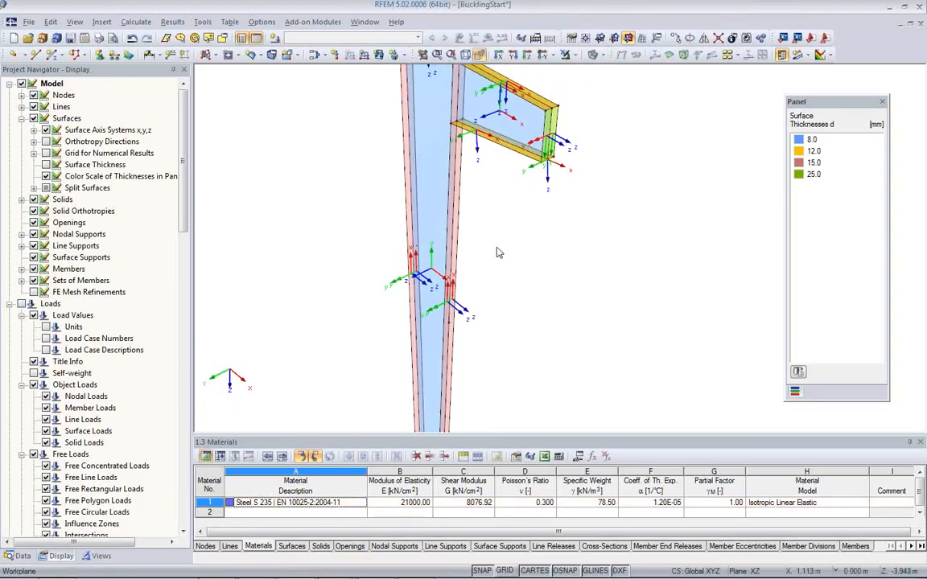
middle_click_drag(495, 249, 476, 344)
scroll(451, 165, "up", 3)
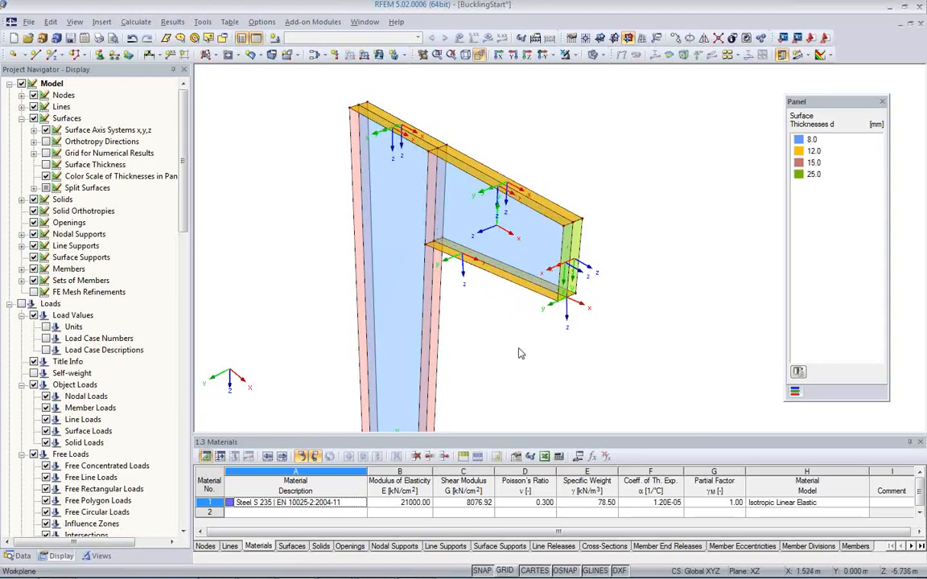
Step: Hide the local axis systems of all surfaces in the model display
middle_click_drag(520, 360, 503, 257, "ctrl")
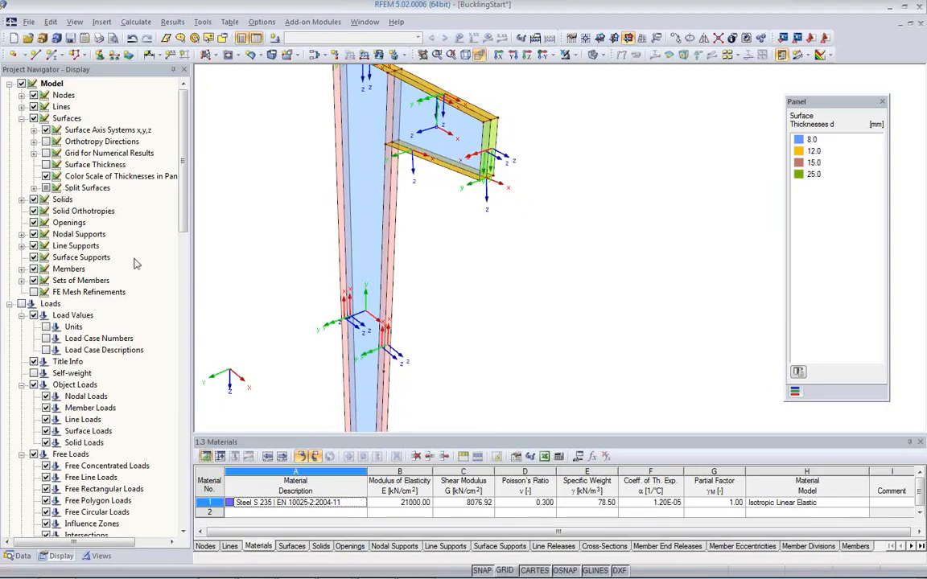
left_click(46, 130)
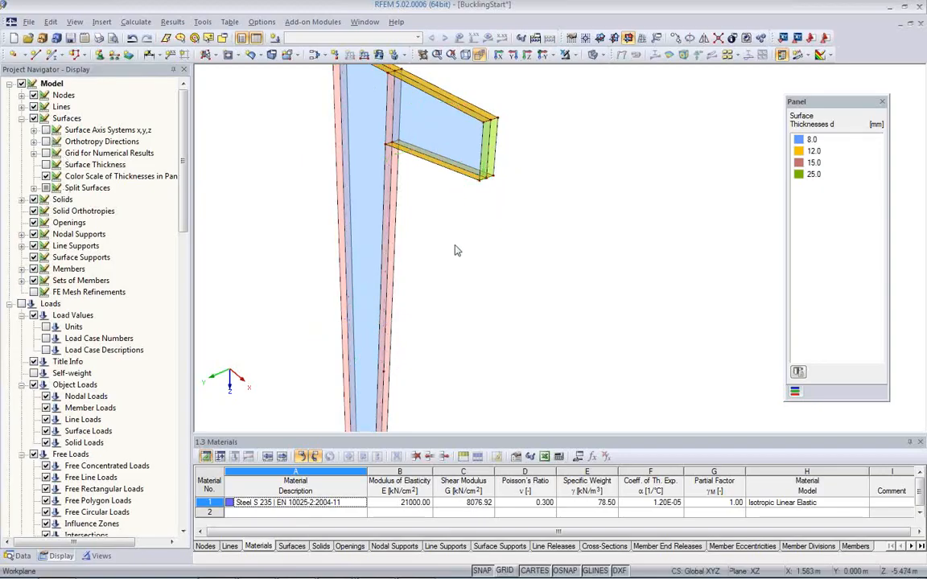
scroll(451, 253, "down", 2)
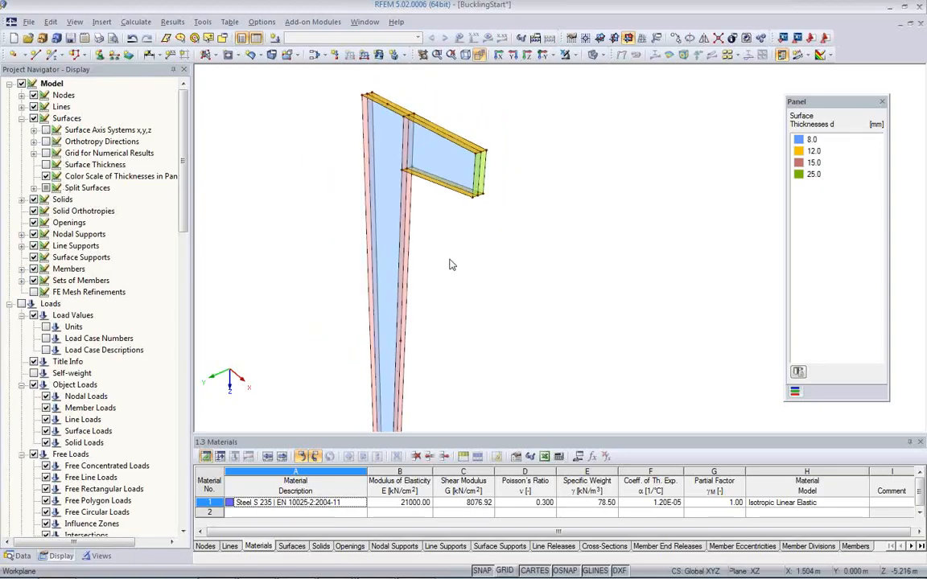
scroll(426, 263, "up", 1)
scroll(427, 263, "down", 1)
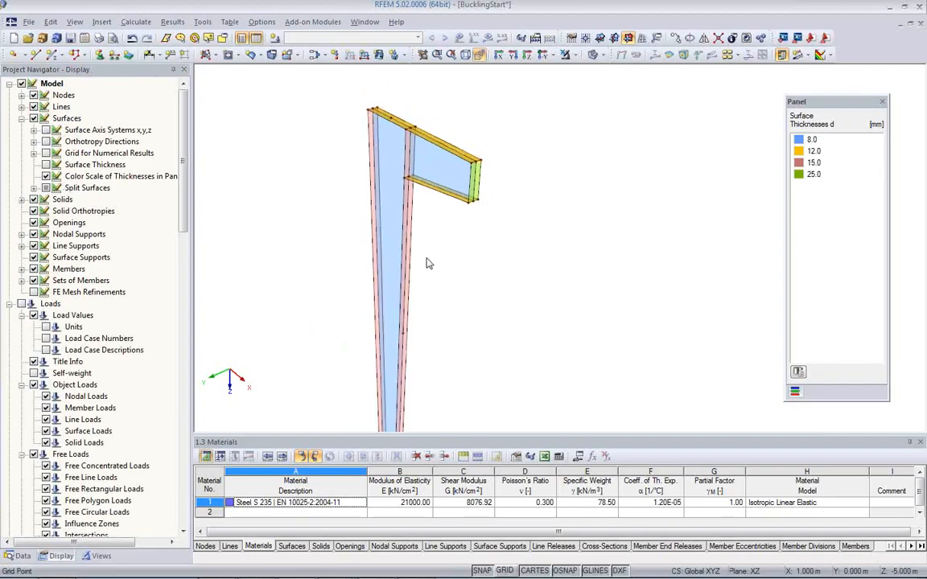
Step: Assign a global hinged line support to all flange and web lines at the column base
middle_click_drag(440, 268, 417, 177, "ctrl")
scroll(360, 341, "up", 4)
scroll(360, 341, "up", 1)
middle_click_drag(489, 369, 448, 242, "ctrl")
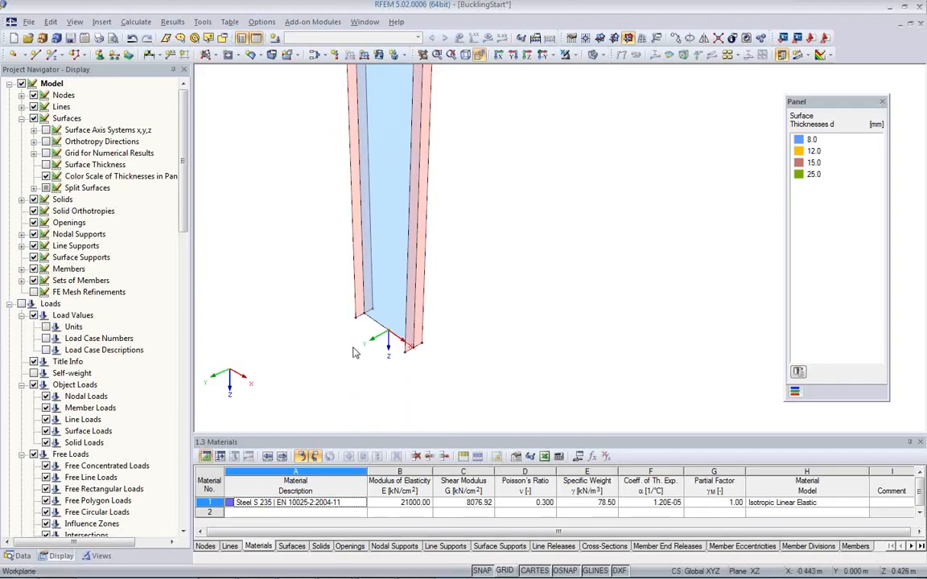
left_click(115, 57)
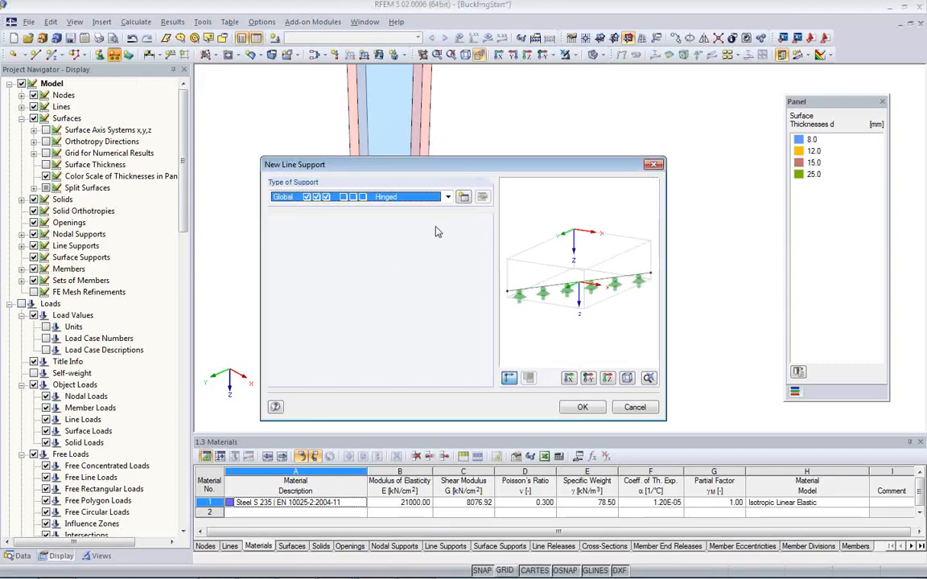
left_click(447, 196)
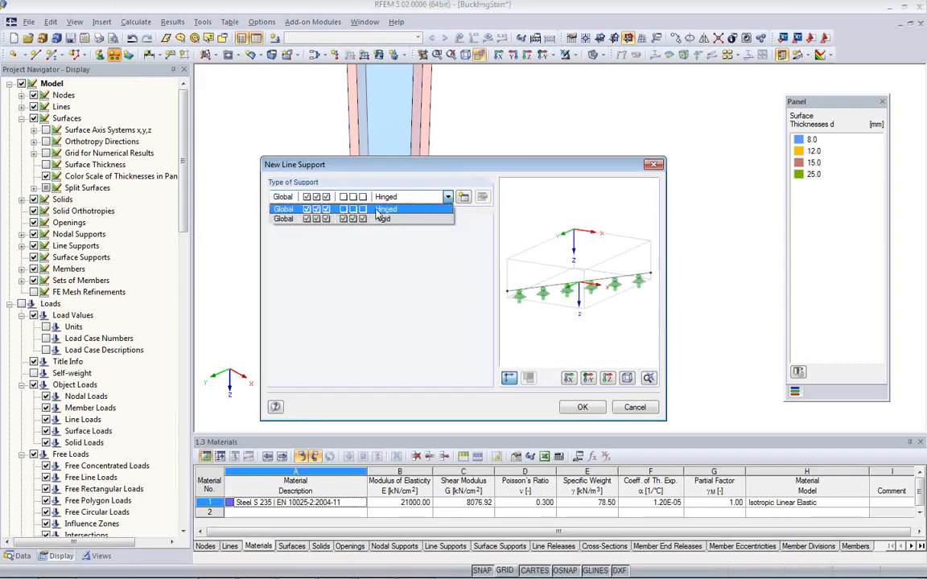
left_click(383, 210)
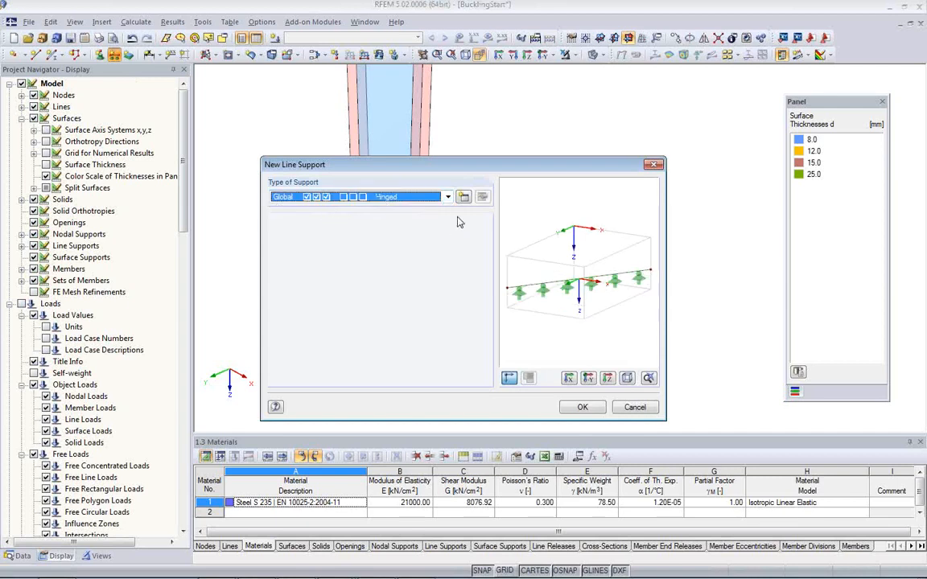
left_click(583, 408)
left_click_drag(330, 288, 468, 383)
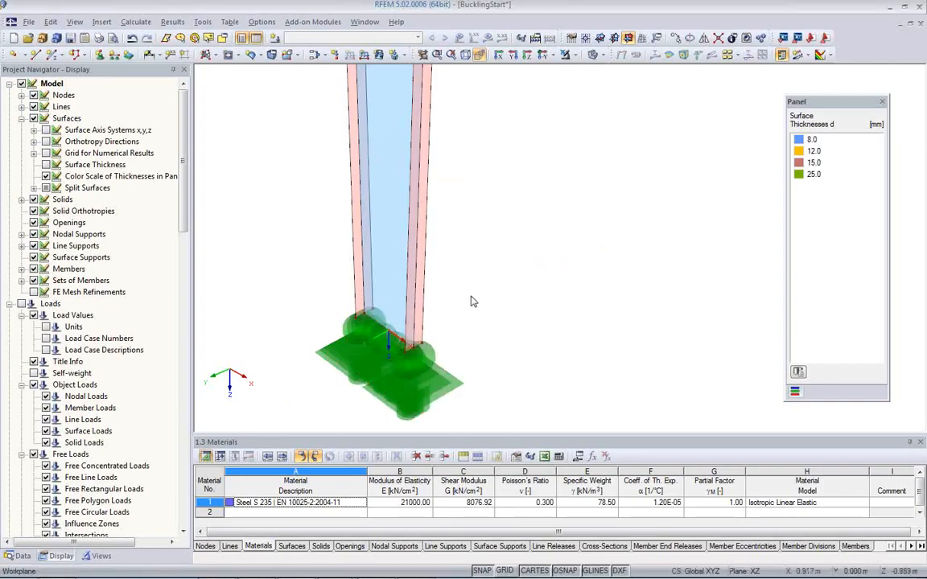
Step: Create a nodal support type that fixes only displacement uY, with uX, uZ and the φZ restraint released
scroll(495, 318, "down", 3)
middle_click_drag(490, 224, 444, 311)
scroll(442, 272, "down", 3)
scroll(444, 199, "up", 2)
scroll(405, 300, "up", 1)
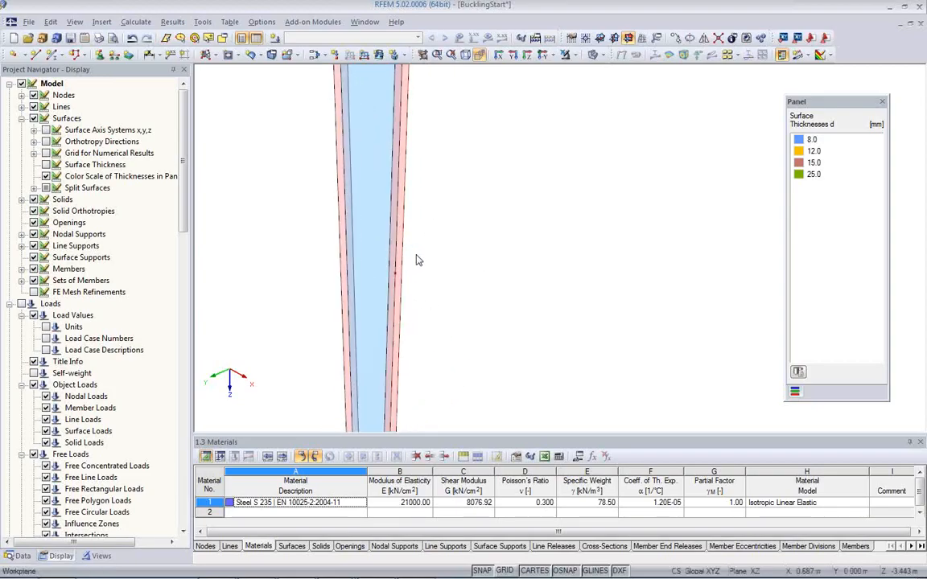
scroll(417, 255, "down", 3)
middle_click_drag(430, 233, 404, 282)
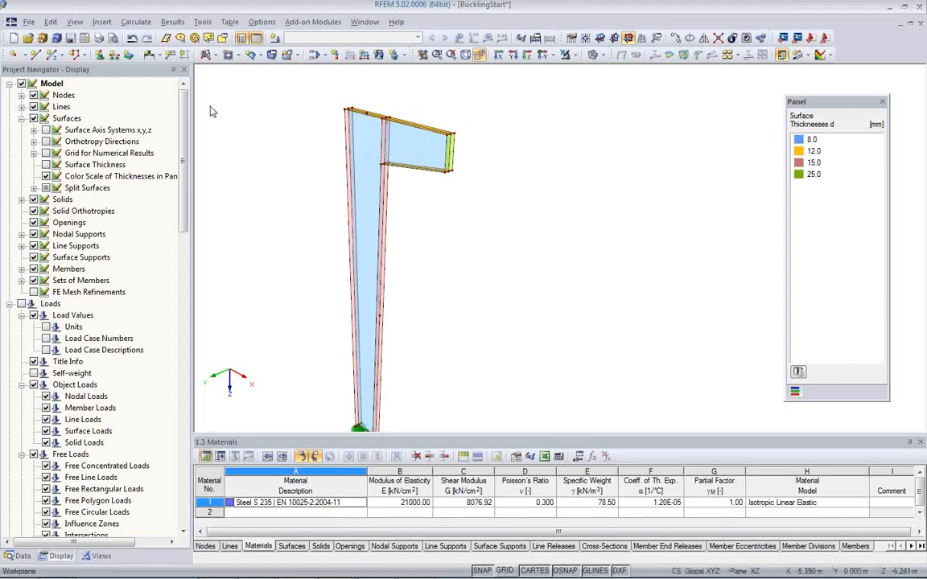
left_click(99, 54)
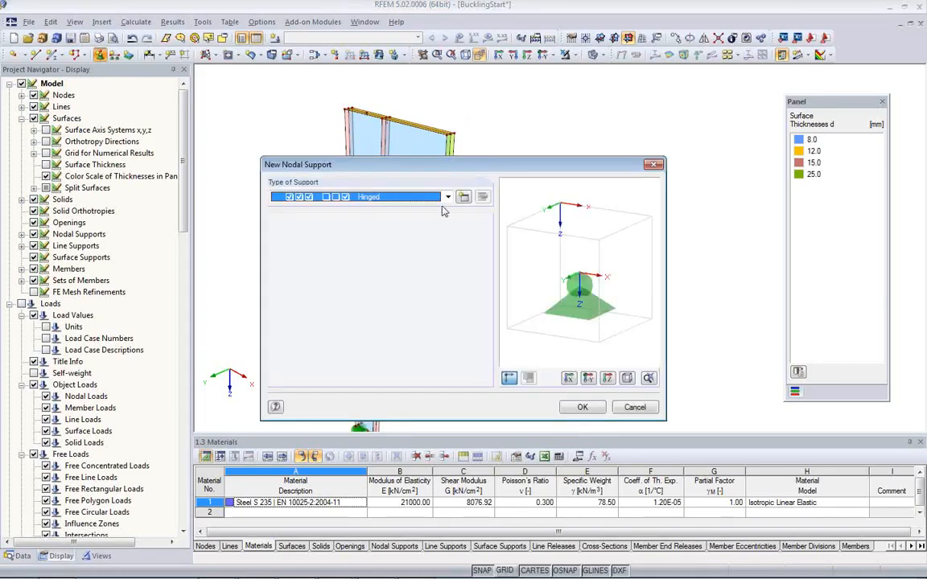
left_click(463, 197)
left_click(288, 300)
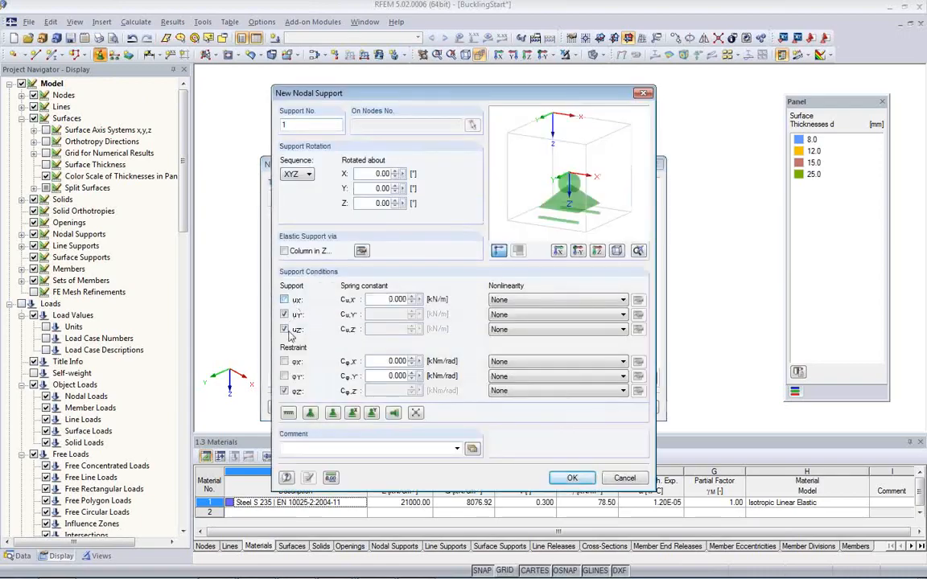
left_click(284, 329)
left_click(284, 391)
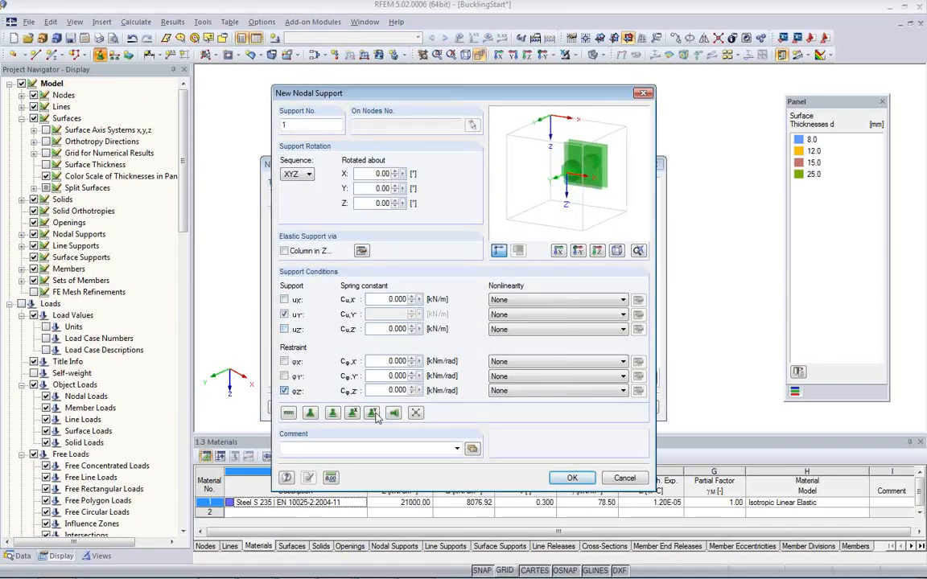
left_click(564, 478)
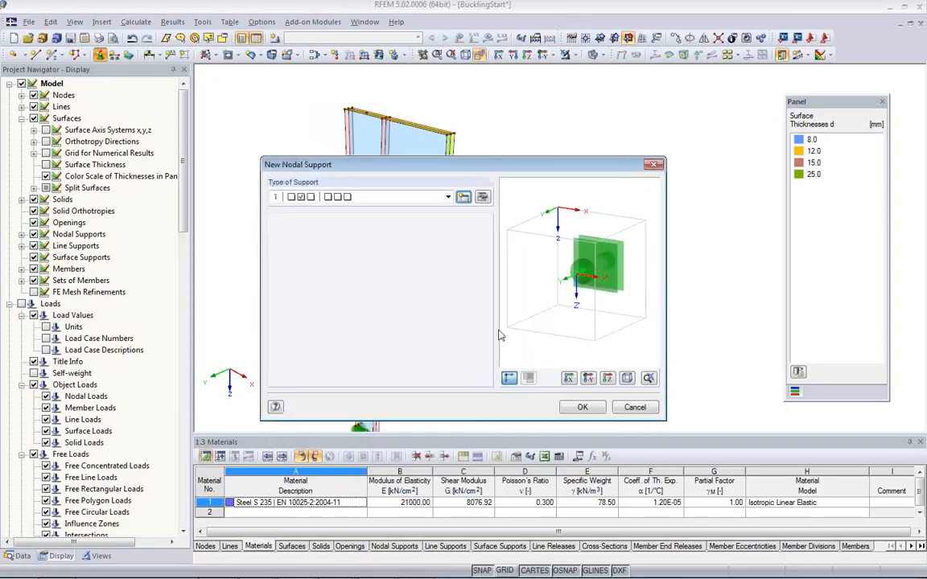
Step: Place the uY-only nodal support on node 27 of the column's top flange and on the end plate's upper and lower outer corners
left_click(583, 408)
scroll(362, 119, "up", 5)
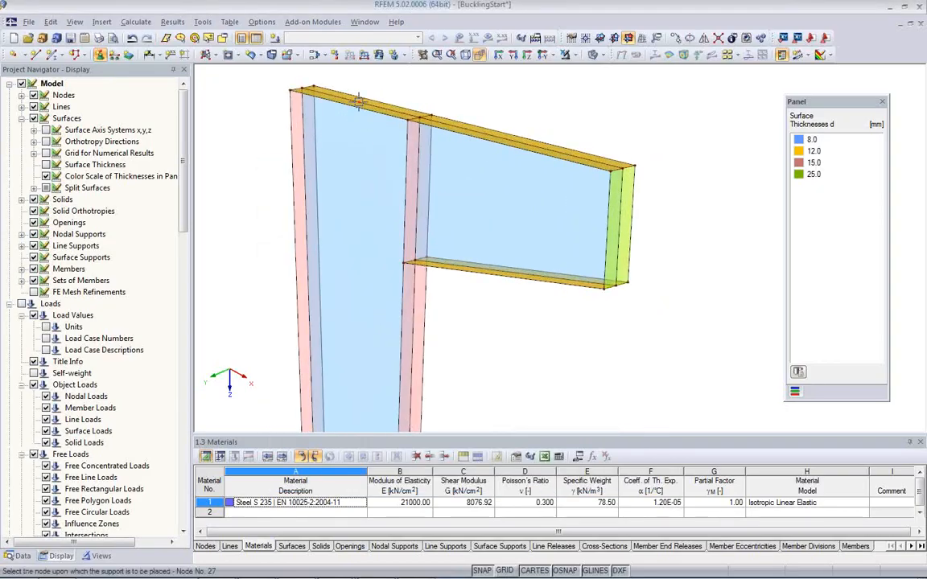
left_click(359, 100)
middle_click_drag(463, 215, 349, 222)
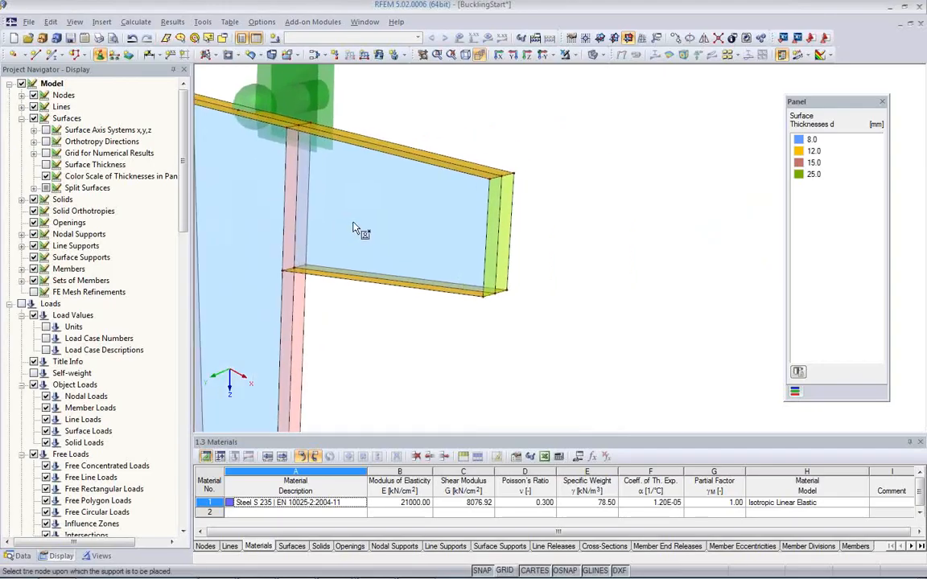
scroll(355, 221, "down", 2)
scroll(420, 230, "up", 2)
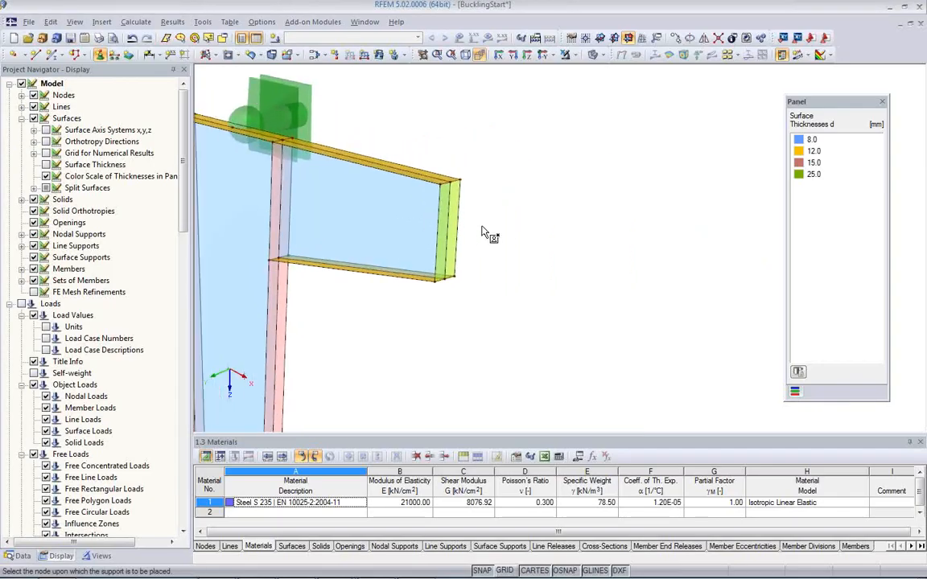
left_click(457, 175)
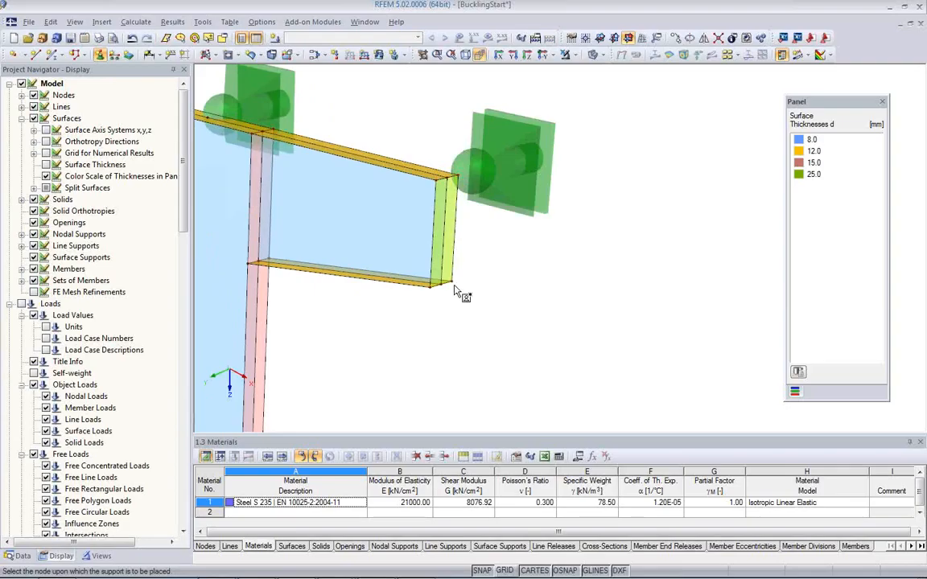
left_click(453, 283)
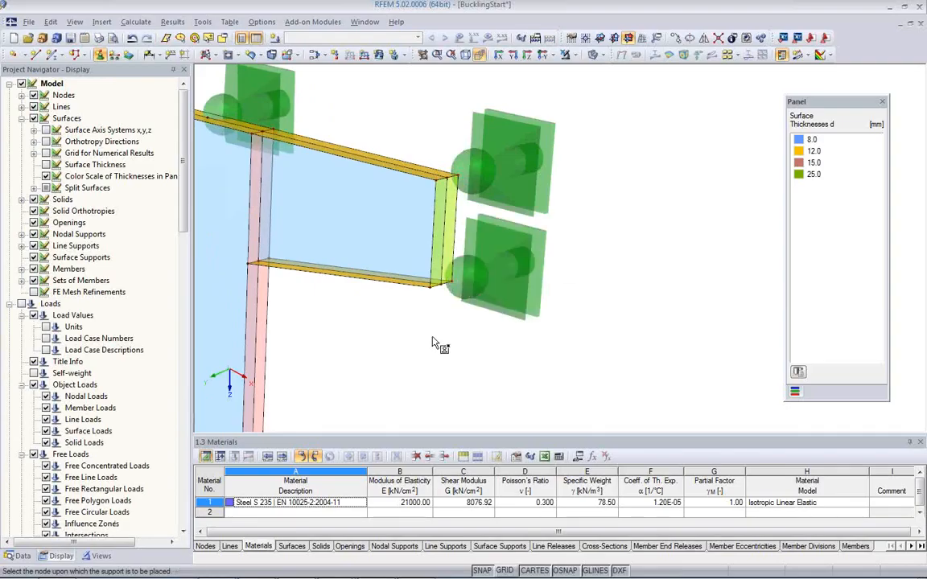
key("Escape")
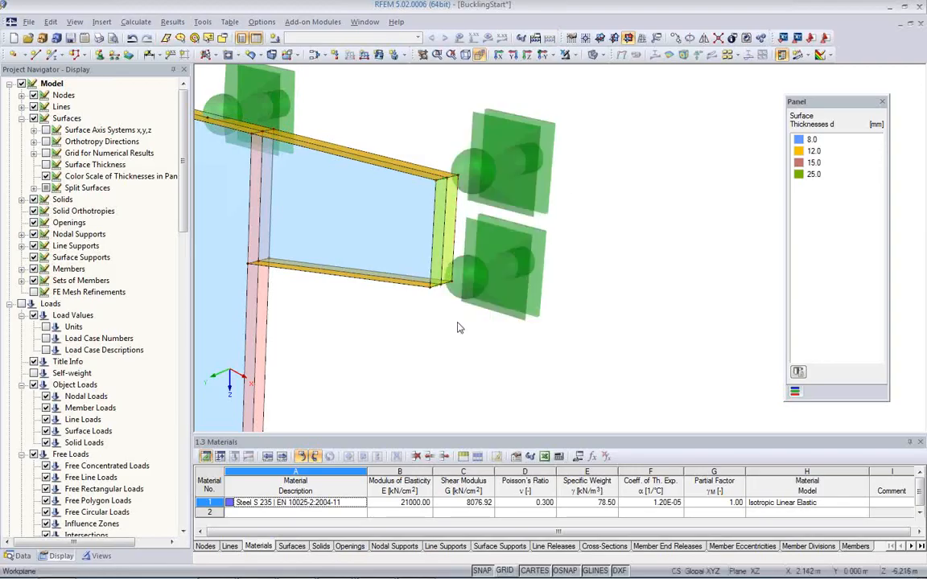
Step: Decrease the display size of the nodal support symbols by two increments
right_click(514, 297)
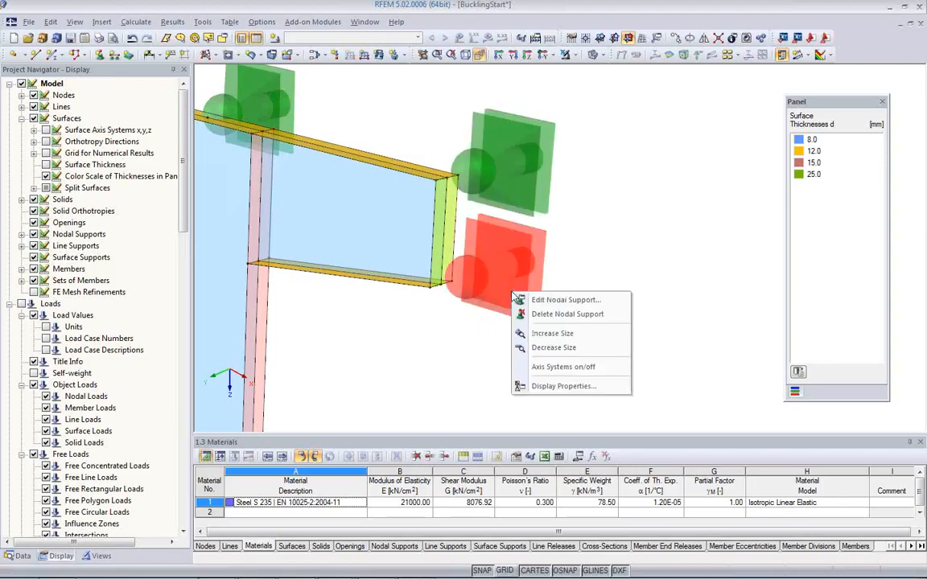
left_click(546, 348)
right_click(495, 291)
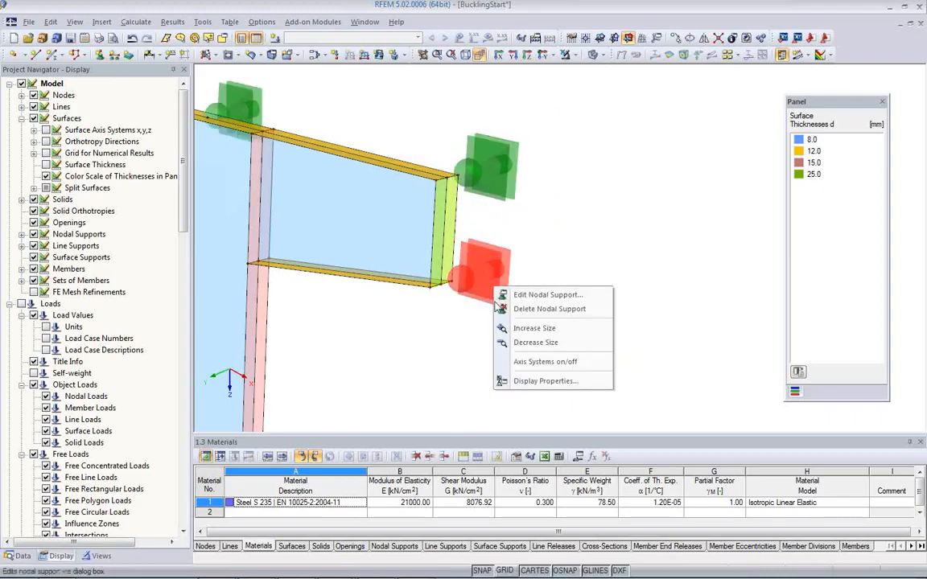
left_click(521, 344)
middle_click_drag(363, 303, 499, 283)
scroll(499, 283, "down", 4)
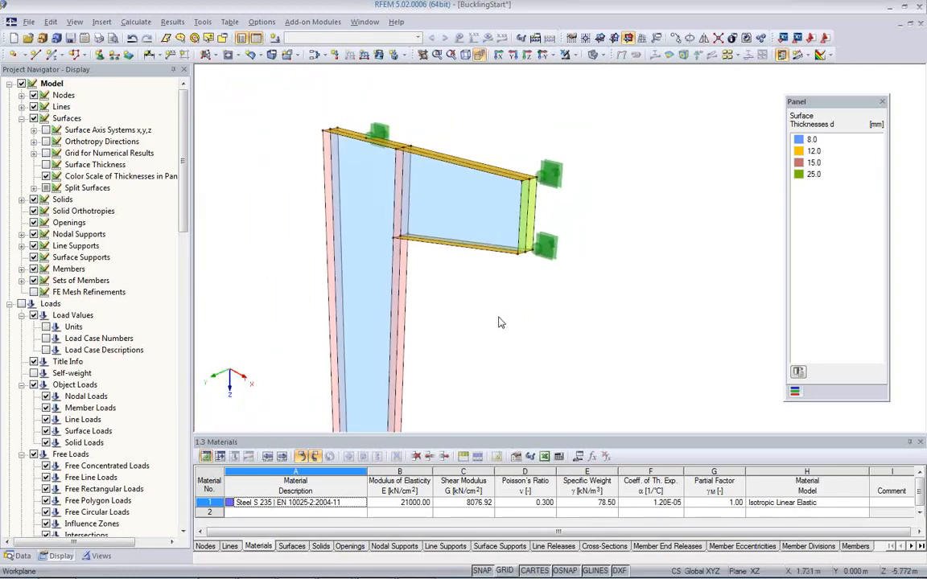
right_click(478, 288)
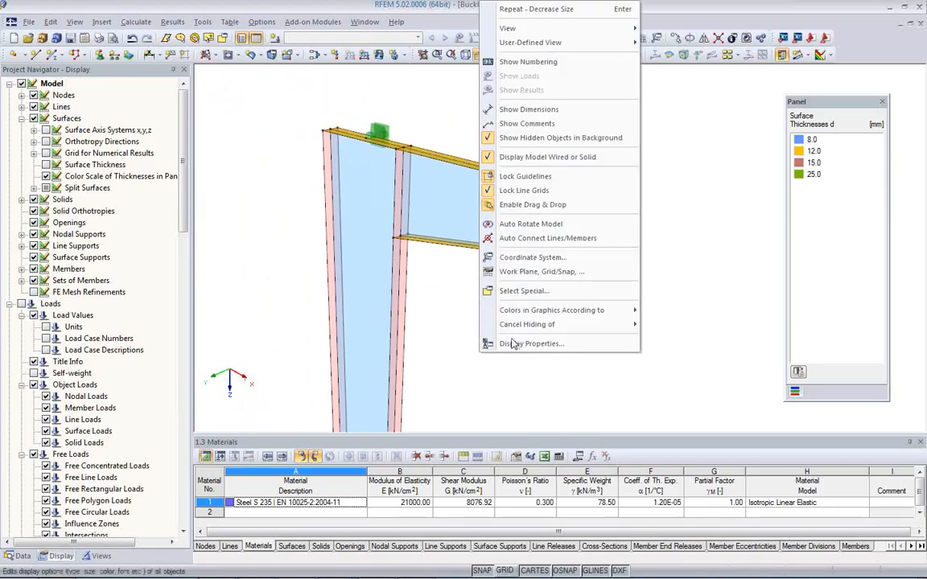
left_click(439, 331)
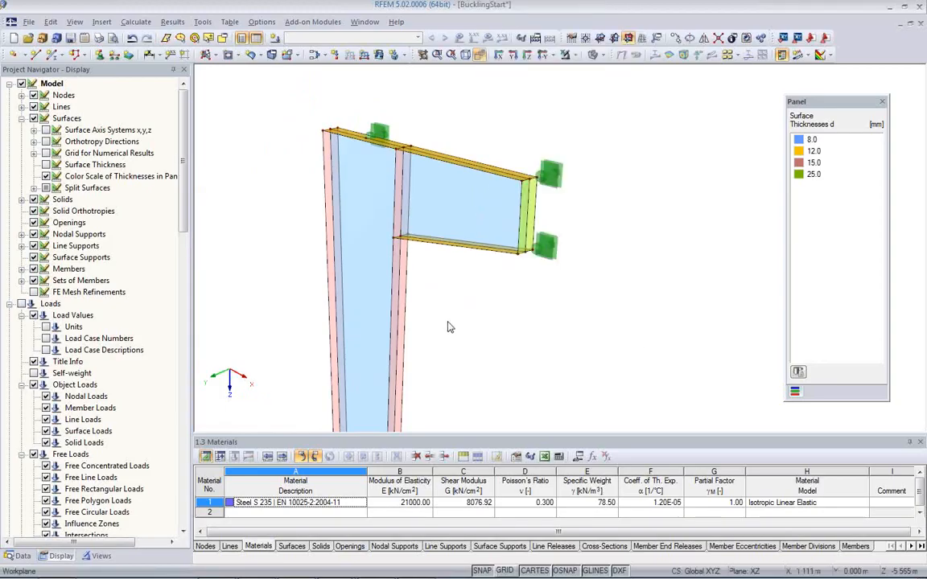
Step: Place nodal support type 1, fixed only in uY, on node 26 along the column's bracket-side flange
scroll(449, 323, "down", 1)
middle_click_drag(409, 281, 348, 188)
scroll(387, 244, "down", 1)
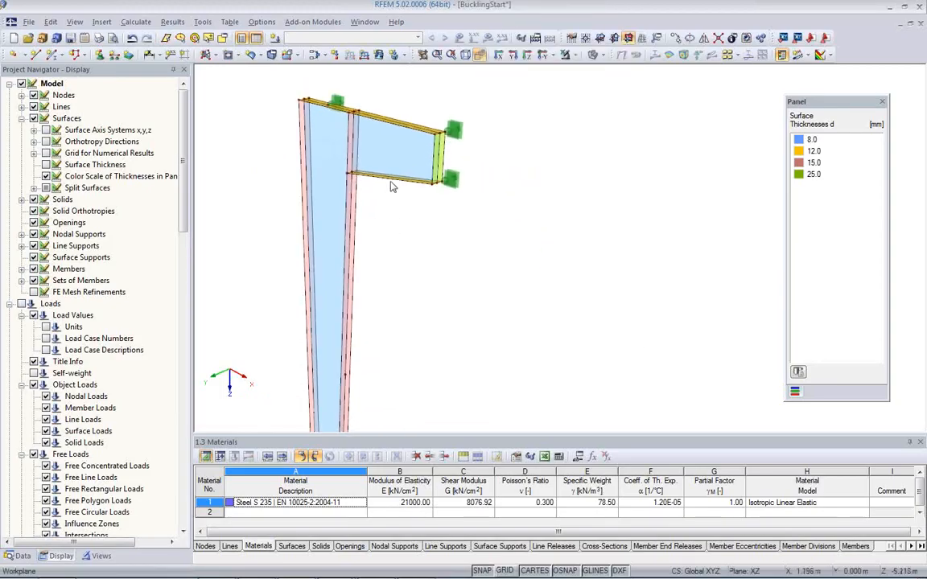
middle_click_drag(391, 261, 401, 160)
scroll(382, 276, "up", 2)
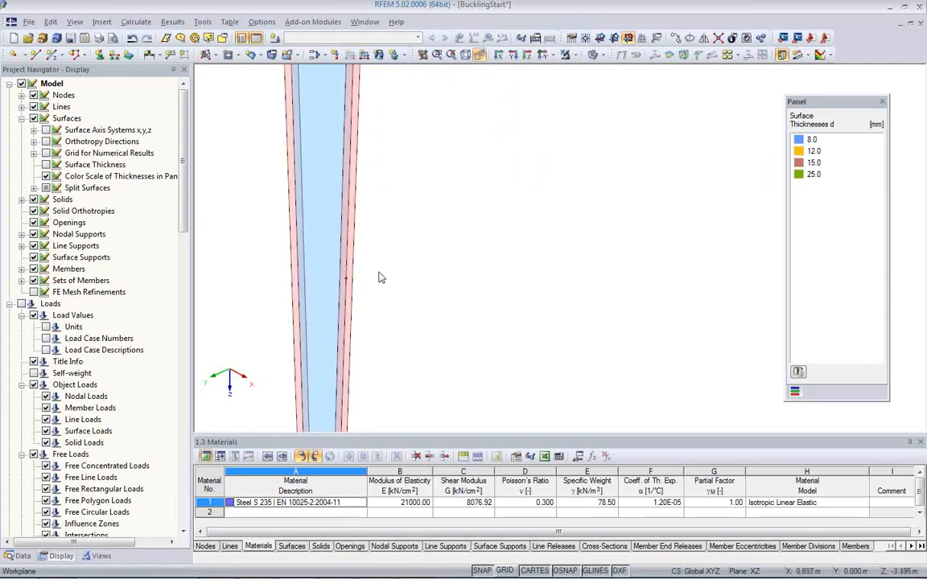
scroll(379, 272, "up", 1)
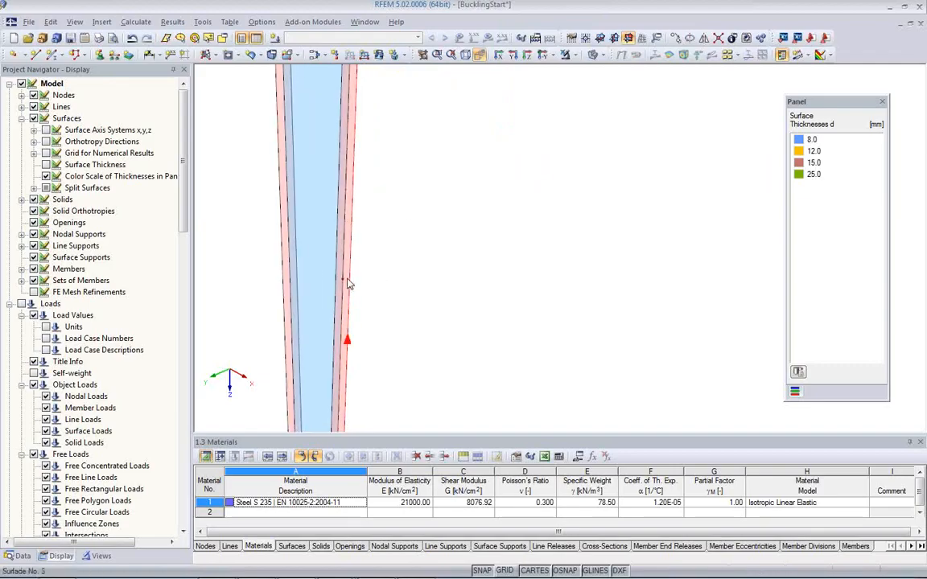
left_click(96, 53)
left_click(411, 201)
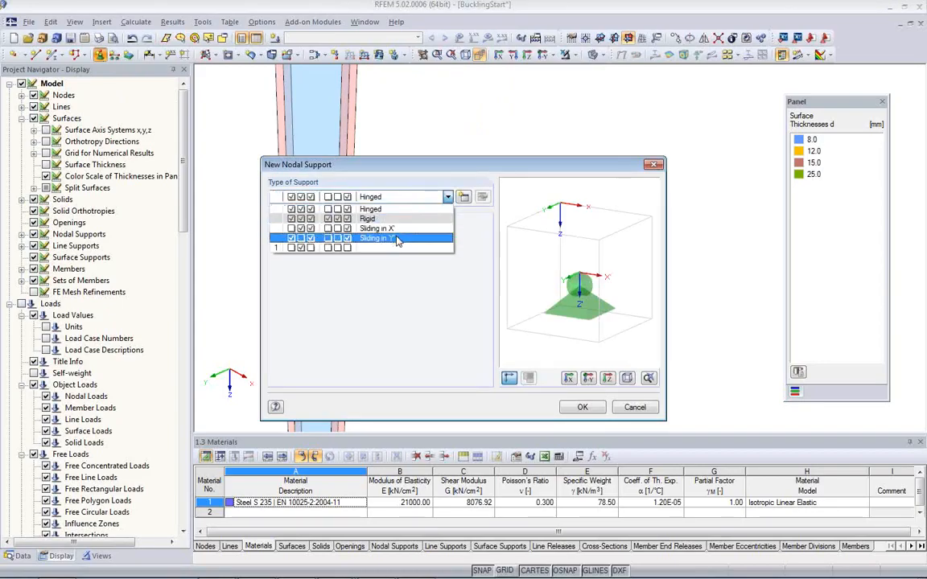
left_click(379, 250)
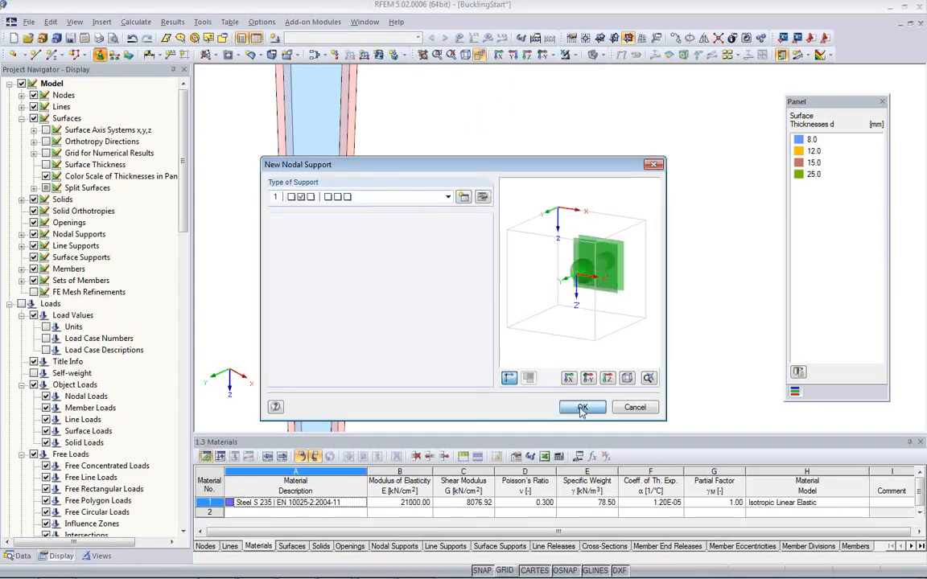
left_click(583, 408)
left_click(343, 279)
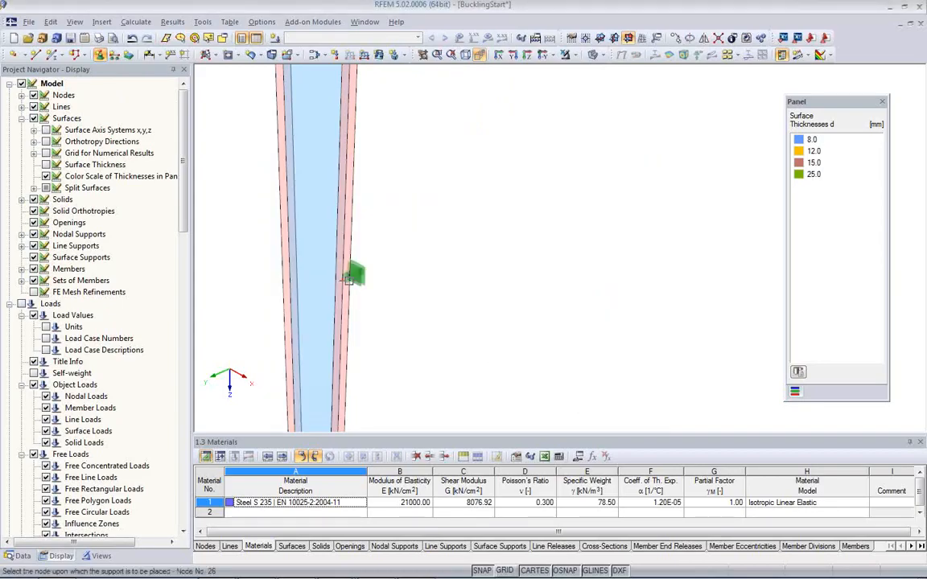
Step: Decrease the display size of the line support symbols at the column base
scroll(426, 294, "down", 3)
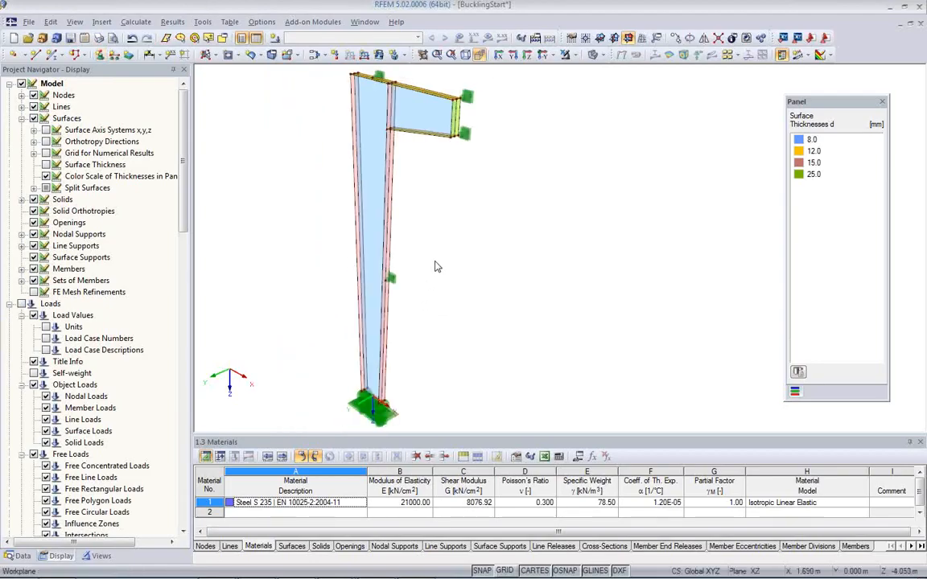
right_click(392, 419)
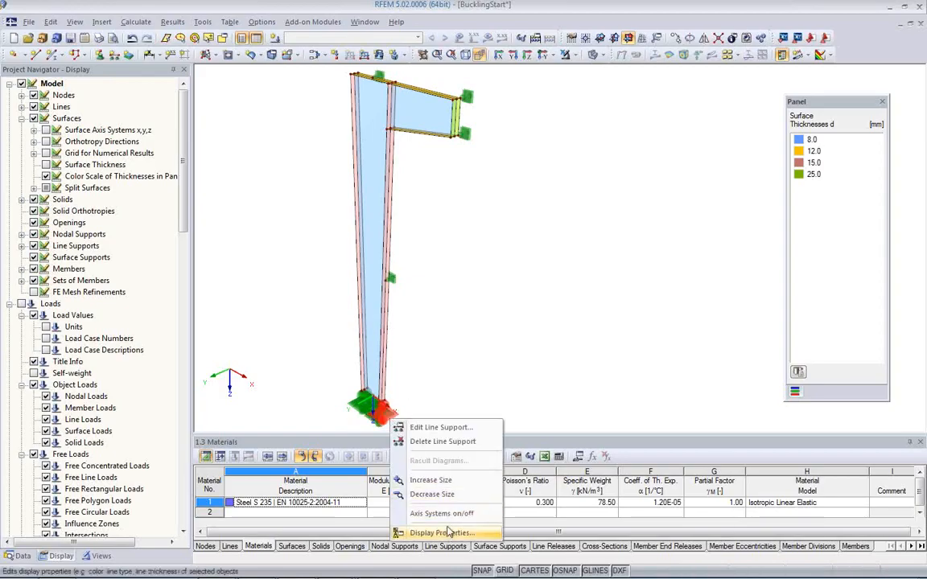
left_click(438, 496)
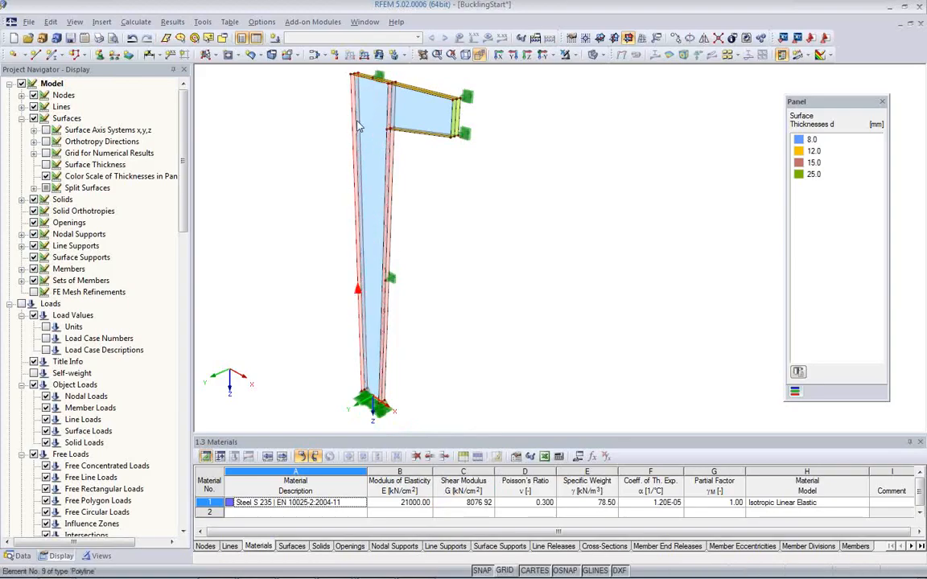
middle_click_drag(429, 199, 458, 288)
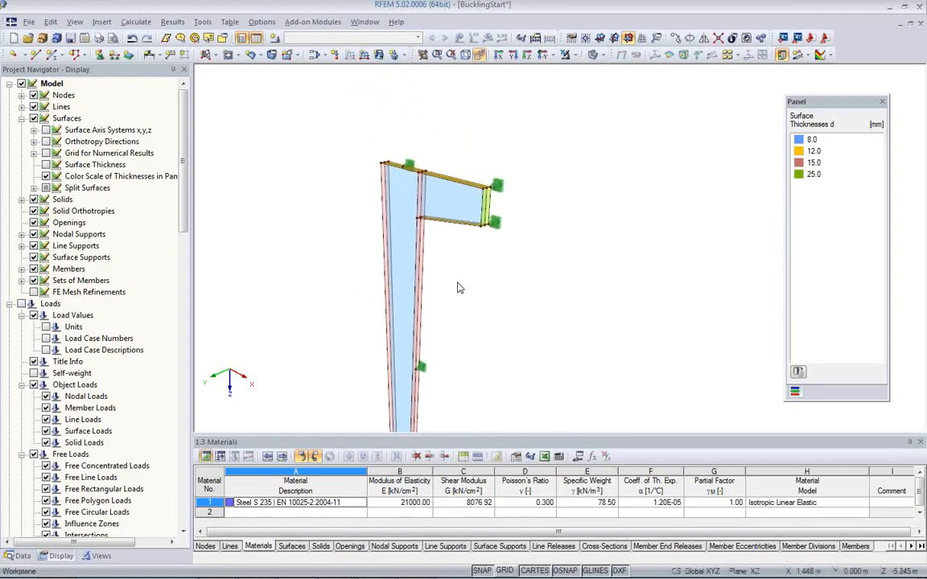
scroll(459, 288, "up", 2)
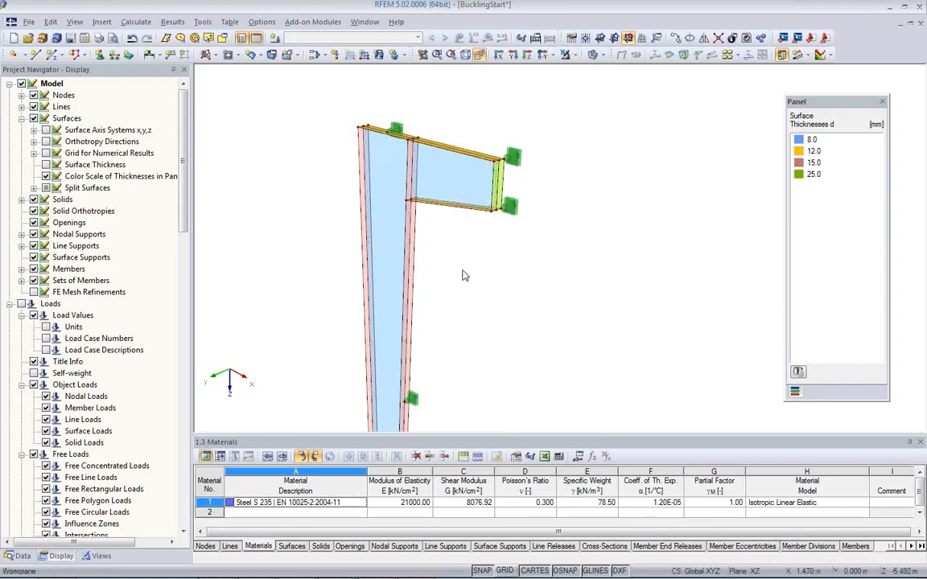
middle_click_drag(479, 287, 401, 258)
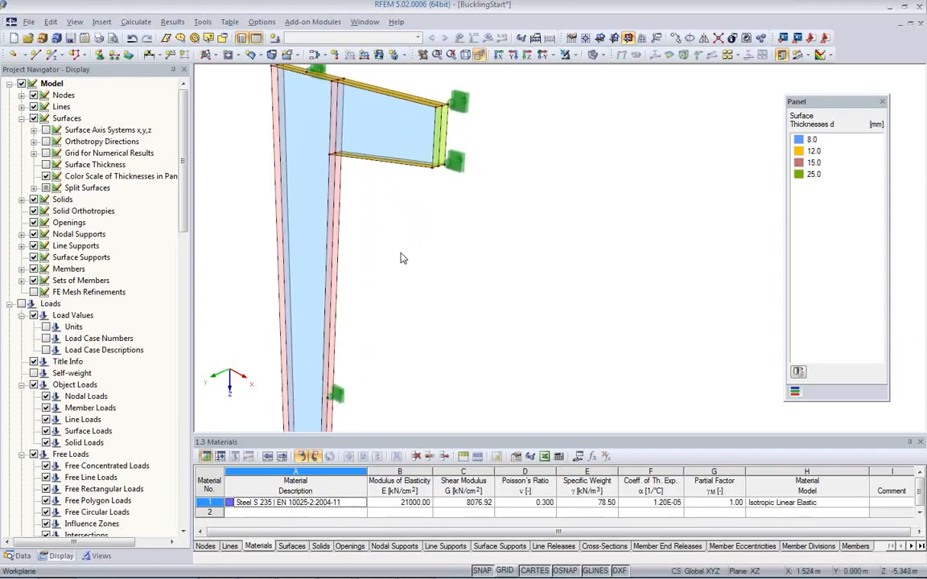
middle_click_drag(396, 254, 449, 302)
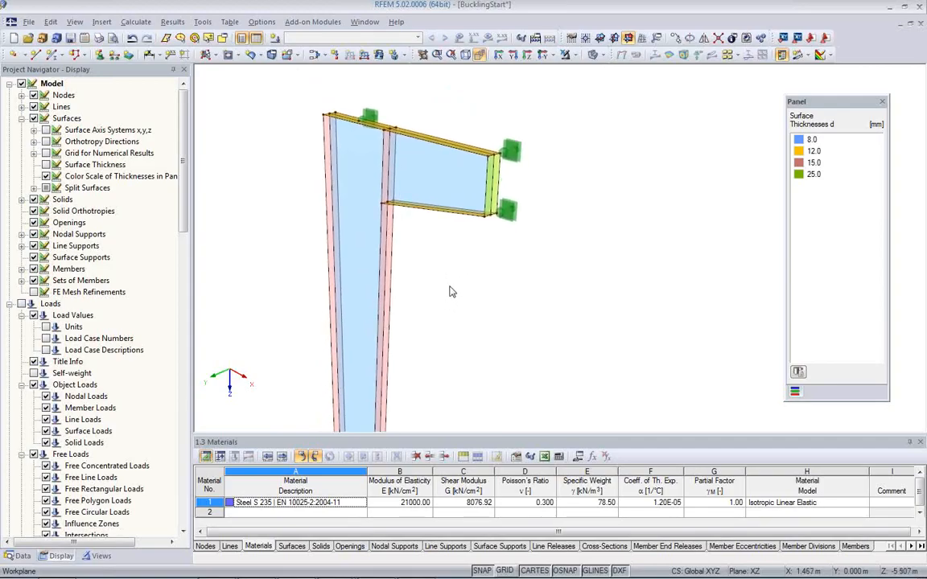
scroll(450, 287, "down", 1)
middle_click_drag(447, 288, 437, 188)
scroll(438, 187, "down", 2)
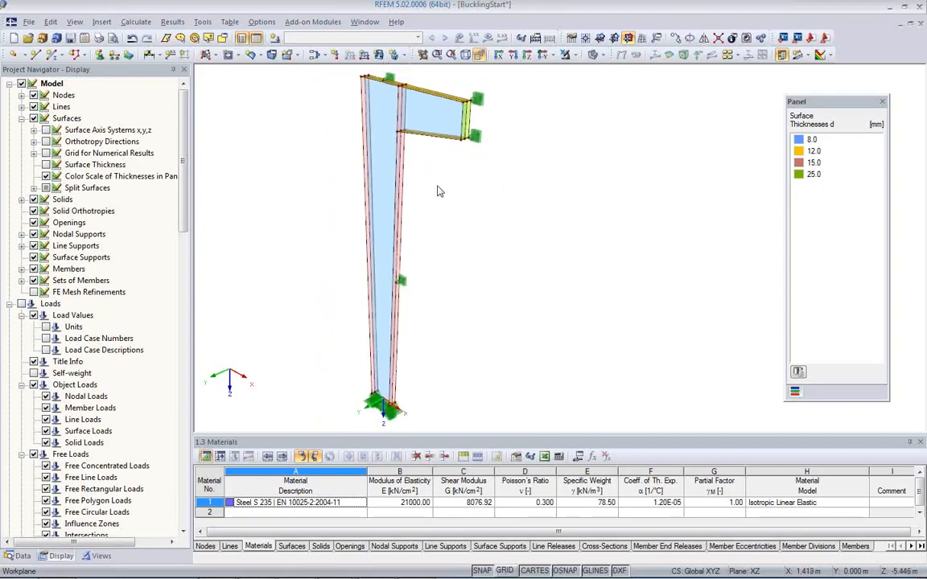
Step: Show the model's dimensions and add a linear length dimension from the support node on the column's top flange to the end plate's upper corner
right_click(269, 277)
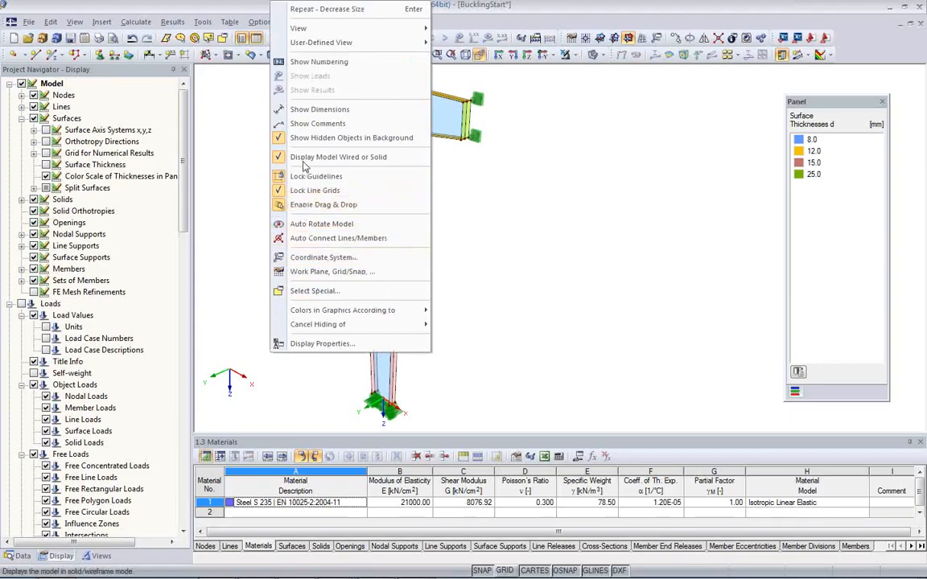
left_click(313, 112)
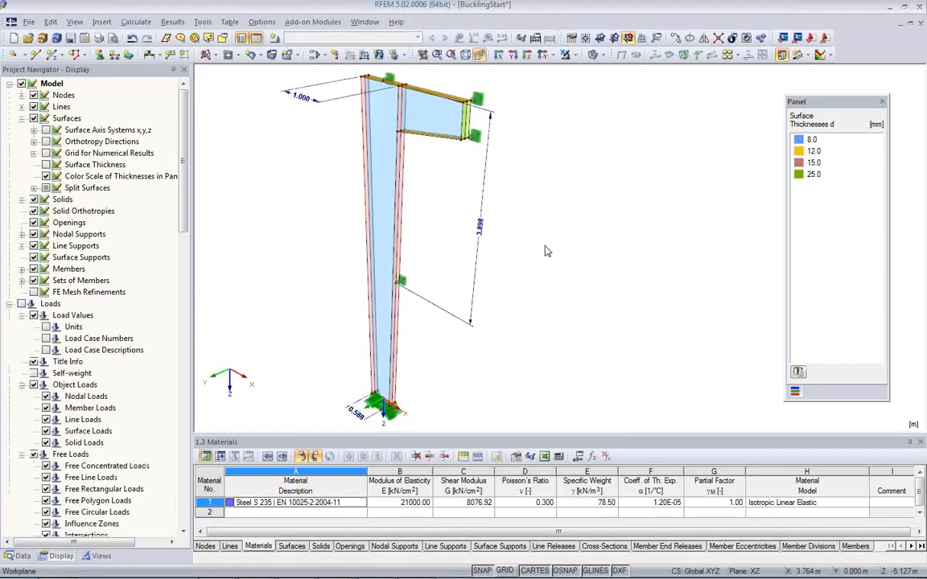
scroll(528, 300, "up", 2)
scroll(411, 233, "up", 2)
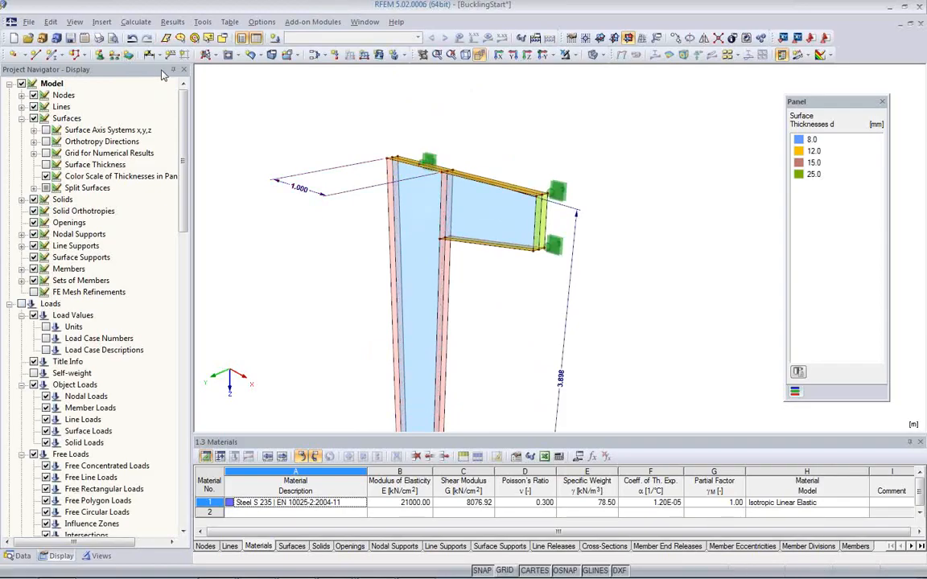
left_click(137, 54)
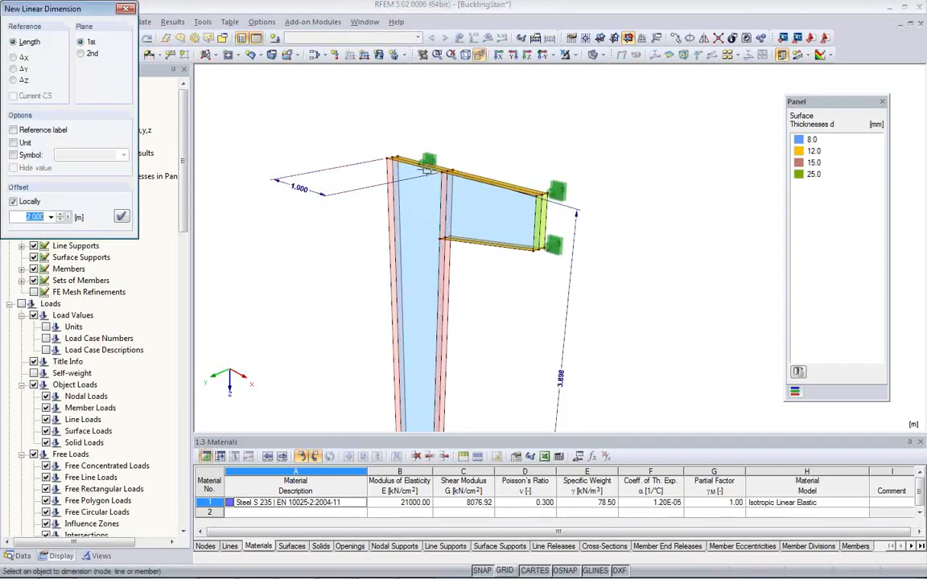
left_click(420, 161)
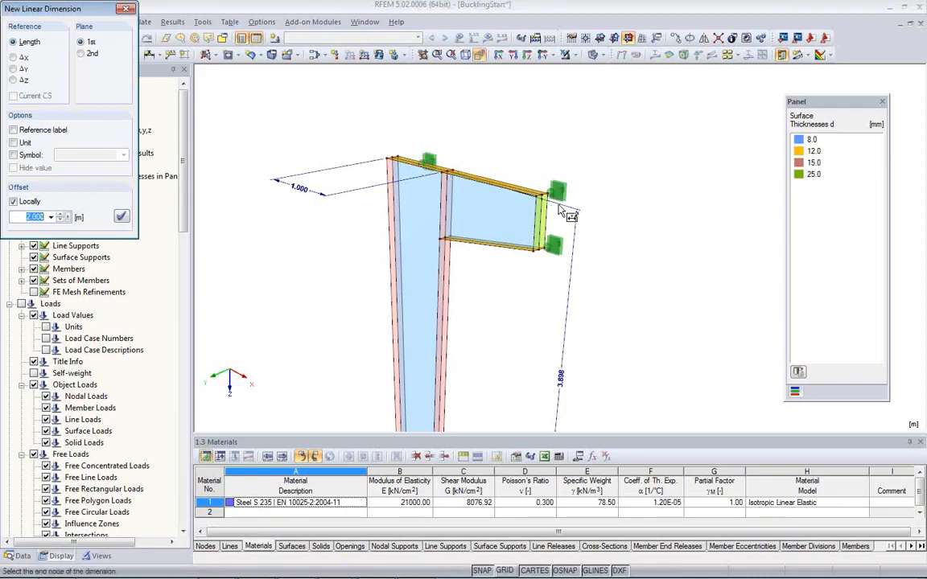
left_click(544, 191)
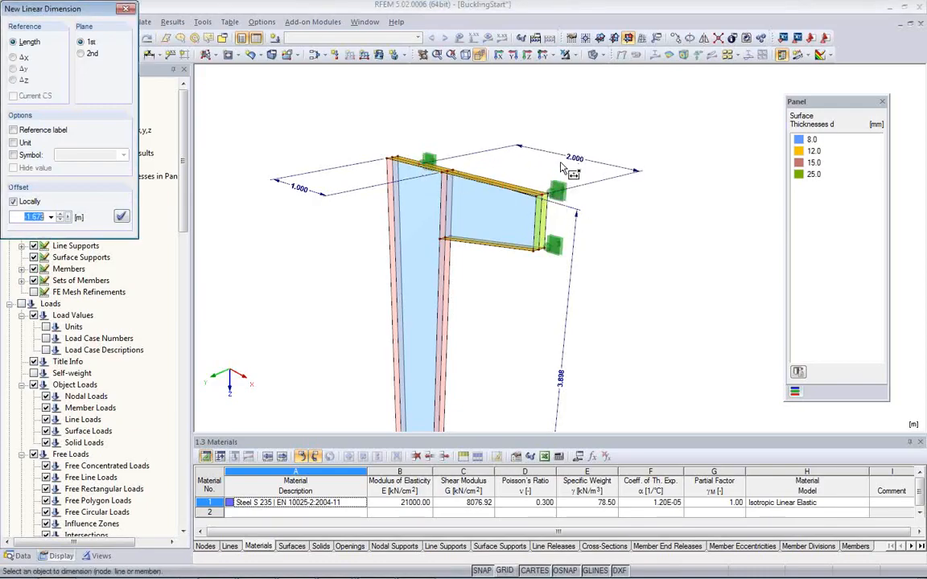
left_click(561, 182)
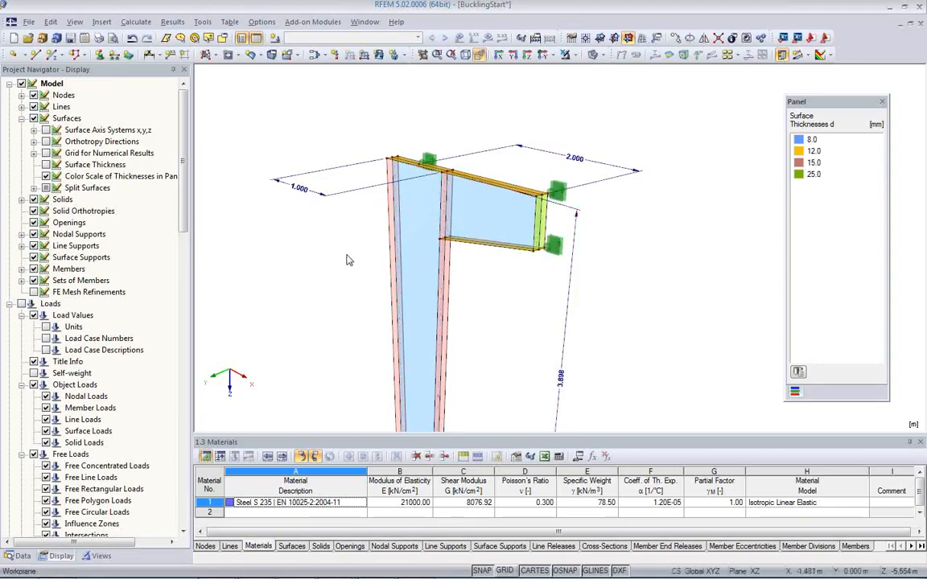
Step: Hide the dimensions in the model view
scroll(301, 201, "down", 5)
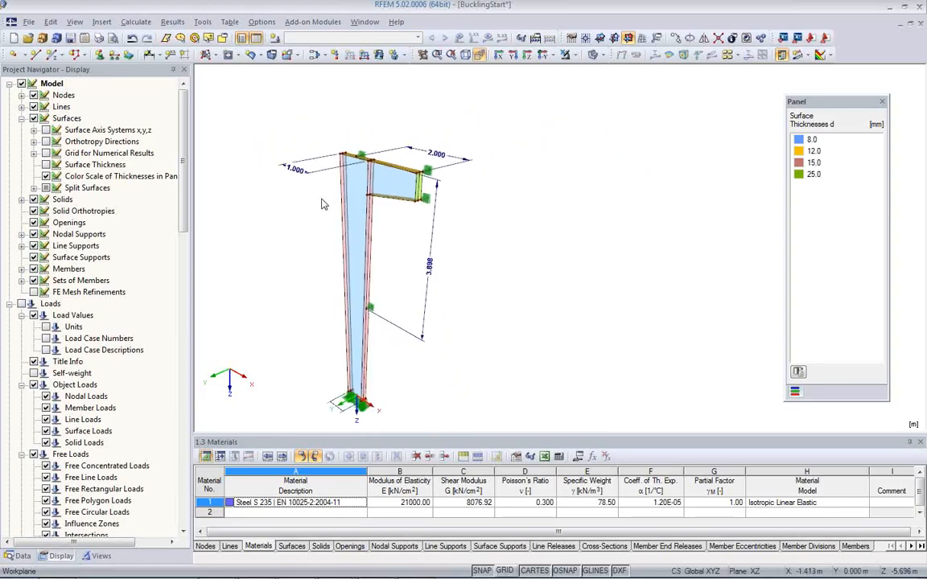
scroll(314, 256, "up", 1)
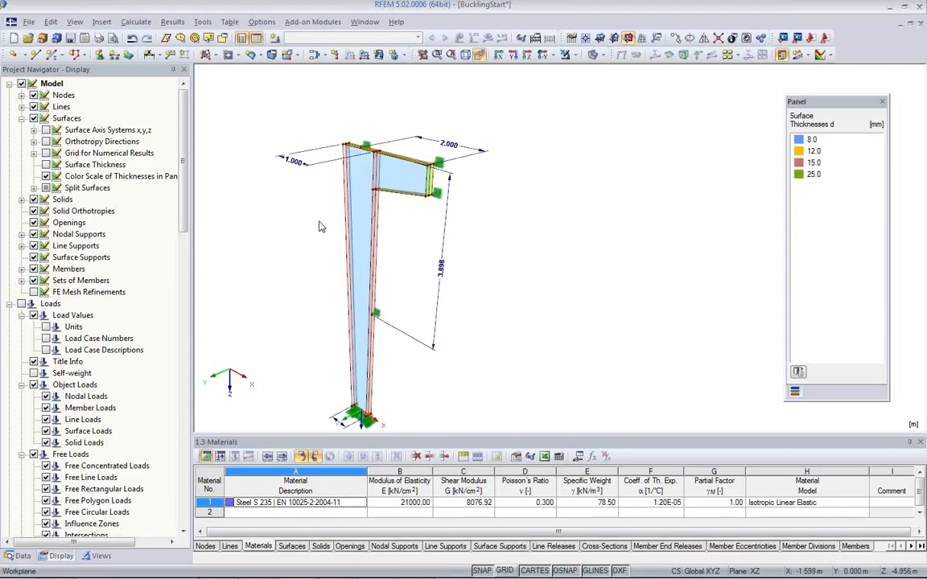
right_click(246, 175)
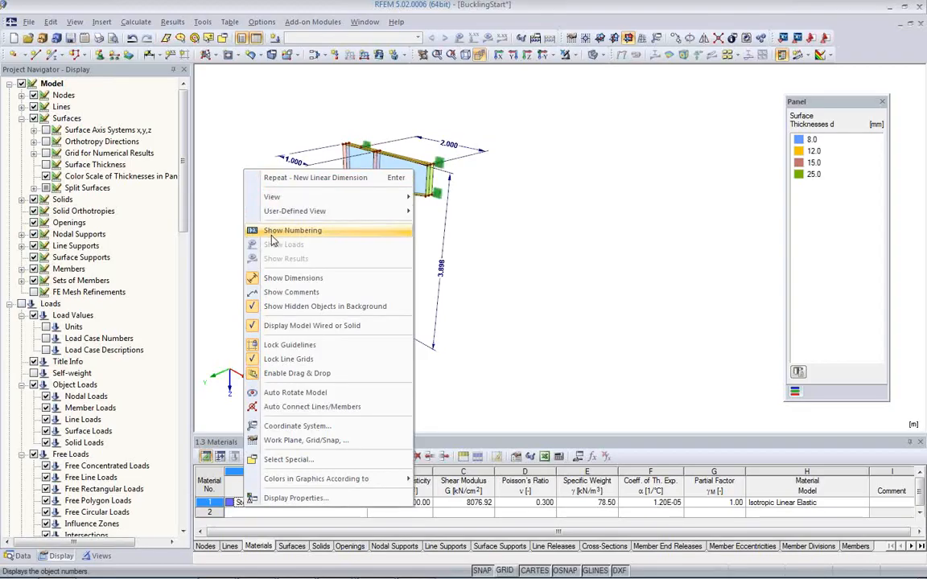
left_click(291, 278)
Step: Examine the bracket's end plate up close, including its vertical lines and the nodal supports at its corners
scroll(451, 217, "up", 1)
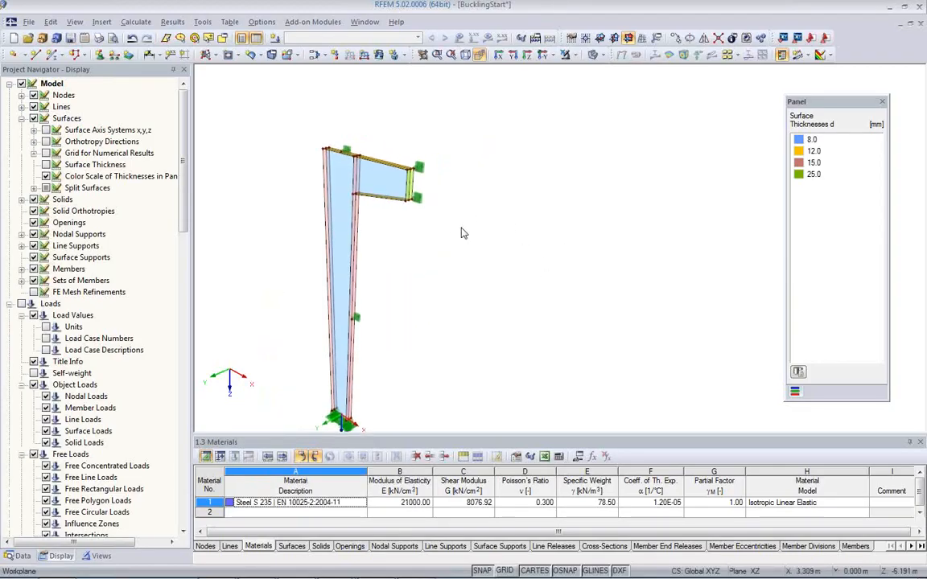
scroll(402, 229, "up", 1)
scroll(403, 229, "up", 1)
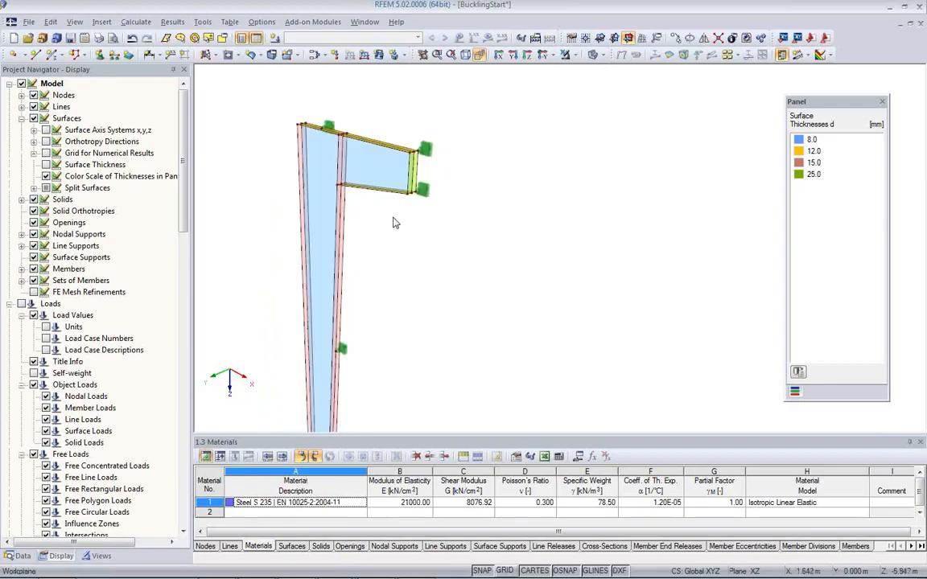
scroll(400, 222, "up", 2)
middle_click_drag(406, 240, 436, 315)
scroll(442, 270, "up", 2)
scroll(441, 268, "up", 2)
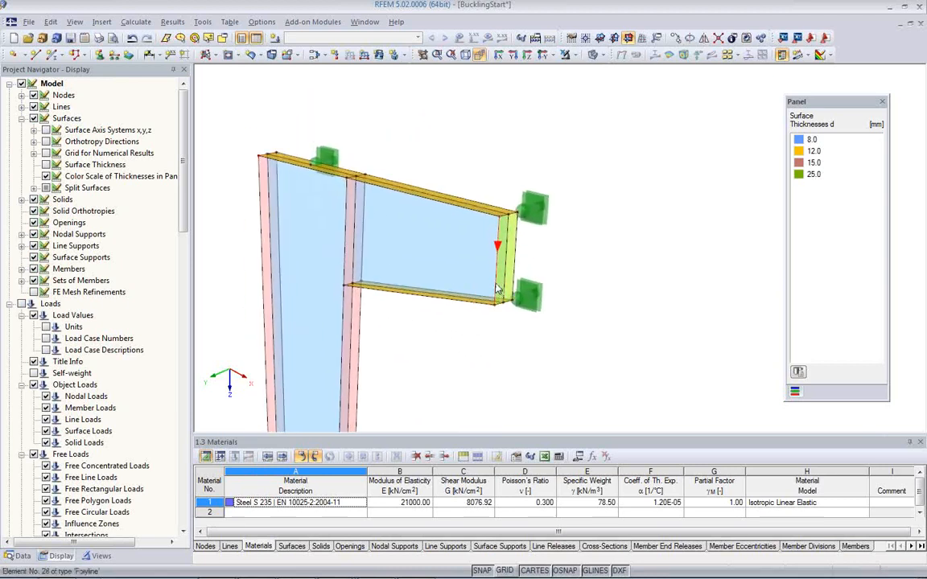
scroll(499, 283, "up", 1)
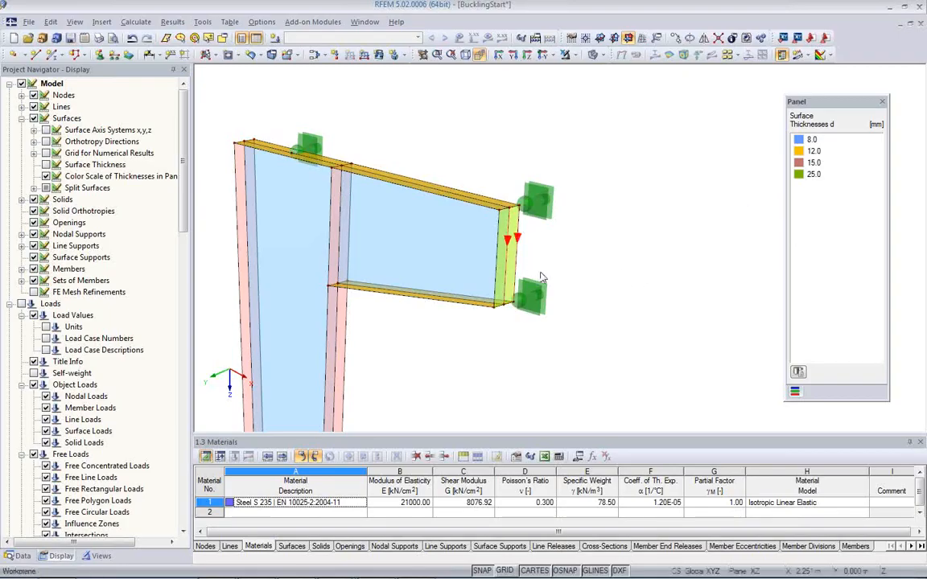
scroll(591, 314, "up", 3)
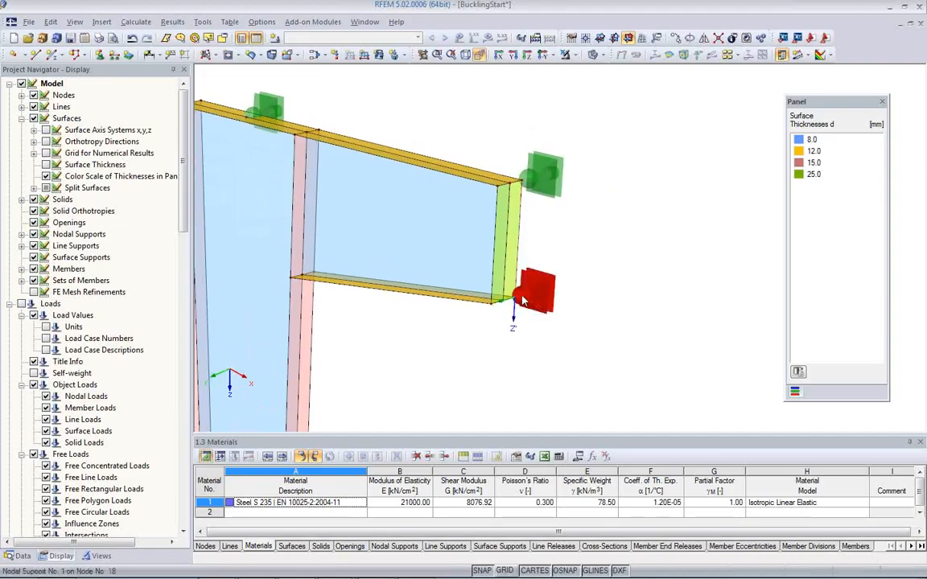
scroll(525, 304, "up", 1)
scroll(524, 304, "up", 1)
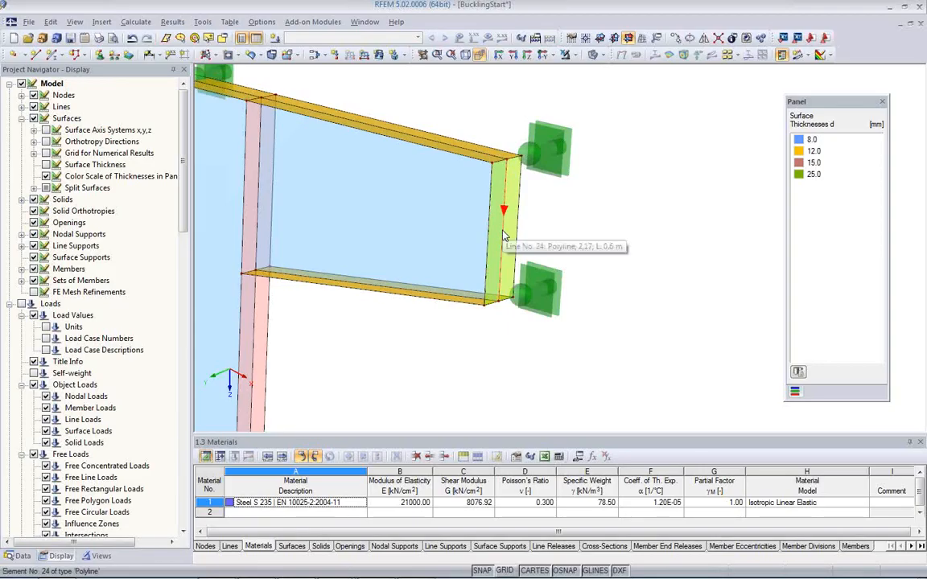
scroll(569, 308, "down", 2)
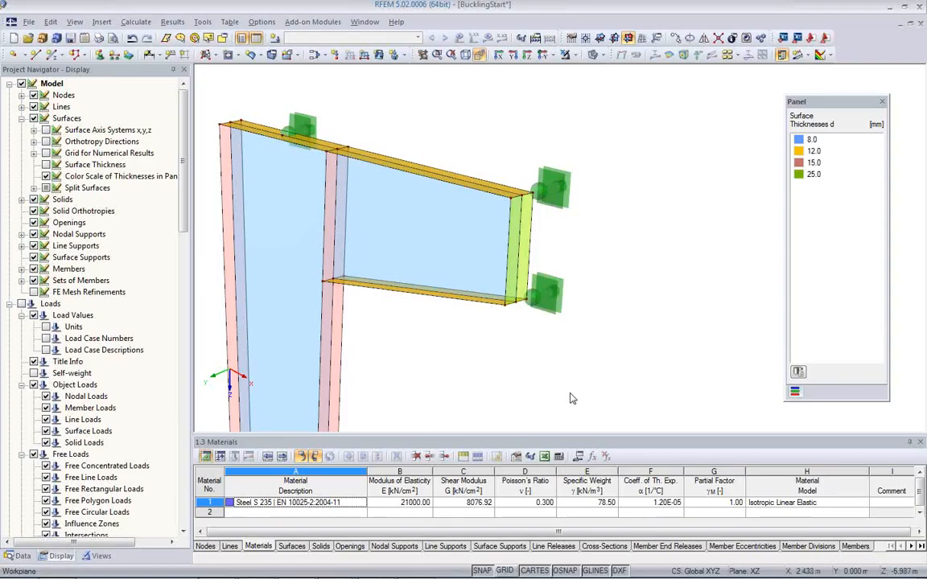
Step: Create load case LC1 with the description "Design Load" and its self-weight deactivated
left_click(274, 40)
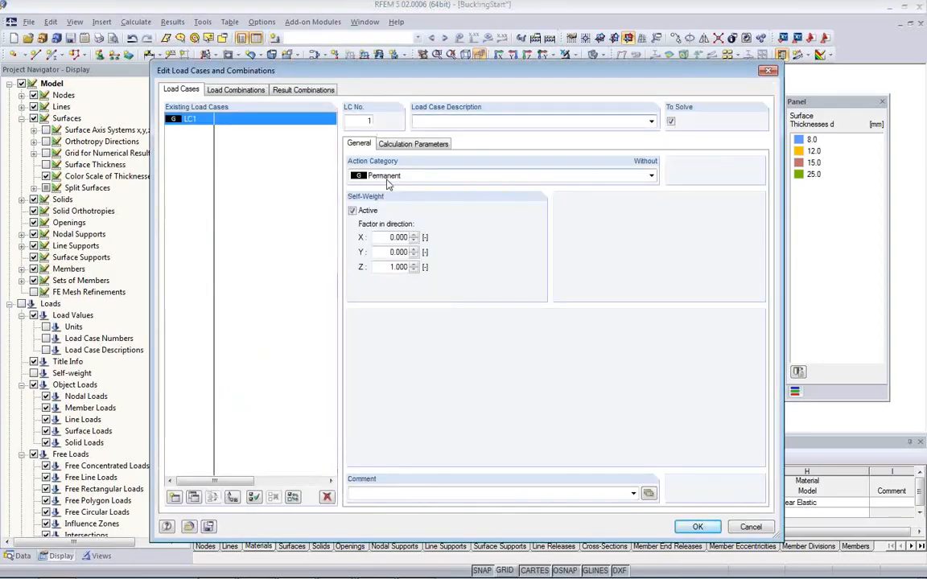
left_click(353, 210)
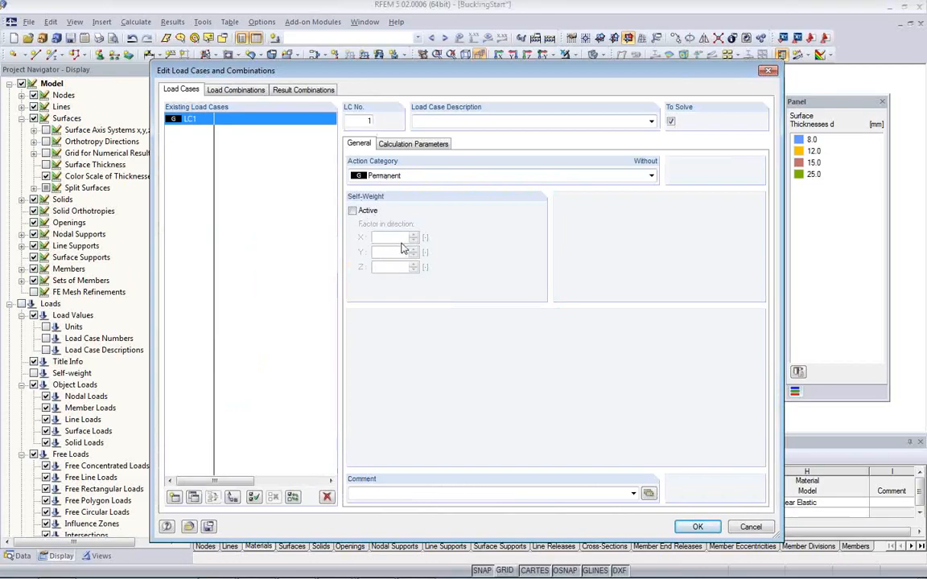
left_click(385, 144)
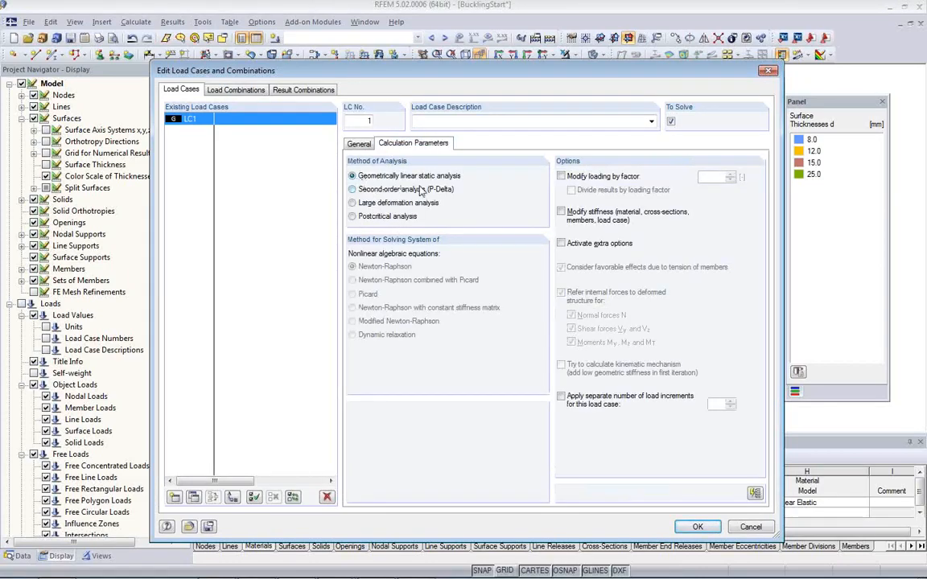
left_click(434, 122)
type("Design Load")
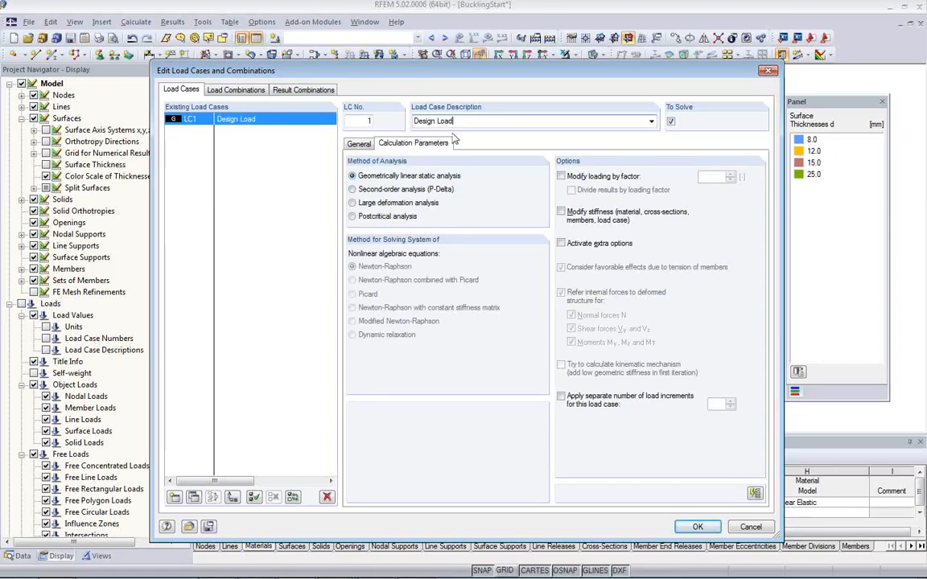
left_click(697, 528)
Step: Add a parameter named DesignLoad to the model's parameter list
middle_click_drag(507, 383, 478, 328)
scroll(456, 333, "down", 2)
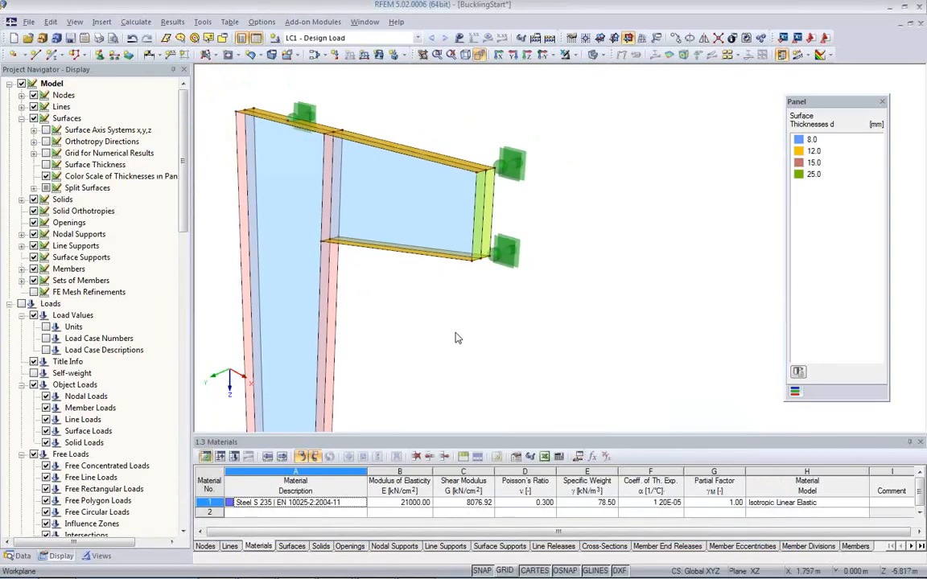
left_click(578, 456)
left_click(48, 80)
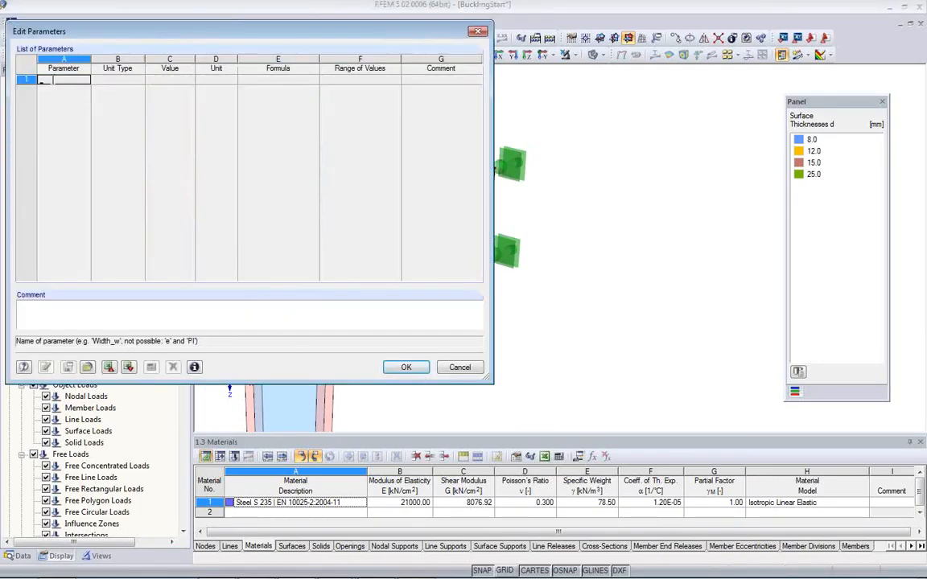
type("De")
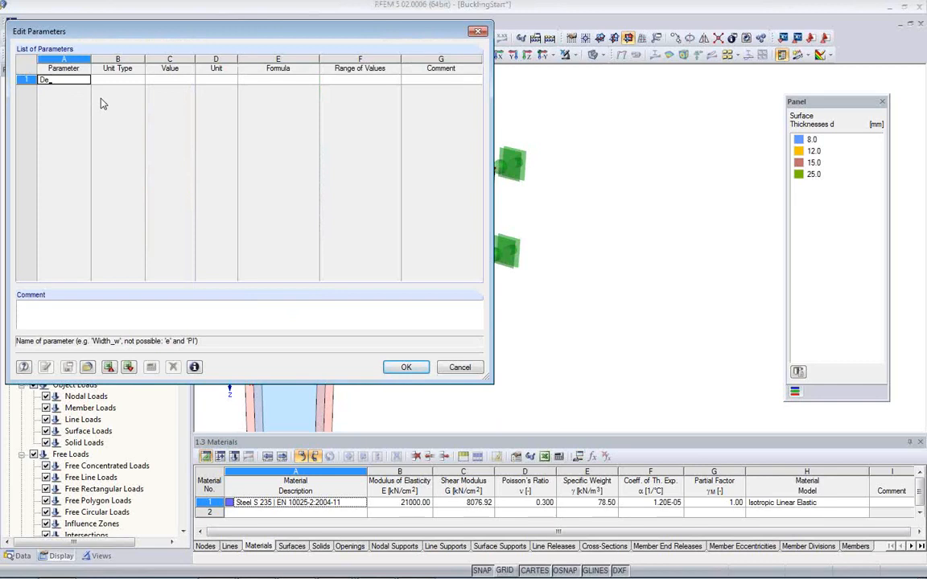
type("signLoad")
key("Tab")
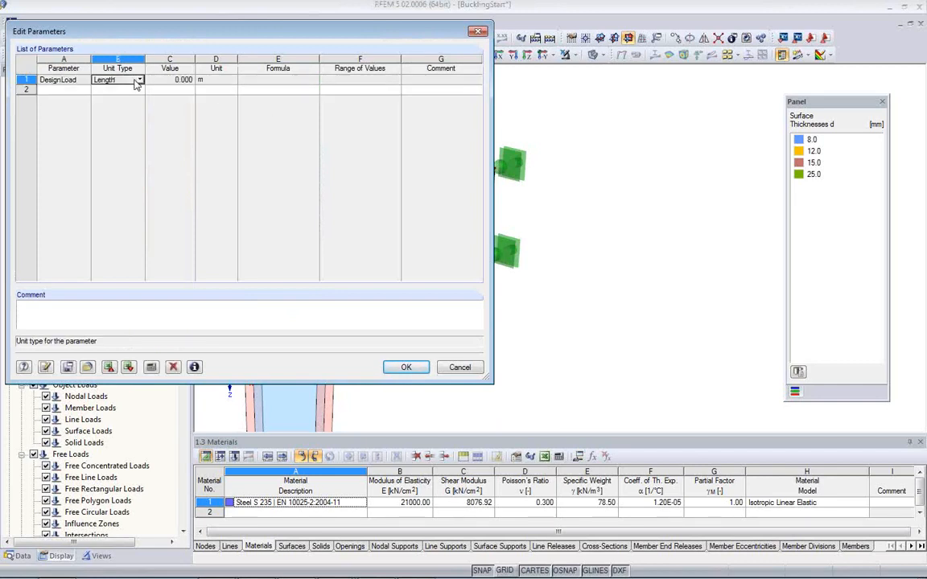
Step: Set the DesignLoad parameter's unit type to Force and its value to 180 kN, and accept the parameter list
left_click(140, 81)
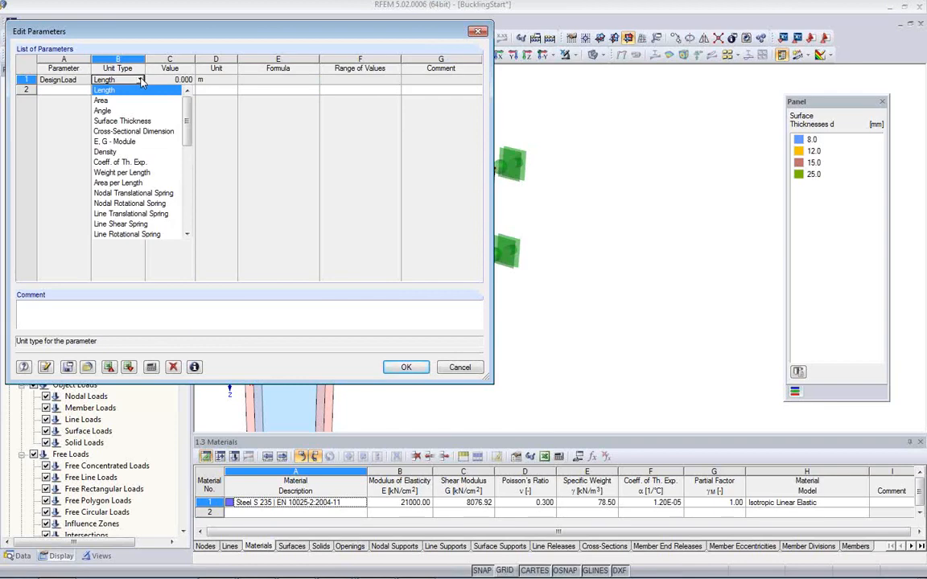
key("f")
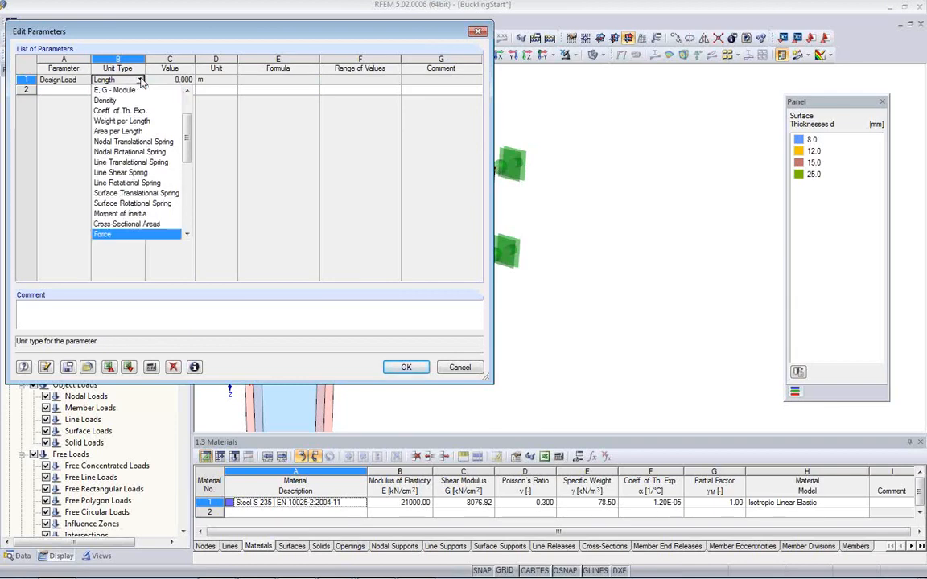
left_click(121, 234)
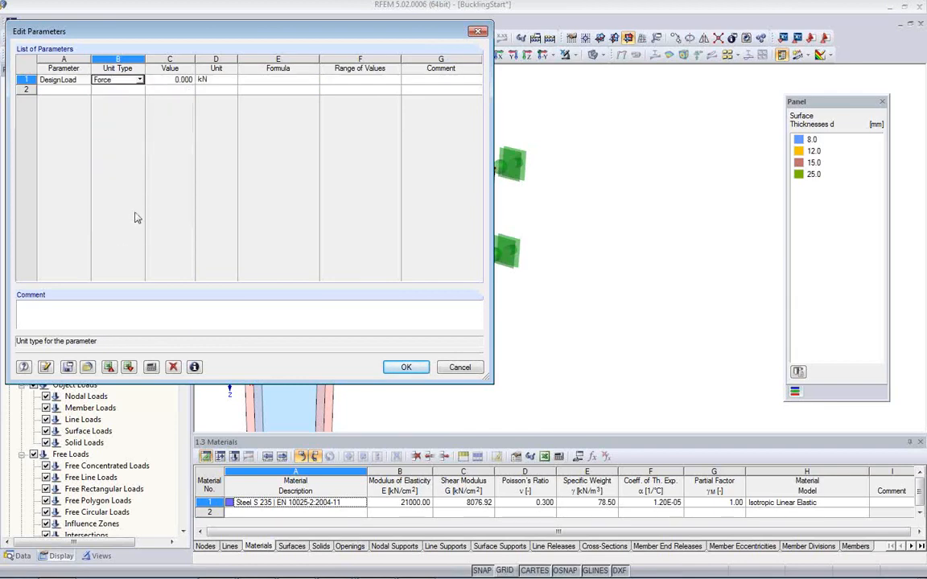
left_click(172, 82)
key("BackSpace")
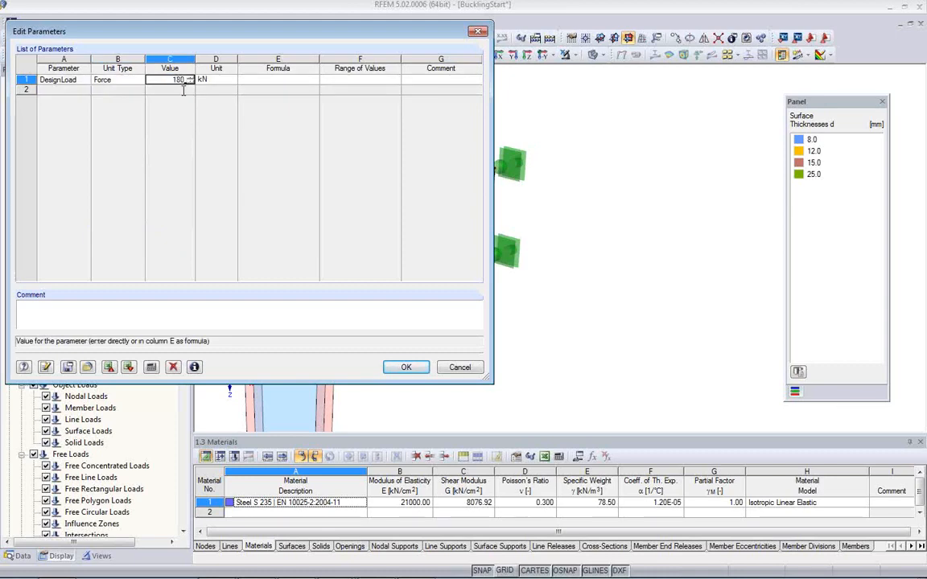
left_click(406, 367)
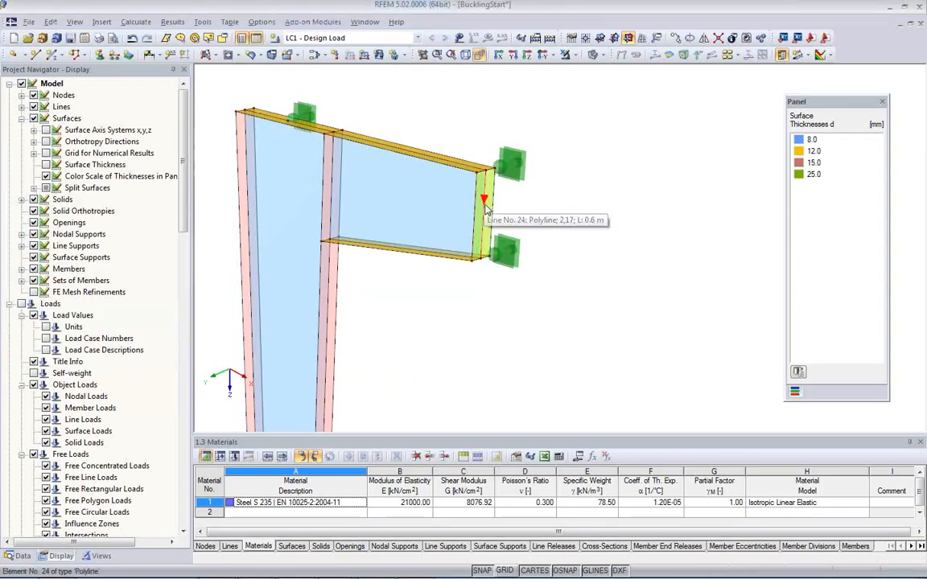
Step: Define a uniform force line load in global direction ZL, with magnitude p given by the formula DesignLoad/0.6
left_click(363, 62)
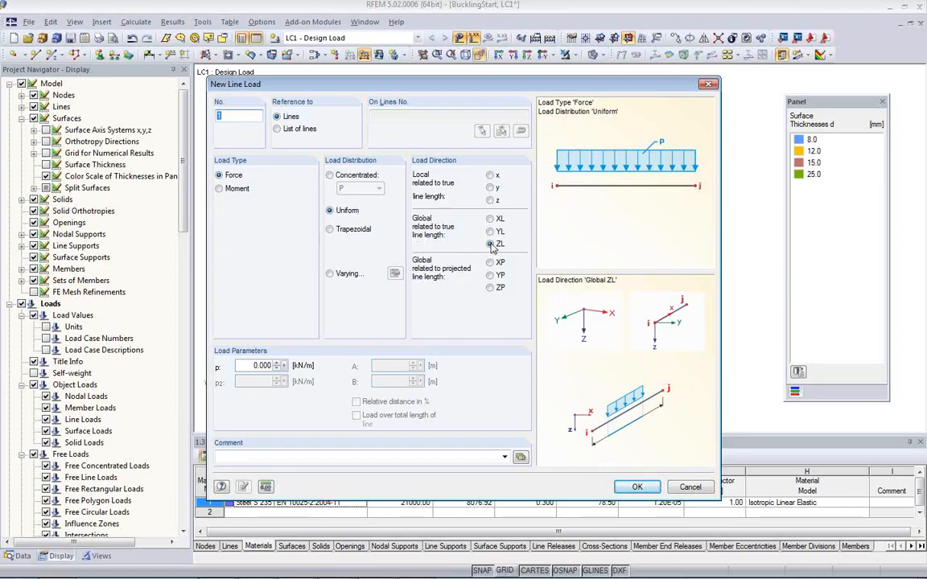
left_click_drag(242, 365, 270, 371)
left_click(284, 366)
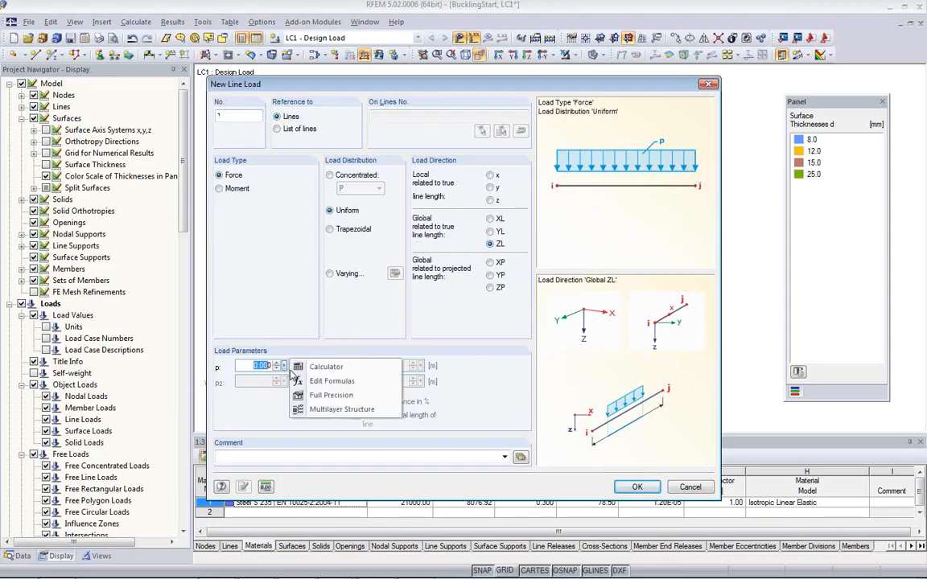
left_click(330, 384)
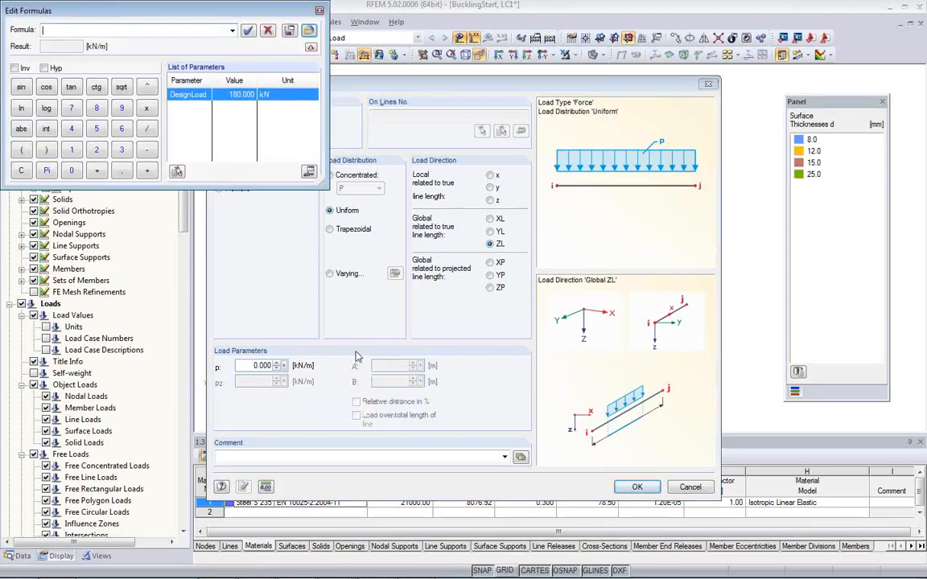
double_click(190, 98)
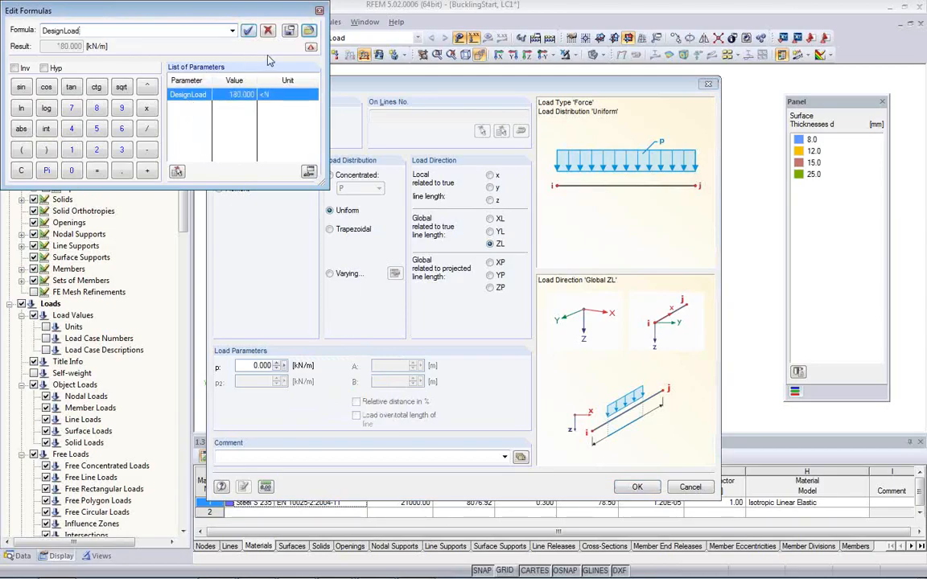
type("*")
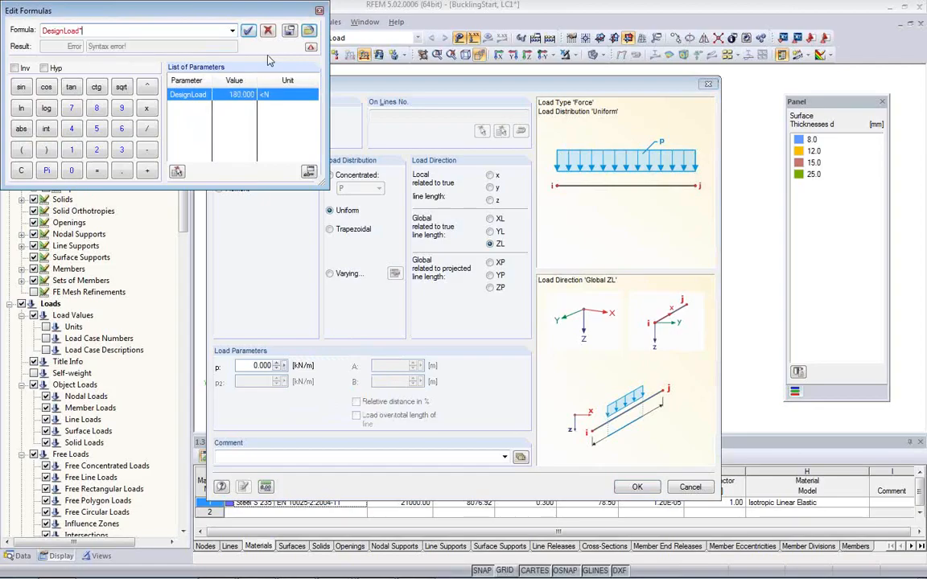
type("0.6")
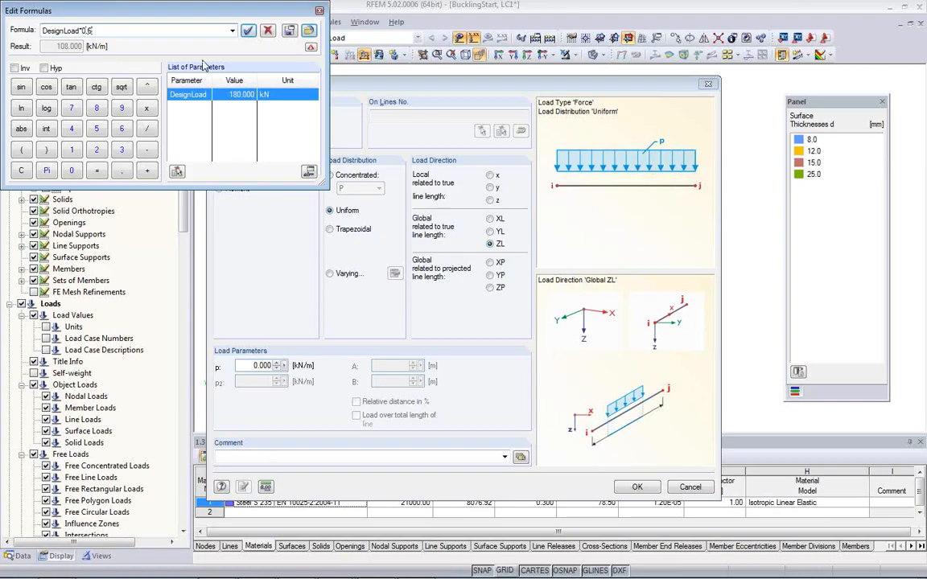
key("BackSpace")
type("/")
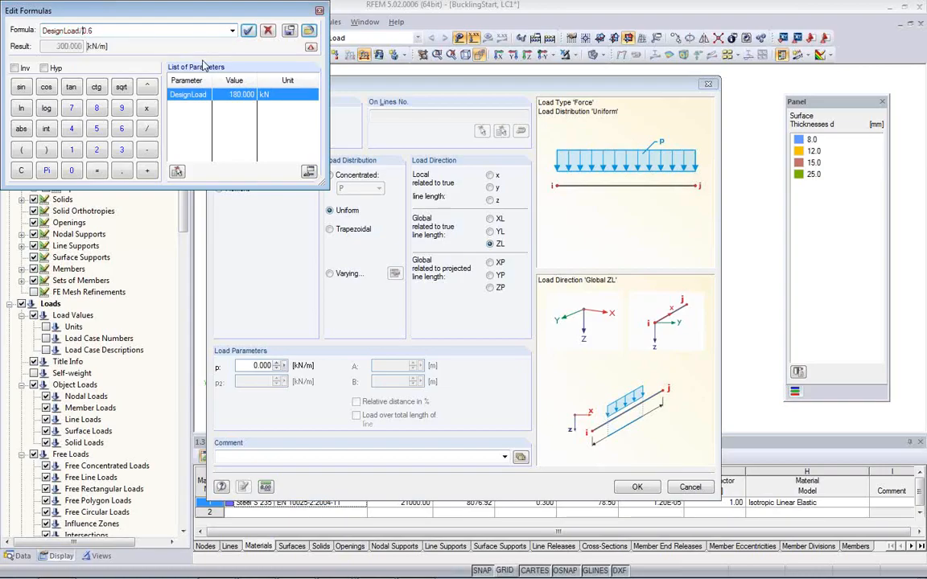
left_click(248, 33)
left_click(252, 366)
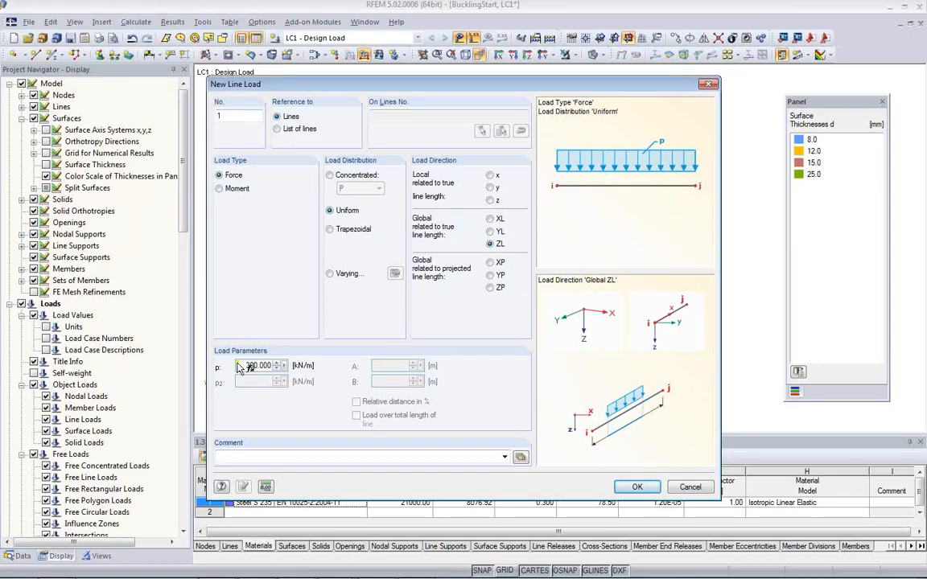
Step: Accept the line load definition and assign it to the middle vertical line of the bracket's end plate
left_click(636, 487)
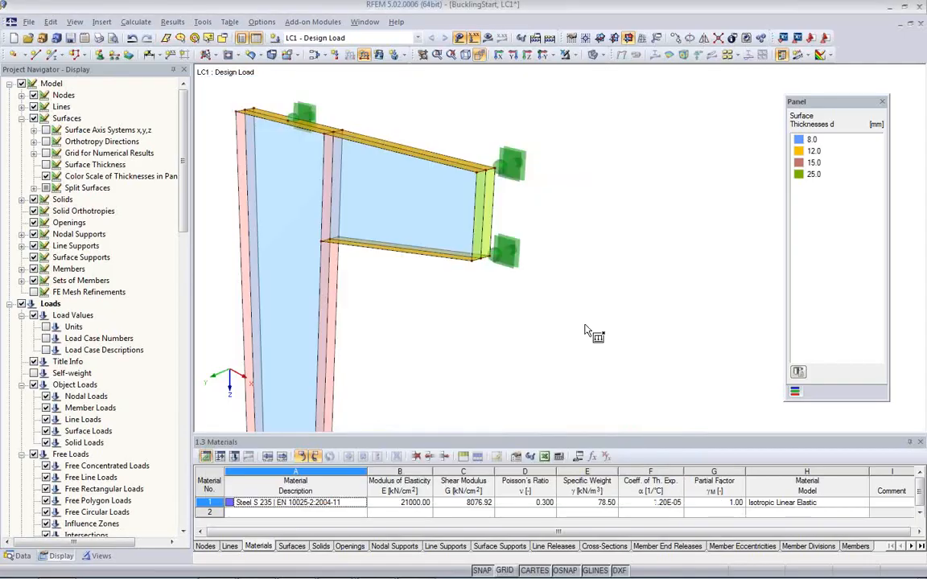
left_click(483, 205)
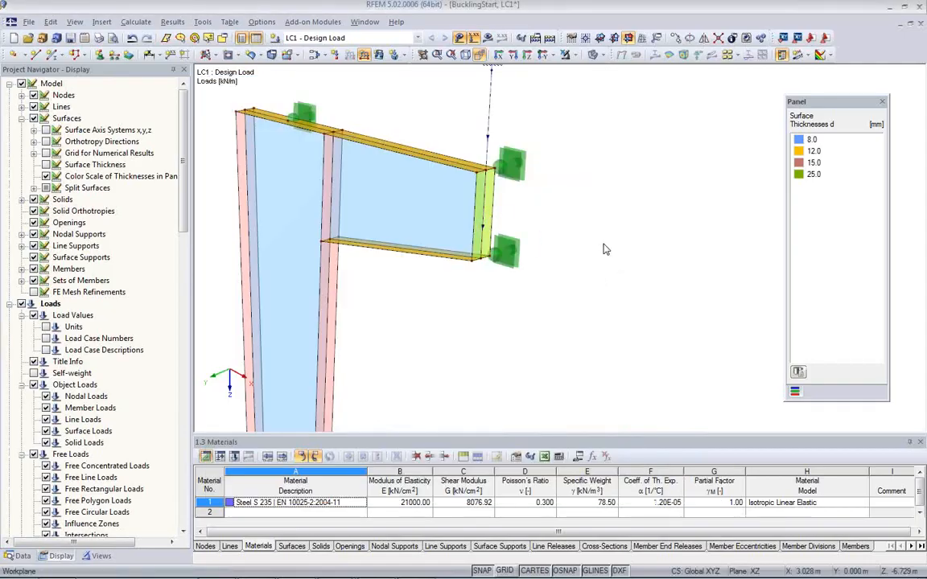
scroll(563, 286, "down", 3)
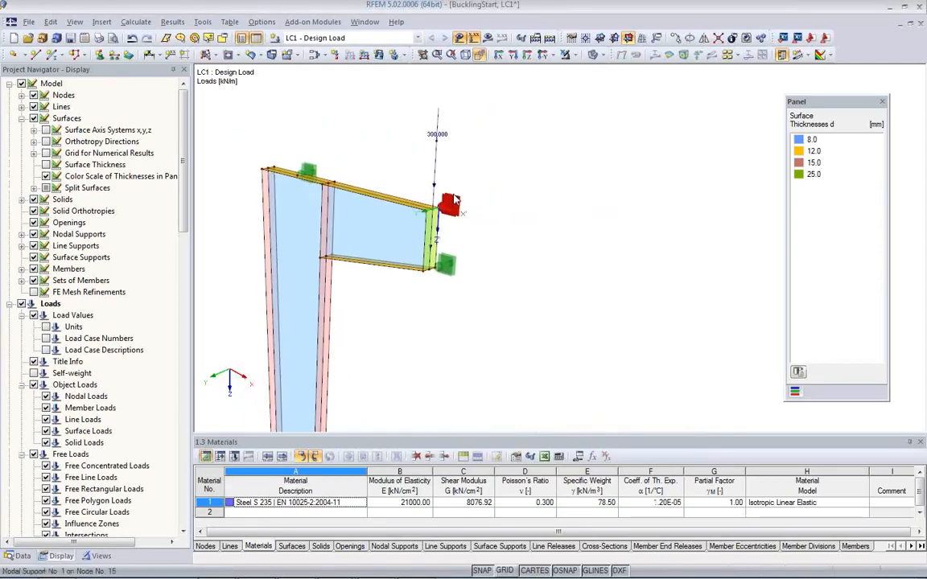
Step: Change the DesignLoad parameter to 160 kN and accept the list to test that the line load follows it
left_click(579, 459)
left_click(169, 80)
double_click(174, 80)
type("160")
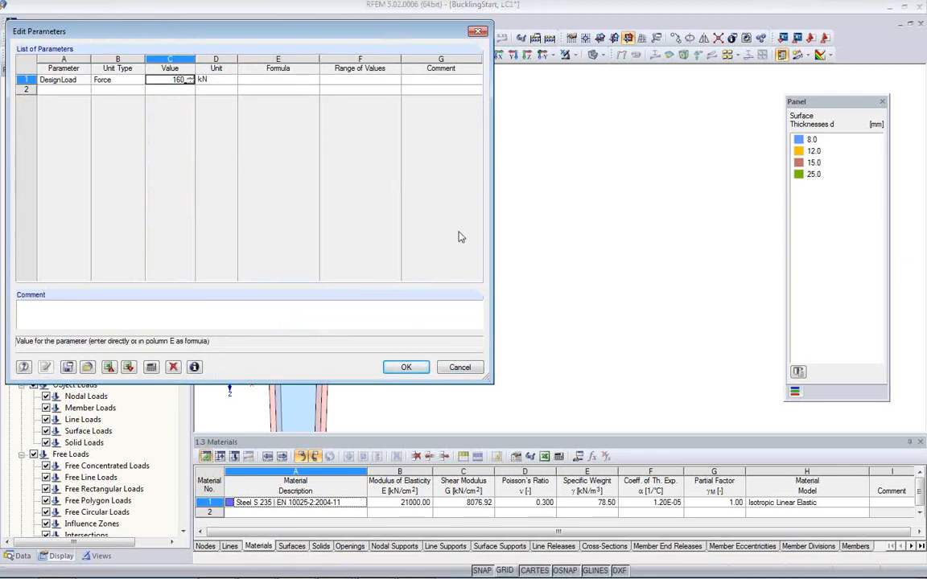
left_click_drag(338, 38, 225, 127)
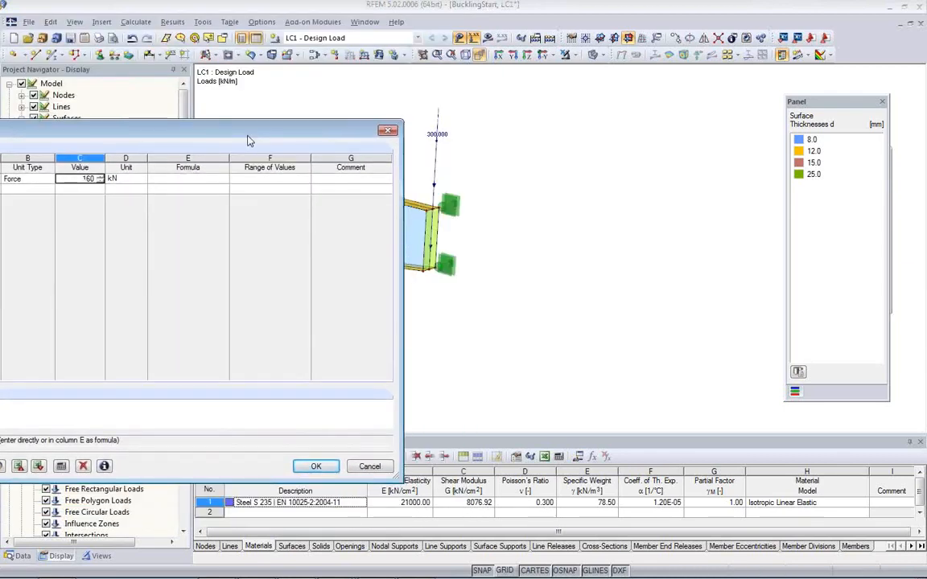
left_click(315, 467)
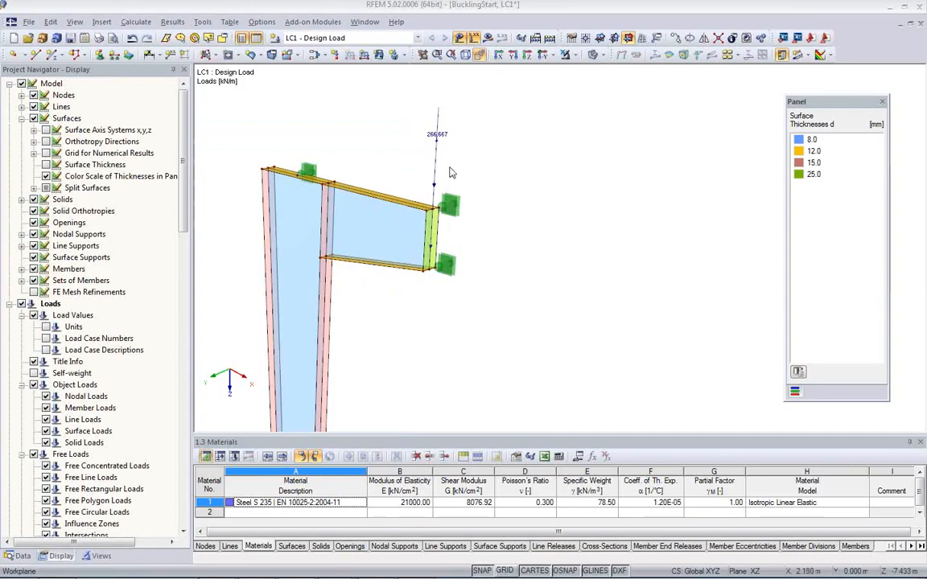
Step: Set the DesignLoad parameter's value to 180 kN and accept the parameter list
left_click(577, 459)
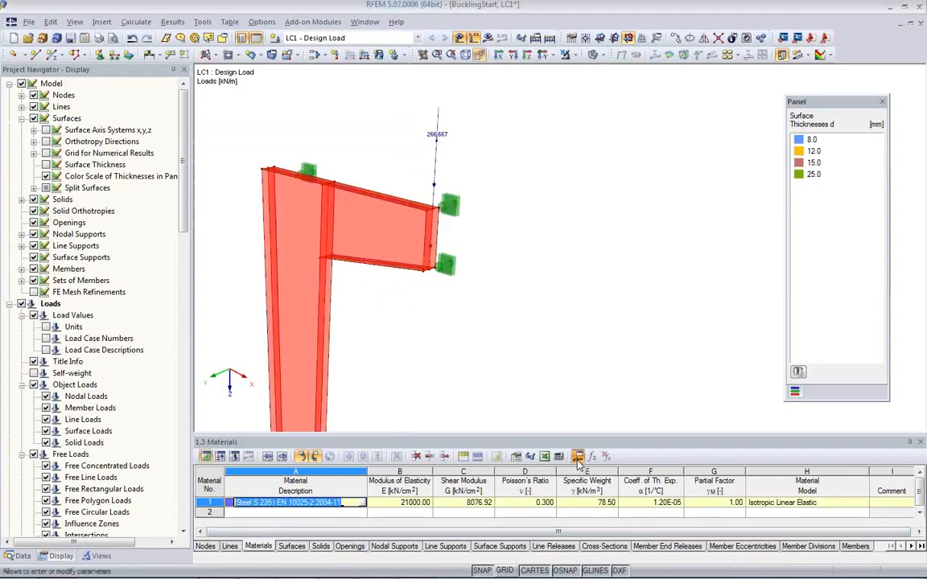
left_click_drag(130, 129, 403, 187)
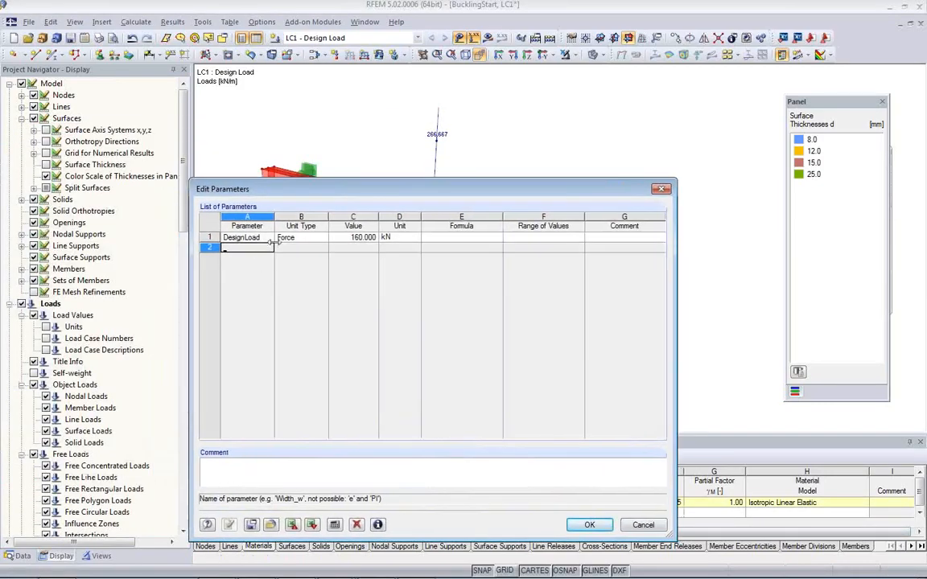
left_click(345, 238)
type("180")
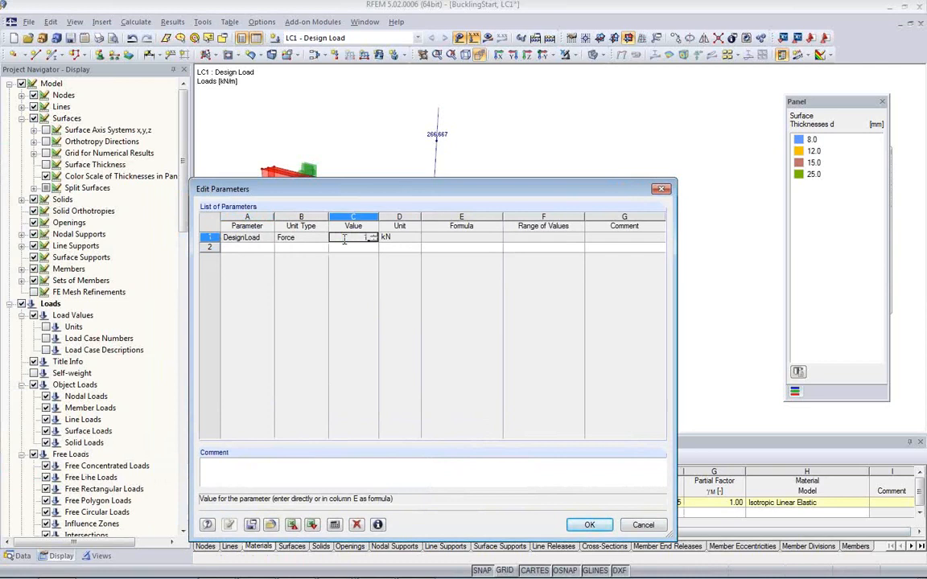
left_click(589, 525)
Step: Review the element length, node-to-line distance and diagonal ratio in the FE mesh settings, then accept them with mesh regeneration enabled
middle_click_drag(459, 279, 506, 251)
mouse_move(501, 299)
middle_mouse_down("ctrl")
mouse_move(287, 253)
mouse_move(463, 315)
mouse_move(520, 284)
mouse_move(517, 295)
middle_mouse_up("ctrl")
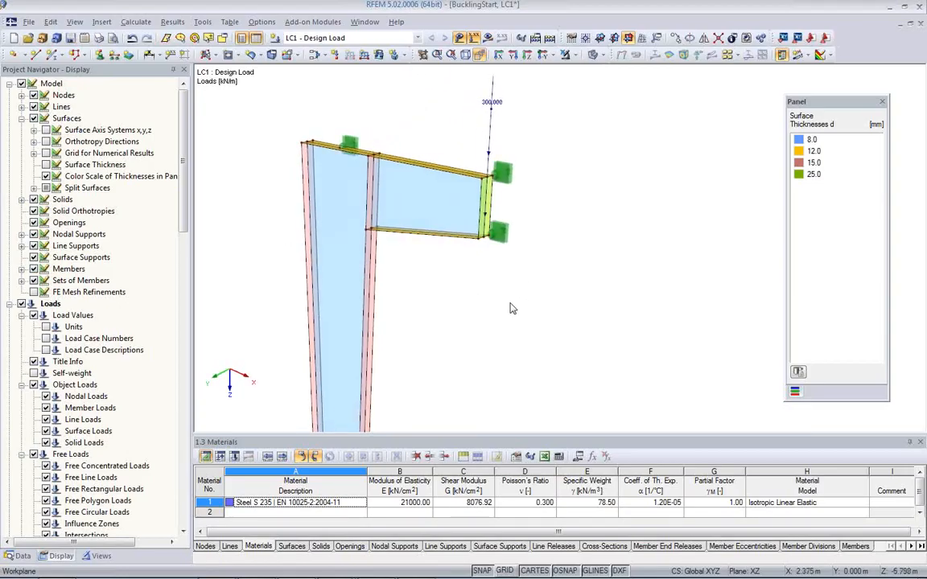
scroll(512, 309, "down", 1)
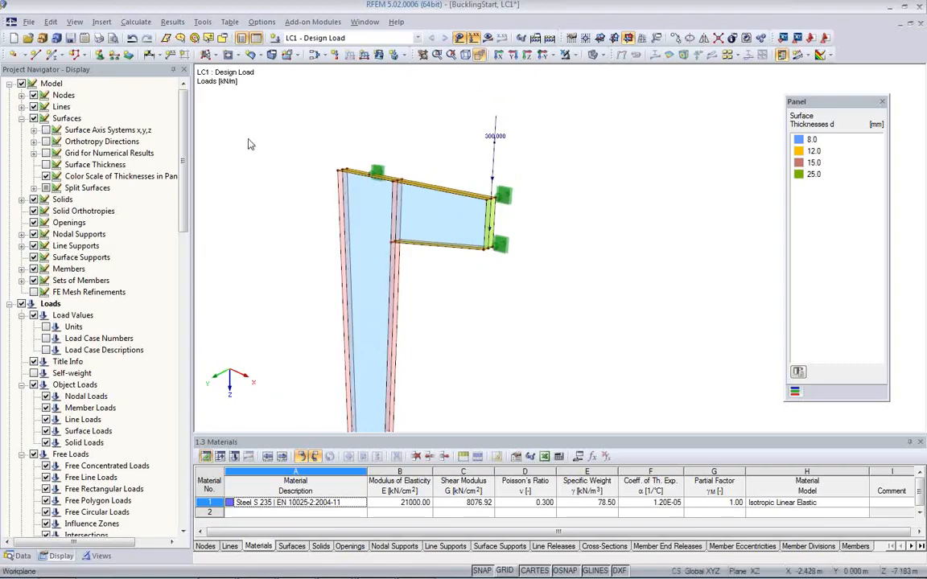
left_click(142, 24)
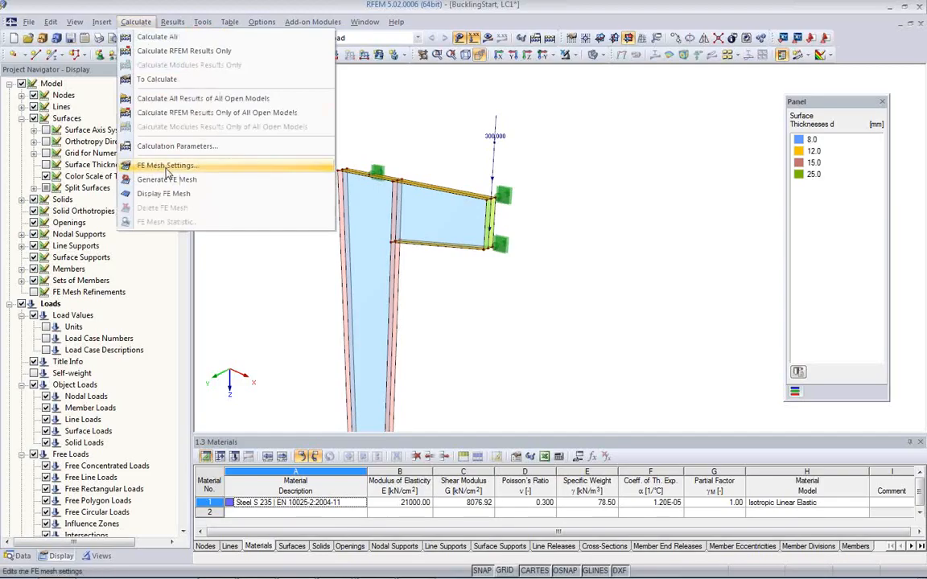
left_click(166, 168)
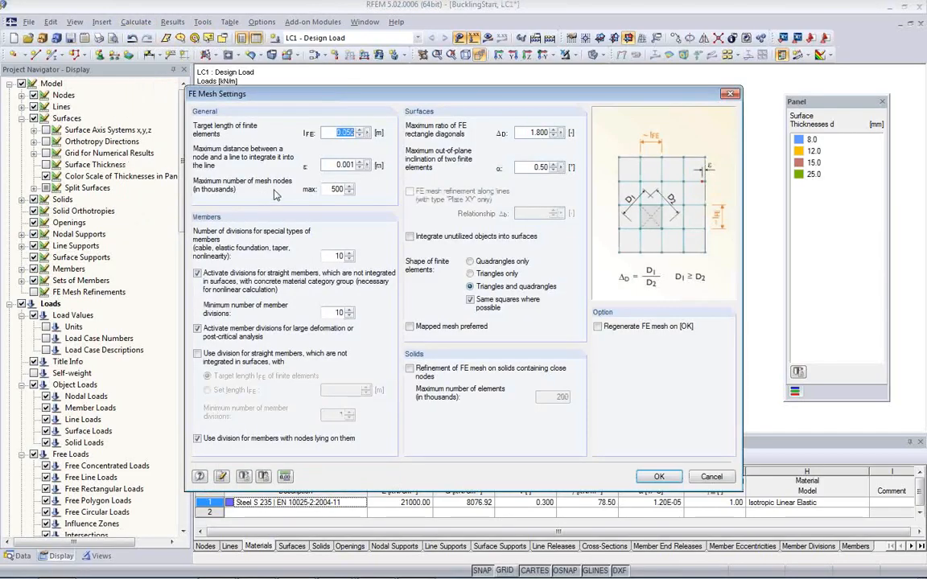
left_click(337, 132)
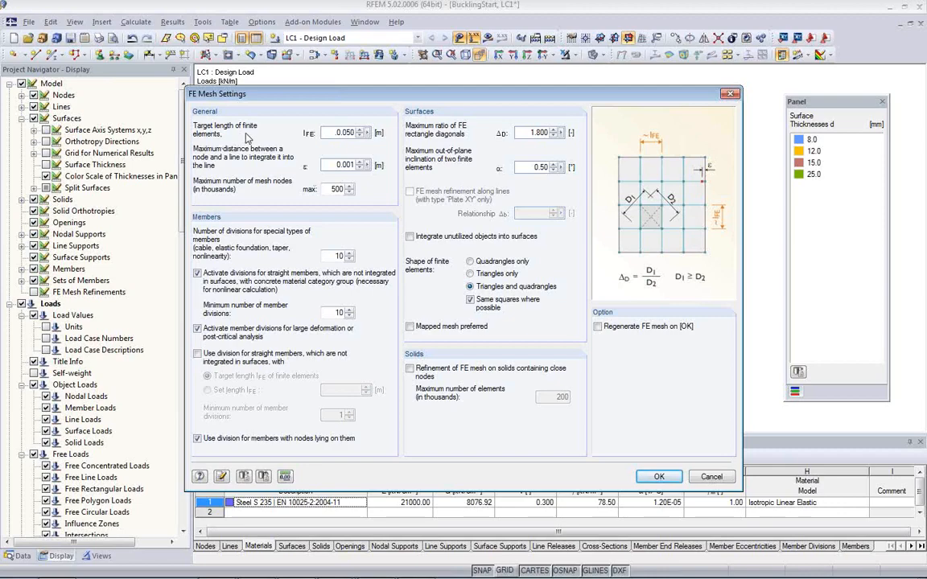
double_click(344, 132)
left_click_drag(344, 136, 339, 153)
left_click(345, 165)
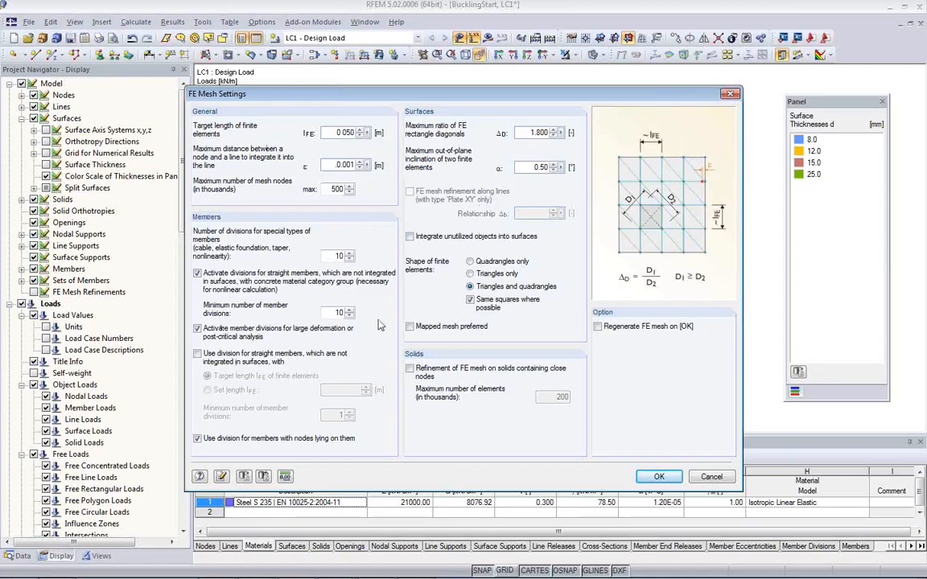
left_click(525, 134)
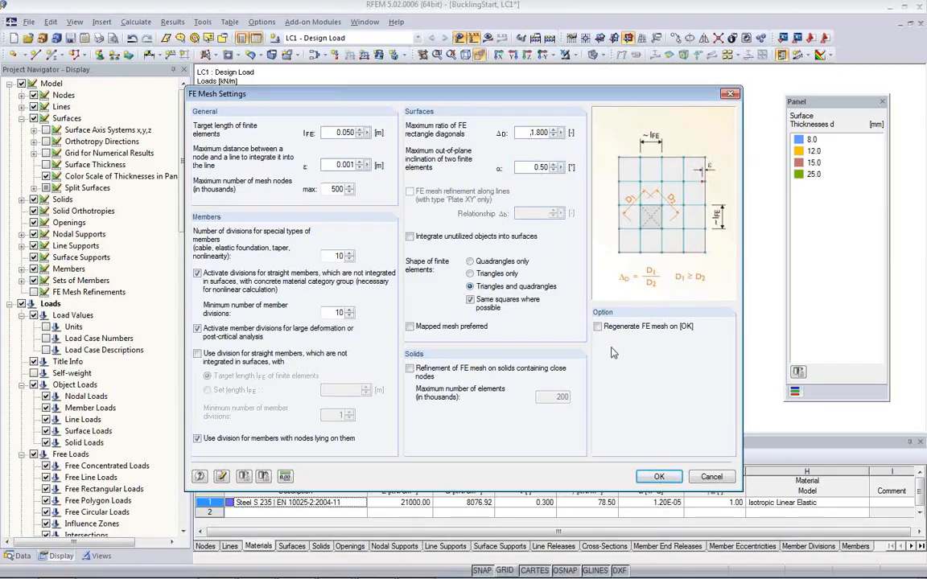
left_click(604, 324)
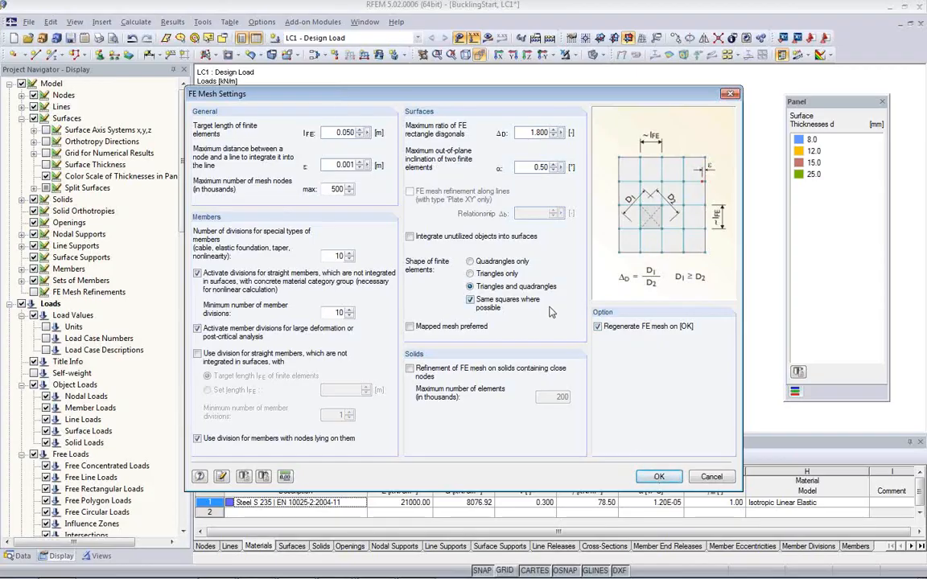
left_click(656, 478)
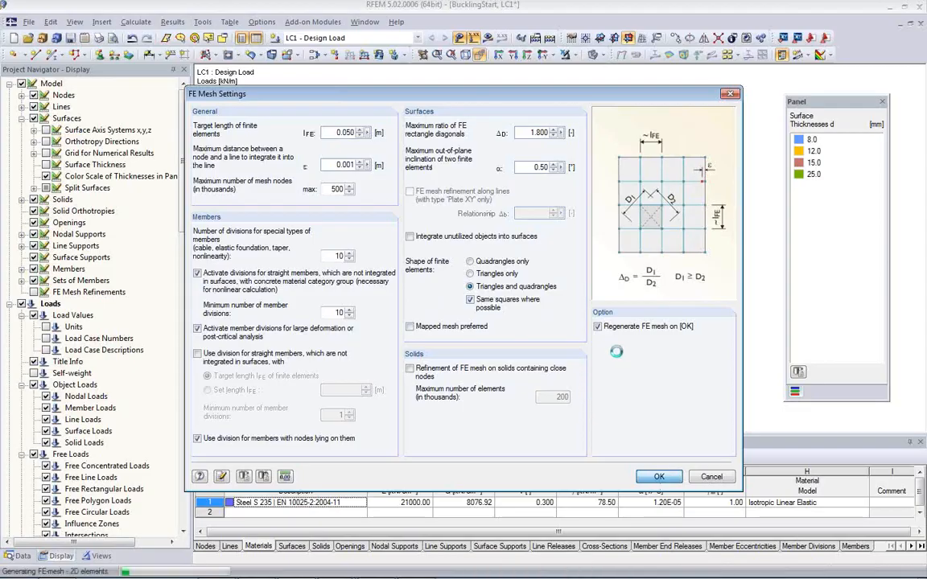
Step: Turn on the display of the FE mesh on the model
scroll(385, 253, "up", 5)
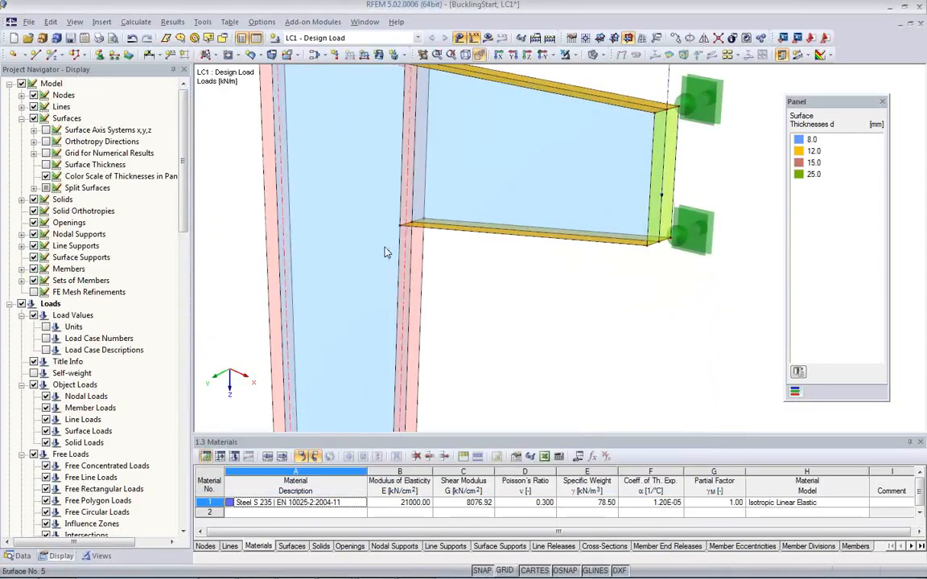
middle_click_drag(385, 252, 466, 288)
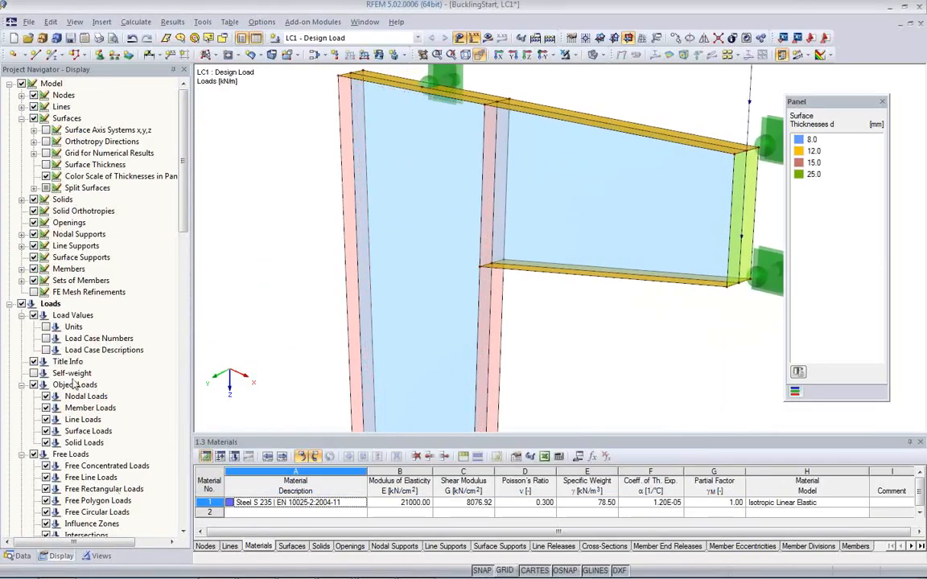
scroll(71, 334, "down", 2)
scroll(72, 334, "down", 4)
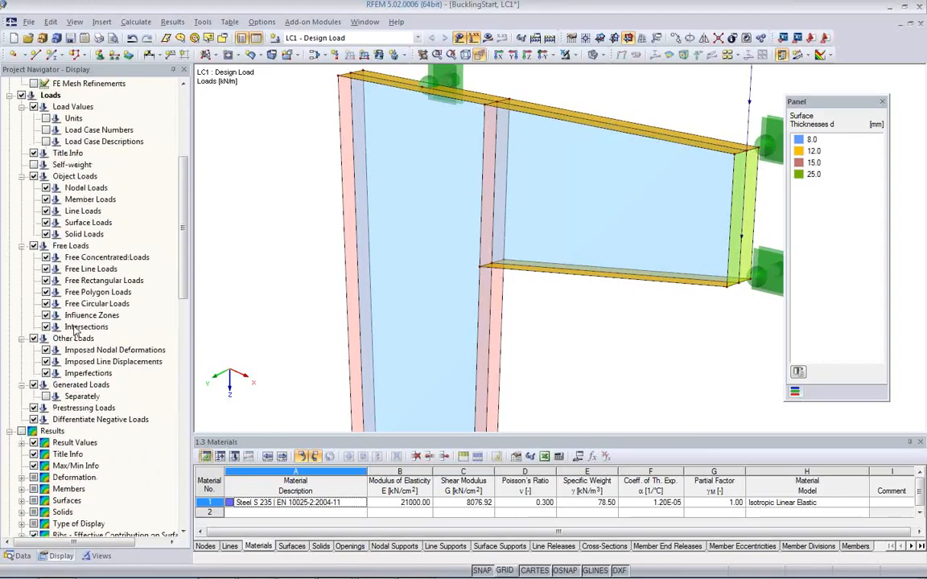
scroll(88, 354, "down", 5)
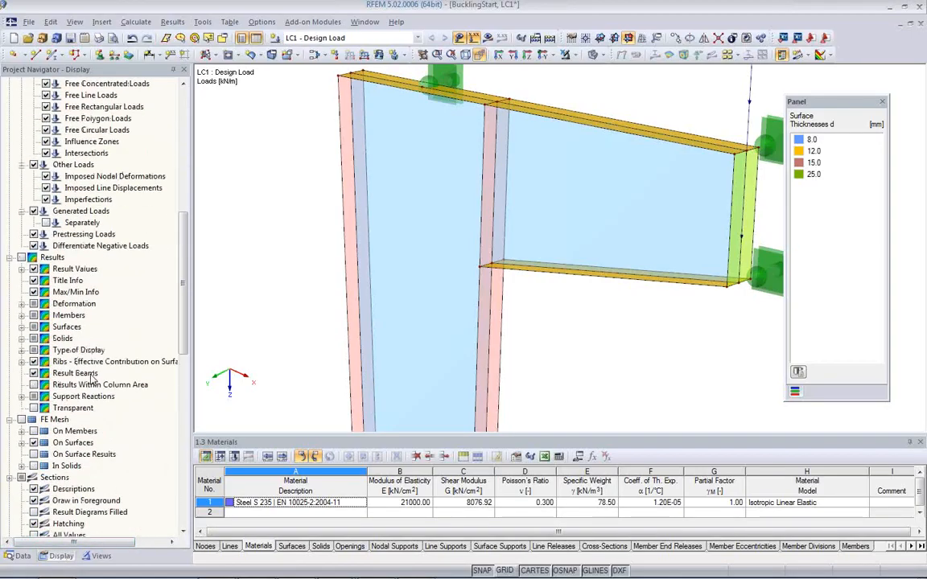
scroll(82, 338, "down", 3)
left_click(21, 315)
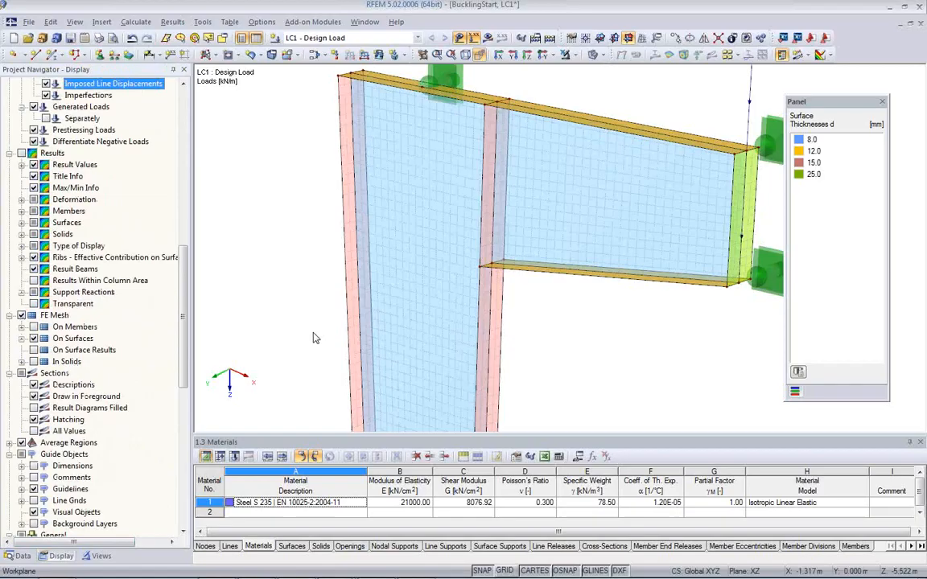
Step: Examine the finite element mesh up close on the web and flanges at the column head
left_click(531, 310)
middle_click_drag(457, 275, 465, 356)
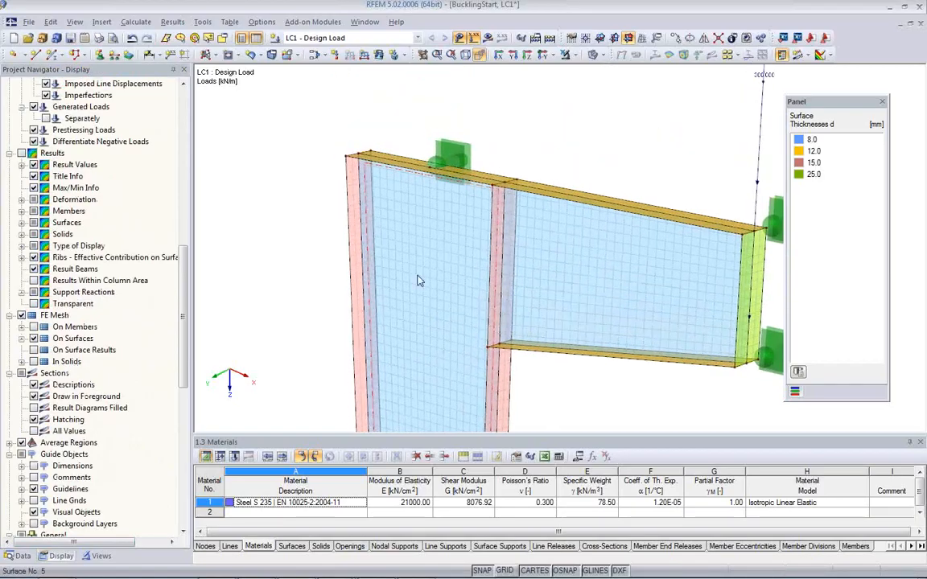
scroll(417, 280, "up", 2)
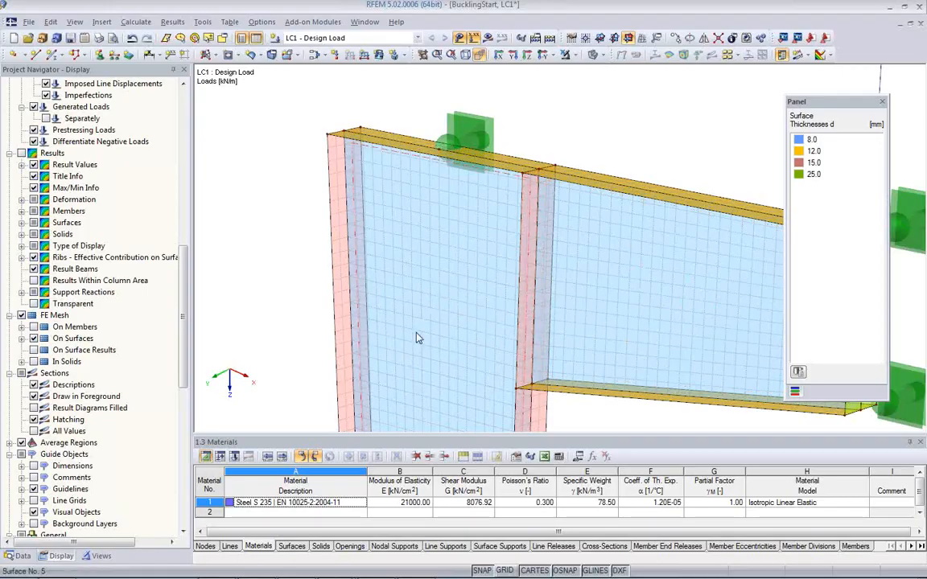
scroll(336, 206, "up", 1)
scroll(338, 211, "up", 2)
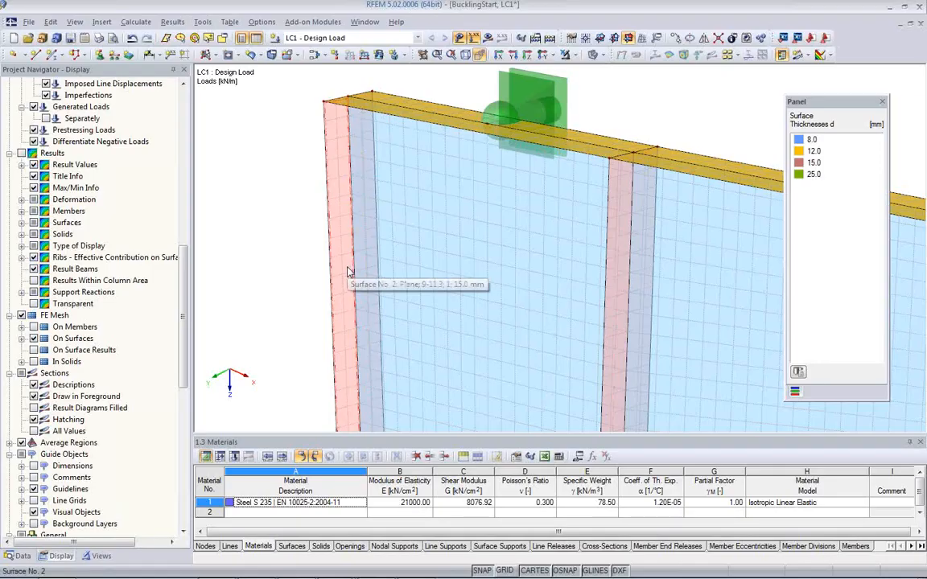
scroll(347, 289, "down", 2)
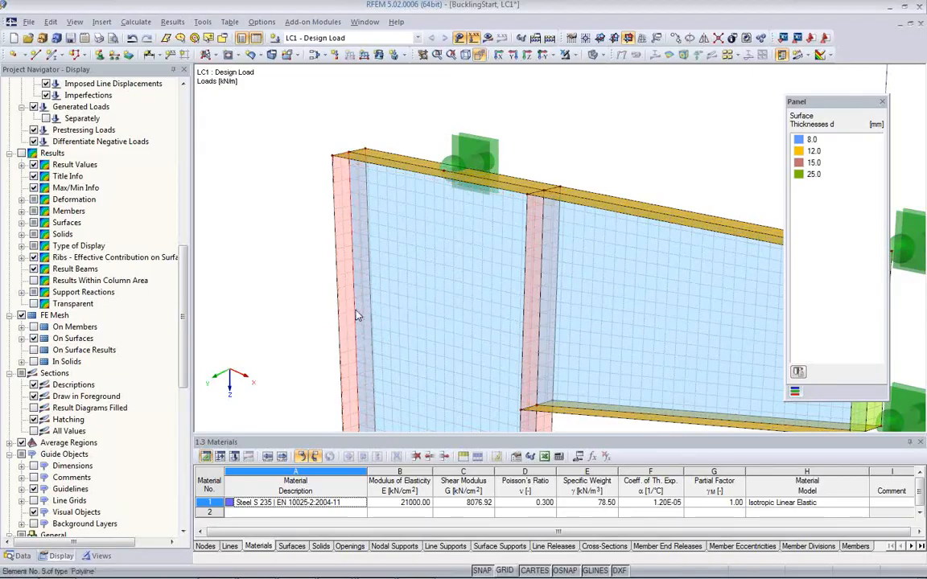
Step: Add a surface FE mesh refinement with a 0.010 m target FE length to the column's outer flange surface No. 2
left_click(344, 309)
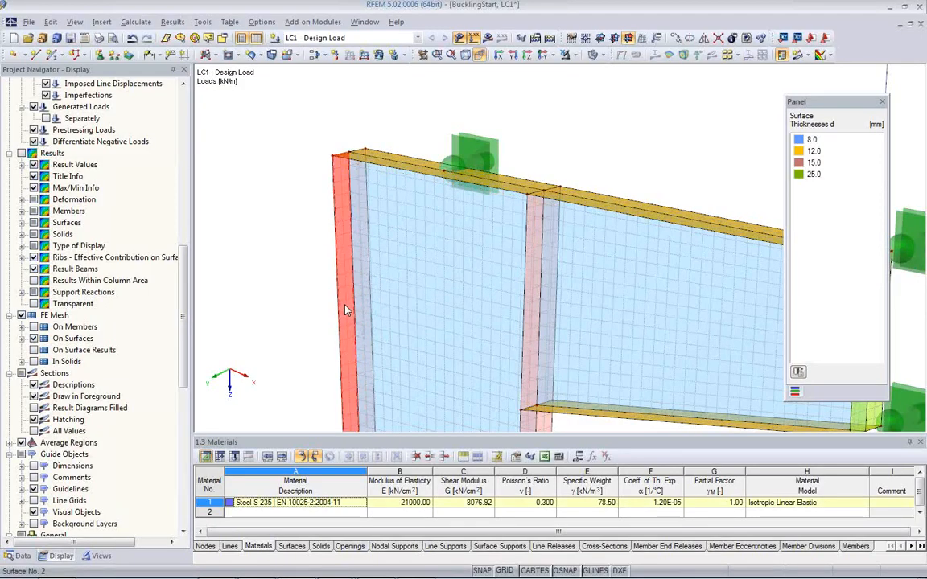
double_click(345, 309)
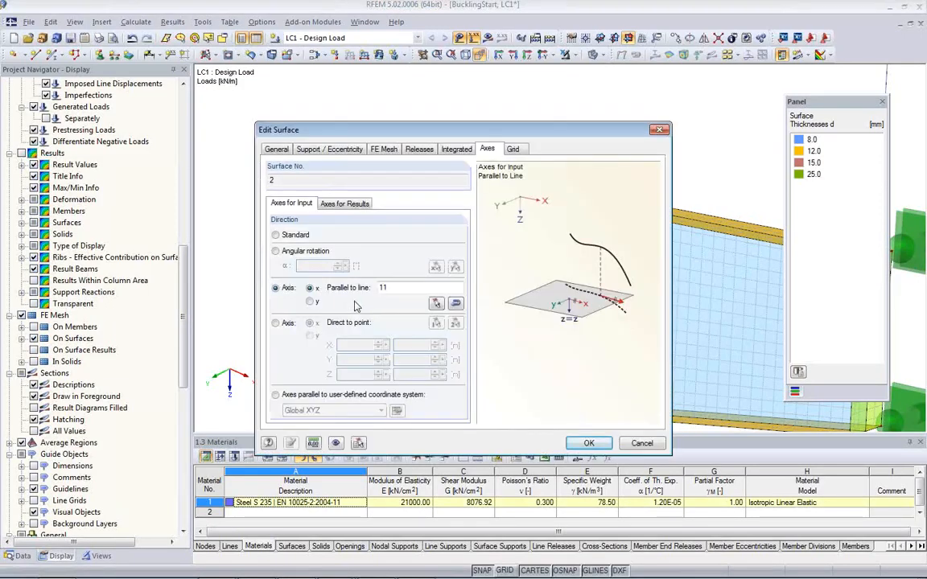
left_click(384, 149)
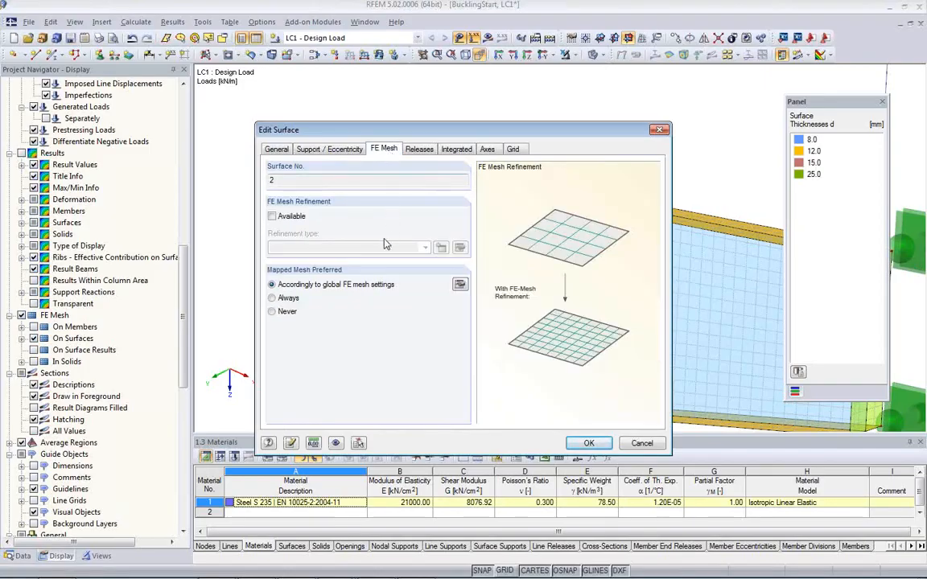
left_click(273, 216)
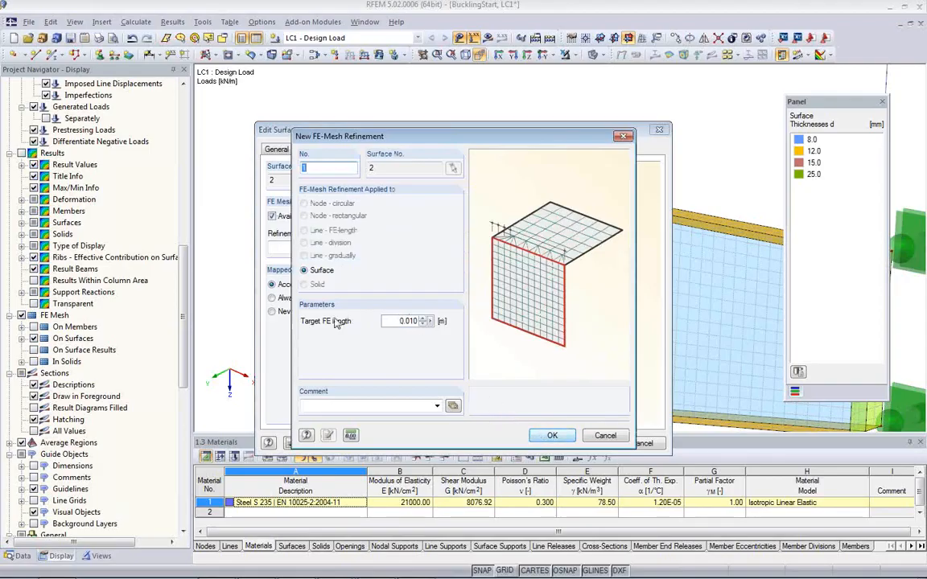
left_click(551, 442)
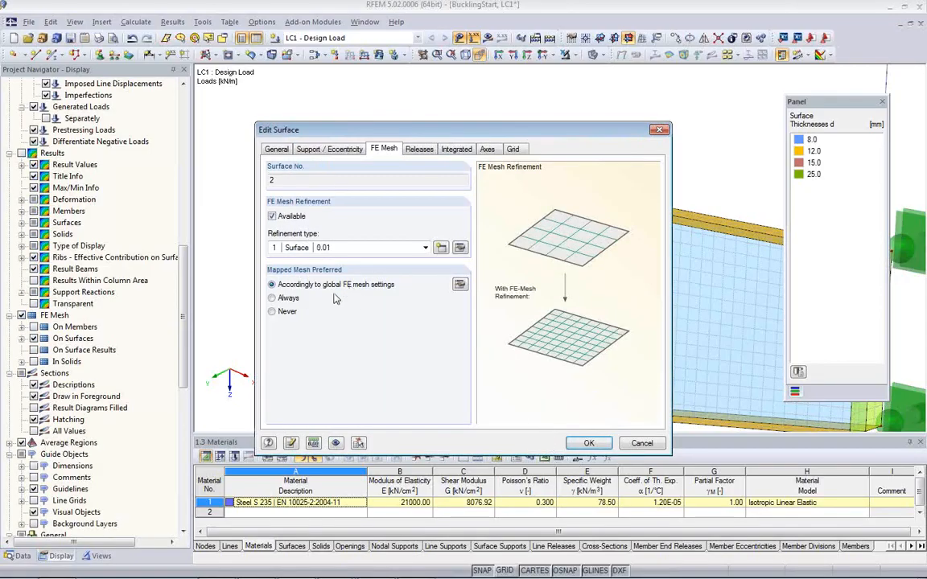
left_click(589, 443)
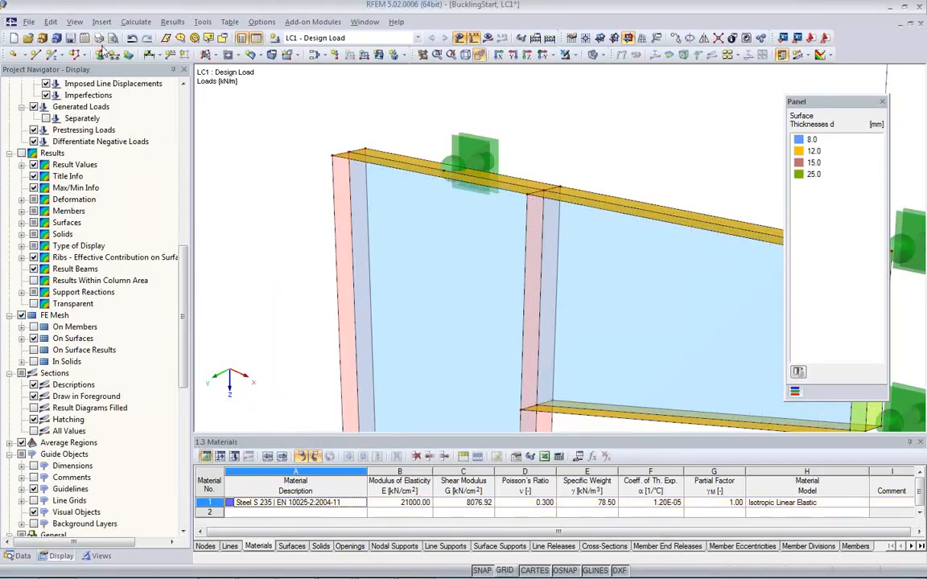
Step: Regenerate the FE mesh by accepting the global FE mesh settings as they are, and check the mesh at the refined flange
left_click(135, 21)
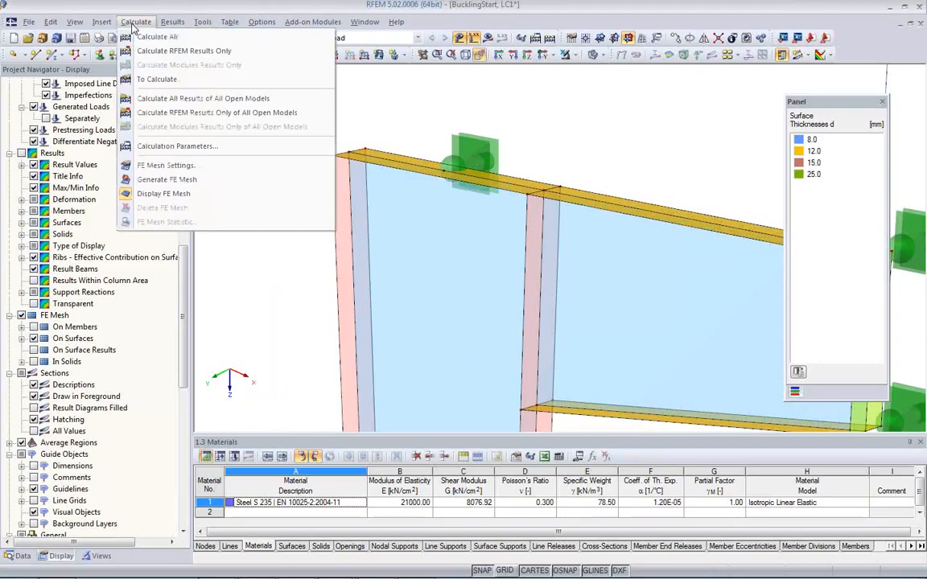
left_click(160, 166)
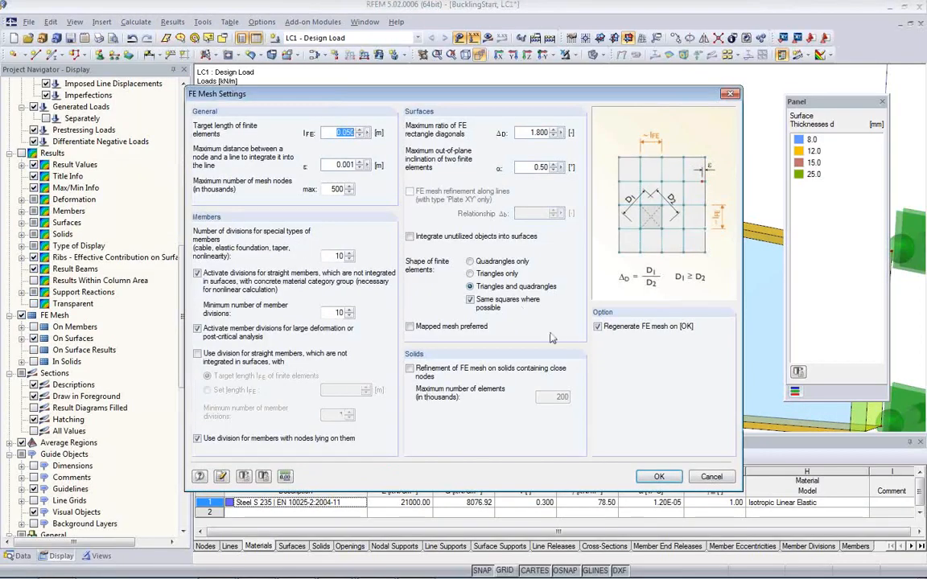
left_click(659, 477)
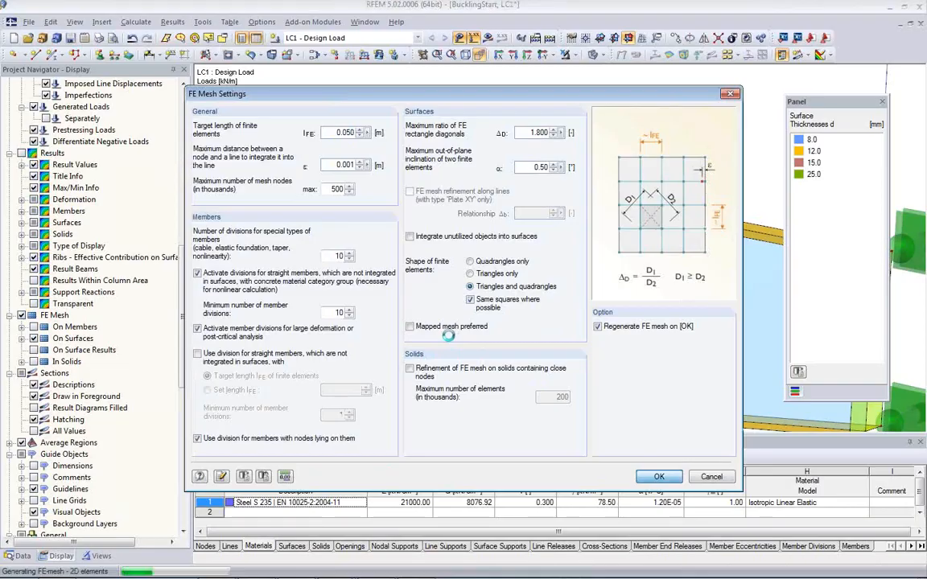
scroll(310, 200, "up", 4)
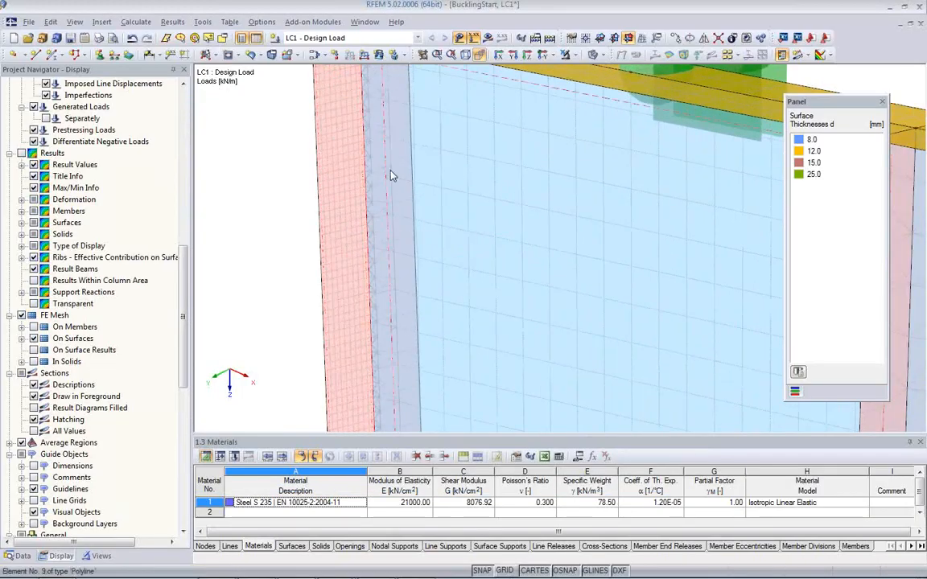
scroll(365, 150, "up", 2)
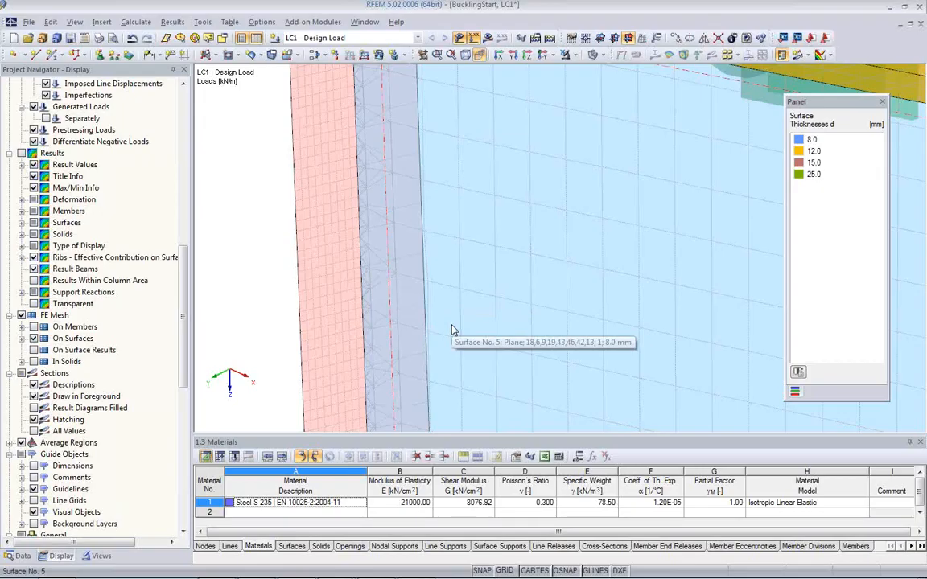
scroll(441, 322, "down", 3)
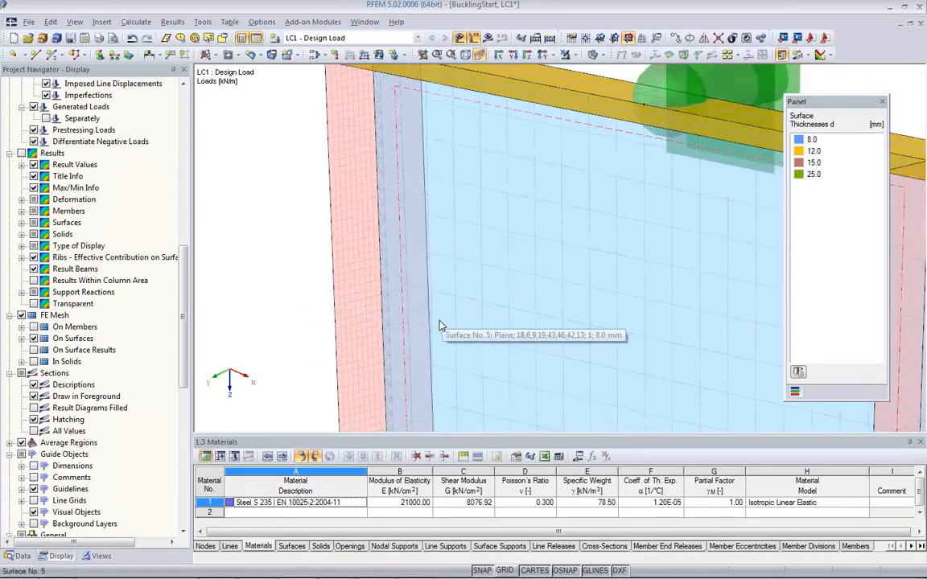
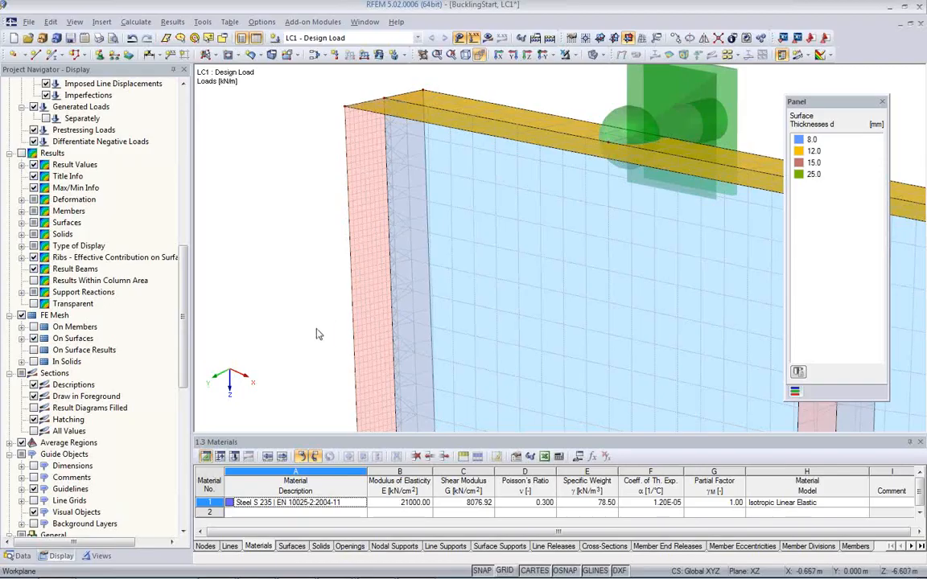
Step: Delete the surface FE mesh refinement assigned to the column's outer flange surface No. 2
left_click(22, 556)
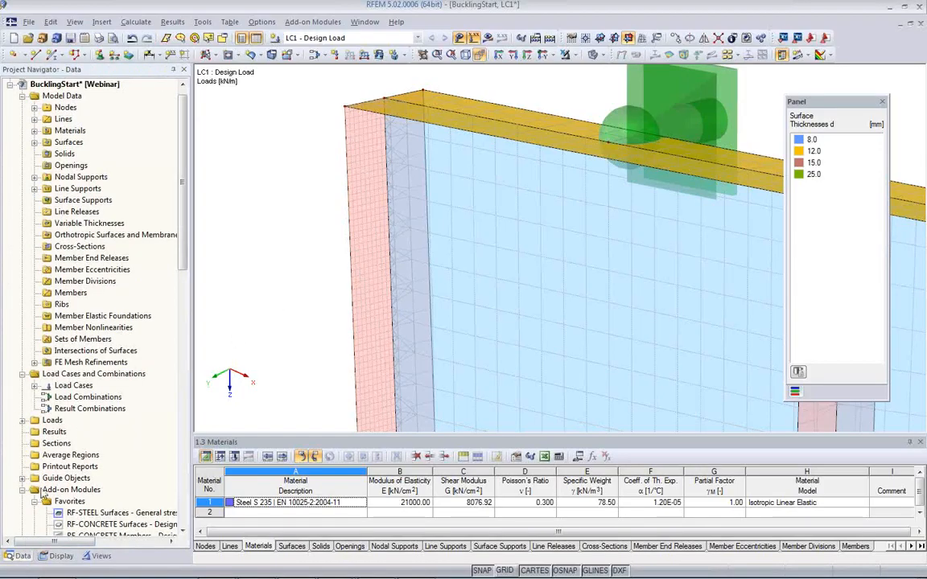
left_click(35, 363)
left_click(90, 374)
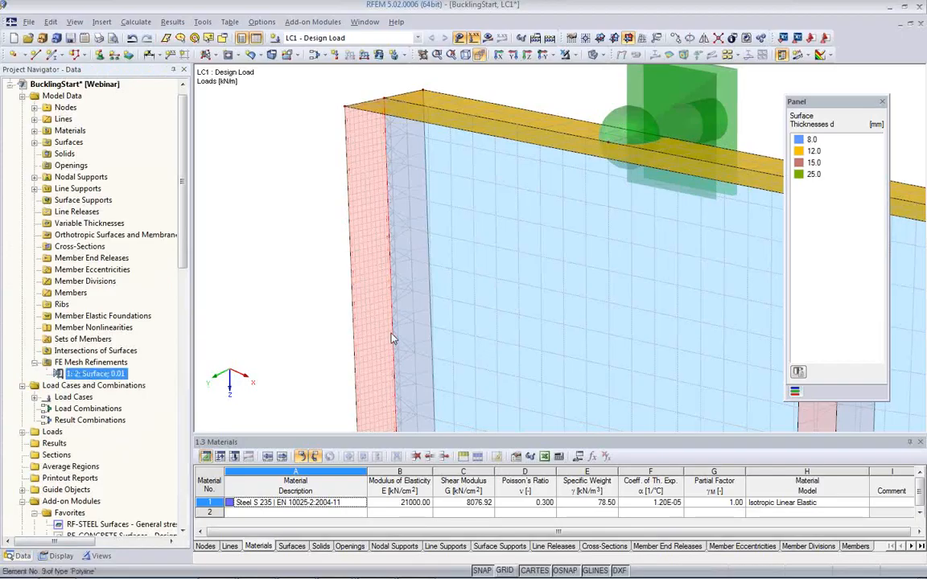
key("Delete")
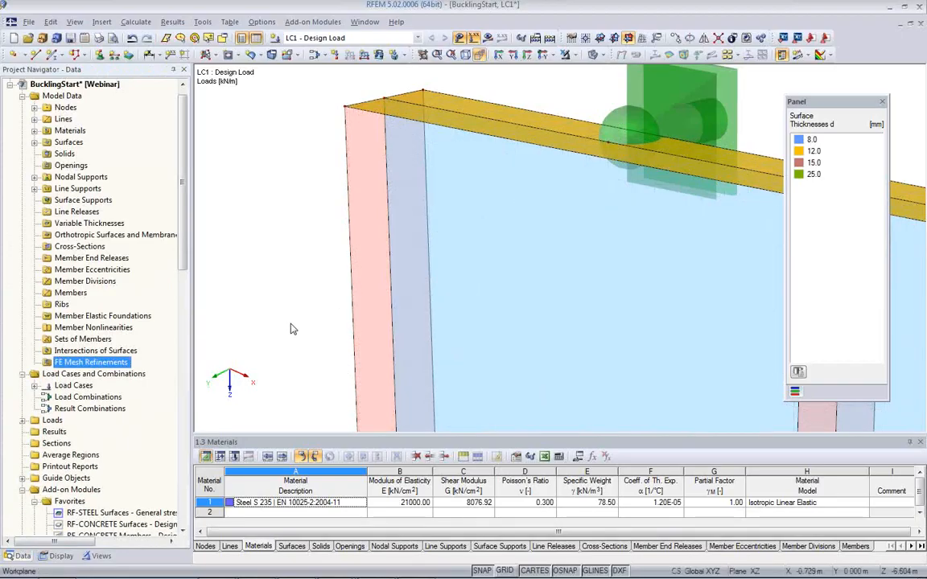
left_click(307, 301)
Step: Regenerate the FE mesh for the whole model and check it on the column head and beam bracket
scroll(307, 298, "down", 2)
scroll(307, 299, "down", 1)
middle_click_drag(565, 330, 508, 266)
scroll(509, 266, "down", 1)
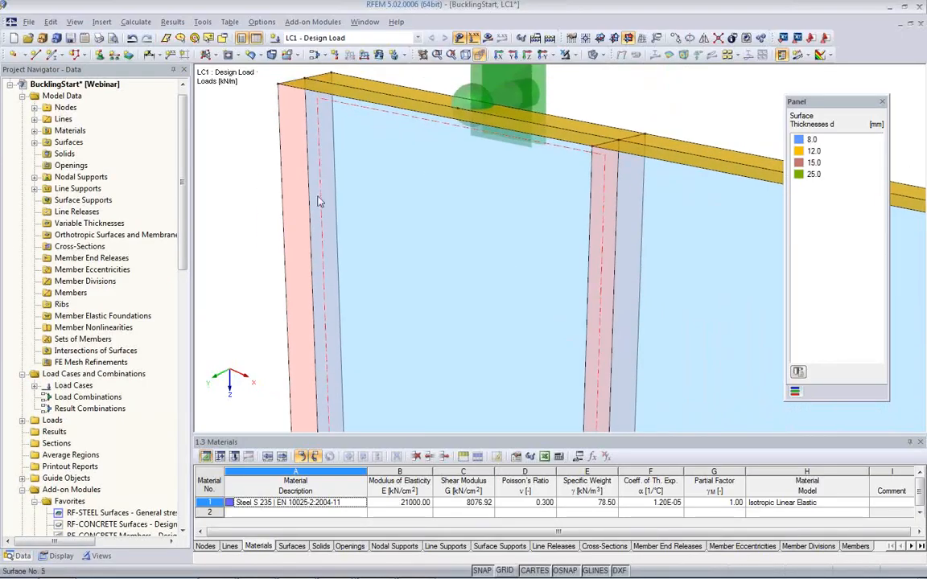
left_click(135, 22)
left_click(160, 182)
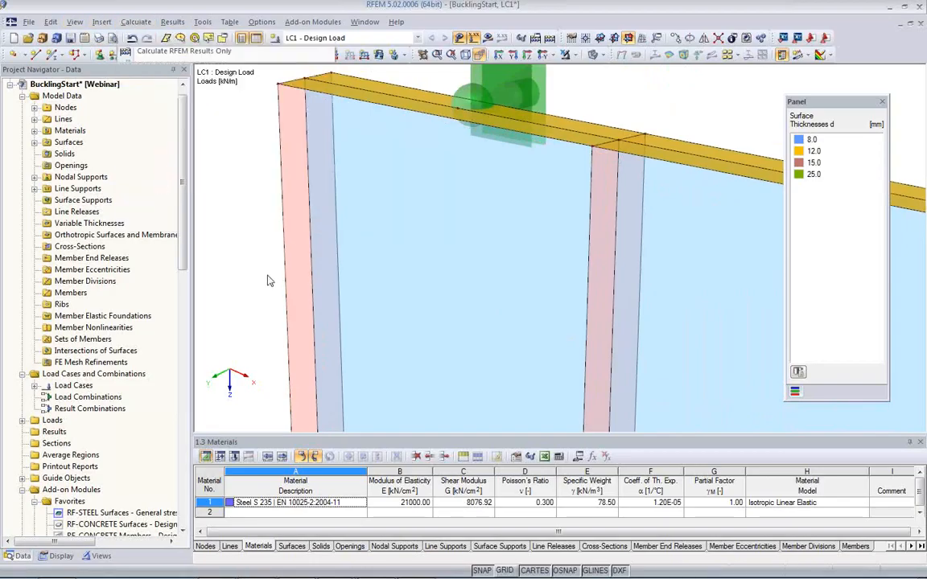
middle_click_drag(354, 284, 512, 284, "ctrl")
scroll(512, 284, "down", 5)
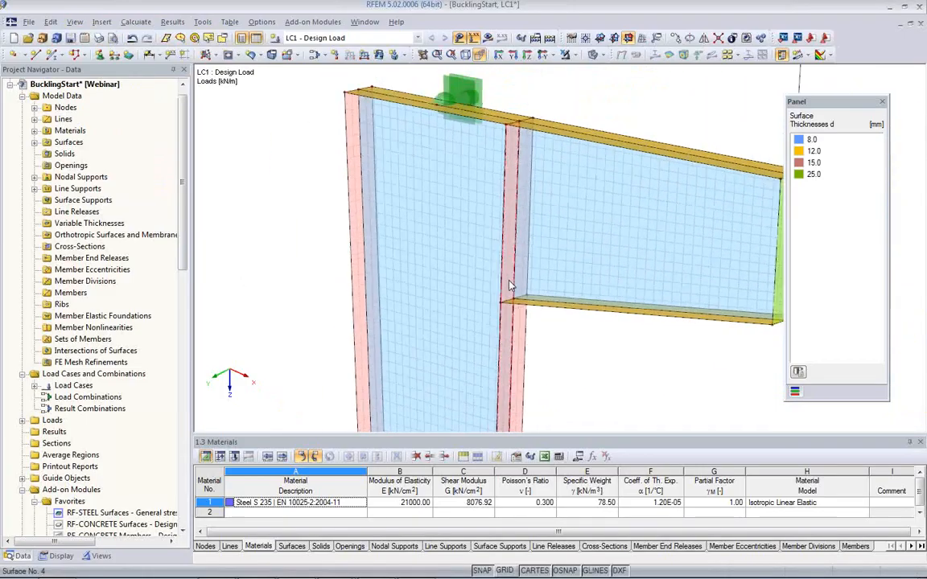
middle_click_drag(544, 330, 408, 281)
scroll(408, 281, "down", 2)
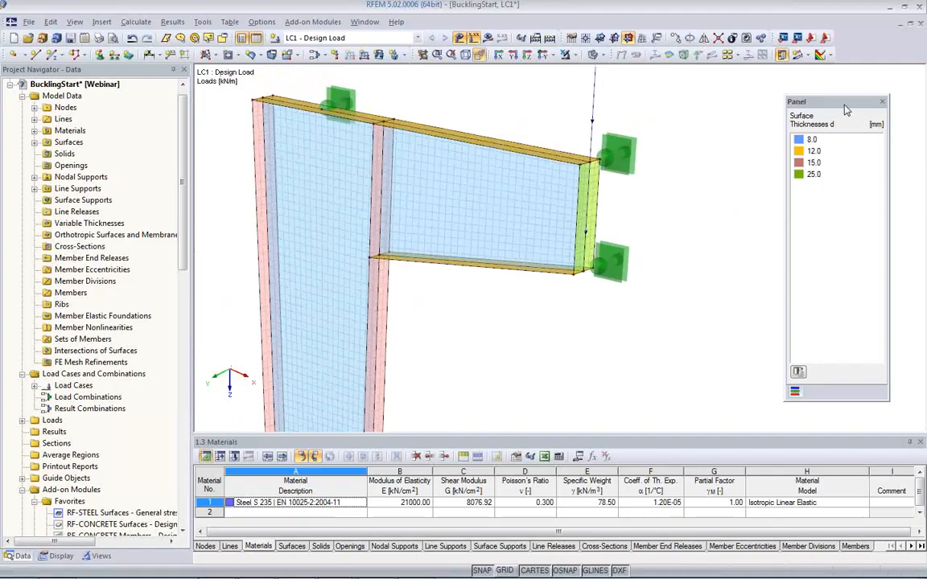
left_click_drag(847, 111, 814, 106)
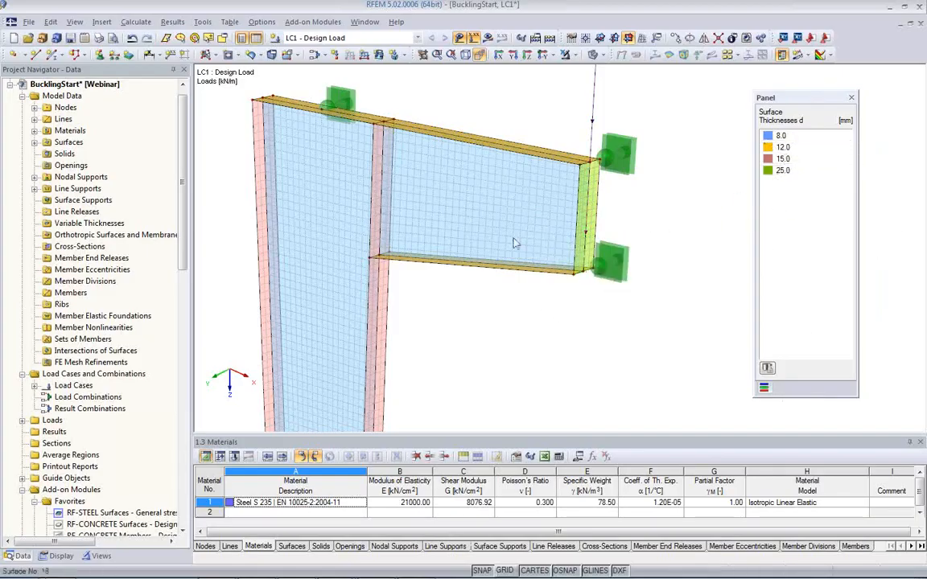
Step: Preview the rendering colored by materials, and switch the coloring back to surface thickness
left_click(99, 556)
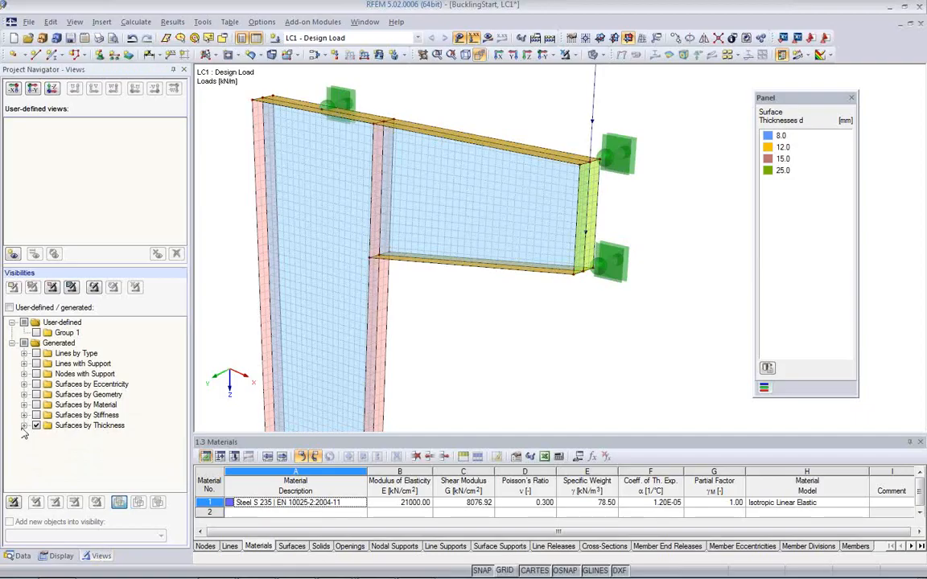
left_click(62, 558)
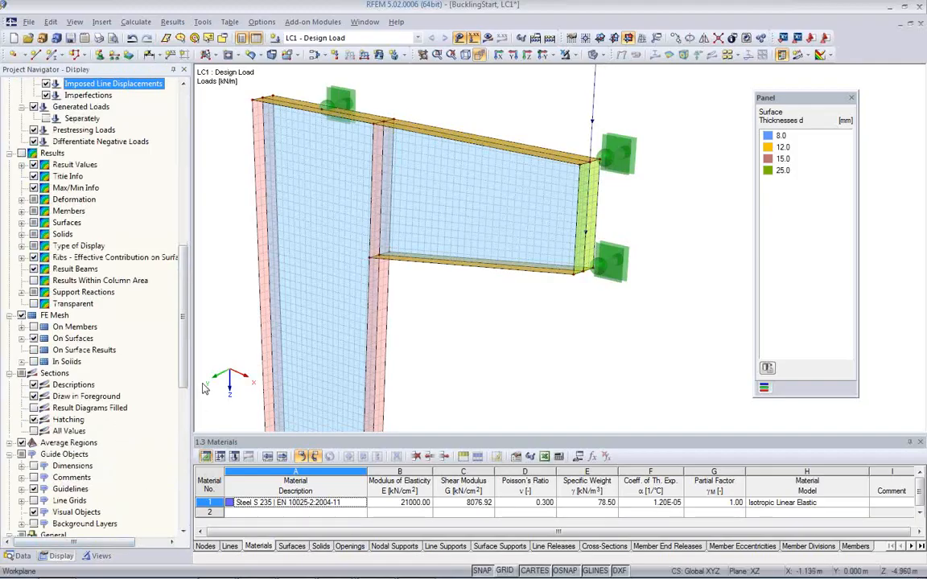
left_click_drag(186, 349, 181, 507)
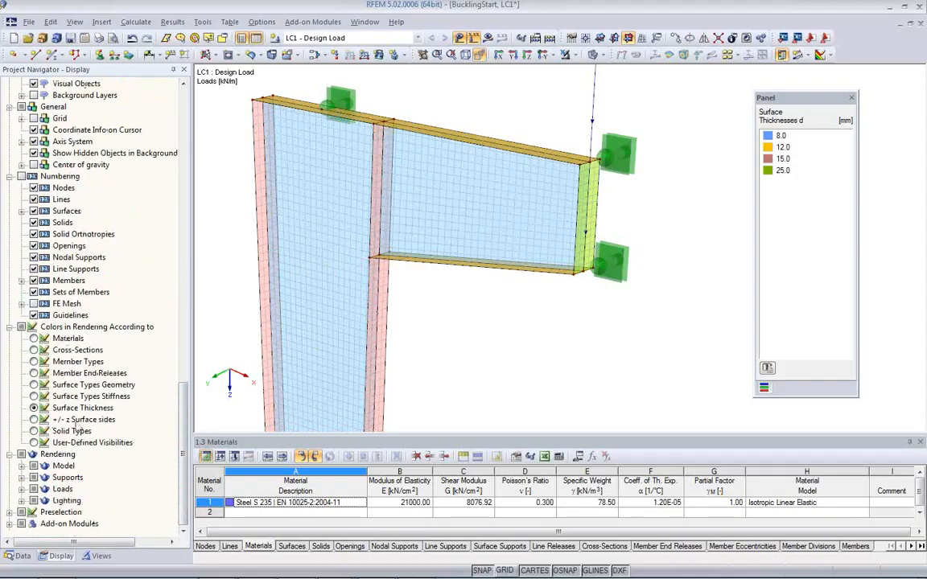
left_click(34, 338)
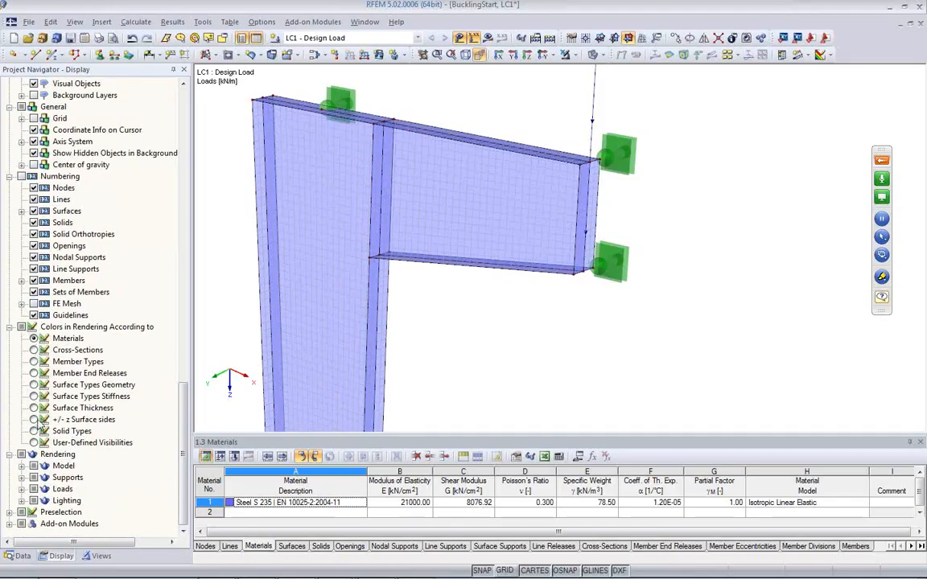
left_click(34, 408)
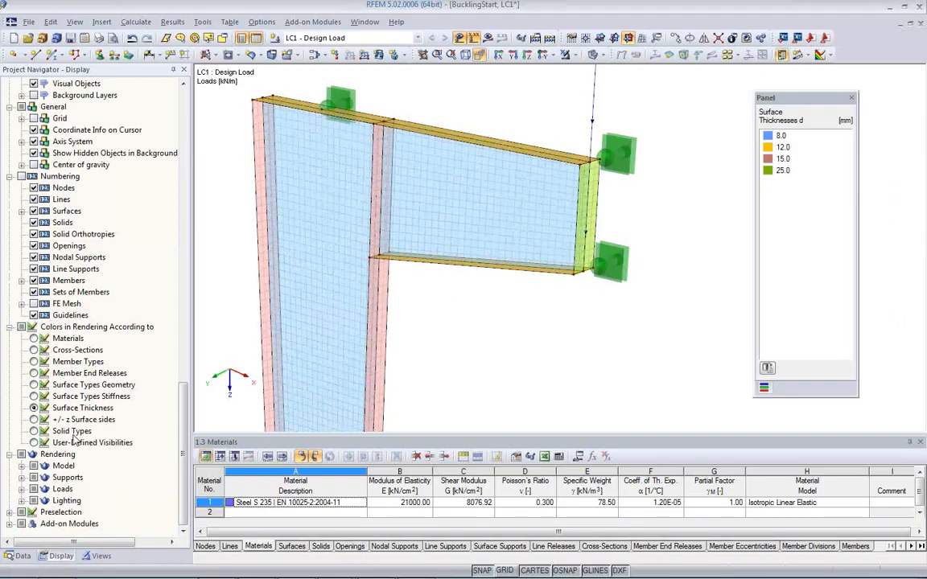
Step: Color the surfaces by their +/- z sides, inspect the orientation on column and bracket, and return to surface thickness coloring
left_click(34, 419)
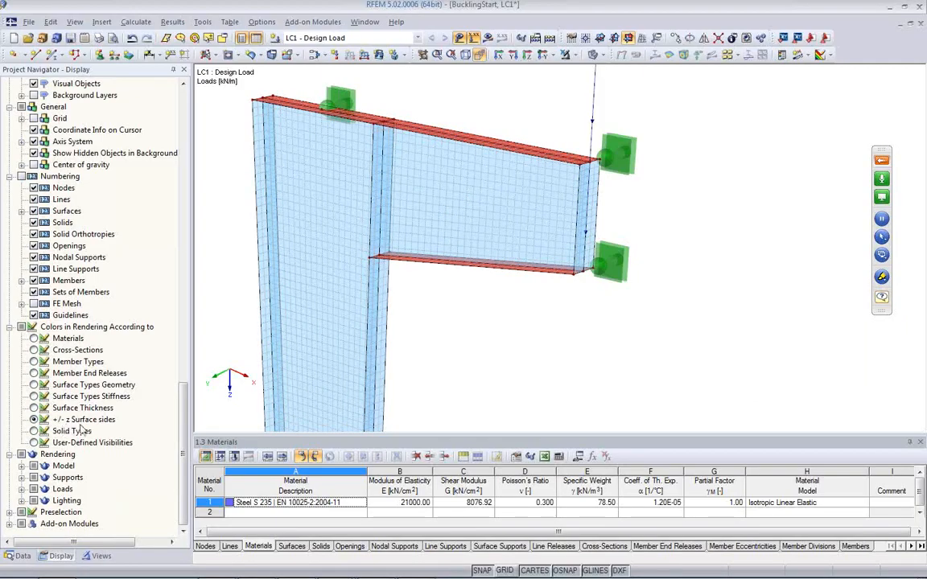
middle_click_drag(481, 345, 439, 161, "ctrl")
middle_click_drag(427, 311, 424, 163)
middle_click_drag(466, 309, 428, 248, "ctrl")
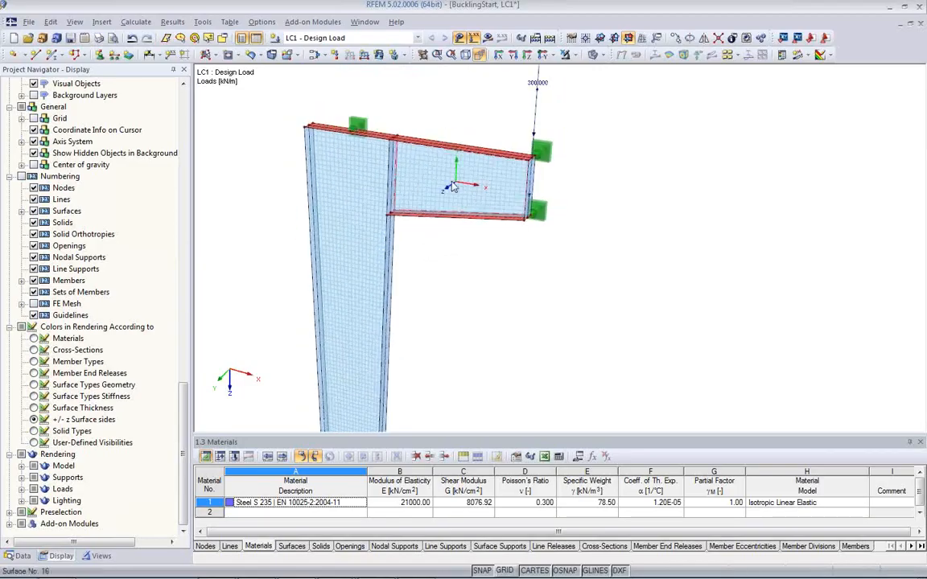
middle_click_drag(455, 195, 529, 275, "ctrl")
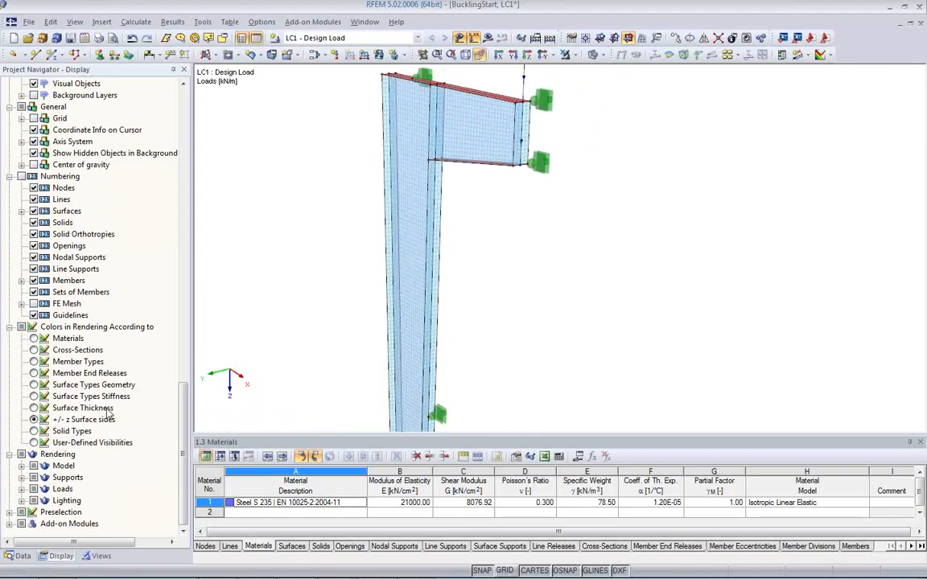
left_click(33, 408)
middle_click_drag(482, 320, 471, 374)
scroll(503, 297, "up", 2)
scroll(499, 295, "down", 2)
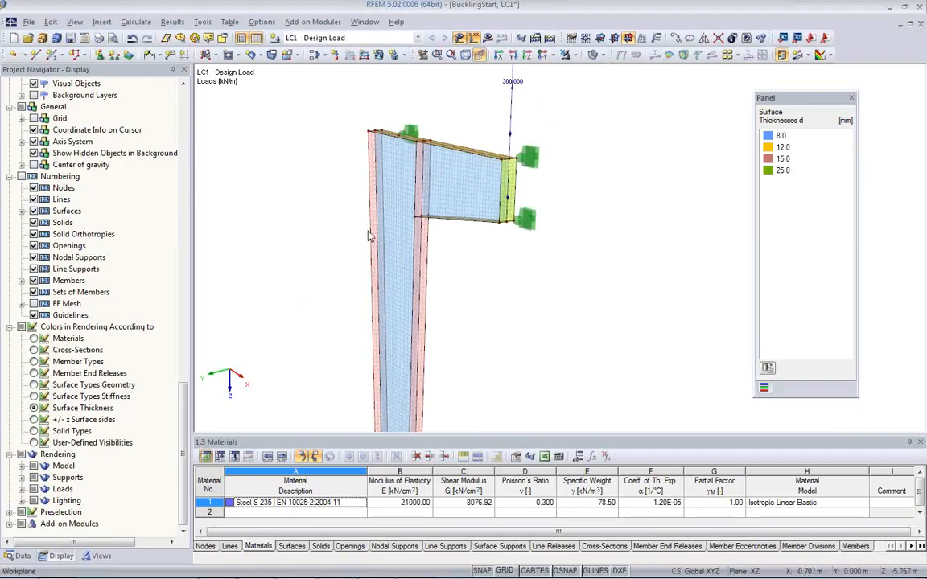
Step: Run the calculation of LC1 - Design Load and show its results on the model
left_click(488, 42)
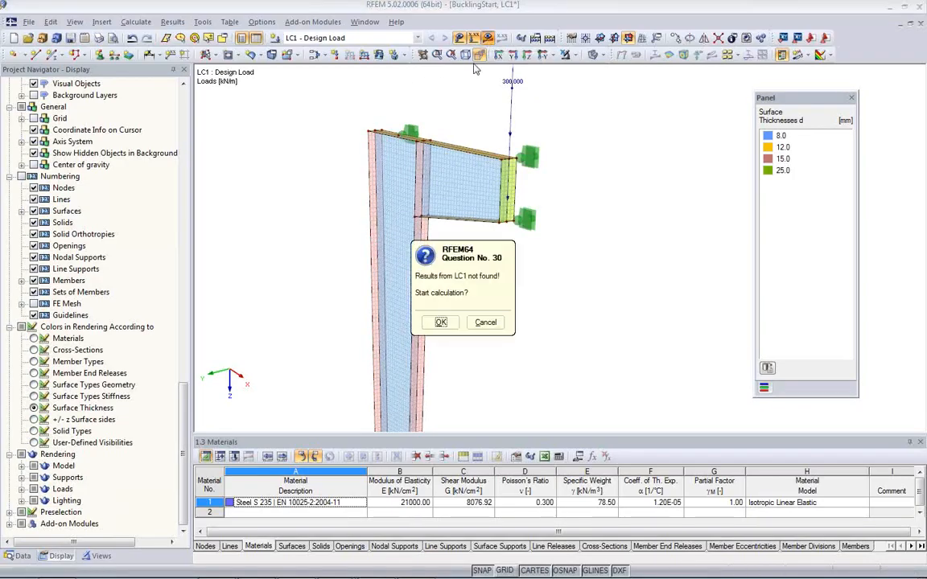
left_click(441, 323)
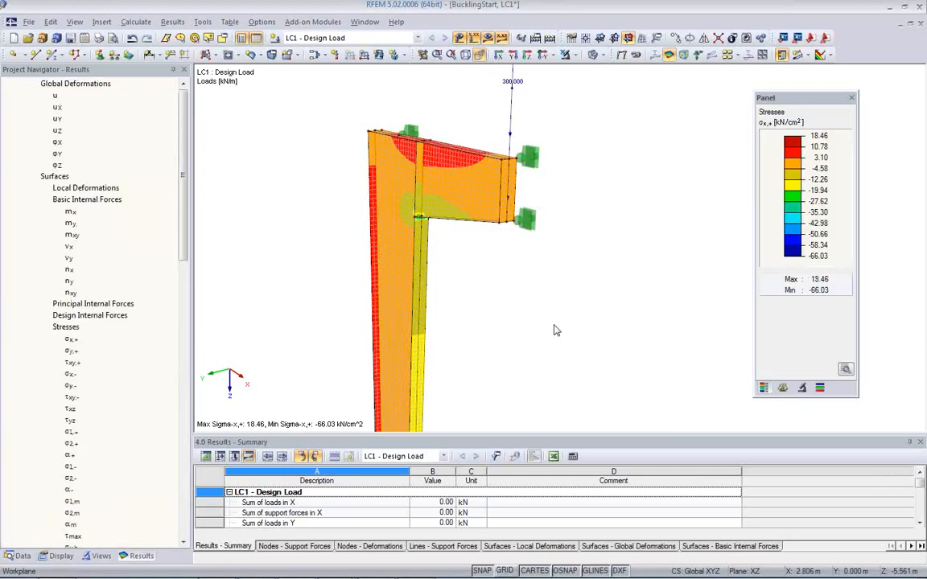
middle_click_drag(553, 330, 483, 245, "ctrl")
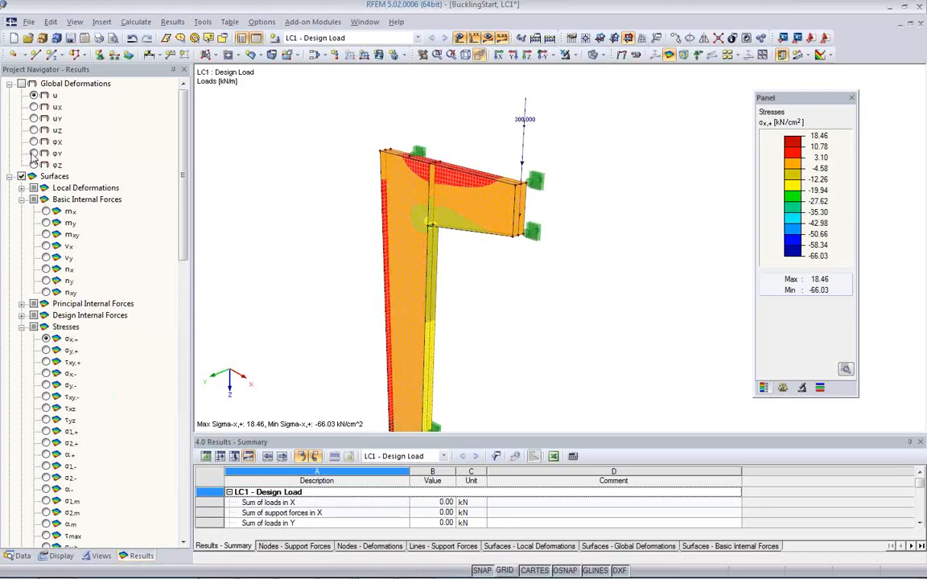
Step: Display the global deformations u with the loads hidden, and examine the deformed column from the side
left_click(22, 83)
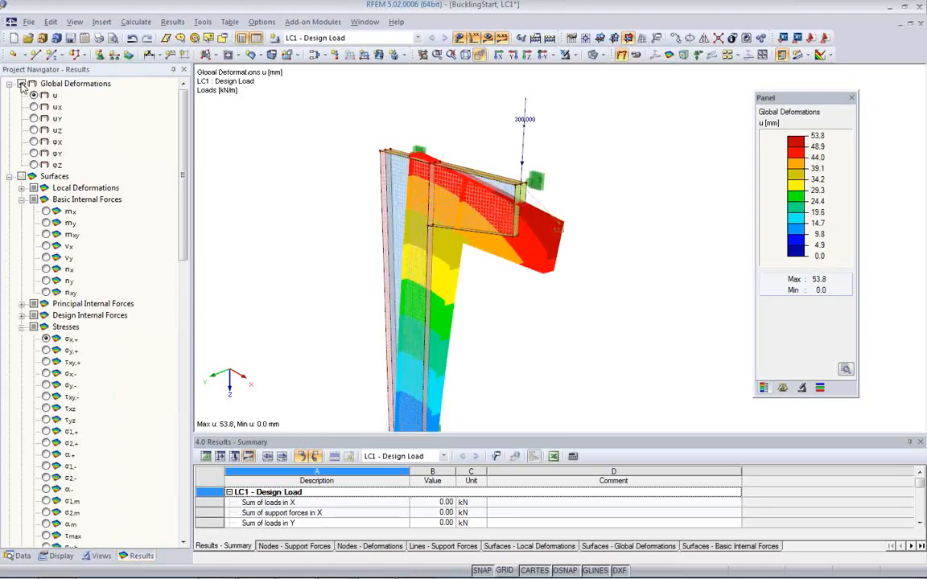
middle_click_drag(567, 312, 329, 250, "ctrl")
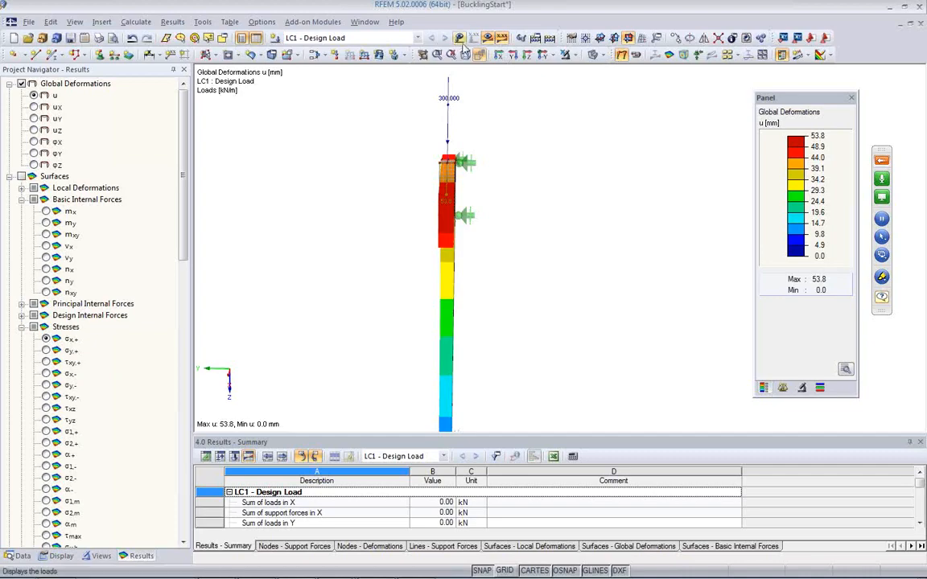
middle_click_drag(460, 229, 614, 212, "ctrl")
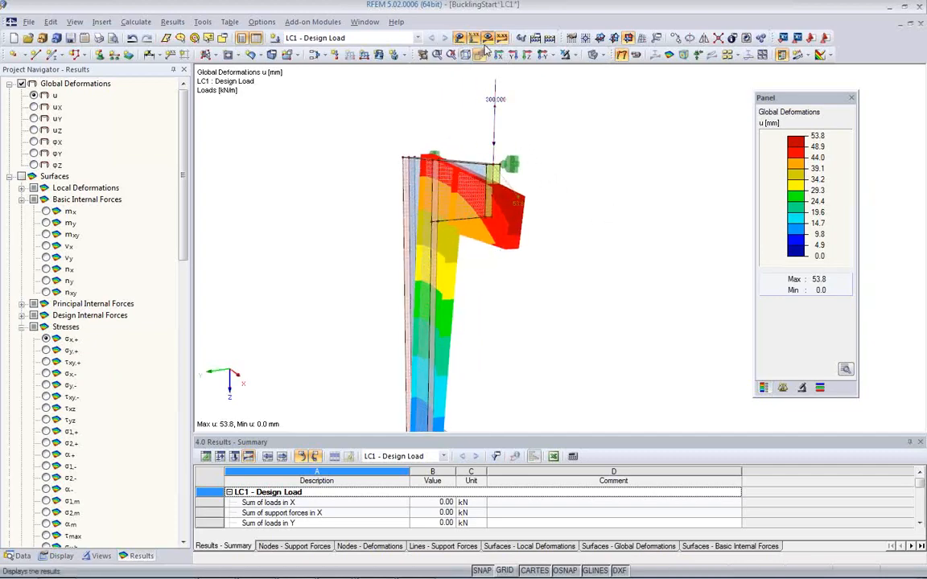
left_click(459, 38)
middle_click_drag(525, 304, 313, 252, "ctrl")
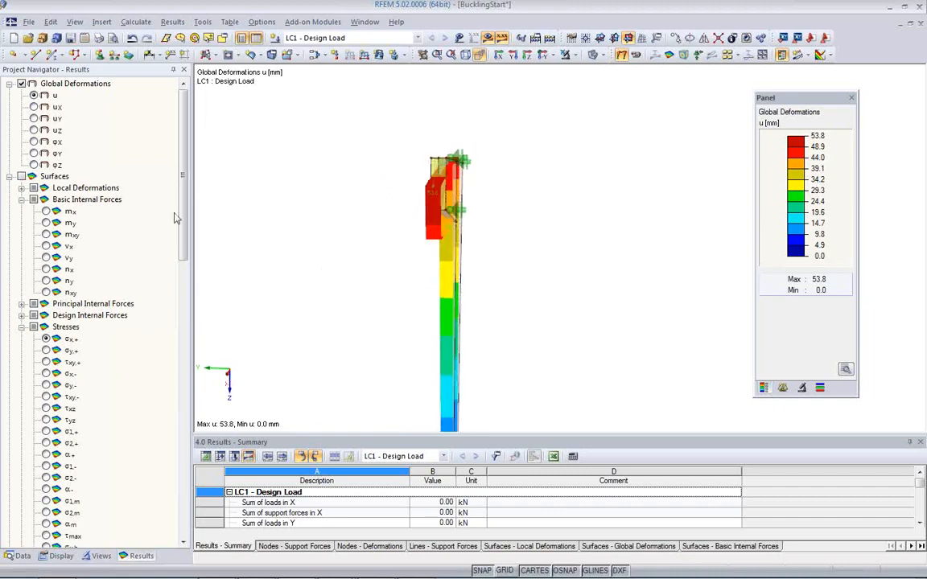
Step: Check the deformation components uY and uX in turn, and return to the total deformation u
left_click(34, 118)
middle_click_drag(330, 232, 515, 284, "ctrl")
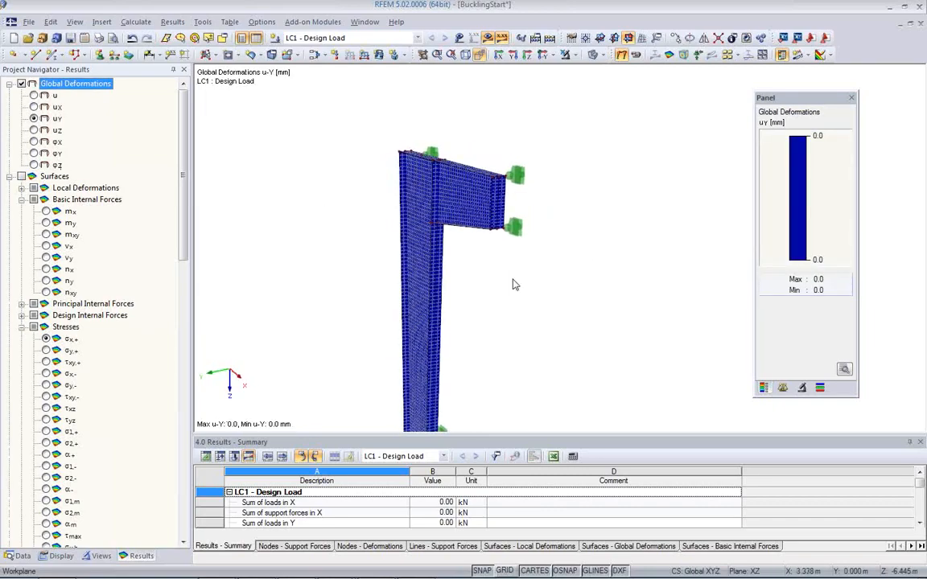
left_click(34, 107)
middle_click_drag(405, 241, 604, 284, "ctrl")
left_click(34, 95)
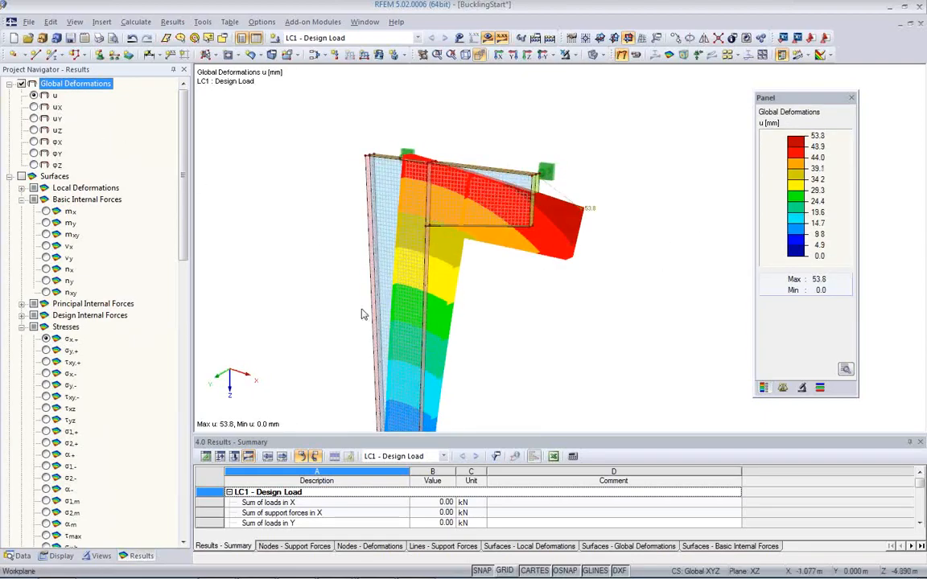
middle_click_drag(501, 345, 224, 301, "ctrl")
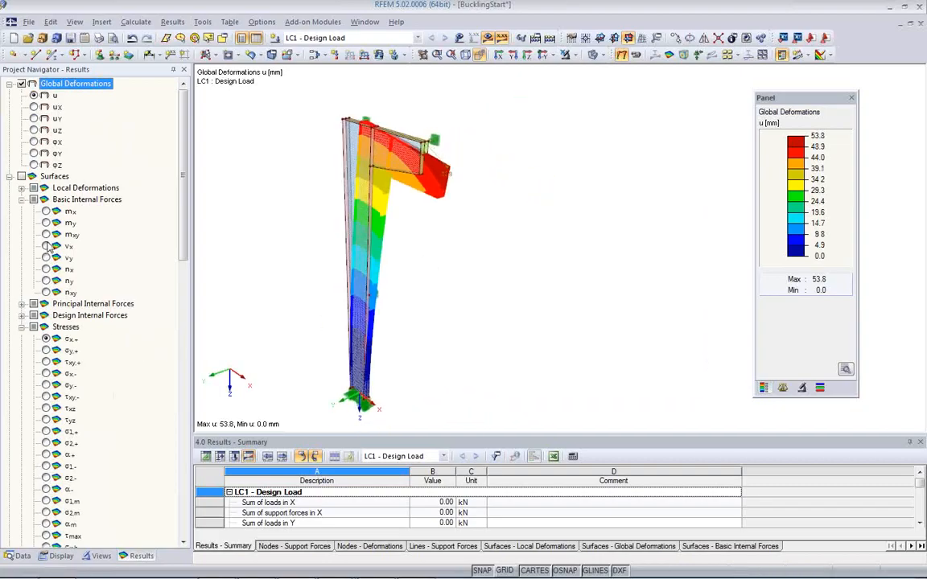
Step: Display the surface moments mx and my, and examine them at the joint between bracket and column flange
left_click(45, 212)
scroll(490, 287, "up", 4)
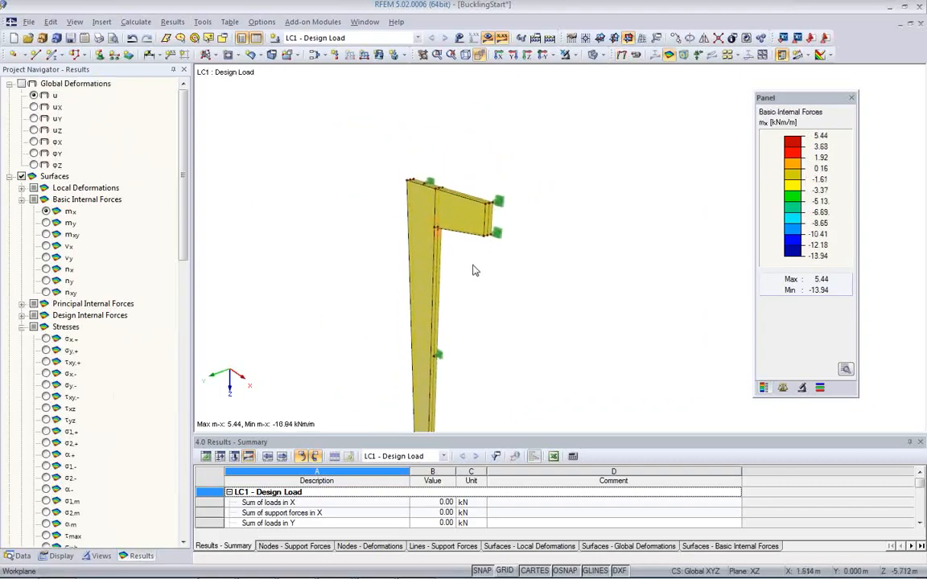
scroll(442, 236, "up", 4)
middle_click_drag(574, 269, 595, 227, "ctrl")
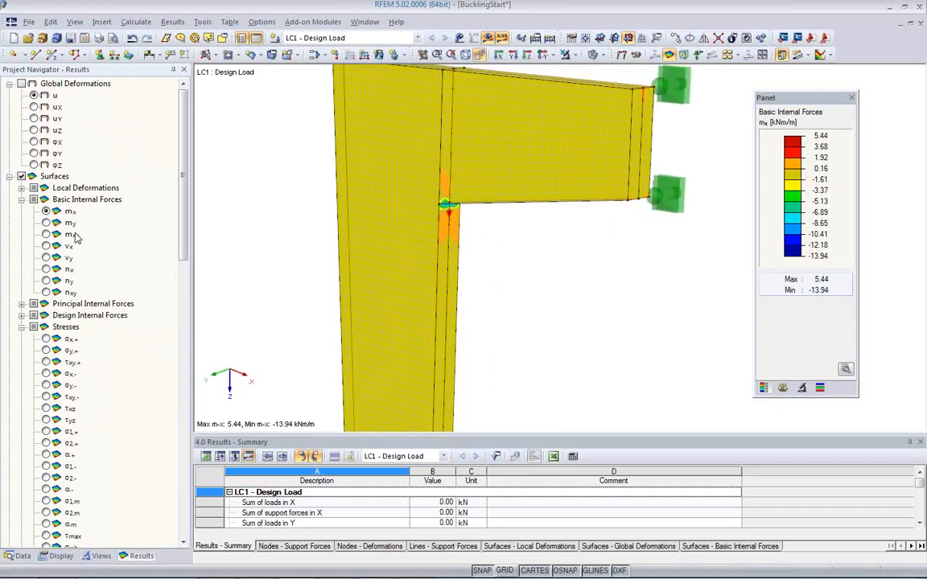
left_click(48, 223)
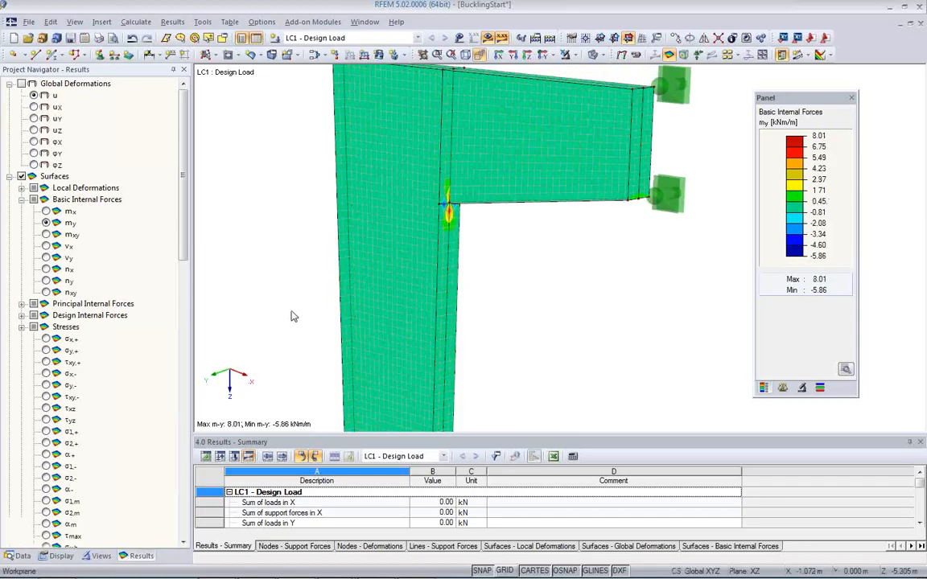
Step: Display the axial force nx on the surfaces, and examine its distribution along the column flanges and bracket
left_click(46, 269)
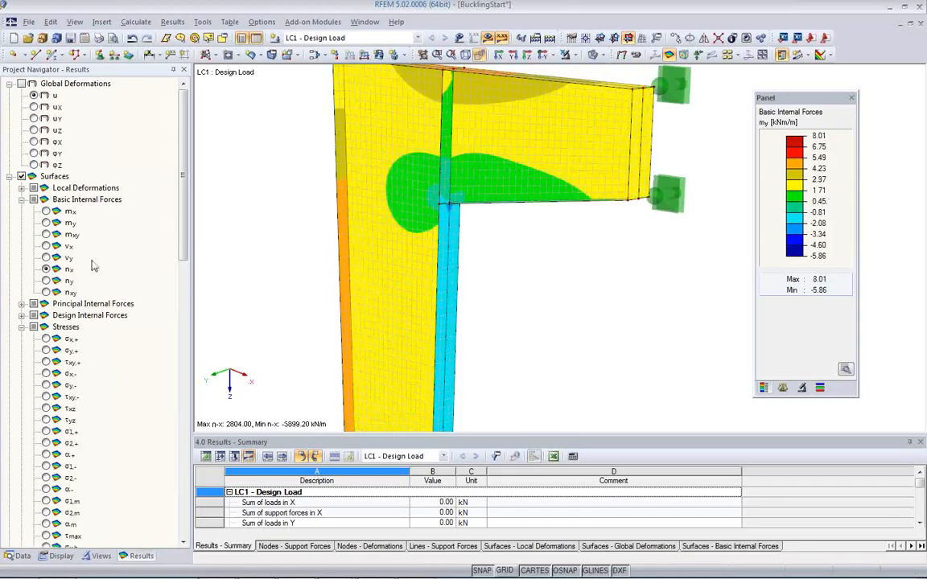
middle_click_drag(519, 243, 487, 278, "ctrl")
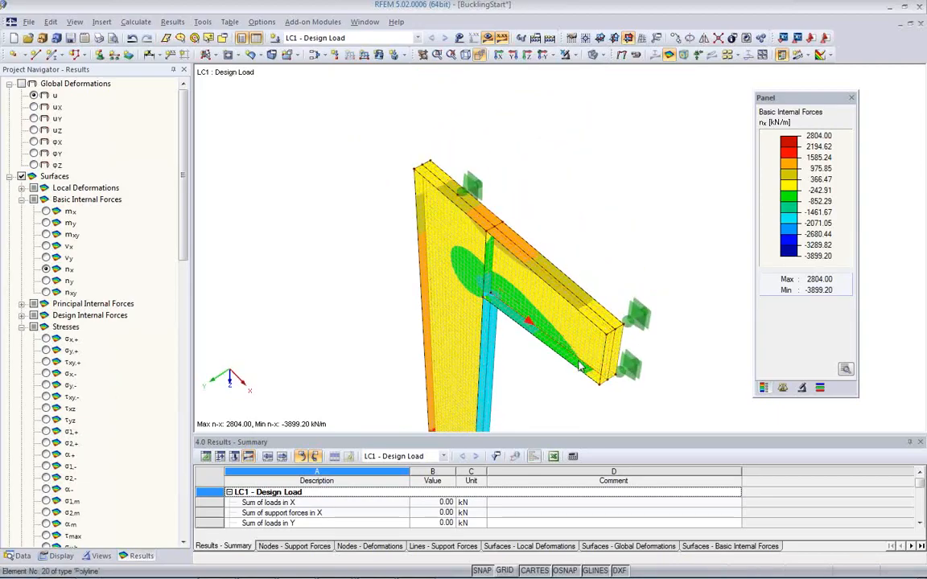
middle_click_drag(512, 344, 601, 209)
middle_click_drag(538, 325, 467, 299, "ctrl")
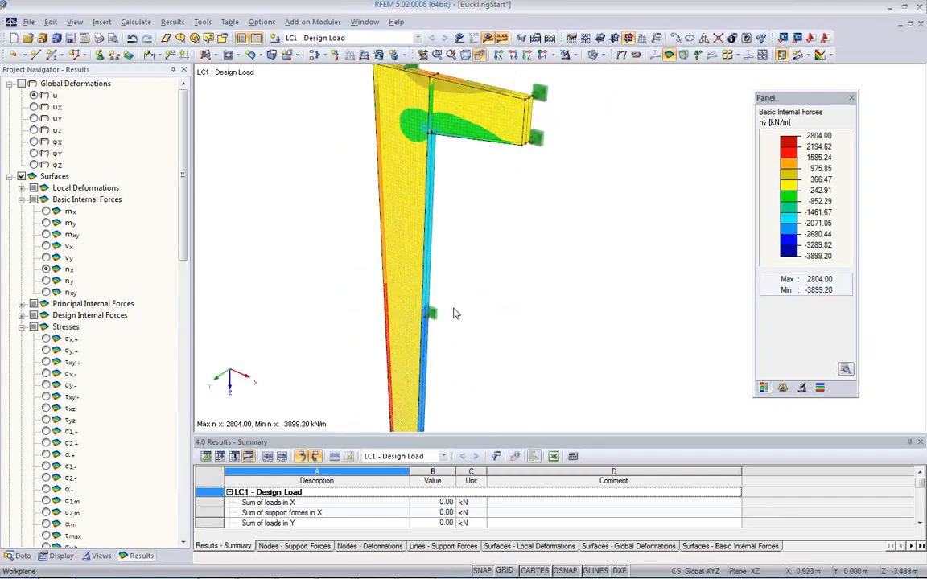
middle_click_drag(515, 213, 538, 346)
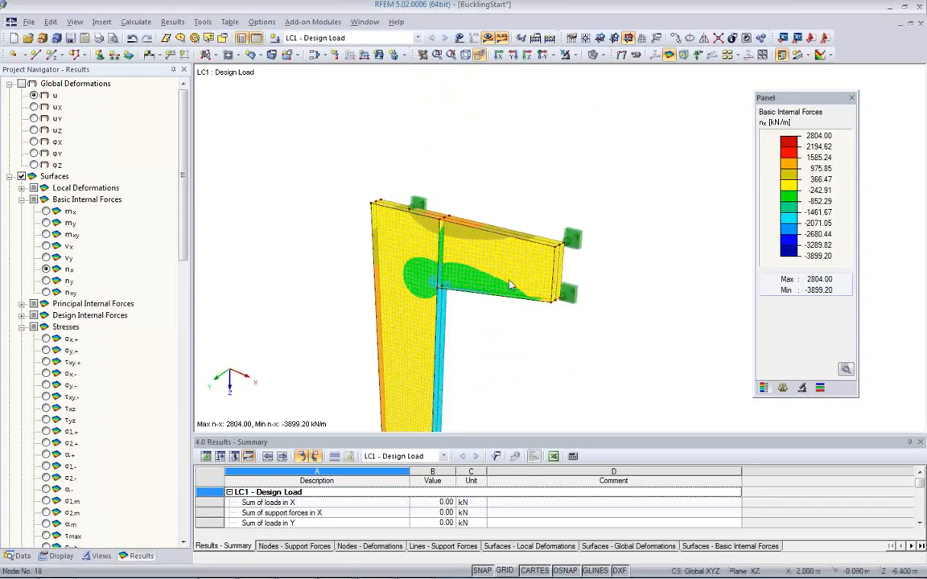
scroll(459, 230, "up", 4)
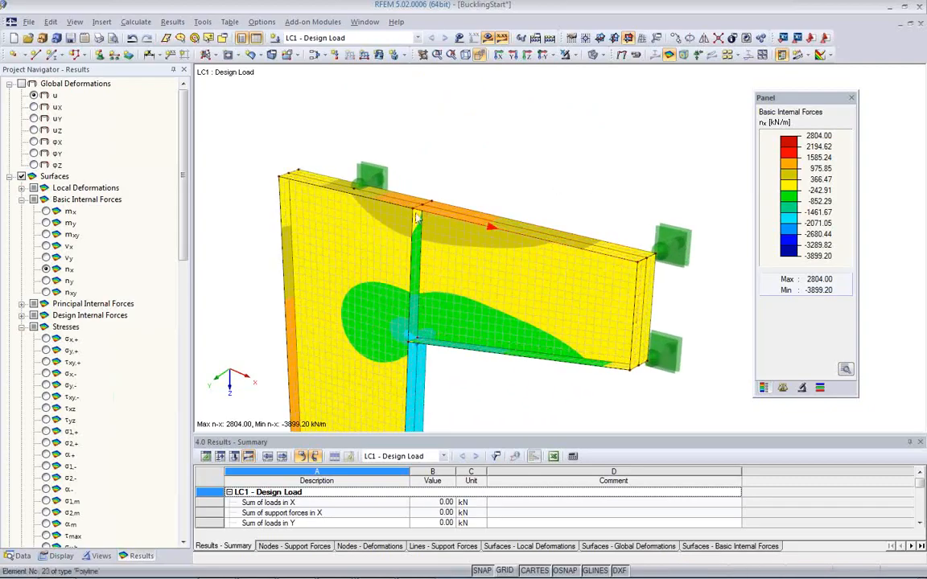
Step: Examine the nx distribution closely at the bracket joint and down the column to the intermediate support
scroll(455, 217, "up", 2)
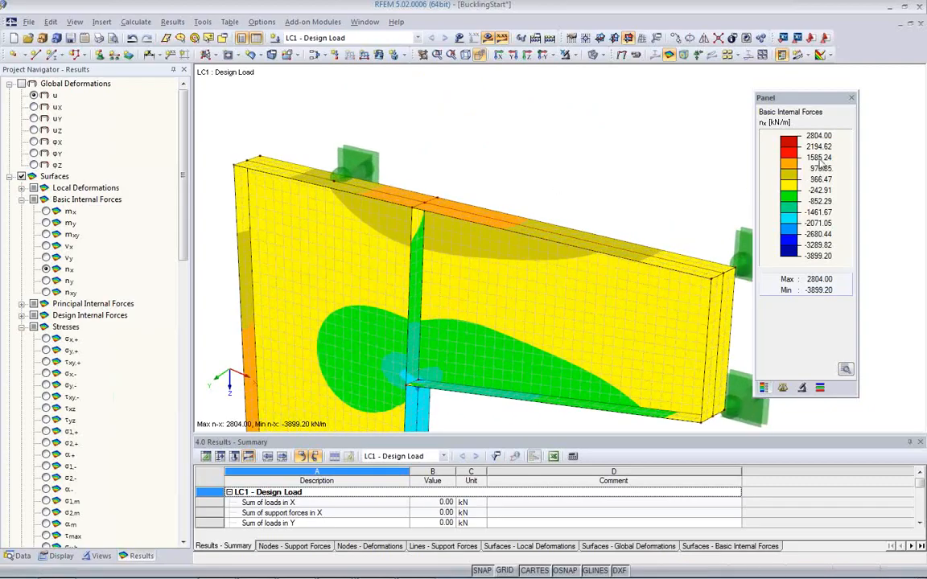
middle_click_drag(490, 386, 486, 135)
scroll(440, 295, "down", 3)
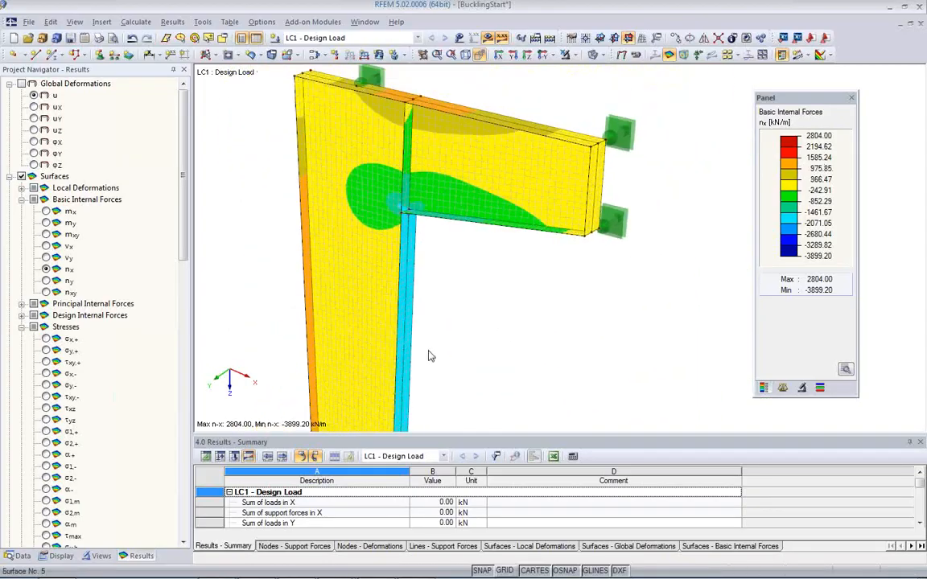
middle_click_drag(439, 295, 457, 265, "ctrl")
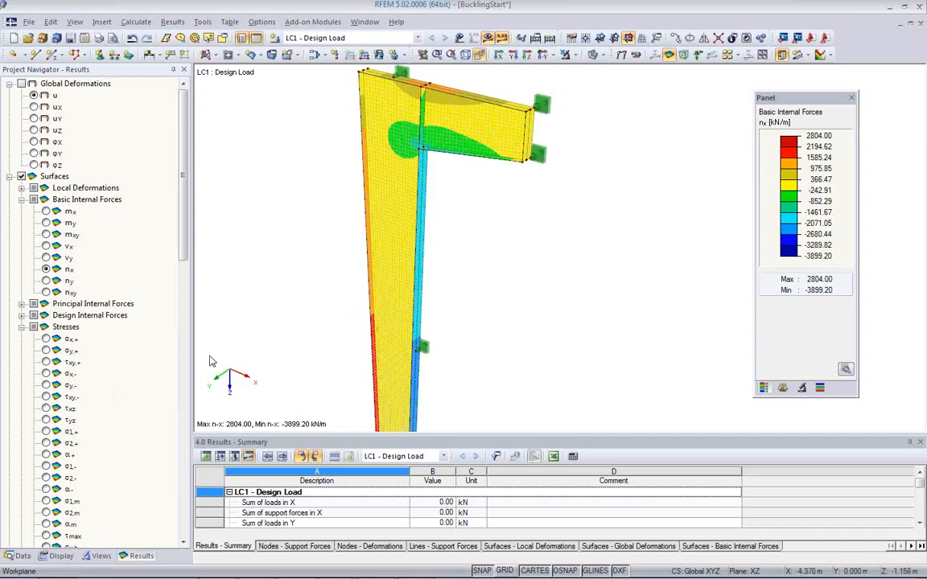
Step: Display the surface stresses σx,+, σy,+ and σy,- in turn, and return to σx,+ to examine the column and bracket
scroll(105, 234, "down", 4)
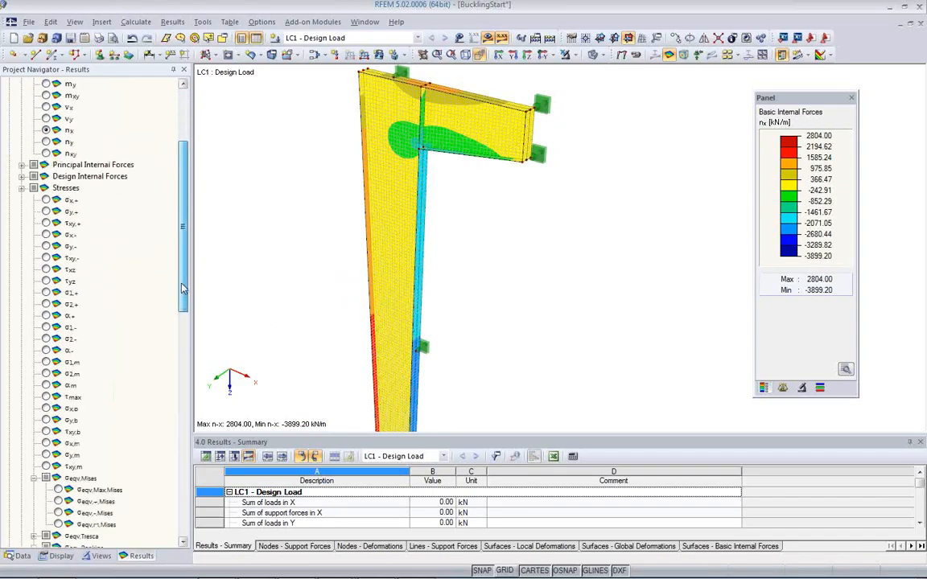
left_click(46, 200)
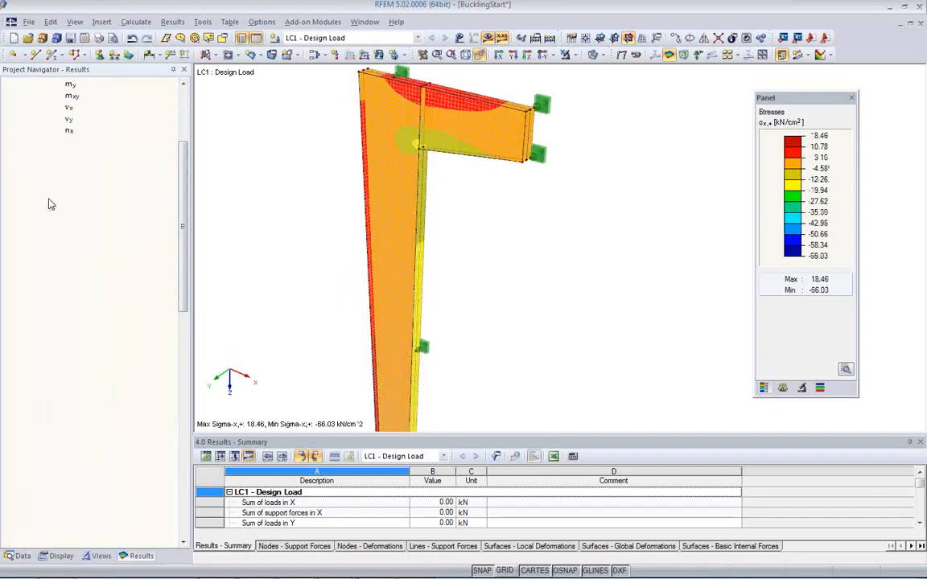
left_click(46, 211)
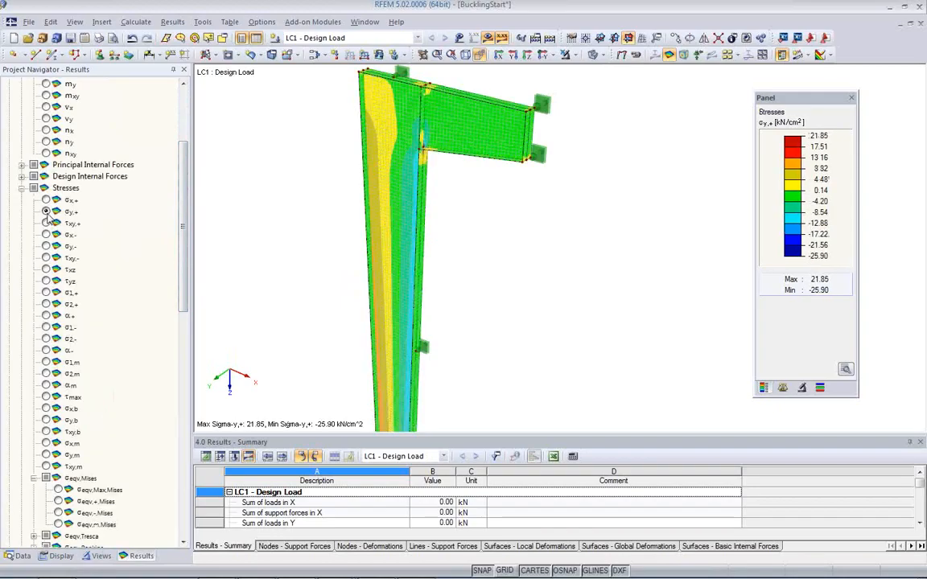
left_click(46, 200)
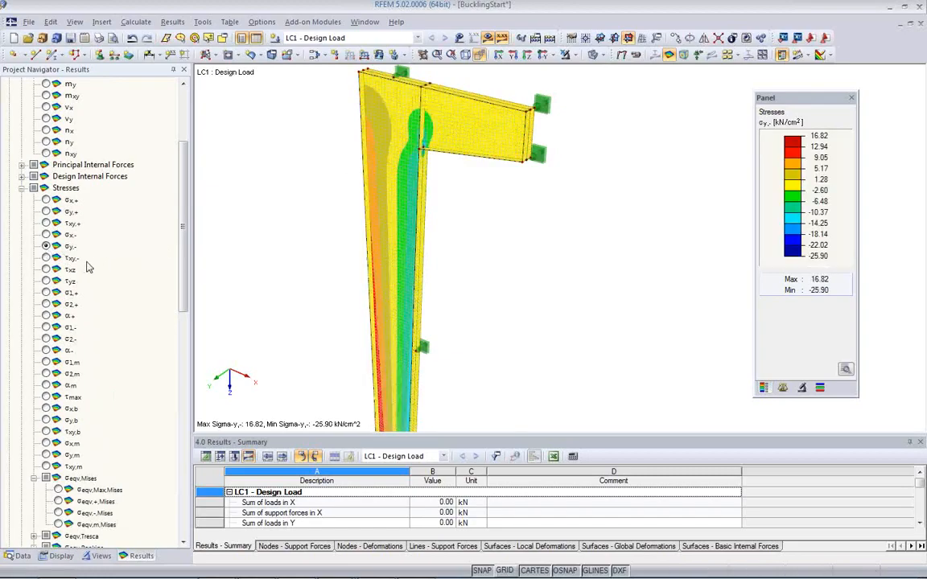
left_click(46, 200)
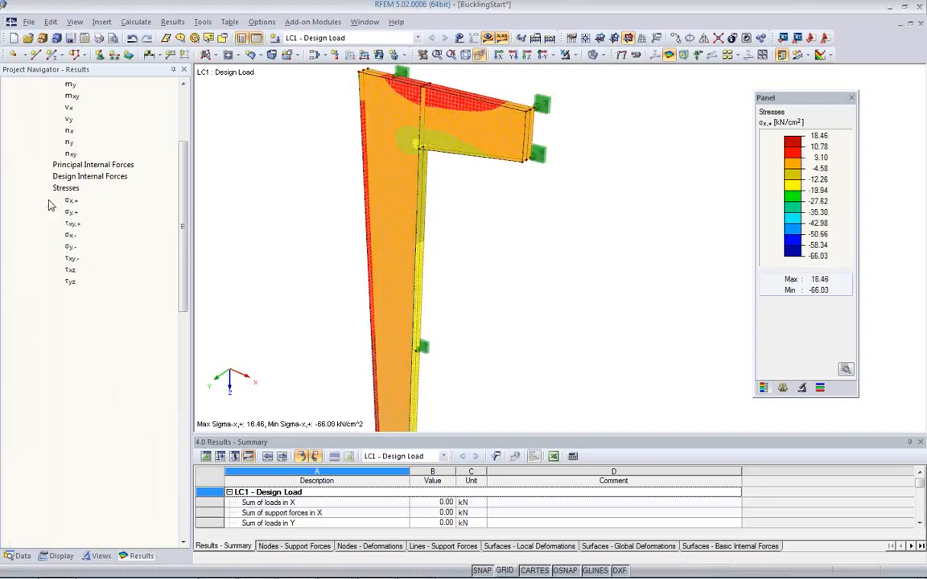
middle_click_drag(327, 268, 383, 257, "ctrl")
mouse_move(420, 221)
middle_mouse_down()
mouse_move(422, 375)
mouse_move(415, 230)
middle_mouse_up()
left_click_drag(181, 309, 179, 305)
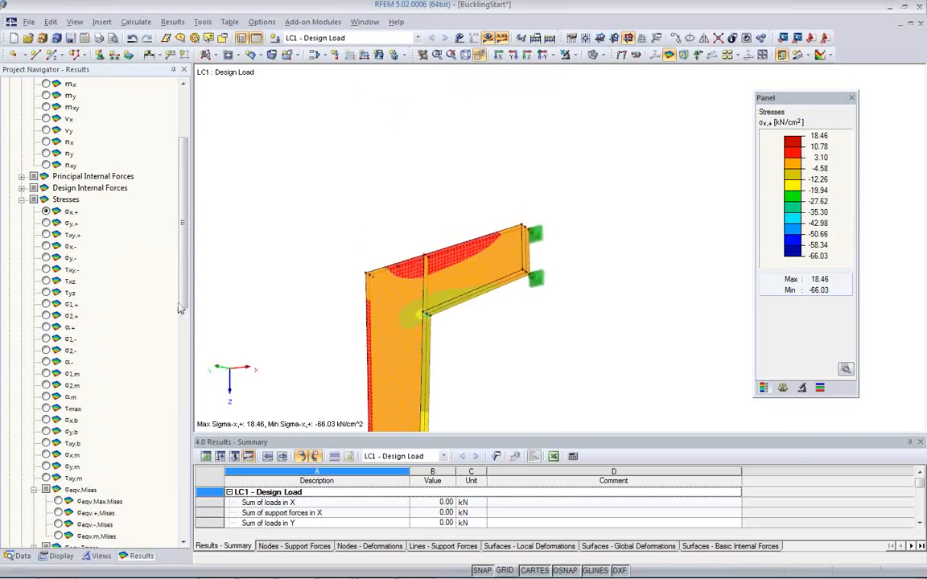
Step: Display the surface stress σy,- and examine it over the whole column
left_click(46, 258)
mouse_move(414, 391)
middle_mouse_down("ctrl")
mouse_move(434, 207)
mouse_move(425, 231)
mouse_move(420, 377)
middle_mouse_up("ctrl")
scroll(426, 235, "down", 5)
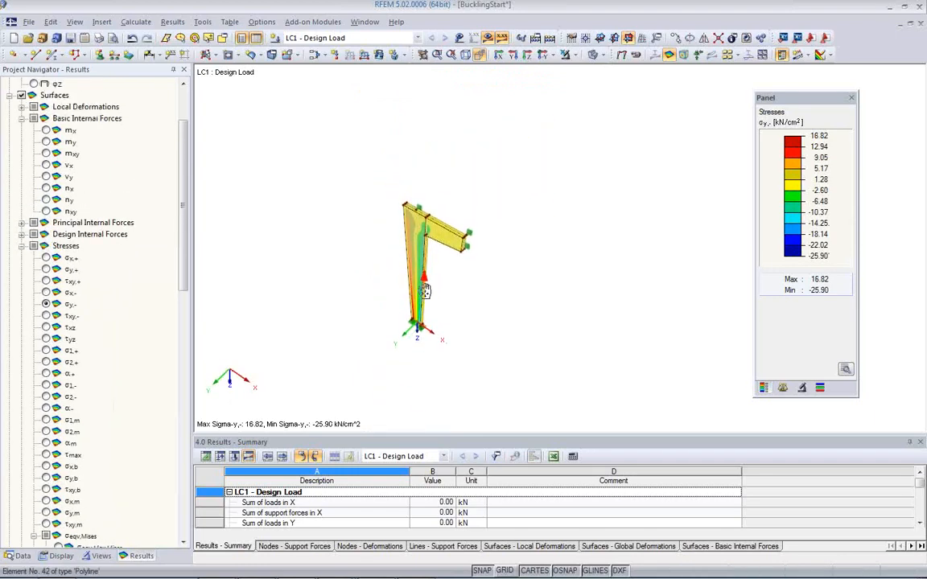
middle_click_drag(425, 281, 421, 315)
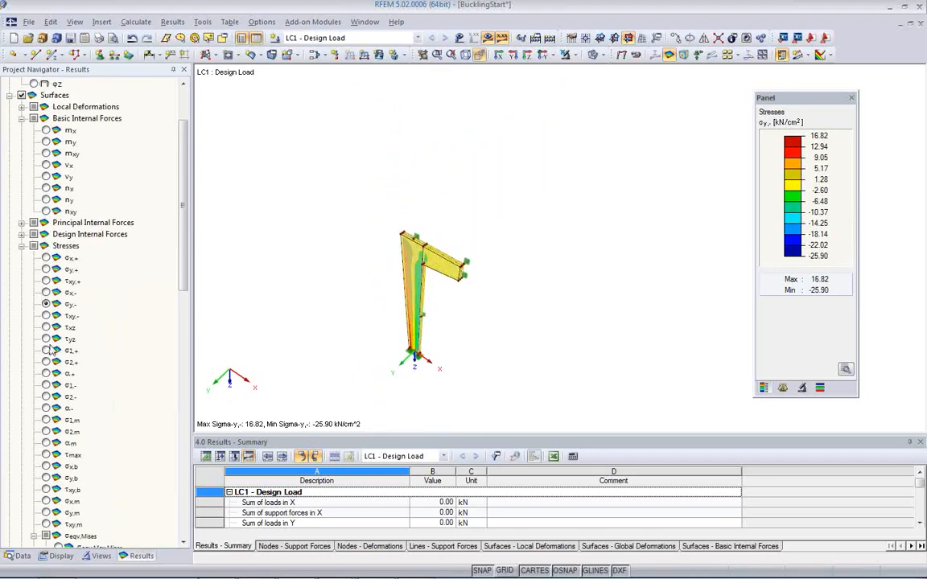
Step: Display the von Mises equivalent stress σeqv,Max,Mises, and examine it along the column and at the bracket corner
scroll(94, 283, "down", 4)
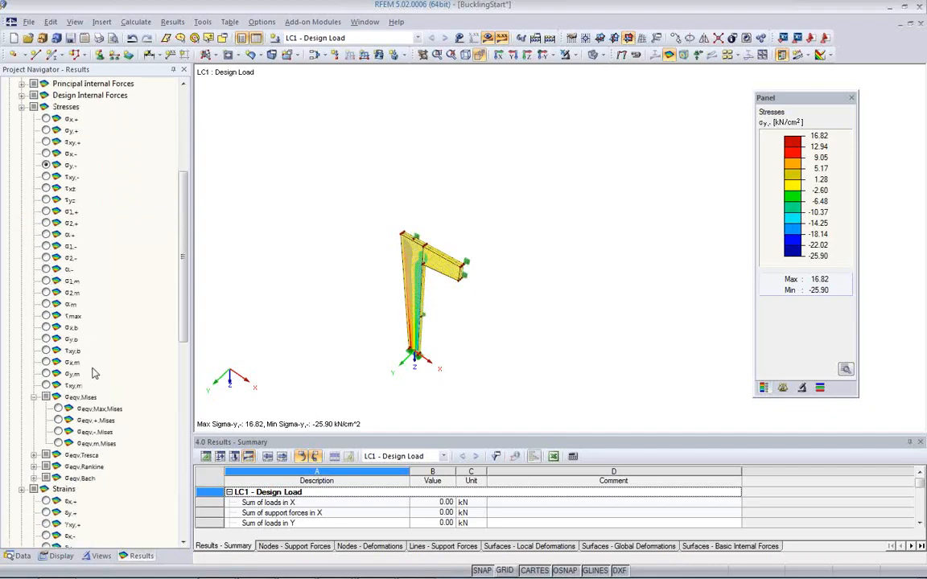
left_click(58, 409)
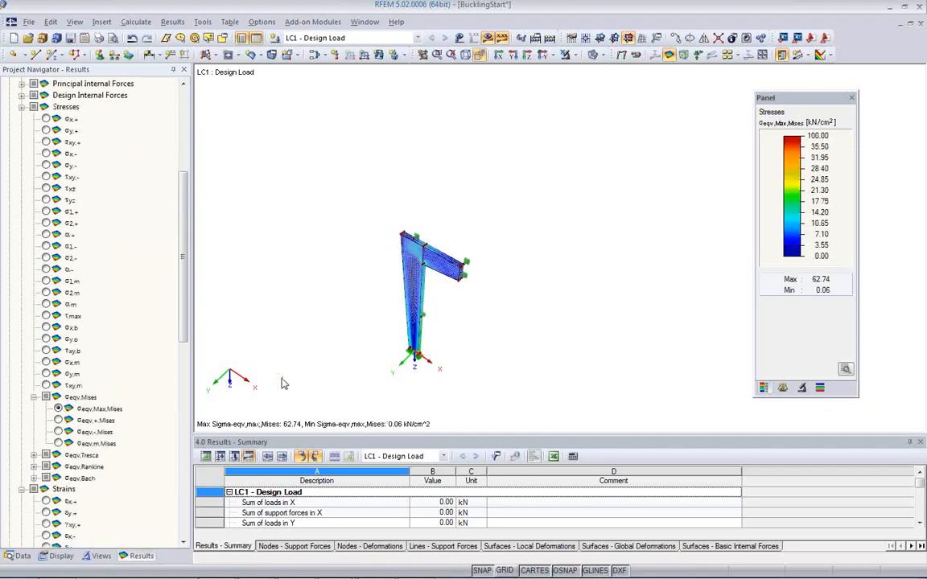
middle_click_drag(457, 314, 515, 207, "ctrl")
scroll(457, 262, "up", 3)
mouse_move(430, 260)
middle_mouse_down()
mouse_move(478, 165)
mouse_move(416, 189)
mouse_move(342, 192)
mouse_move(607, 218)
mouse_move(418, 264)
middle_mouse_up()
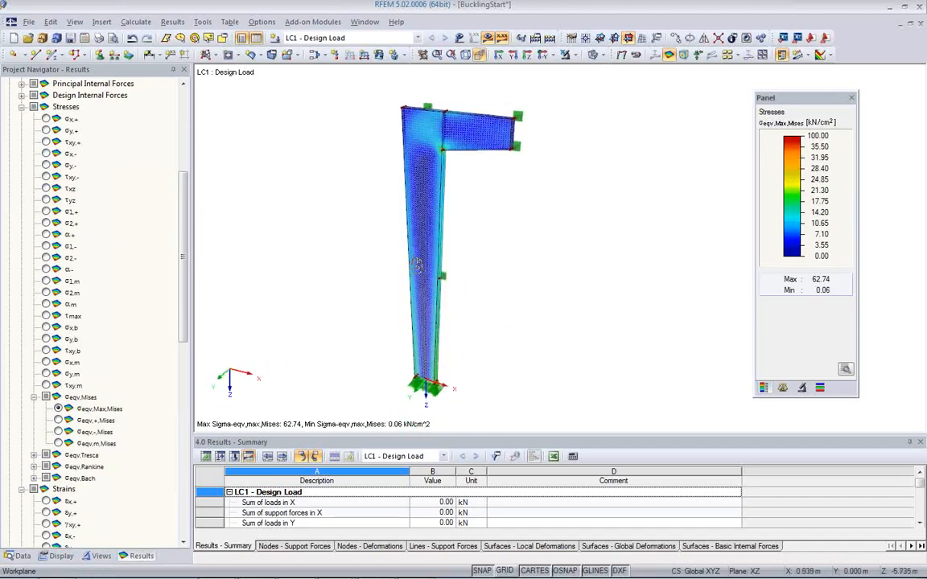
scroll(432, 172, "up", 4)
scroll(455, 146, "down", 5)
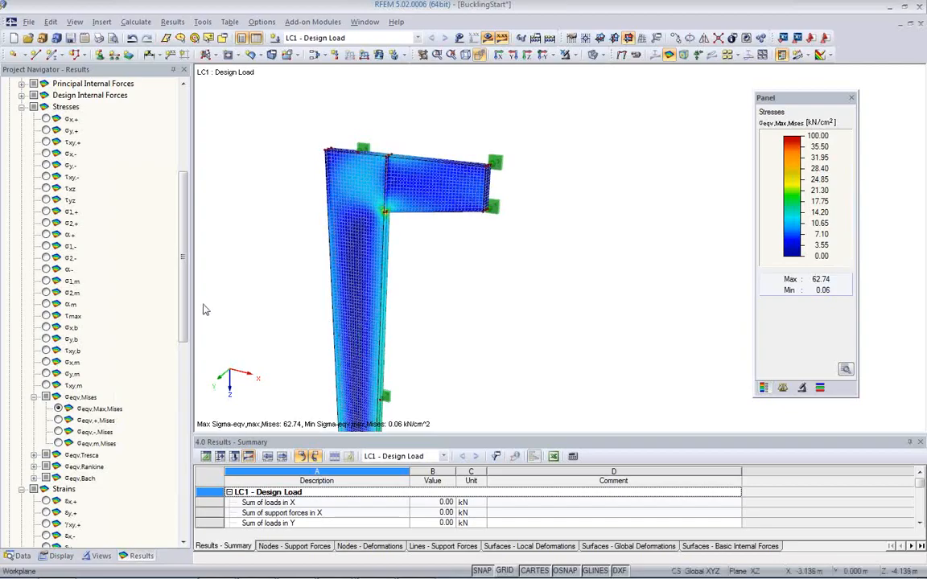
Step: Open the RF-STEEL Surfaces add-on module for the general stress analysis of steel surfaces
left_click(21, 556)
scroll(95, 346, "down", 4)
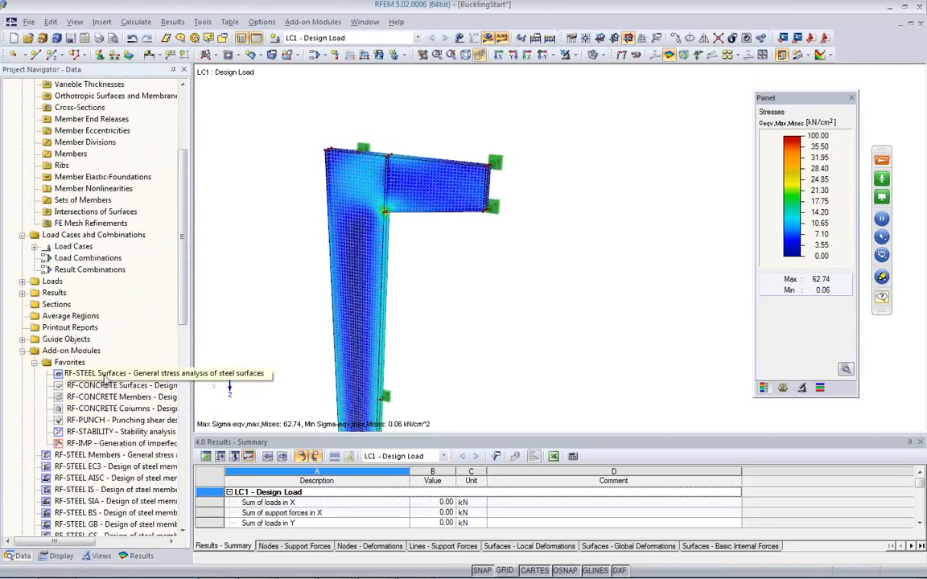
double_click(104, 375)
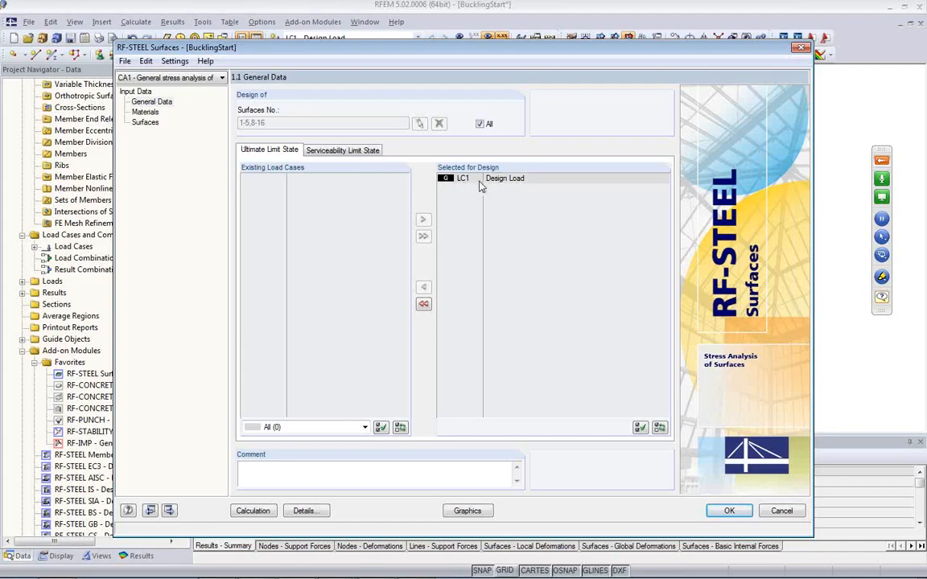
Step: Review the load cases for the ultimate and serviceability limit states, the material properties and the surface thicknesses
left_click(326, 150)
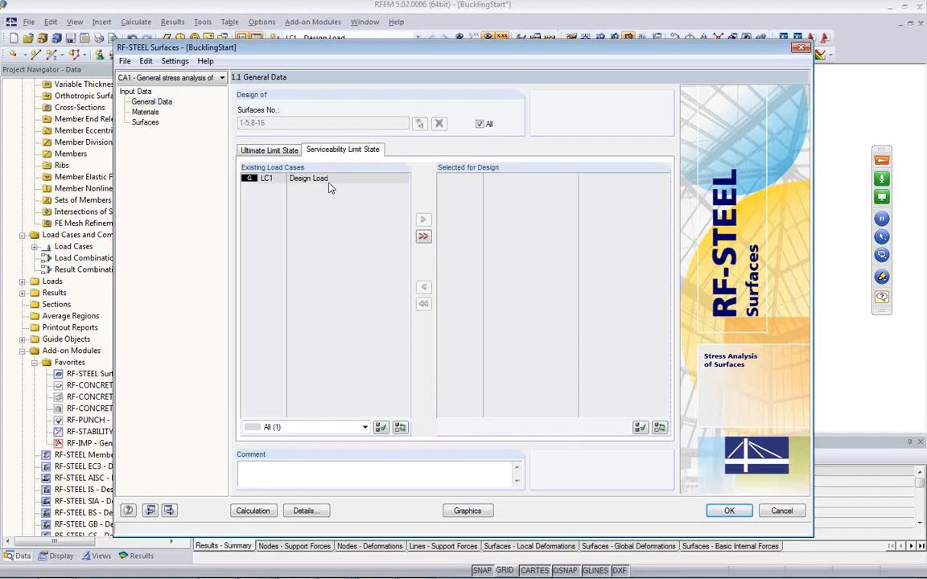
left_click(267, 149)
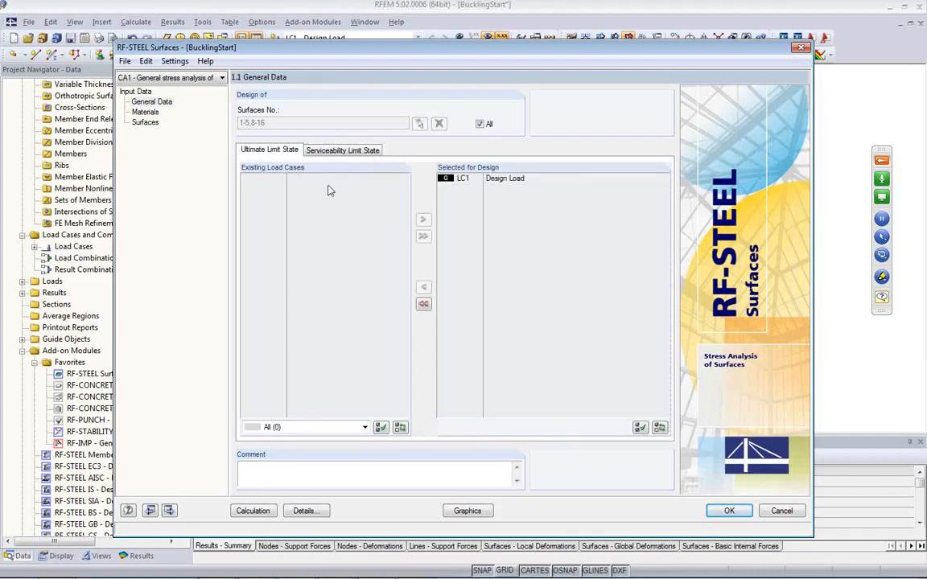
left_click(146, 112)
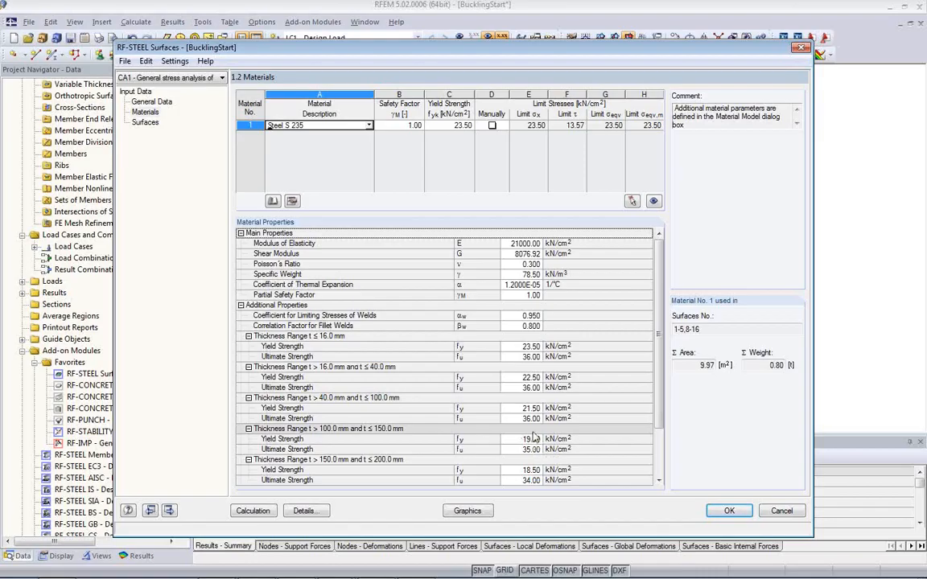
left_click(155, 127)
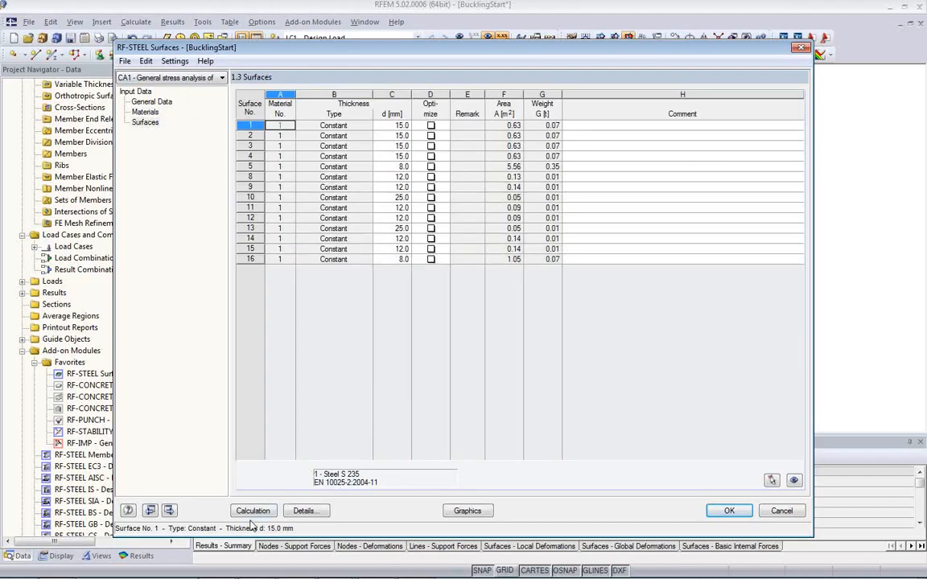
Step: Review the calculation details for the stresses, serviceability limits and analysis options, and accept them as they are
left_click(314, 515)
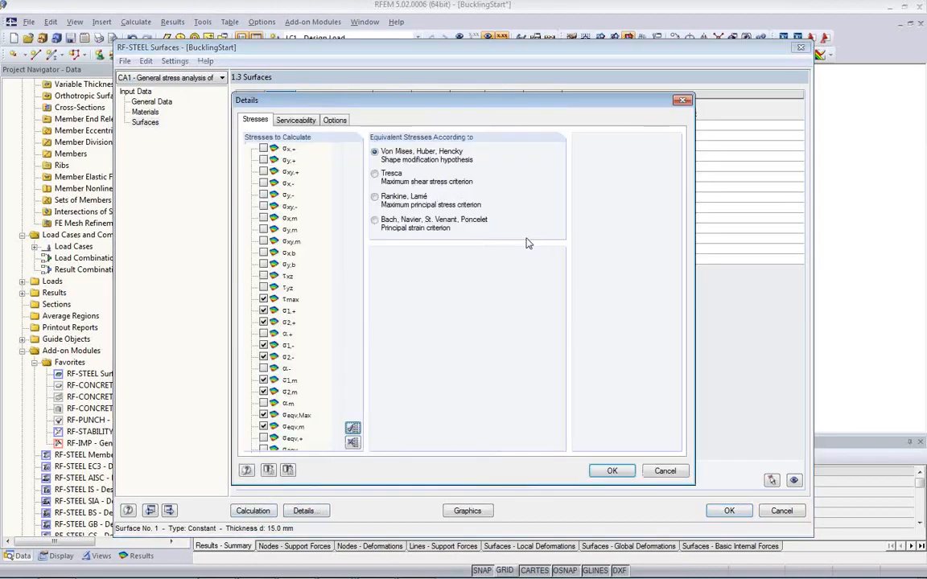
scroll(338, 271, "down", 1)
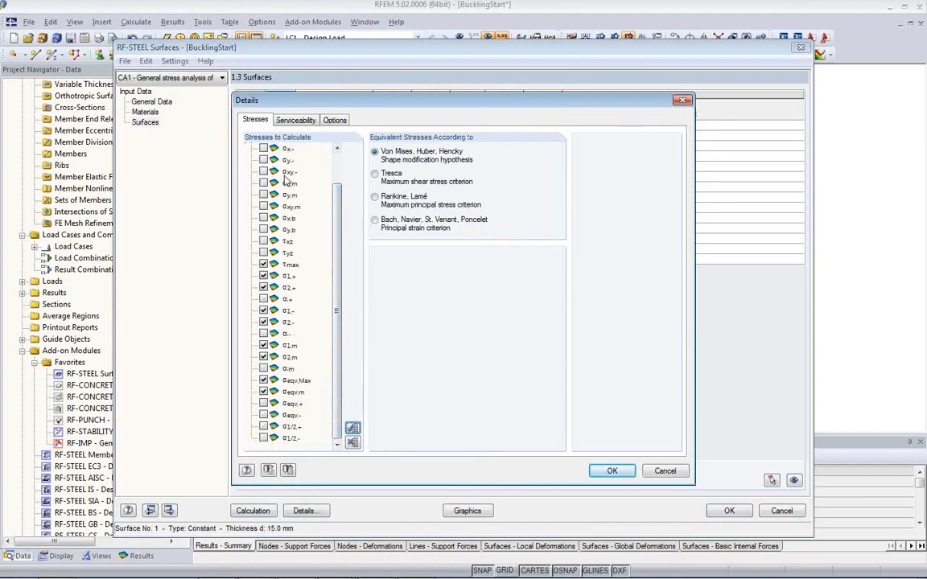
left_click(290, 122)
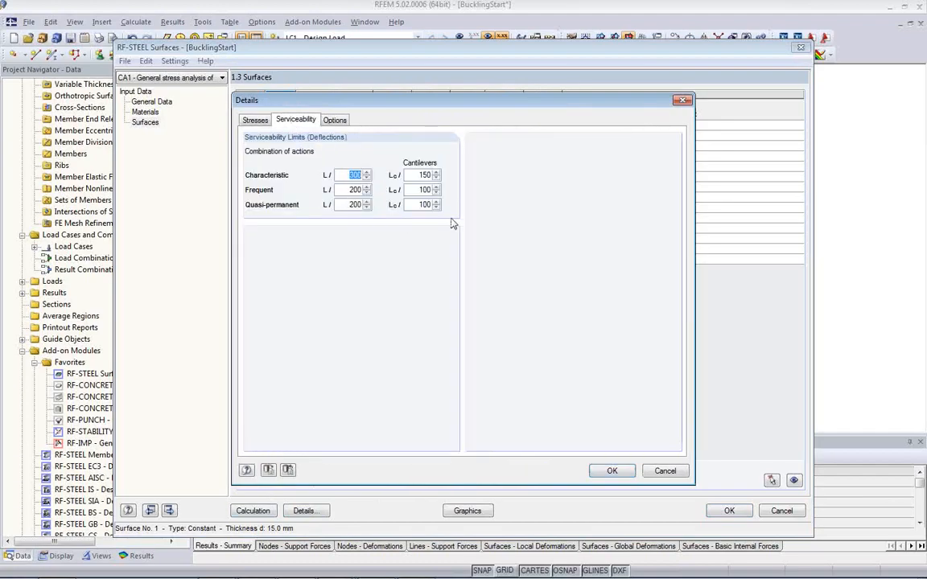
left_click(349, 189)
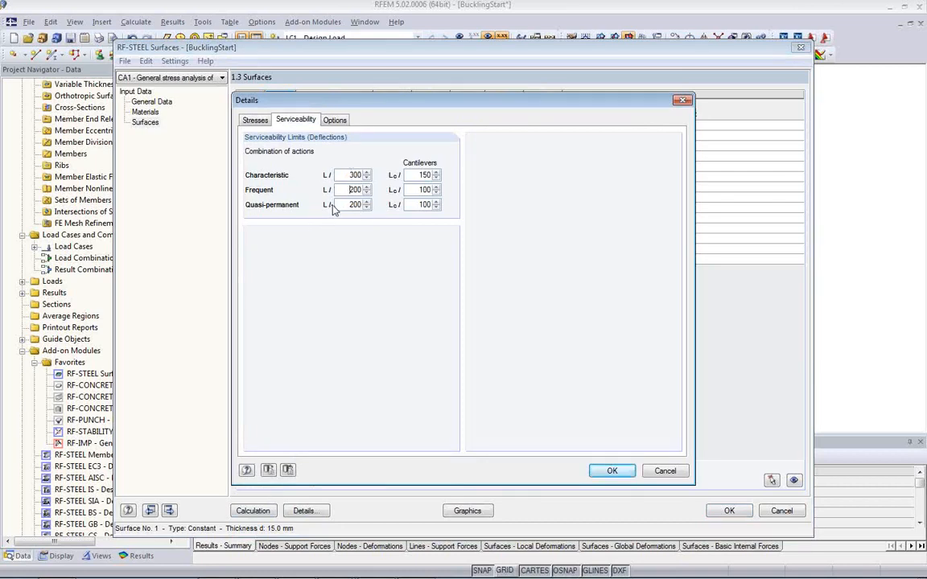
left_click(336, 121)
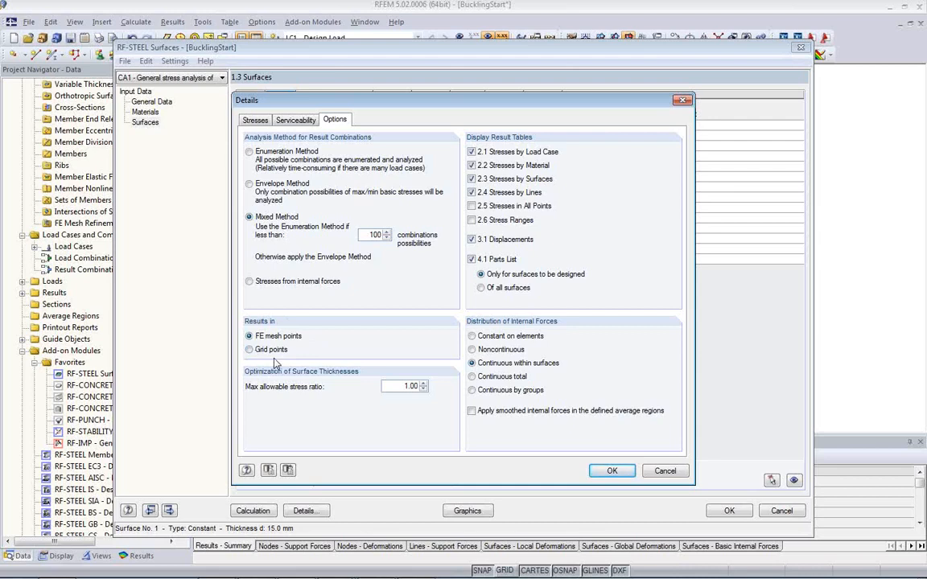
left_click(612, 472)
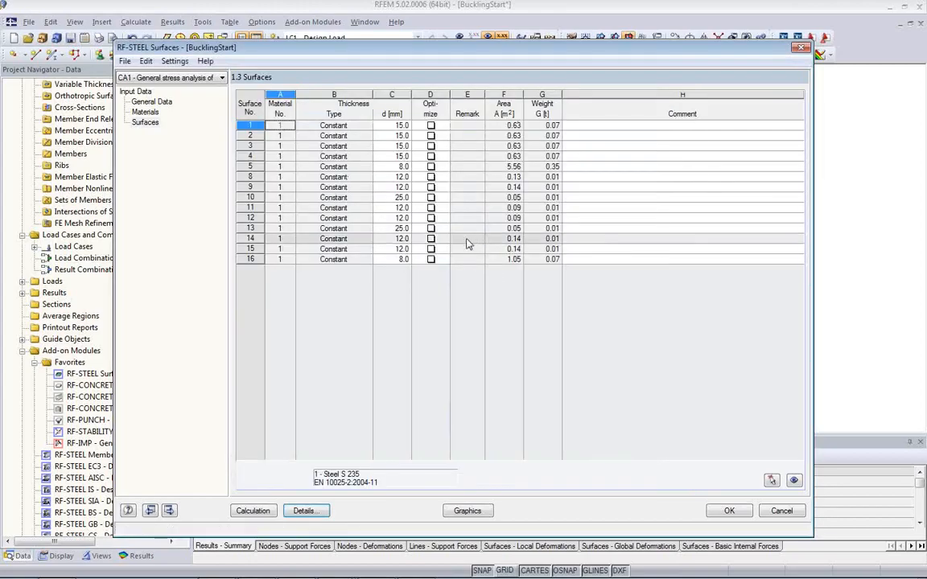
Step: Run the surface stress design, and show the location of the σeqv,Max result on the model beside the results table
left_click(260, 512)
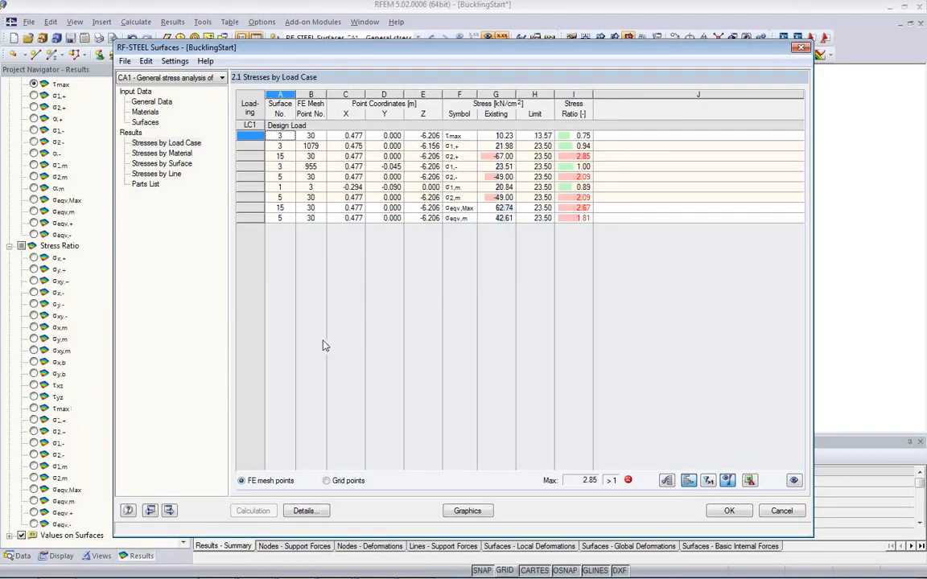
left_click(459, 208)
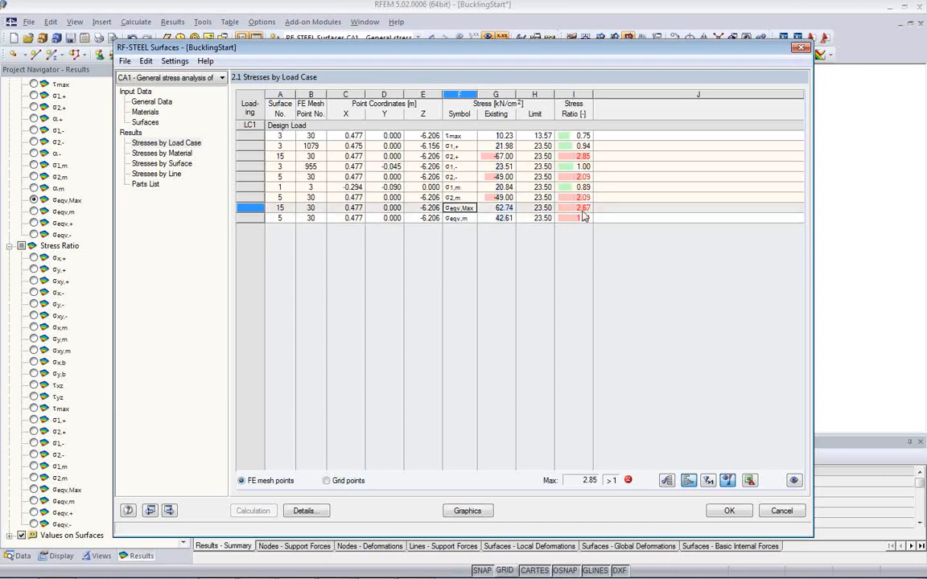
left_click_drag(391, 44, 452, 351)
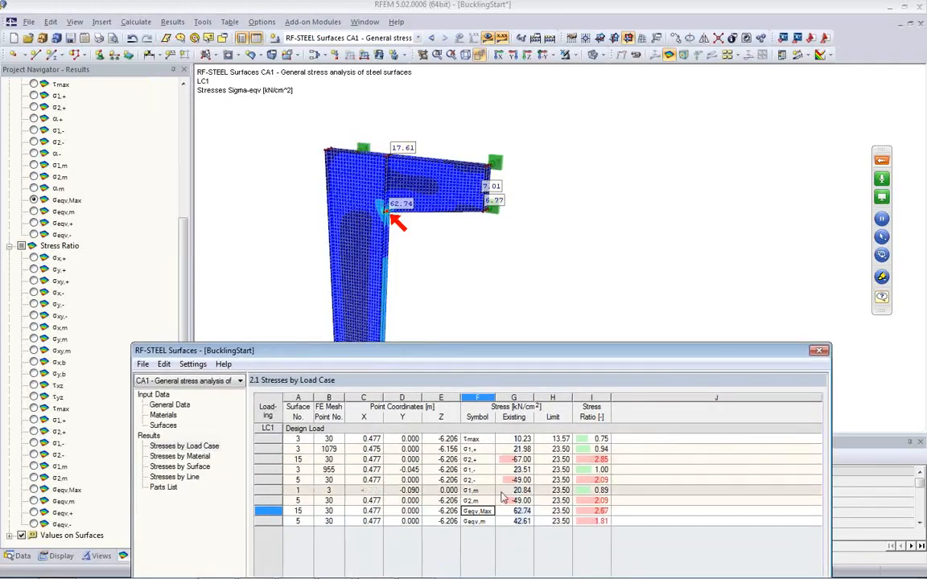
Step: Compare the σeqv,m, τmax and σ1,+ results on the model, then return to σeqv,Max in the full results table
left_click(478, 523)
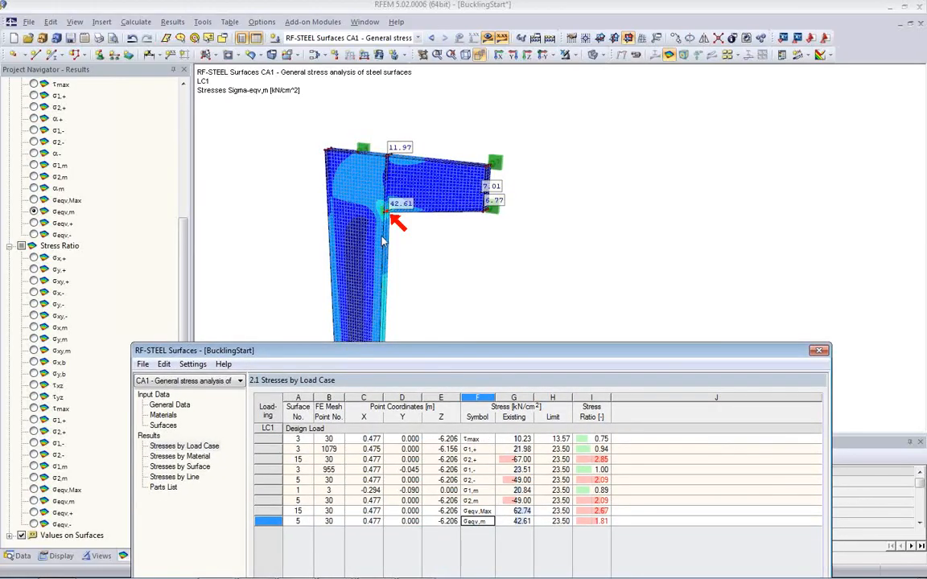
left_click(471, 440)
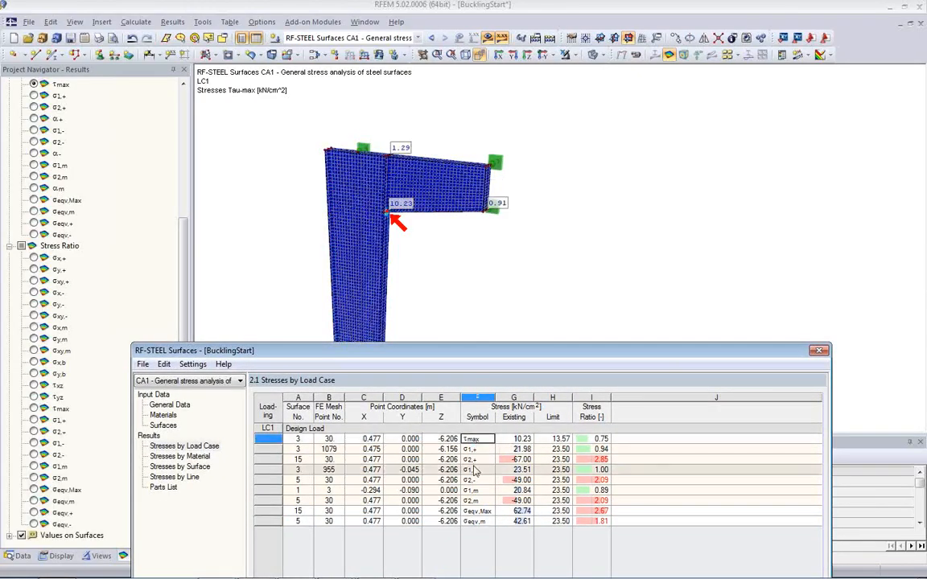
left_click(469, 450)
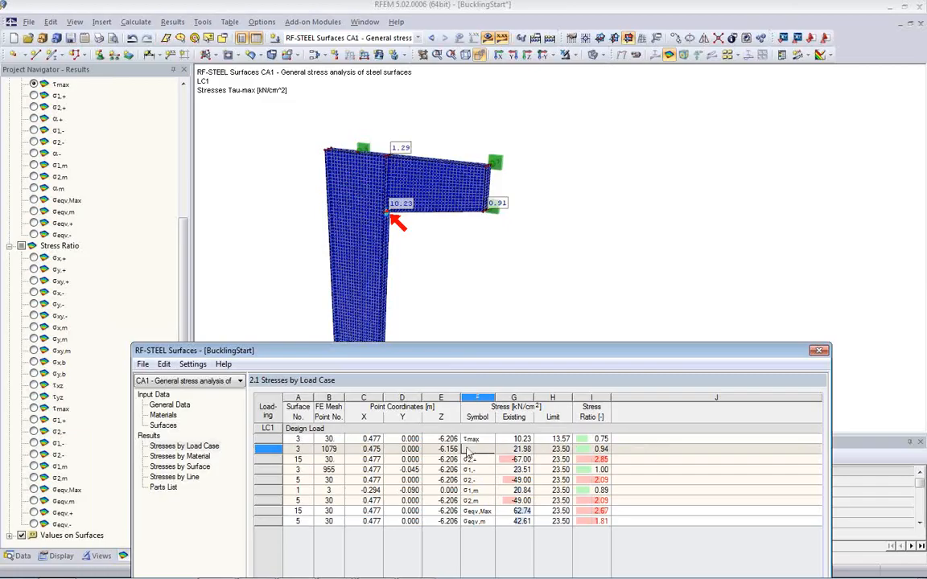
left_click(477, 512)
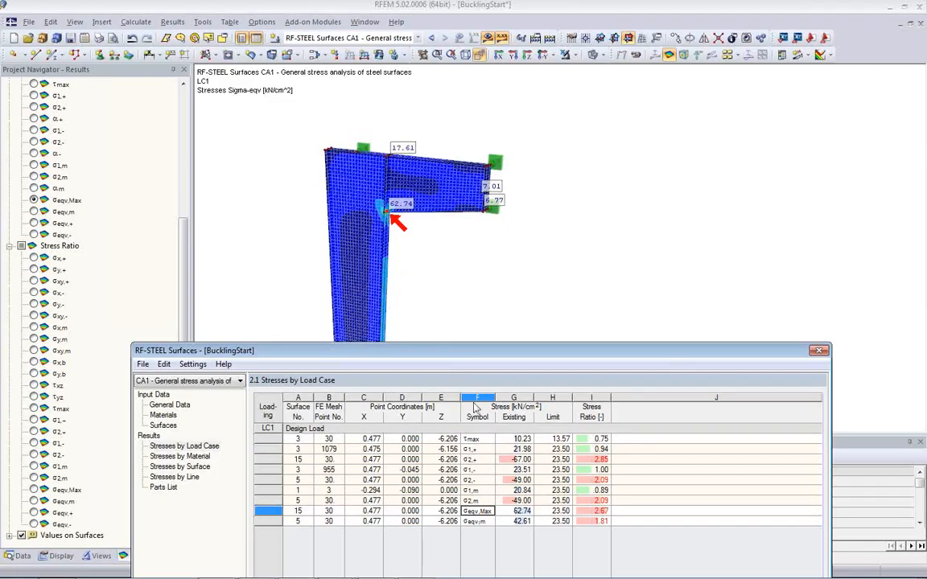
left_click_drag(450, 352, 448, 80)
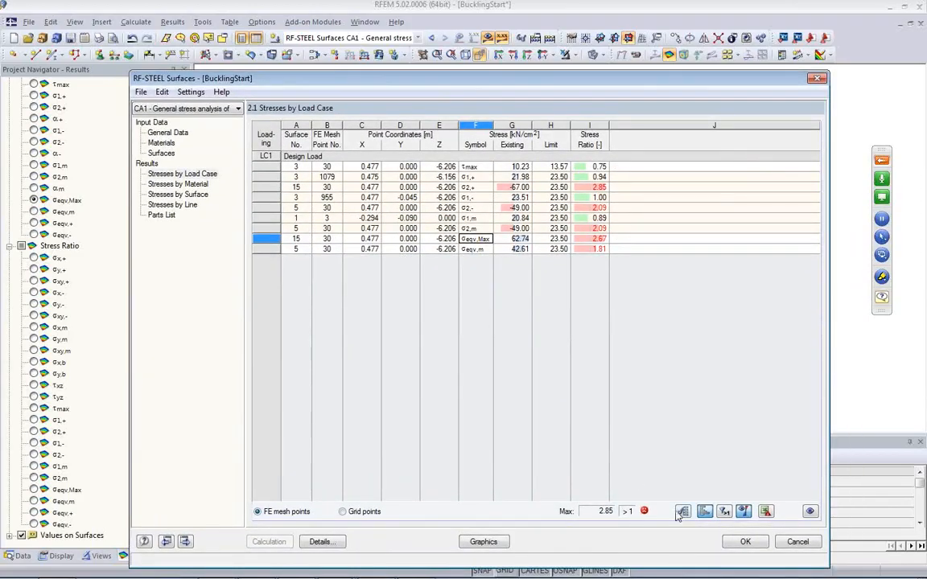
Step: Show the σeqv,Max stresses on the model and examine the inner corner between the column and the bracket
left_click(477, 542)
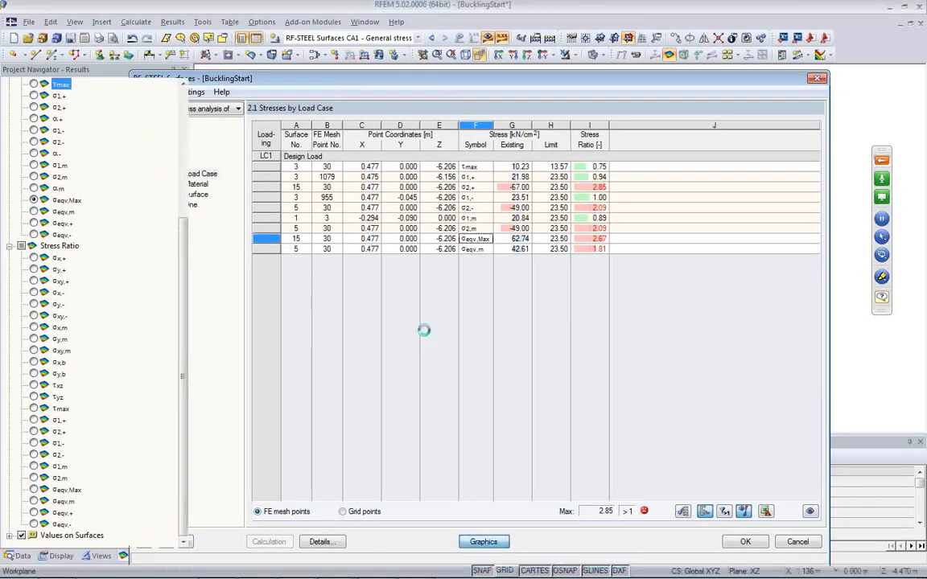
middle_click_drag(408, 255, 337, 257, "ctrl")
scroll(360, 211, "up", 3)
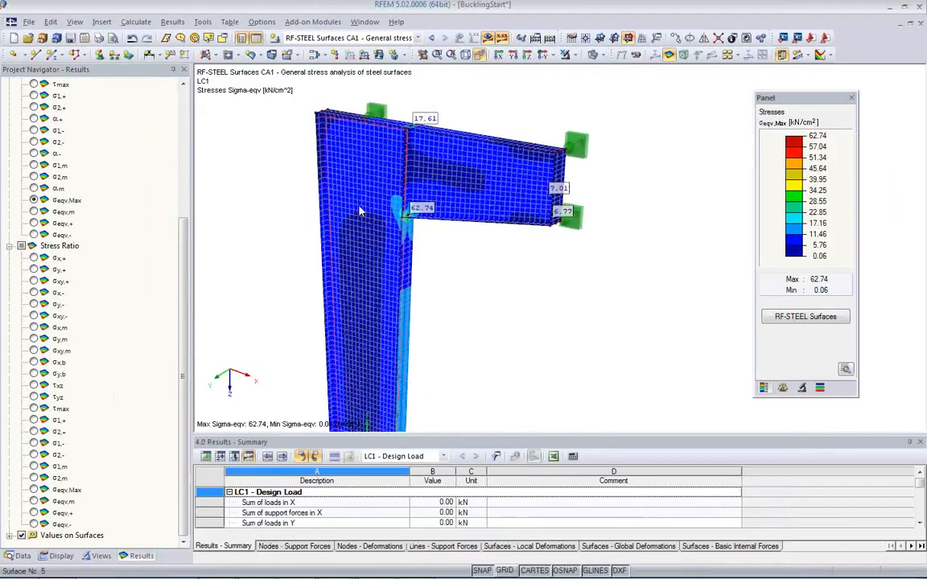
scroll(369, 213, "up", 5)
middle_click_drag(522, 264, 538, 240, "ctrl")
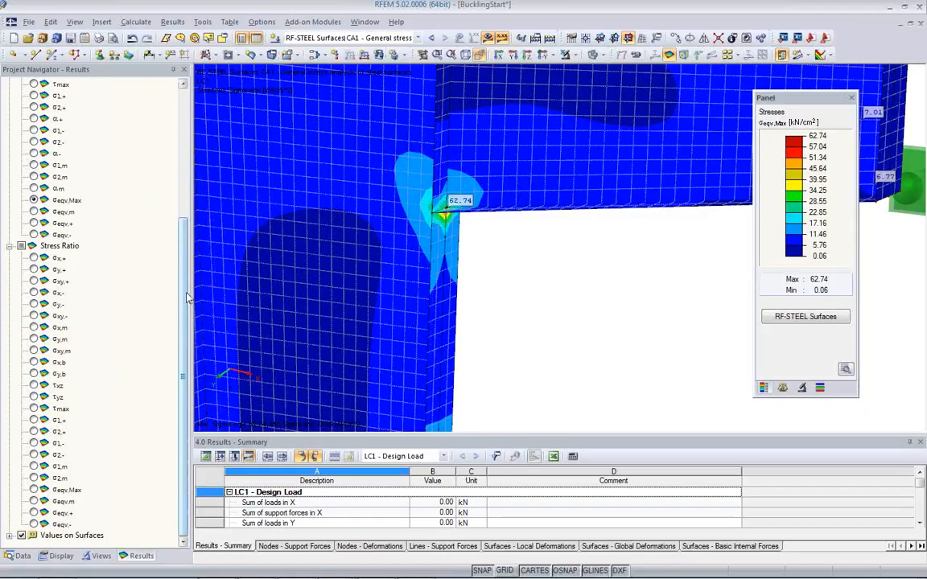
Step: Display the σeqv,Max stress ratio and examine its distribution around the inner corner of the bracket connection from several angles
left_click(33, 491)
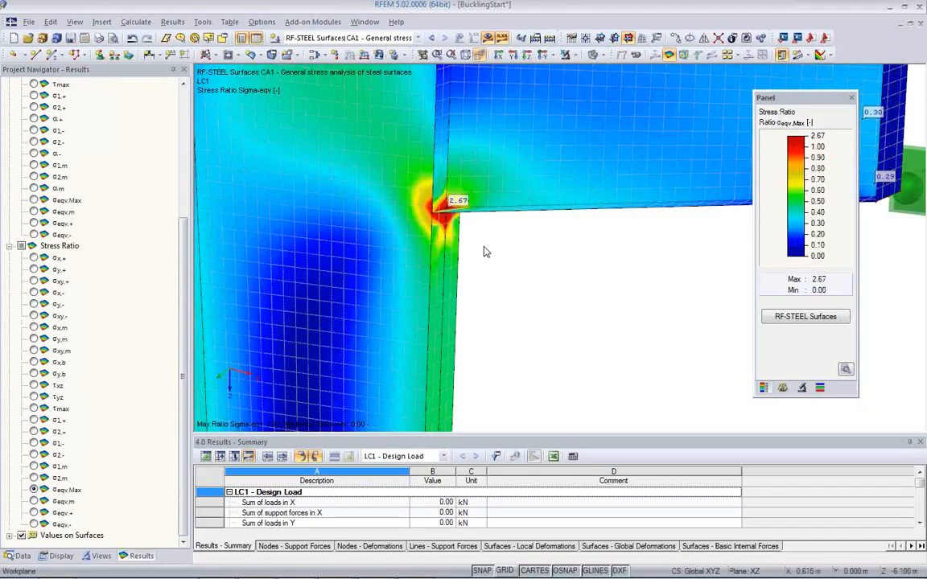
middle_click_drag(480, 253, 704, 228, "ctrl")
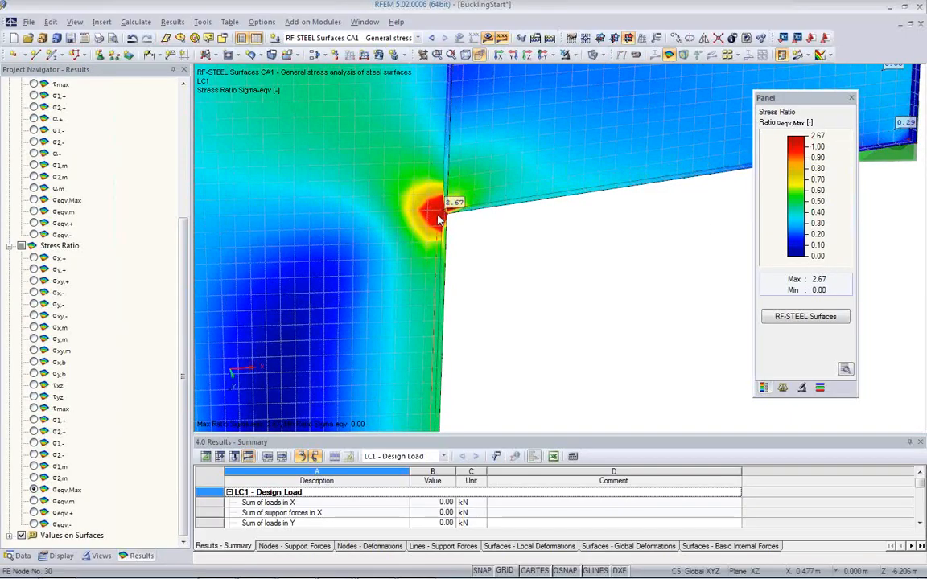
scroll(439, 221, "up", 2)
scroll(440, 221, "up", 5)
middle_click_drag(536, 239, 392, 264, "ctrl")
scroll(392, 264, "down", 5)
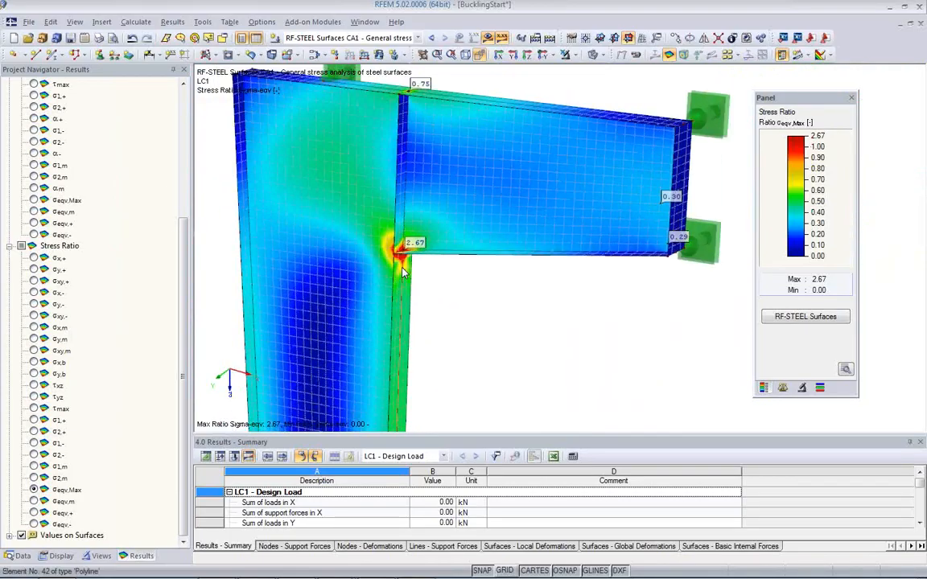
middle_click_drag(428, 288, 432, 246)
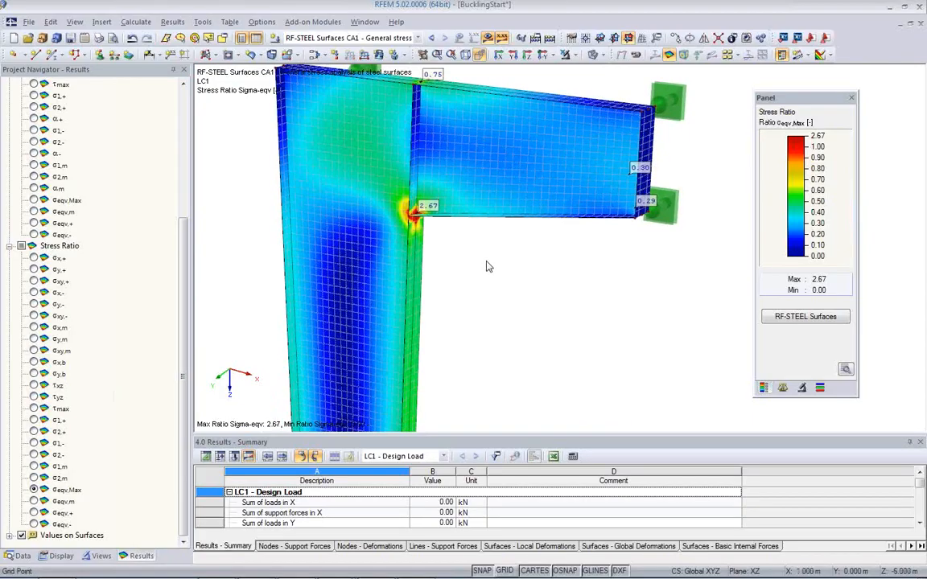
Step: Review the result grid settings of the column web surface, leaving them unmodified
double_click(372, 203)
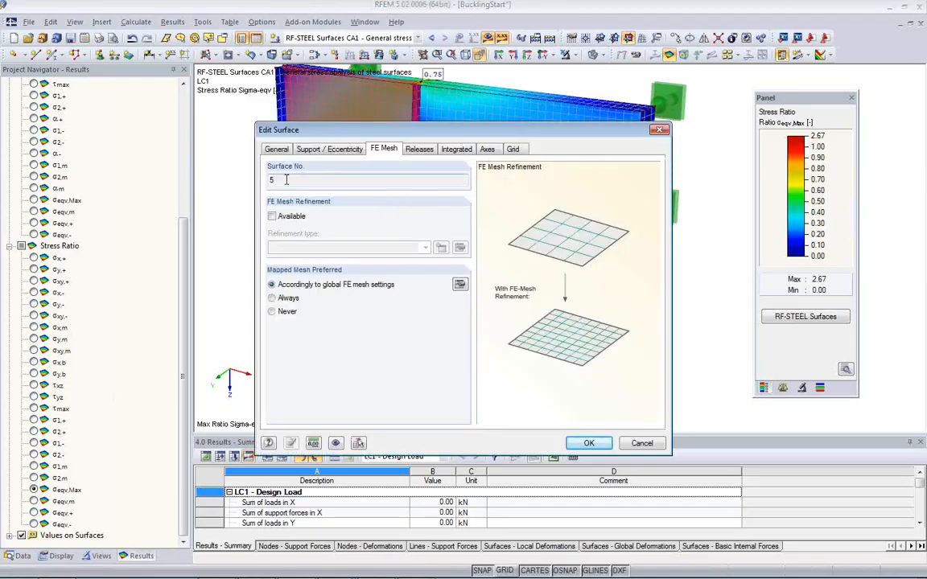
left_click(514, 150)
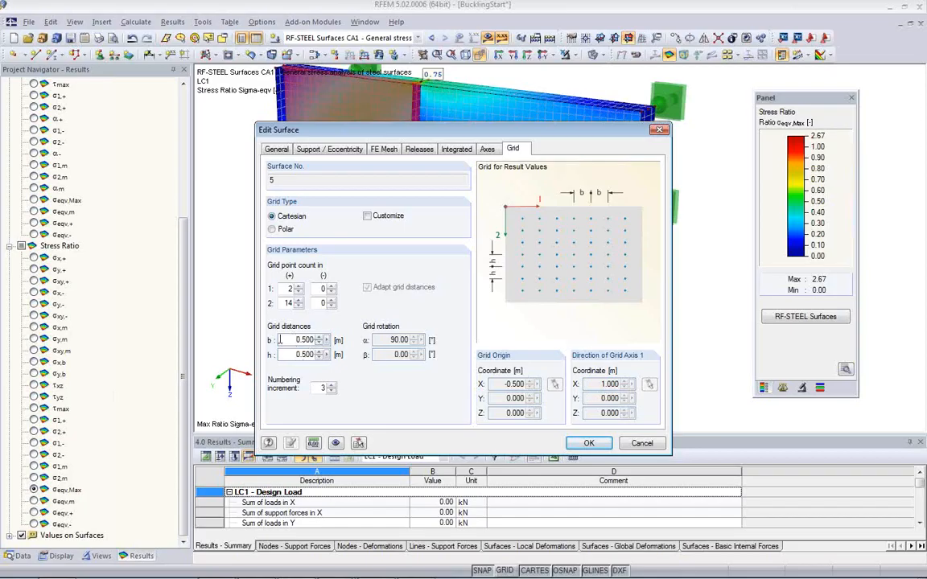
left_click(642, 444)
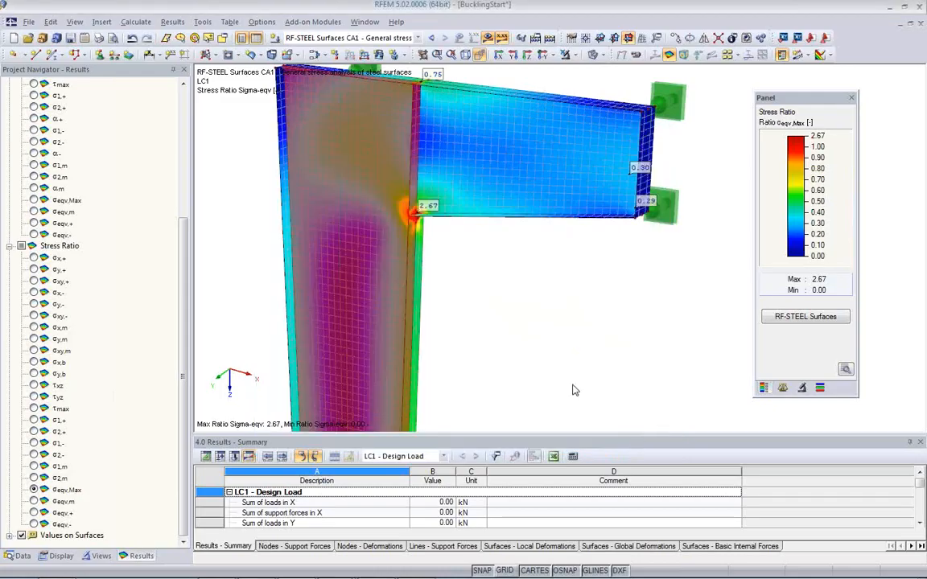
Step: Reopen the stress results by load case and try to switch them from FE mesh points to grid points
left_click(805, 317)
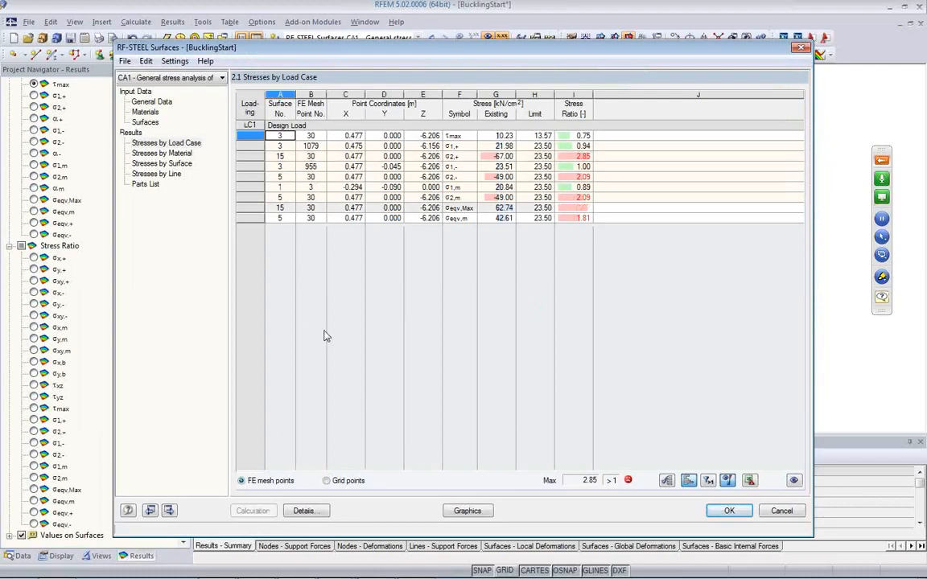
left_click(327, 481)
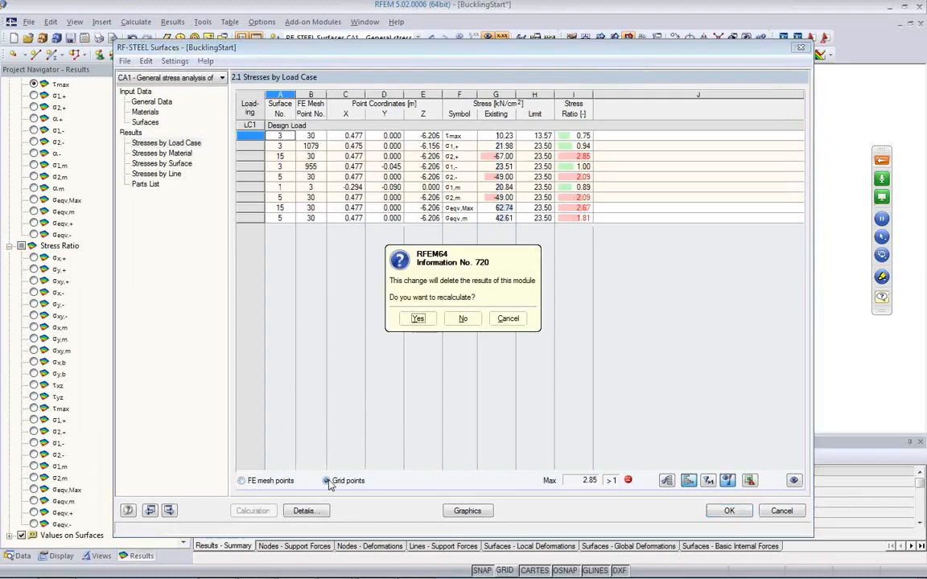
left_click(508, 320)
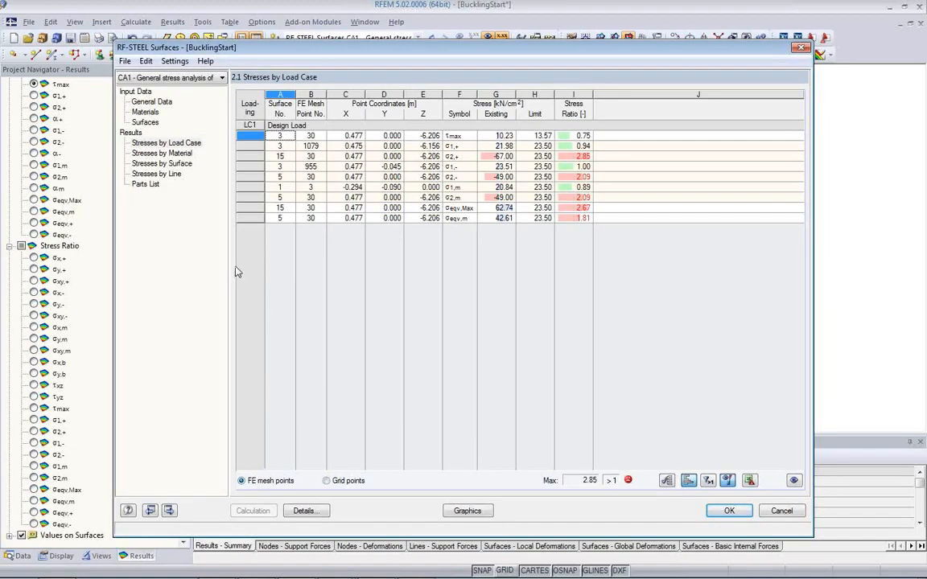
Step: Review the calculation options for the result points and the distribution of internal forces, and accept them as they are
left_click(304, 513)
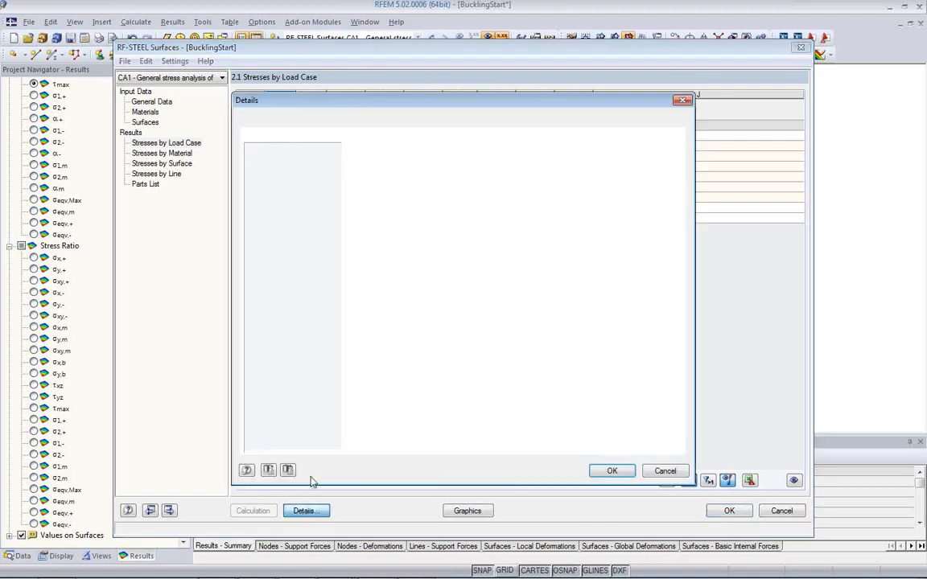
left_click(334, 120)
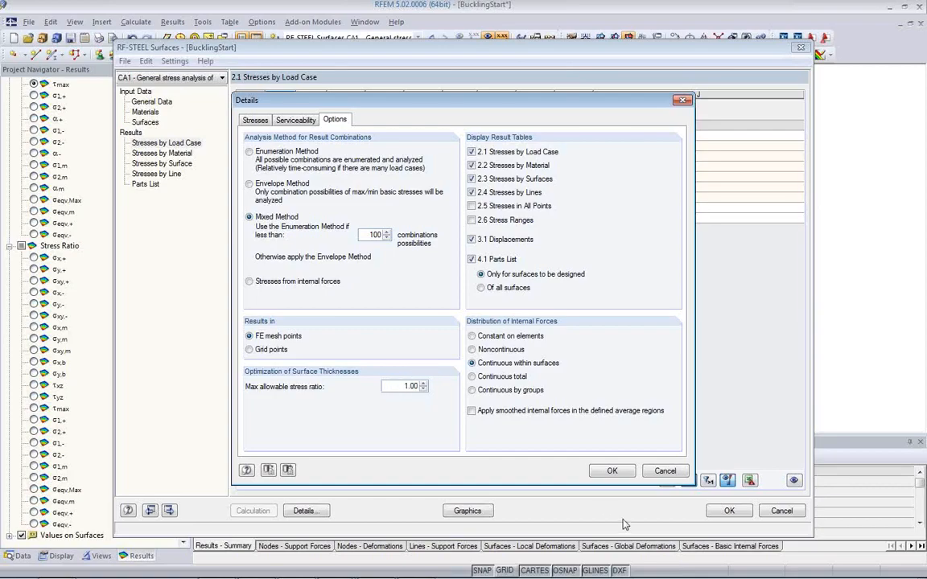
left_click(612, 471)
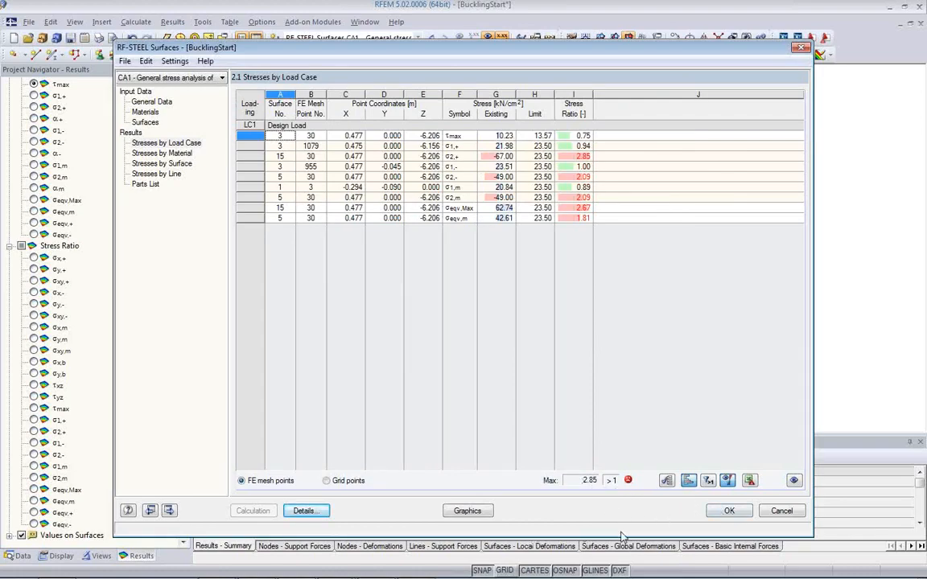
Step: Return to the model graphics, show the σeqv,Max stress ratio again and inspect the overstressed corner up close
left_click(467, 511)
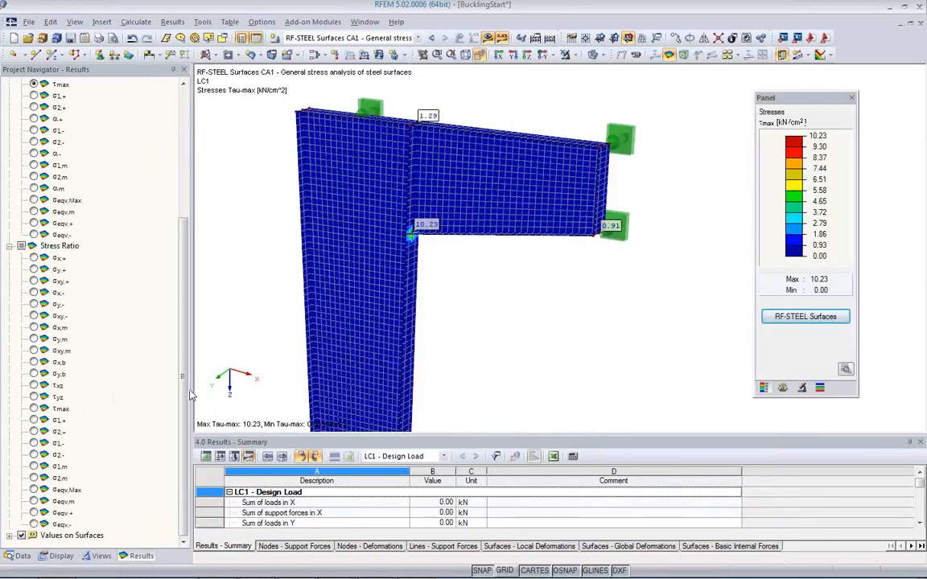
left_click(33, 490)
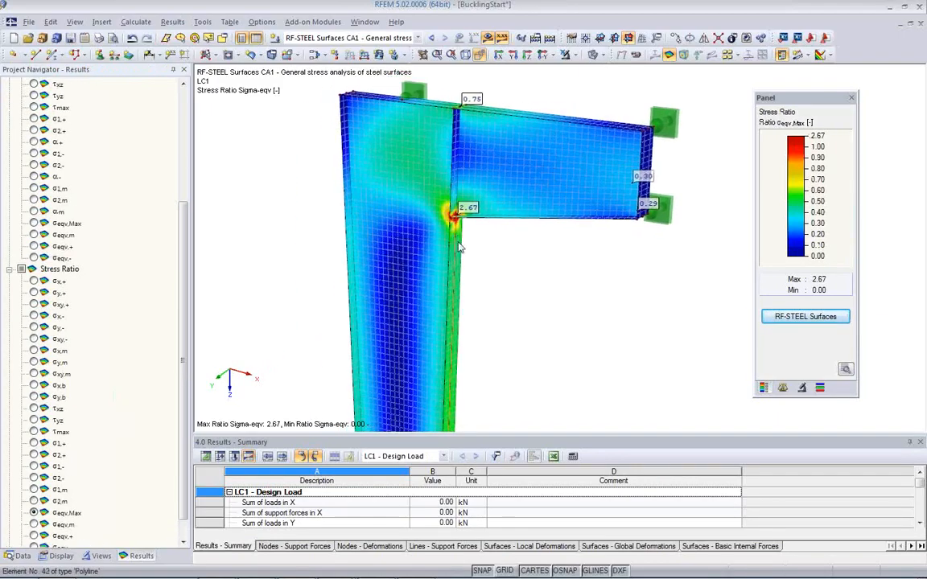
scroll(468, 240, "up", 5)
middle_click_drag(469, 240, 445, 256, "ctrl")
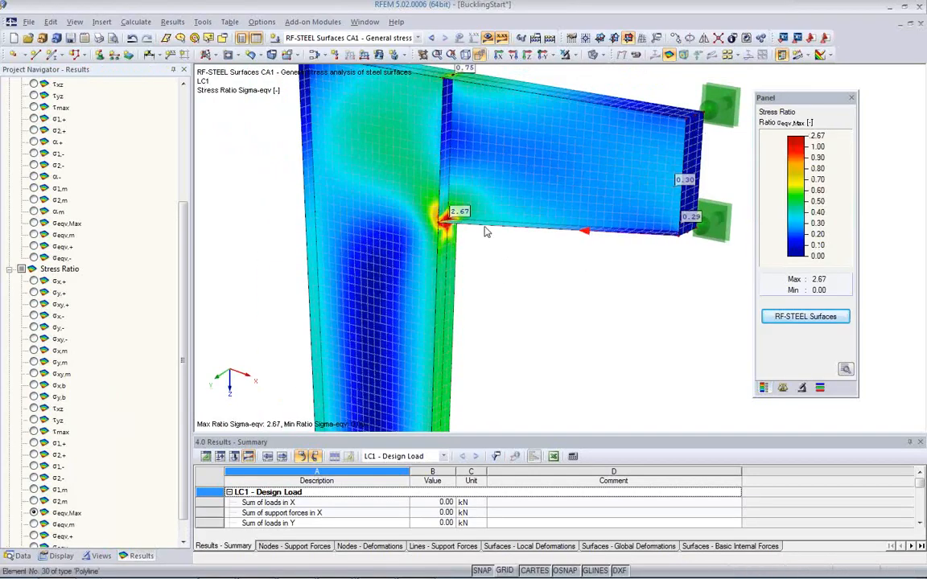
scroll(464, 244, "up", 2)
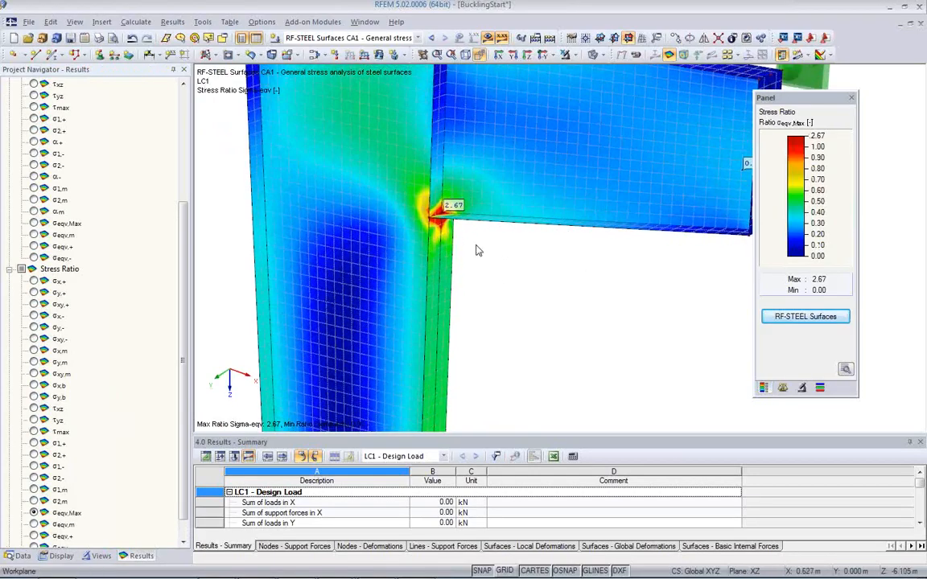
middle_click_drag(469, 238, 577, 258, "ctrl")
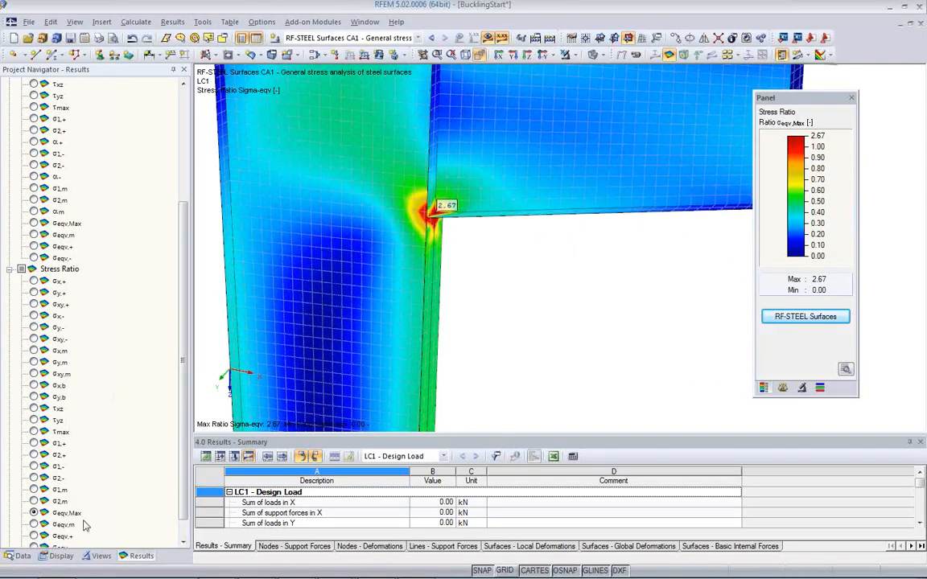
Step: Show the materials input table, check the material model of Steel S 235, and list the materials in the model data
left_click(206, 457)
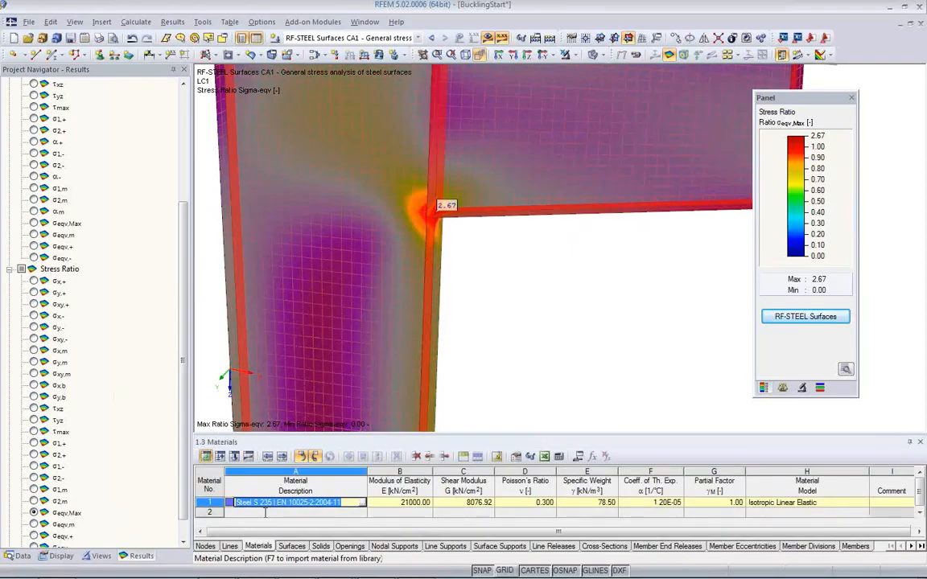
left_click(780, 503)
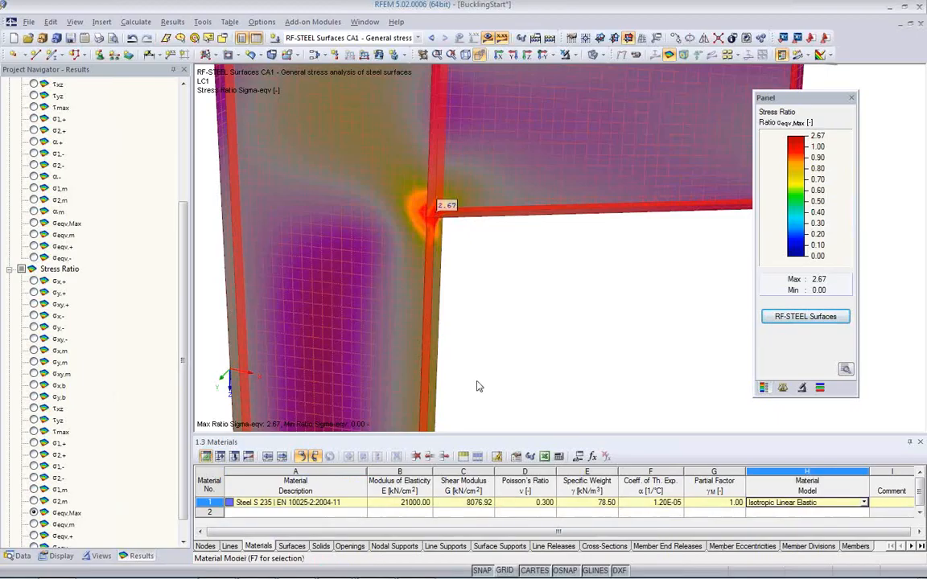
left_click(475, 316)
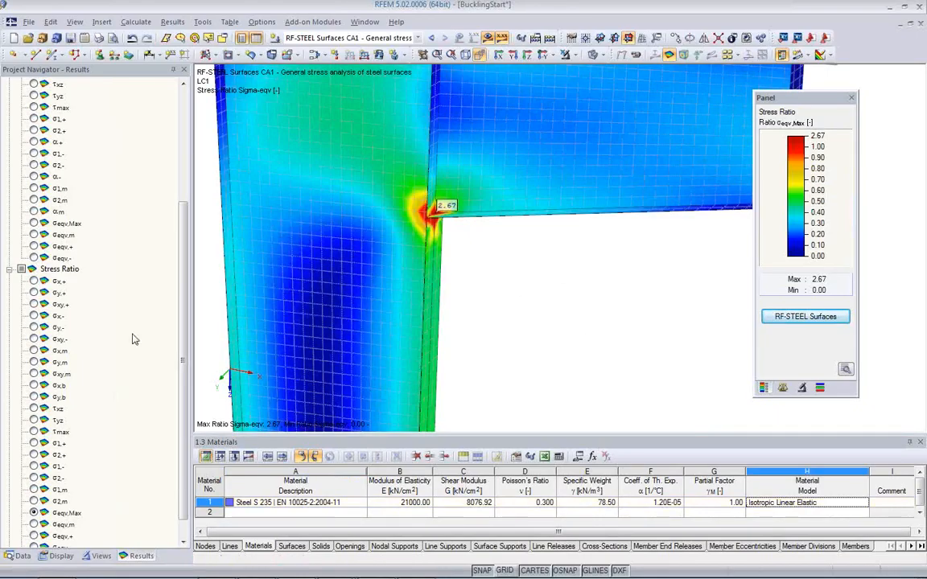
left_click(18, 556)
scroll(64, 171, "up", 5)
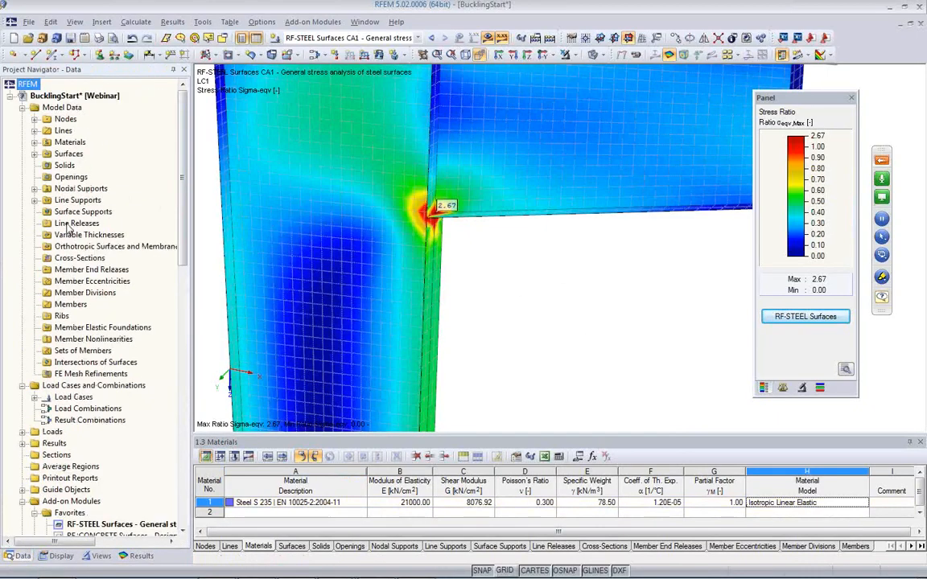
left_click(35, 143)
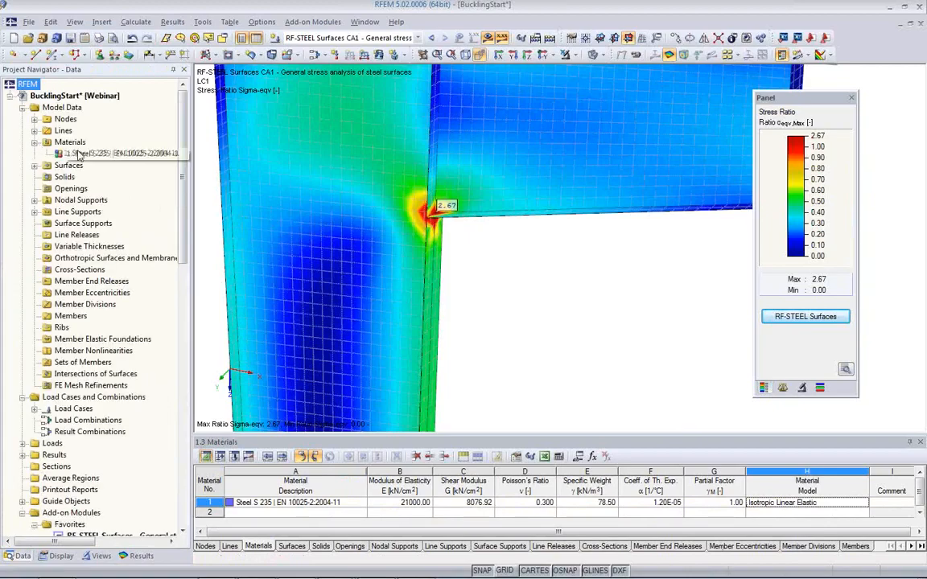
Step: Change the material model of Steel S 235 to Isotropic Plastic 2D/3D and agree to delete all results
left_click(861, 504)
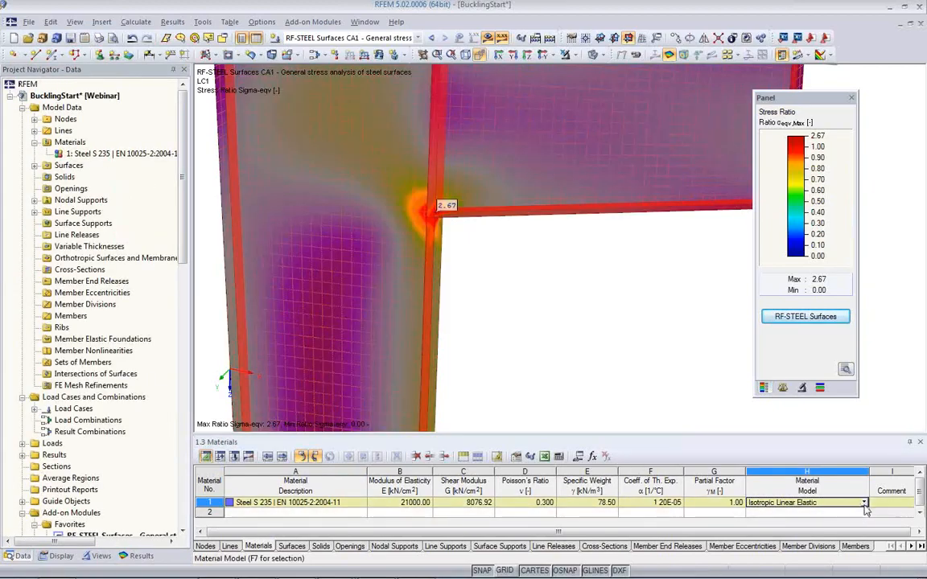
left_click(863, 504)
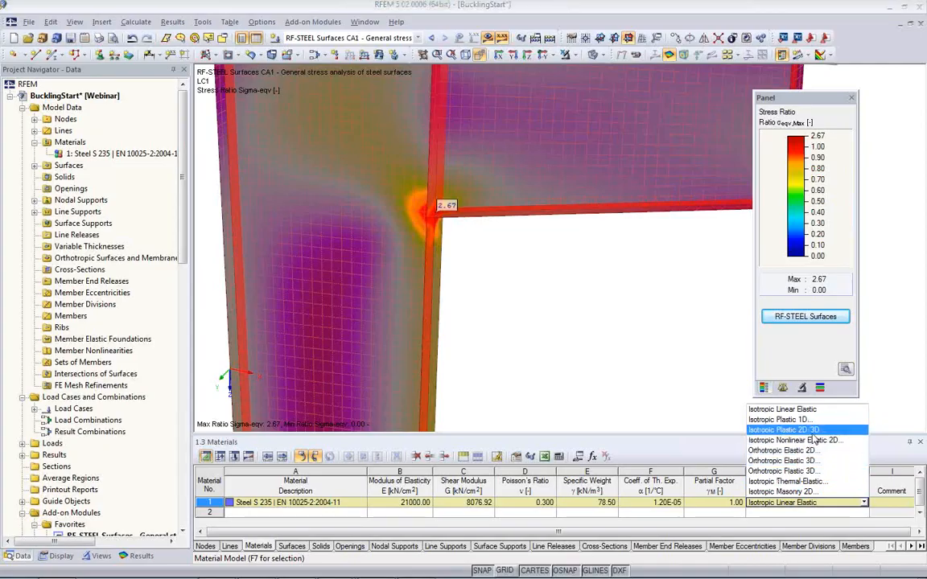
left_click(811, 433)
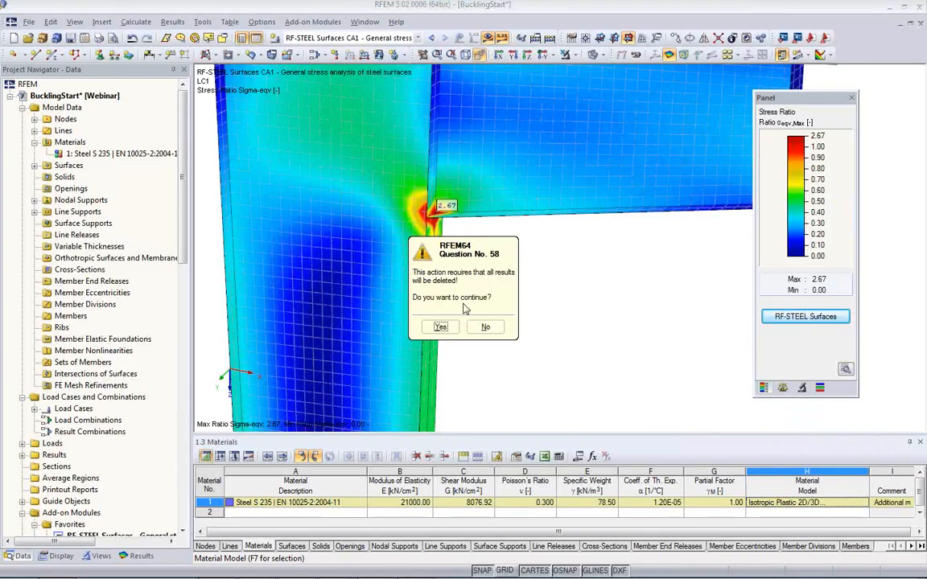
left_click(441, 326)
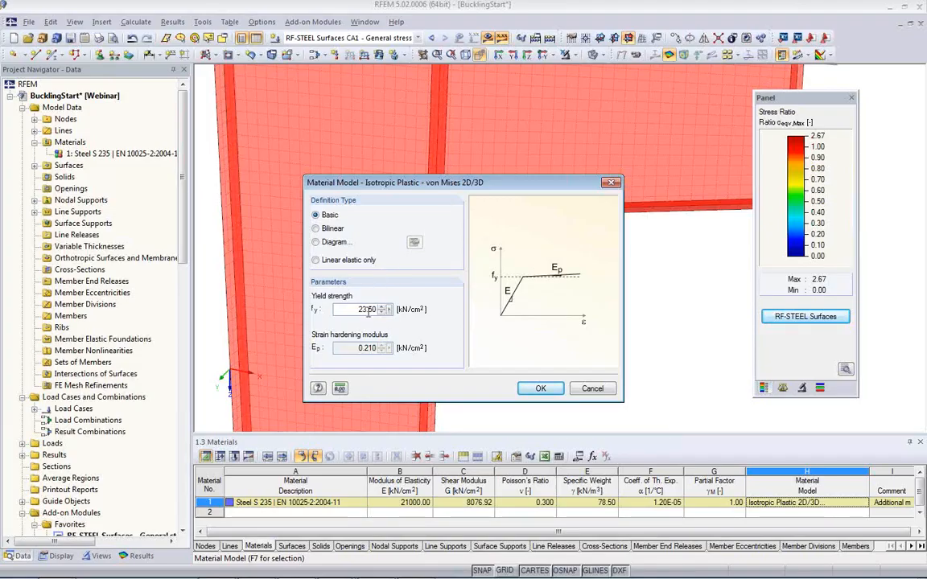
Step: Review the yield strength and the Bilinear and Diagram definition types of the Isotropic Plastic 2D/3D model, including its stress-strain diagram
left_click_drag(352, 310, 408, 313)
left_click(355, 312)
left_click(322, 230)
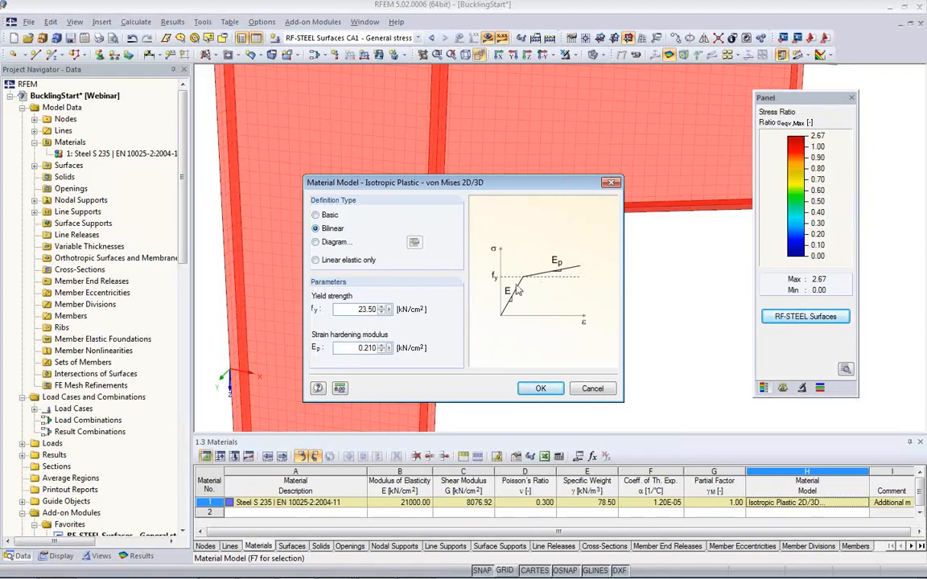
left_click(316, 241)
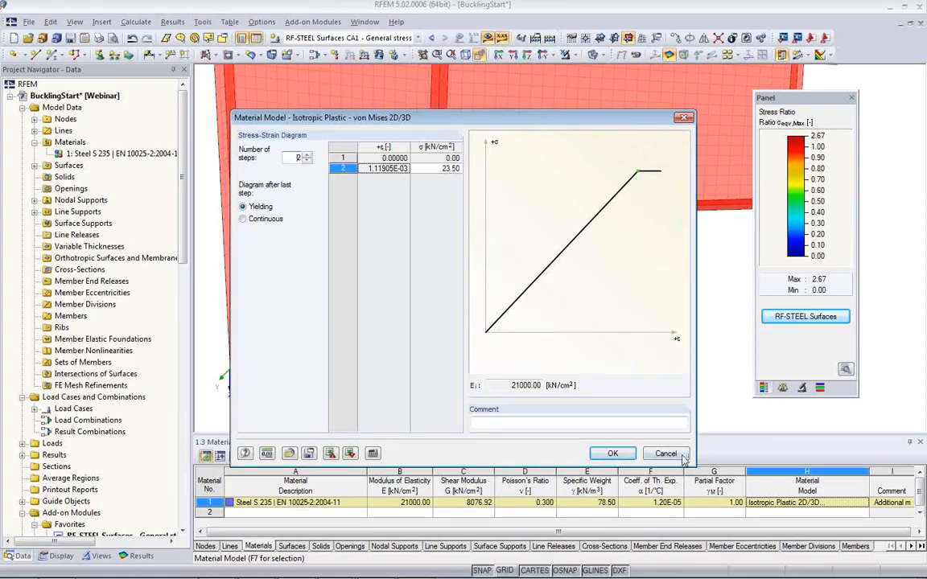
left_click(612, 453)
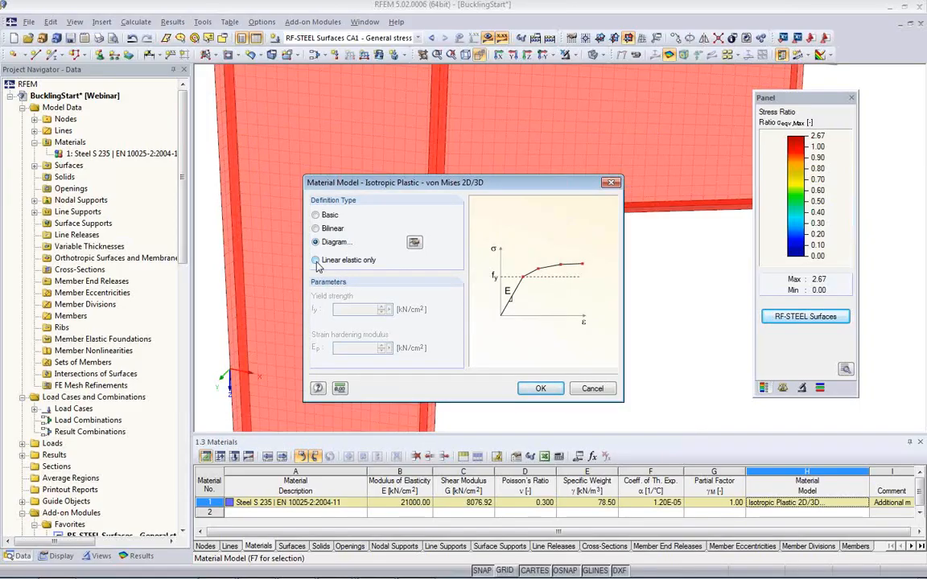
Step: Set the definition type of the Isotropic Plastic 2D/3D model to Basic and accept the material model
left_click(316, 216)
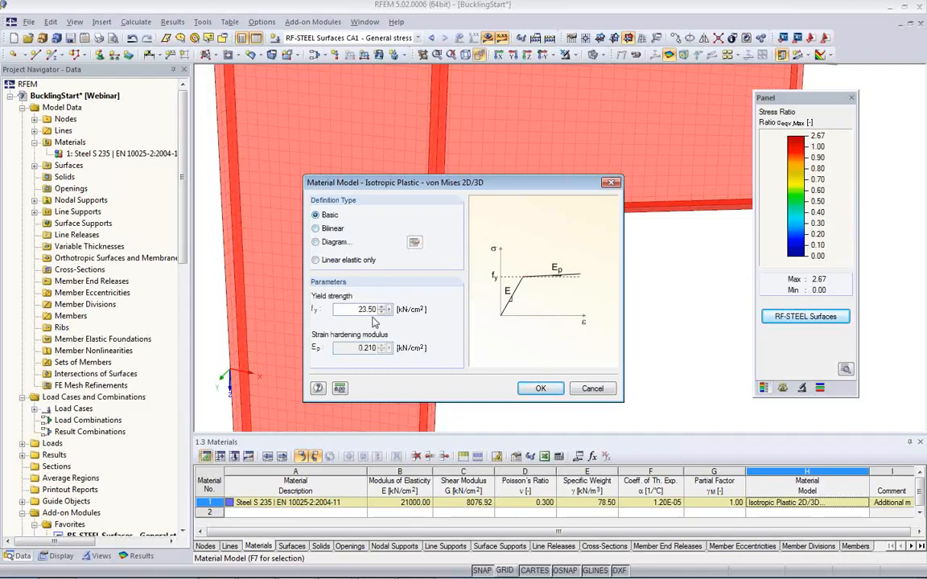
double_click(346, 309)
left_click(542, 390)
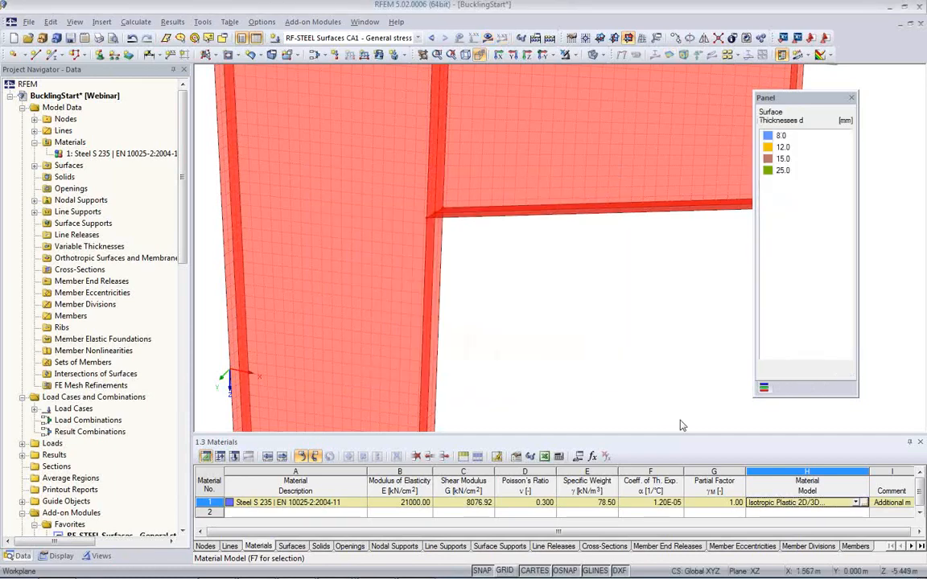
Step: Change the material model of Steel S 235 to Isotropic Nonlinear Elastic 2D, check its stress-strain diagram, and accept it with the Basic definition
left_click(857, 504)
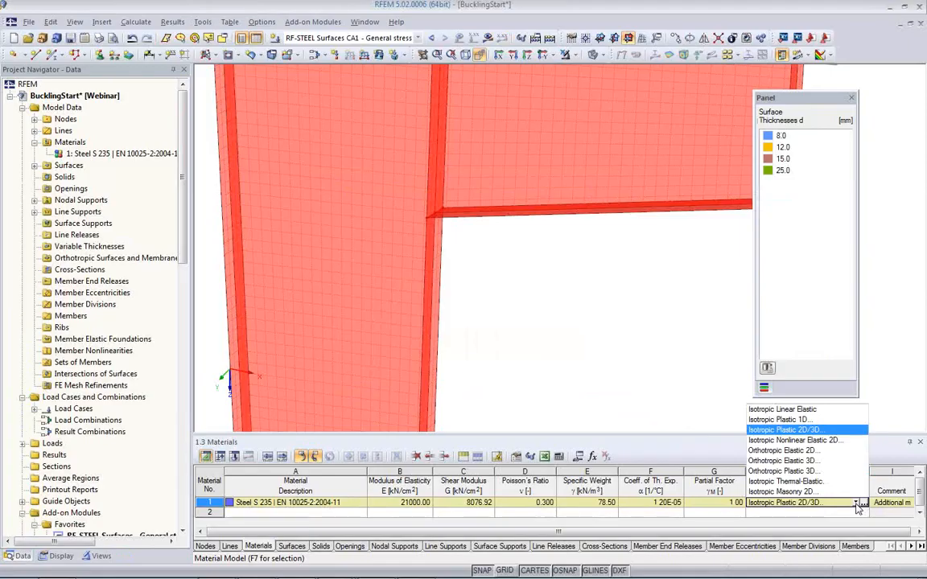
left_click(793, 443)
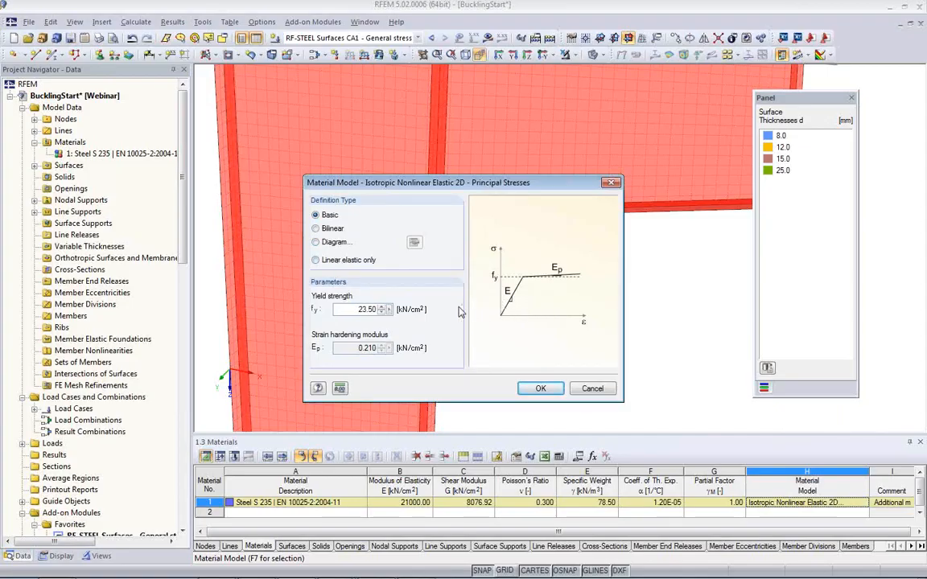
left_click(315, 243)
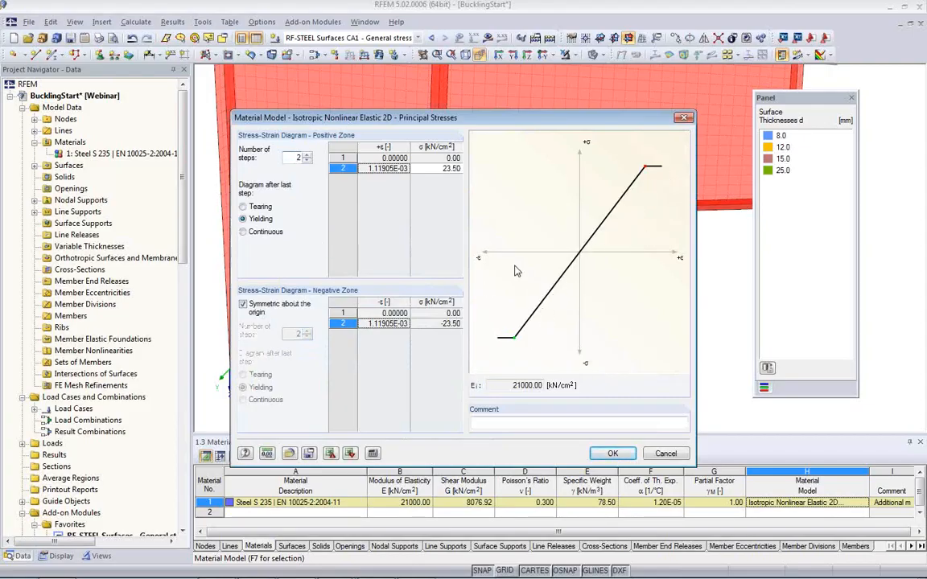
left_click(668, 454)
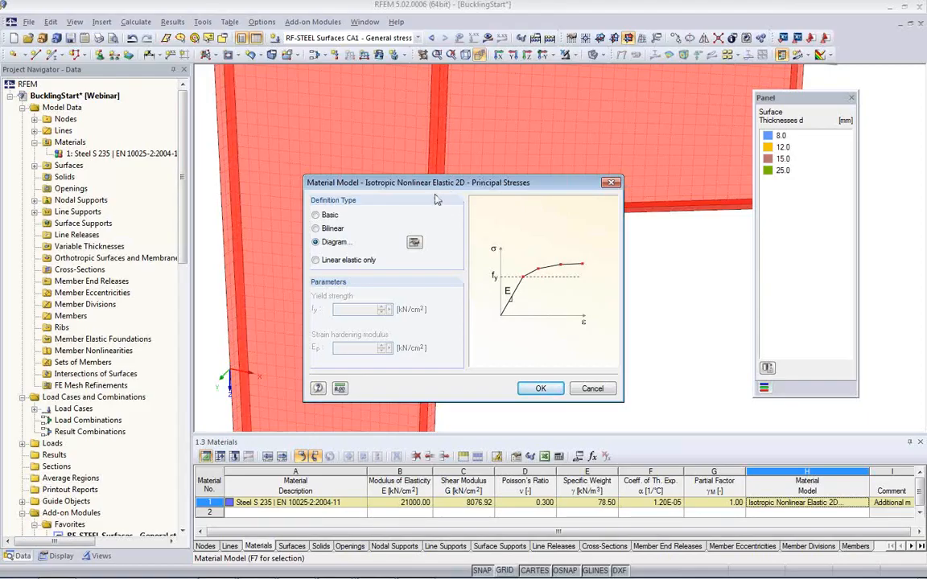
left_click(316, 215)
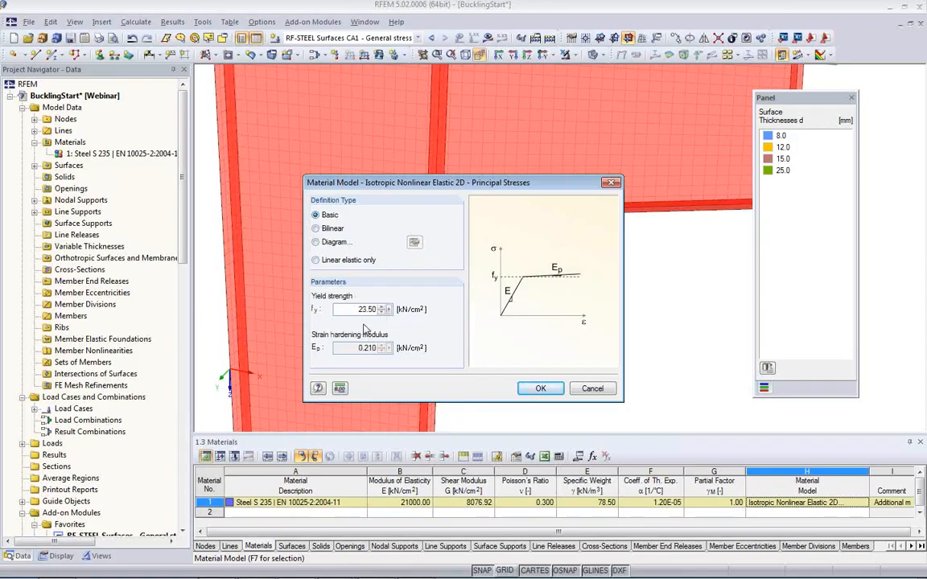
left_click(541, 389)
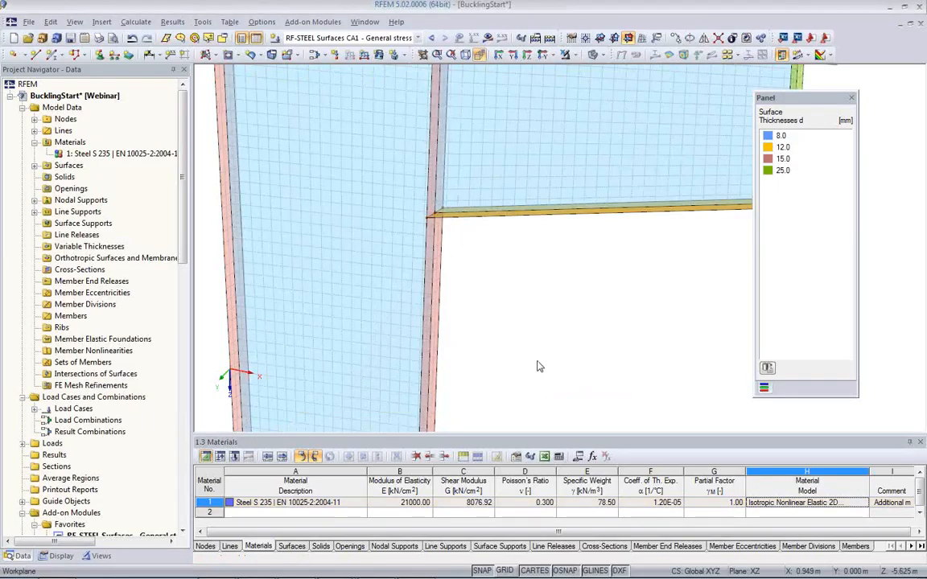
Step: Make LC1 - Design Load the current load case and calculate its results with the nonlinear material
middle_click_drag(482, 348, 379, 309)
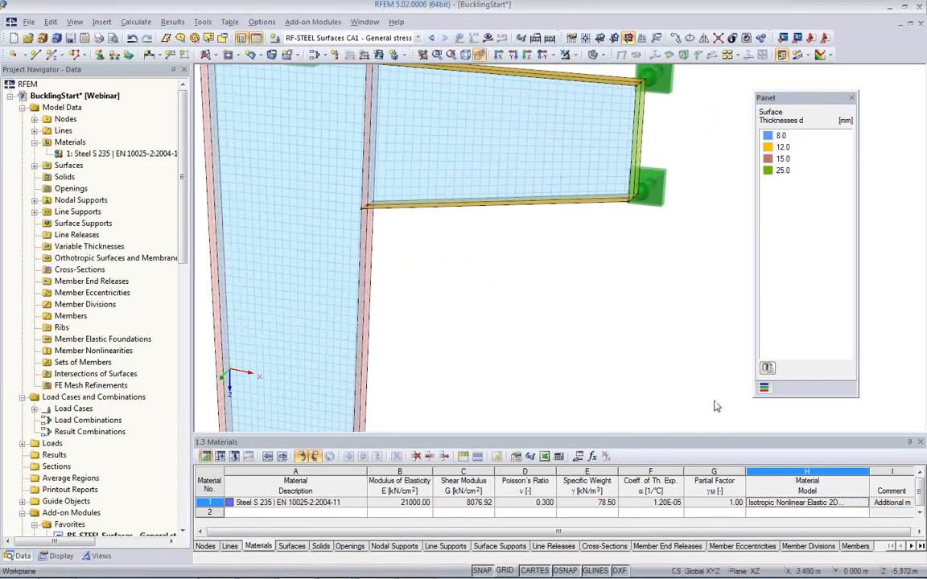
scroll(591, 386, "down", 3)
middle_click_drag(533, 374, 515, 325)
scroll(516, 325, "down", 1)
scroll(516, 330, "down", 1)
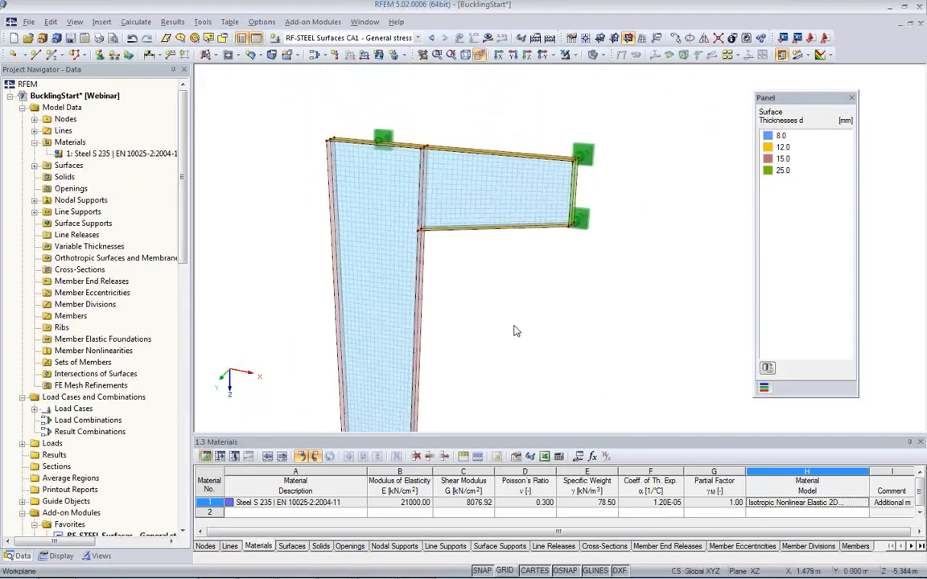
scroll(466, 272, "up", 3)
middle_click_drag(412, 256, 431, 310)
scroll(437, 296, "up", 2)
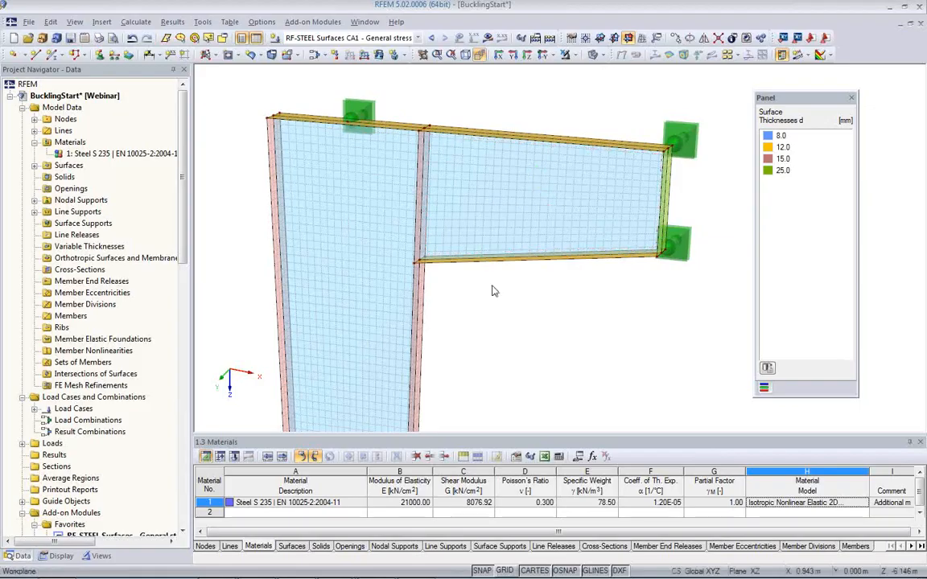
left_click(417, 38)
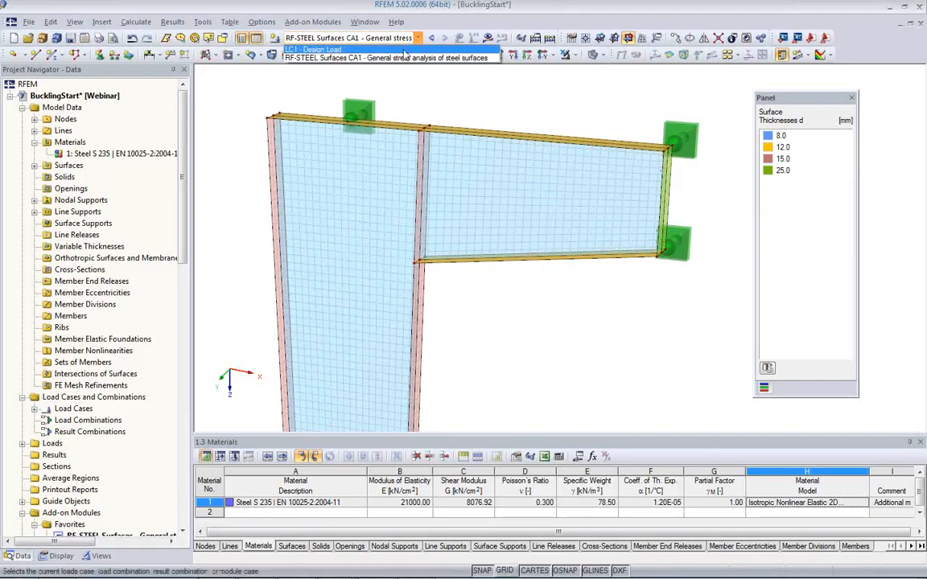
left_click(406, 47)
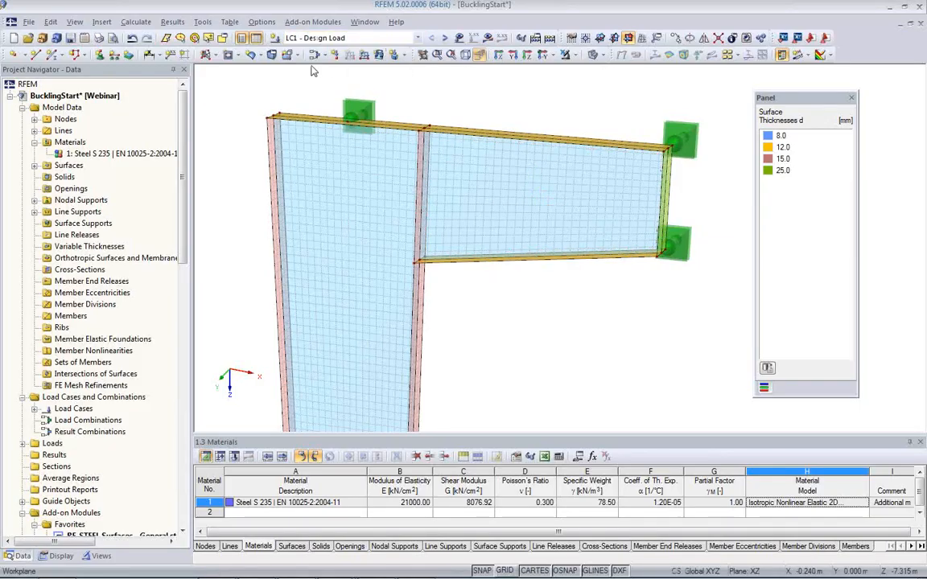
left_click(488, 38)
left_click(441, 323)
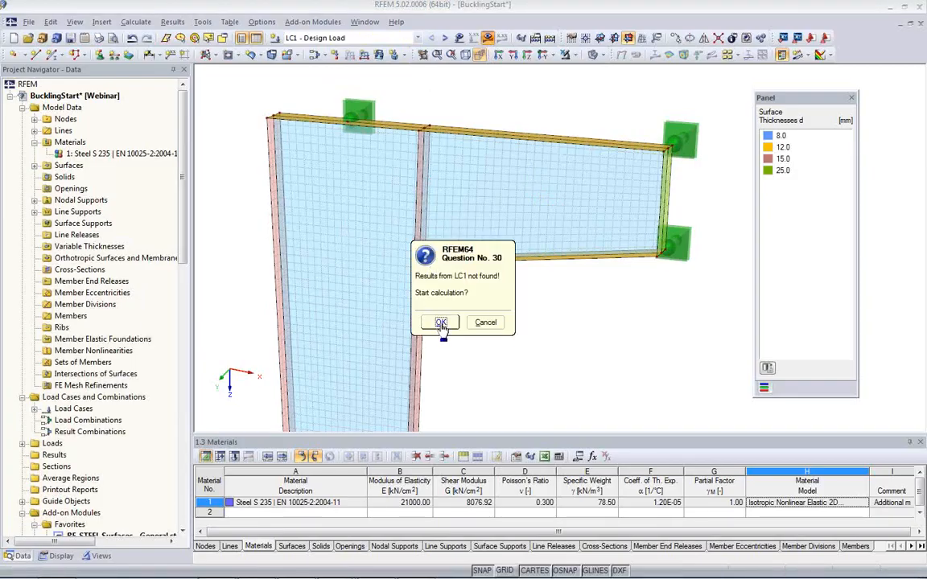
left_click(441, 323)
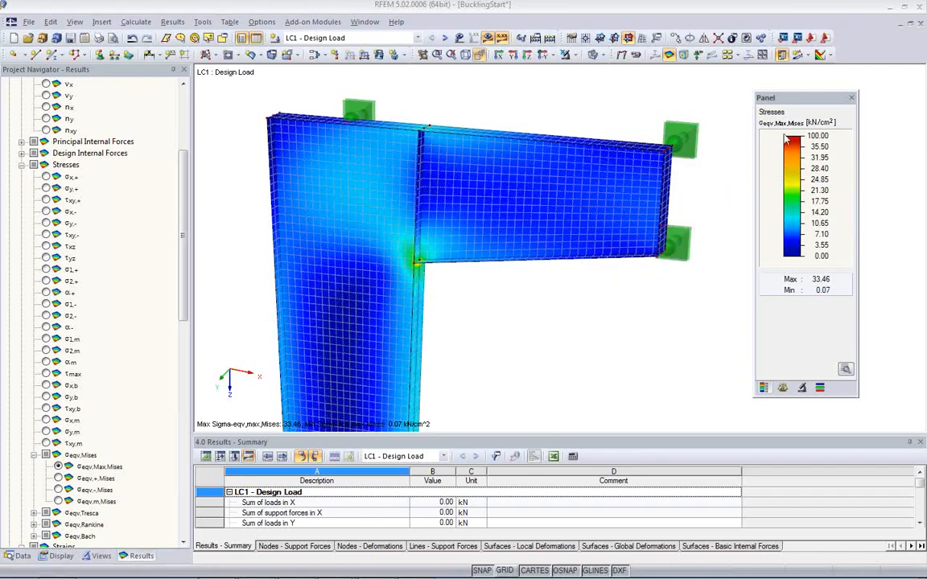
Step: Inspect the σeqv,Max,Mises stresses up close at the inner corner between the column and the beam
middle_click_drag(482, 294, 493, 277, "ctrl")
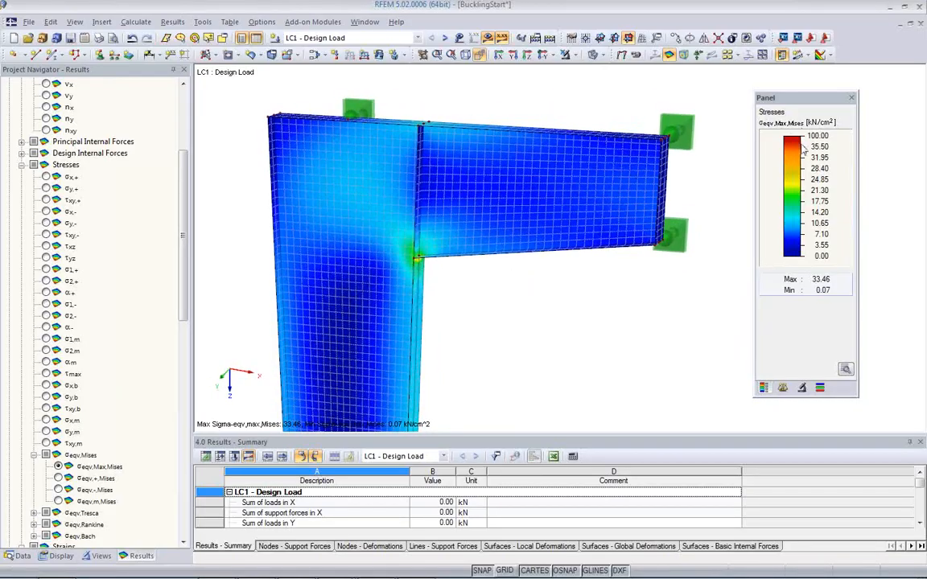
middle_click_drag(414, 263, 520, 268, "ctrl")
scroll(438, 280, "up", 3)
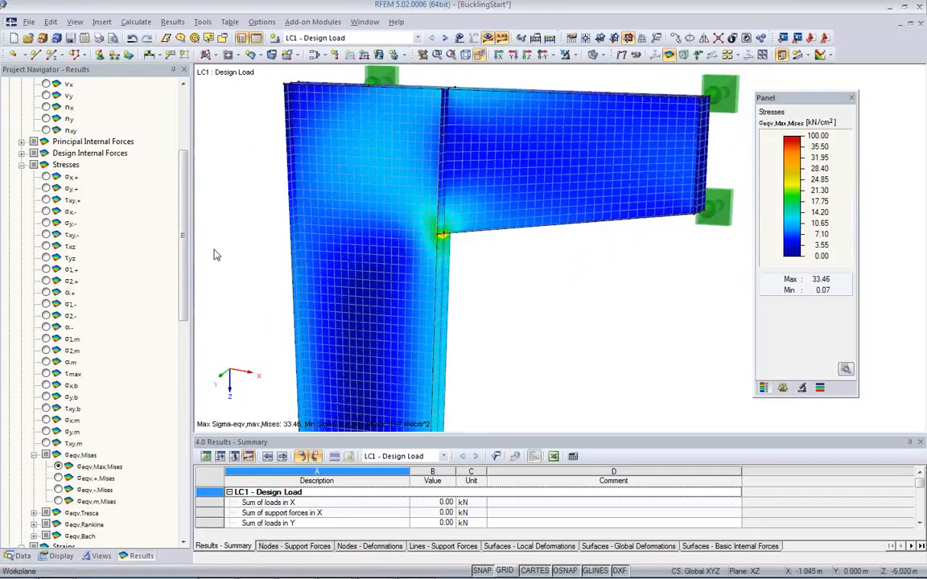
left_click_drag(185, 236, 185, 270)
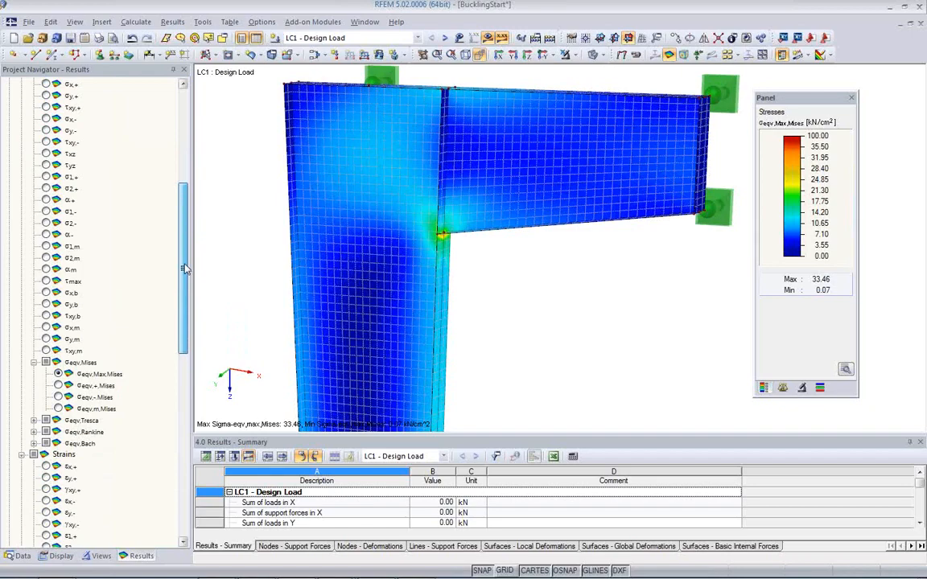
scroll(184, 270, "up", 3)
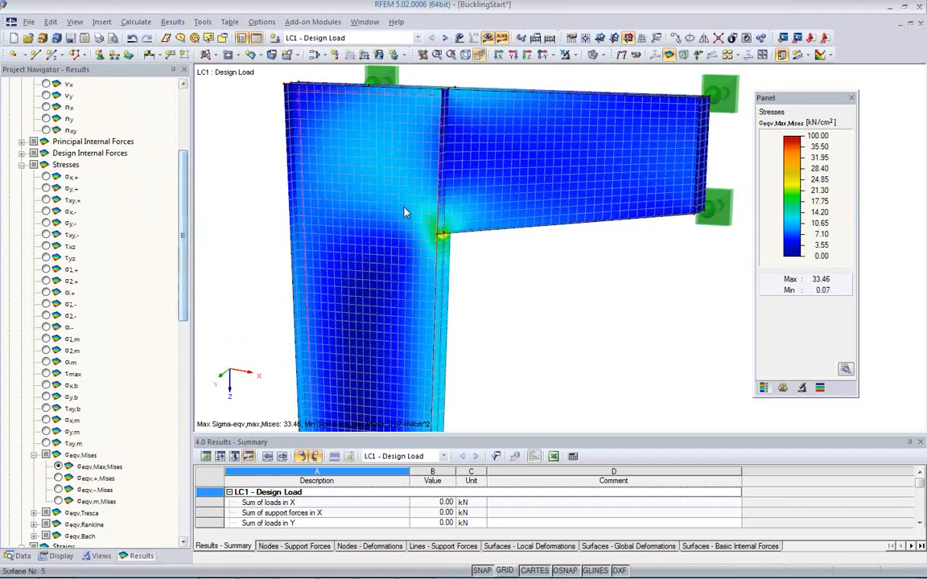
scroll(406, 209, "up", 3)
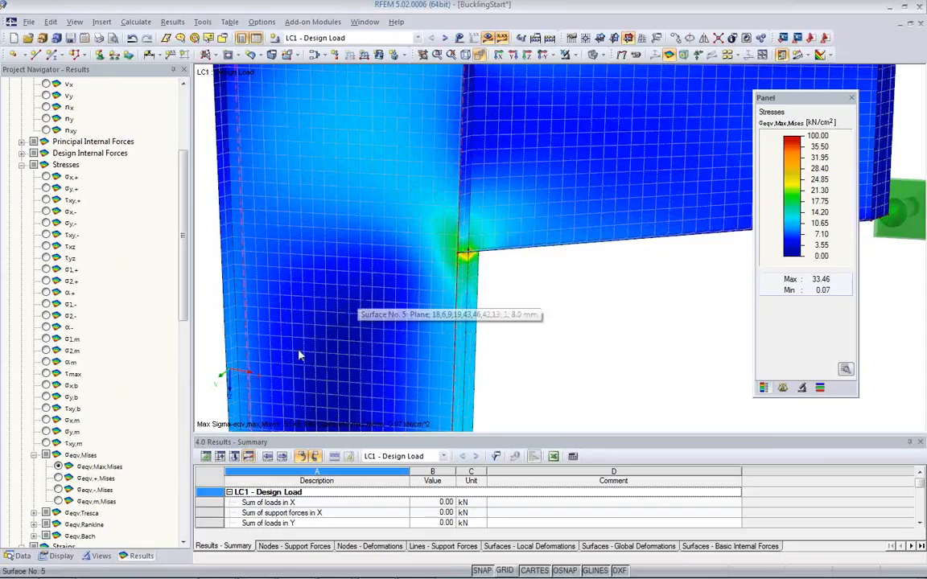
Step: Find the display settings for surface results and set the distribution of internal forces/stresses to Non Continuous
left_click(71, 557)
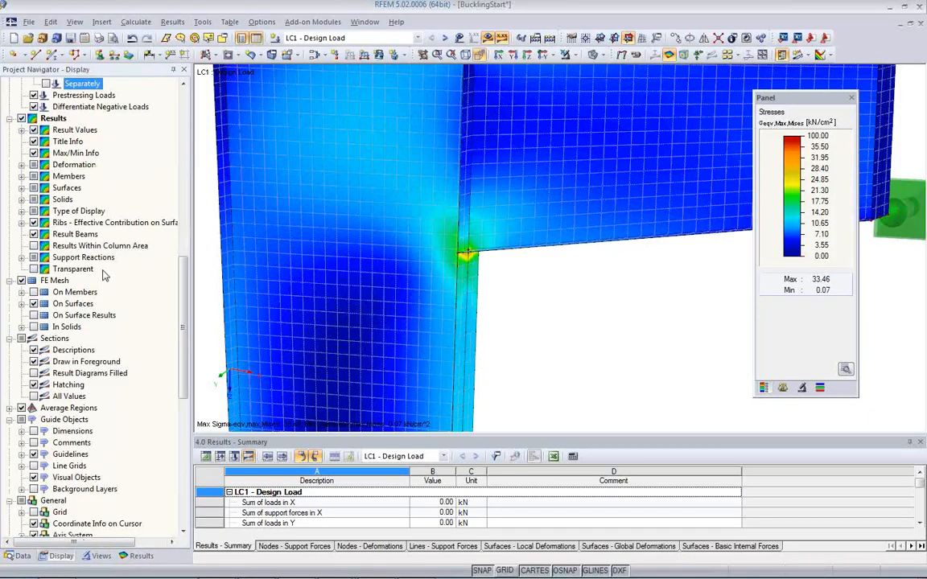
scroll(103, 275, "down", 7)
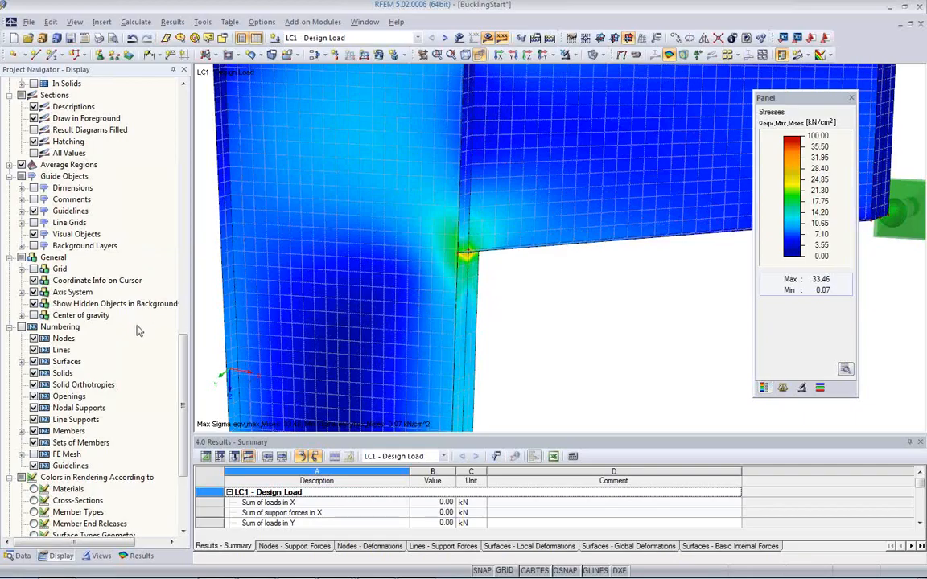
scroll(137, 330, "down", 1)
scroll(137, 332, "down", 2)
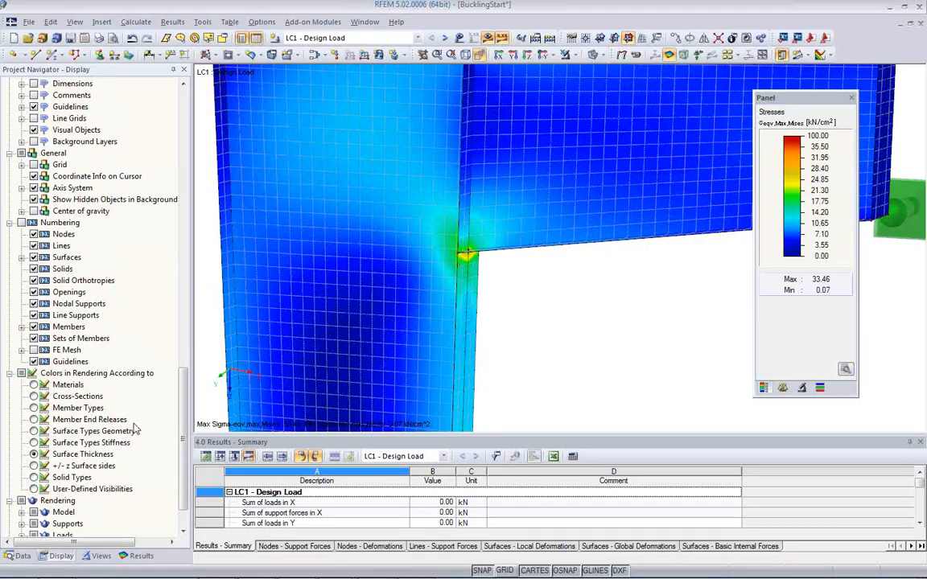
left_click_drag(184, 391, 186, 268)
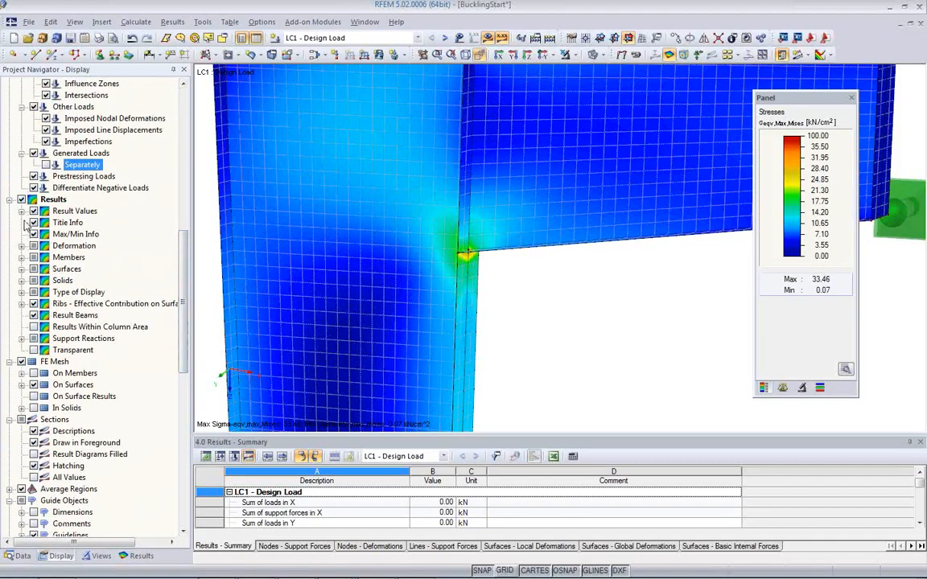
left_click(22, 269)
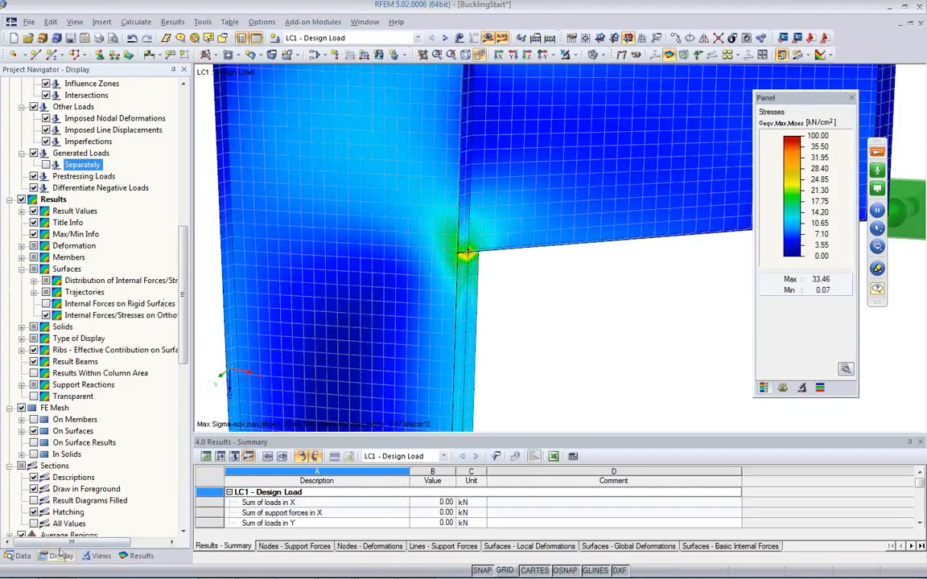
left_click(34, 280)
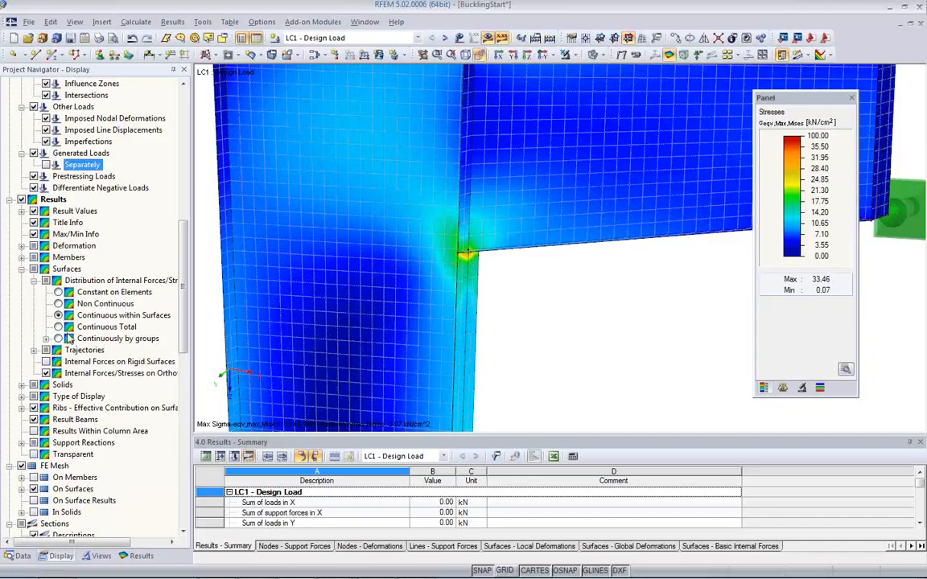
left_click(58, 305)
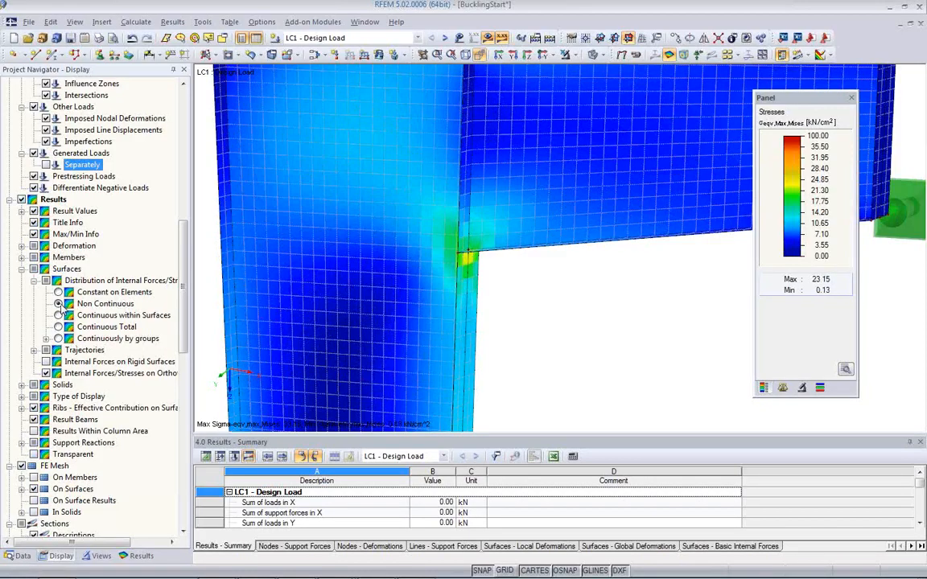
Step: Turn off the smooth color transition and show the surface stresses as Constant on Elements around the inner corner
left_click(846, 370)
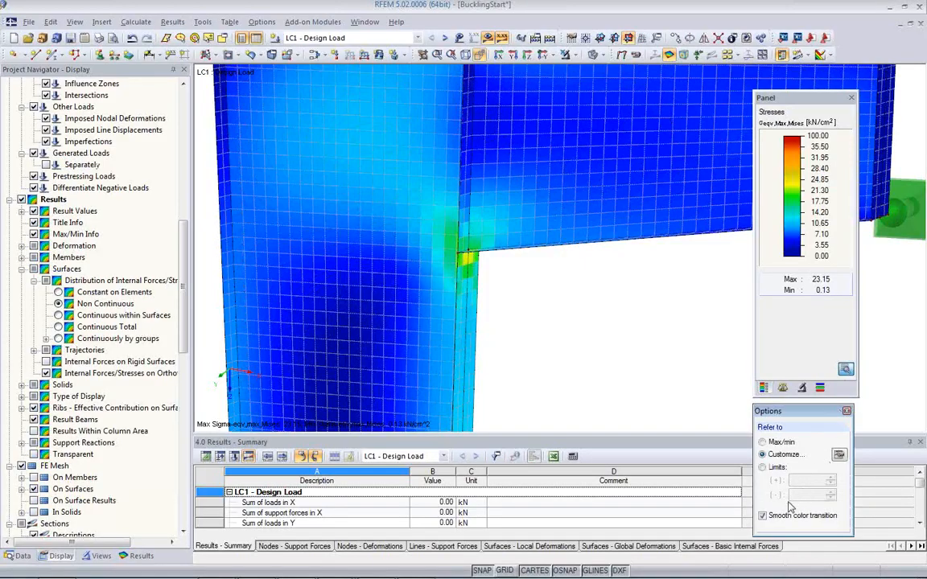
left_click(763, 517)
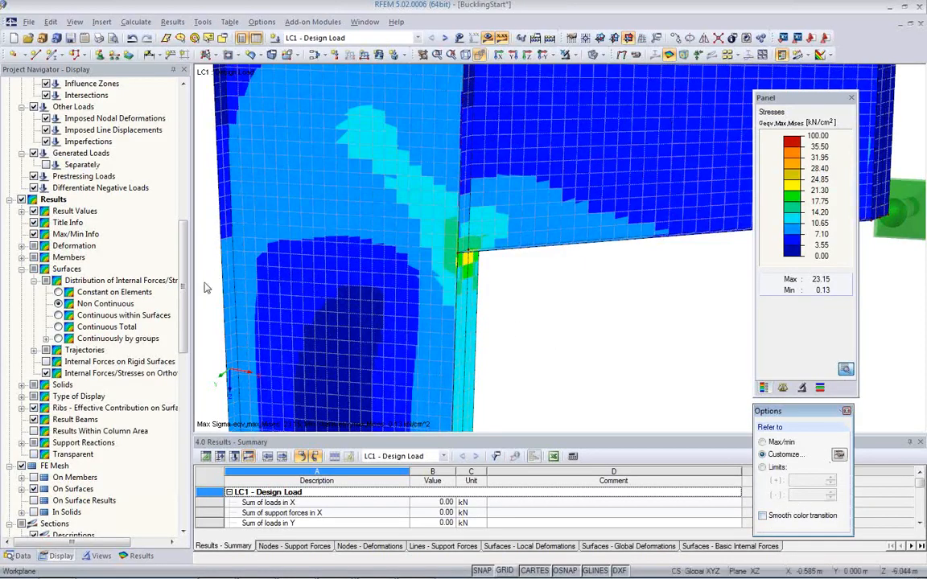
left_click(58, 293)
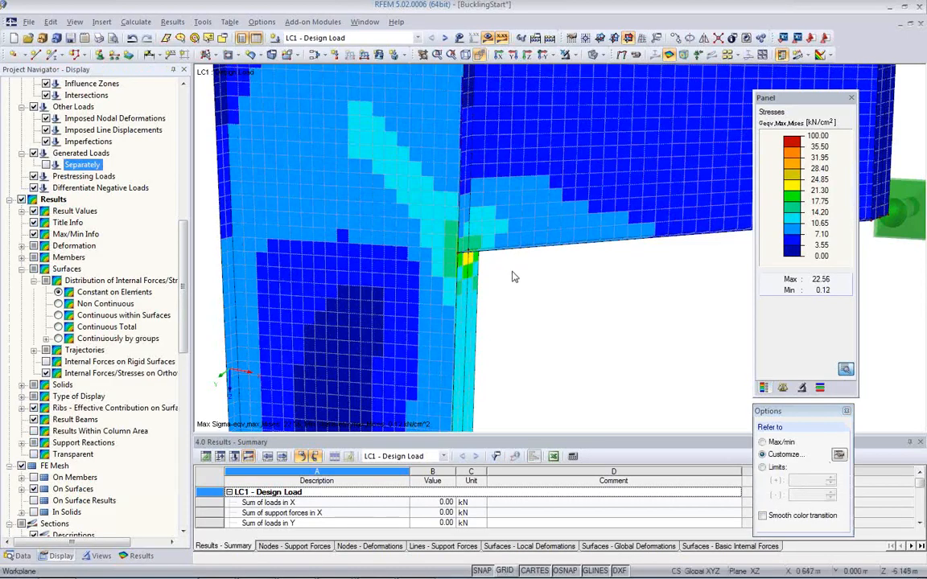
scroll(475, 309, "up", 5)
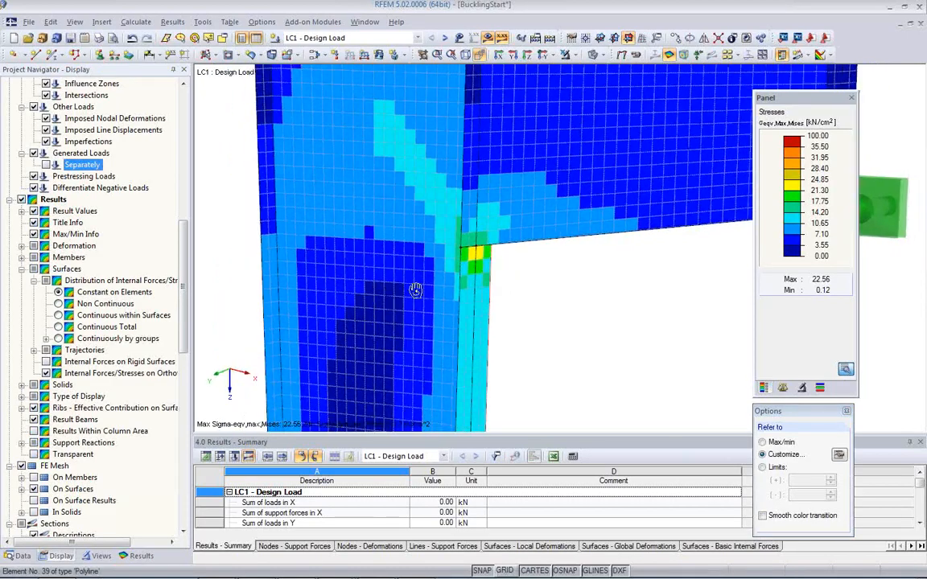
Step: Inspect the stresses at the inner corner from several angles, and display the Design Ratio criterion there
middle_click_drag(507, 265, 582, 247, "ctrl")
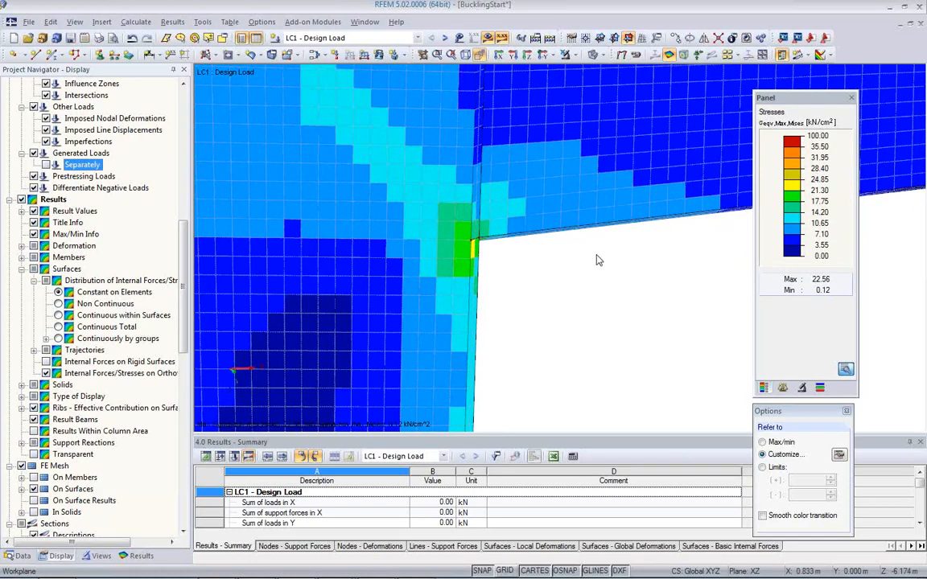
scroll(475, 241, "up", 3)
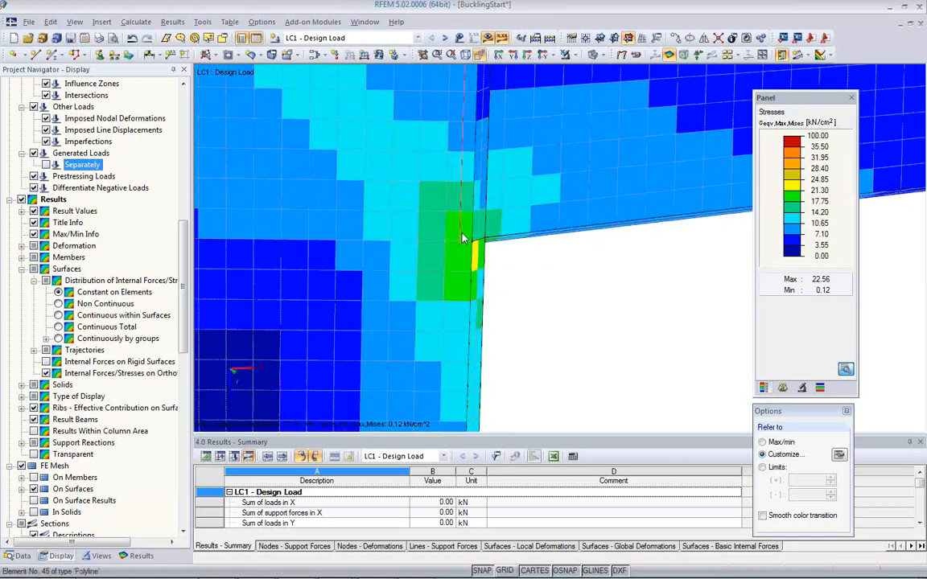
scroll(463, 238, "down", 2)
middle_click_drag(498, 276, 337, 313)
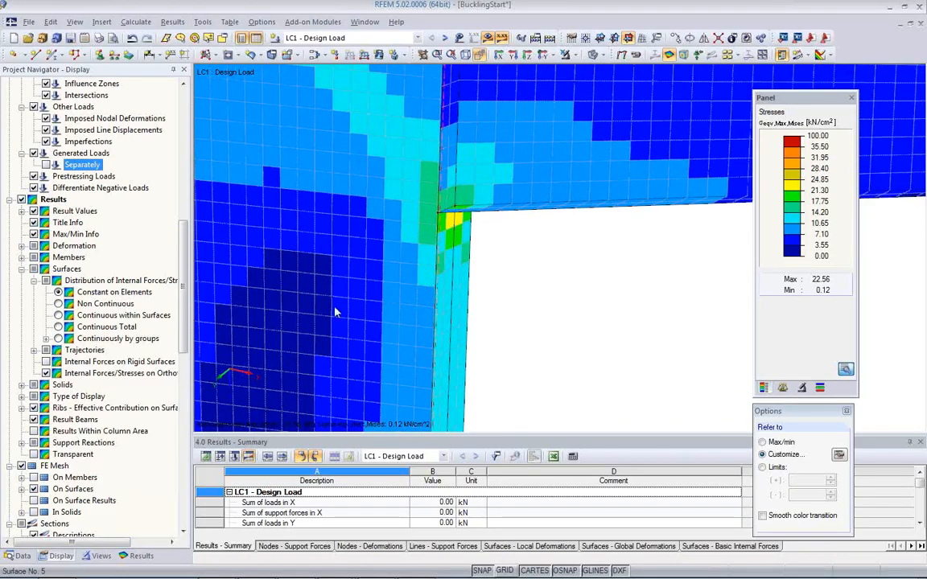
left_click(141, 556)
left_click_drag(186, 264, 179, 235)
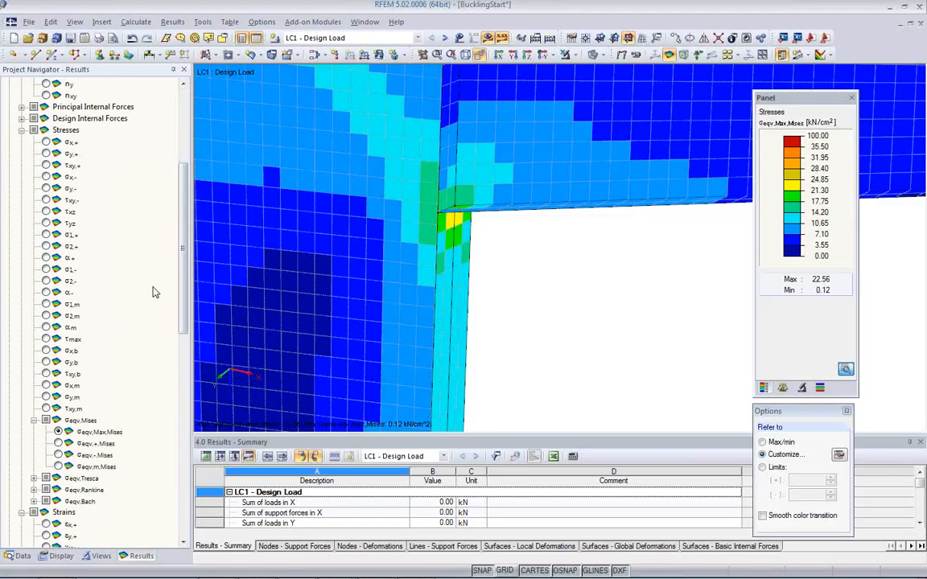
left_click_drag(177, 287, 186, 456)
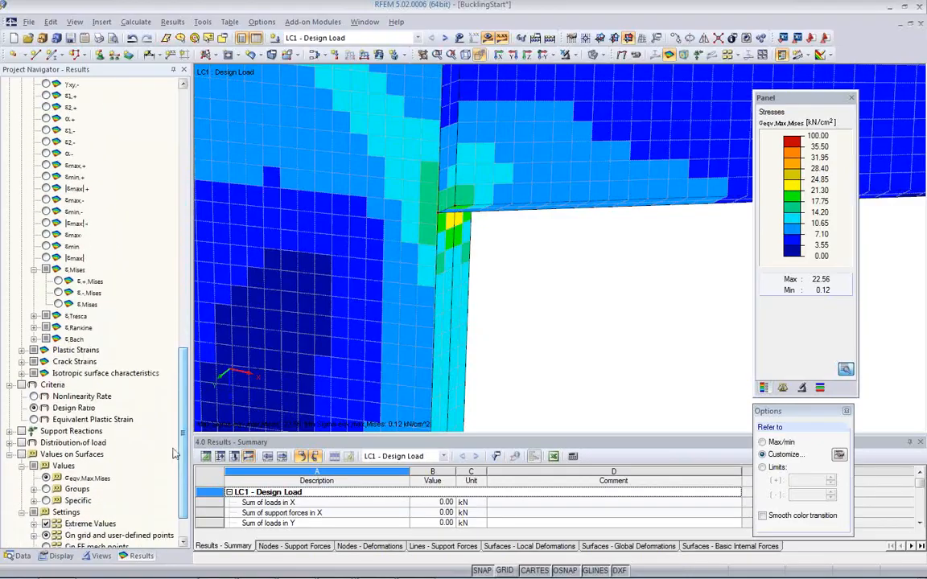
left_click(22, 385)
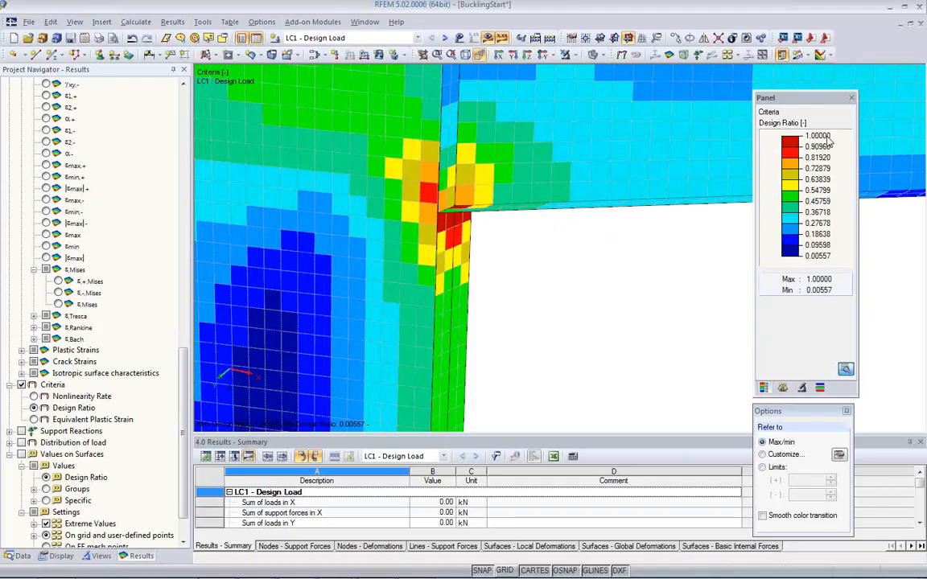
Step: View the Nonlinearity Rate criterion and the equivalent Mises strains (ε,Mises) around the inner corner
left_click(34, 397)
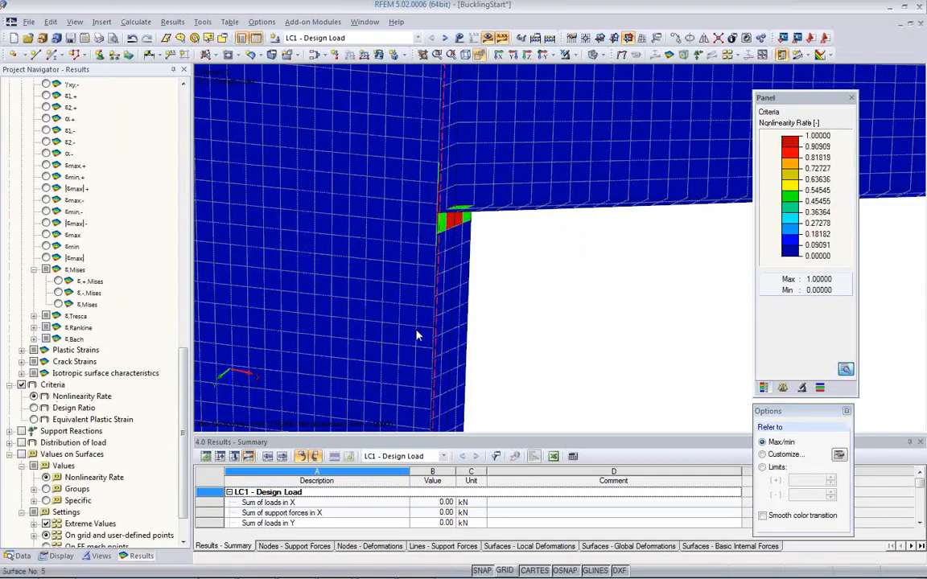
middle_click_drag(591, 252, 507, 317, "ctrl")
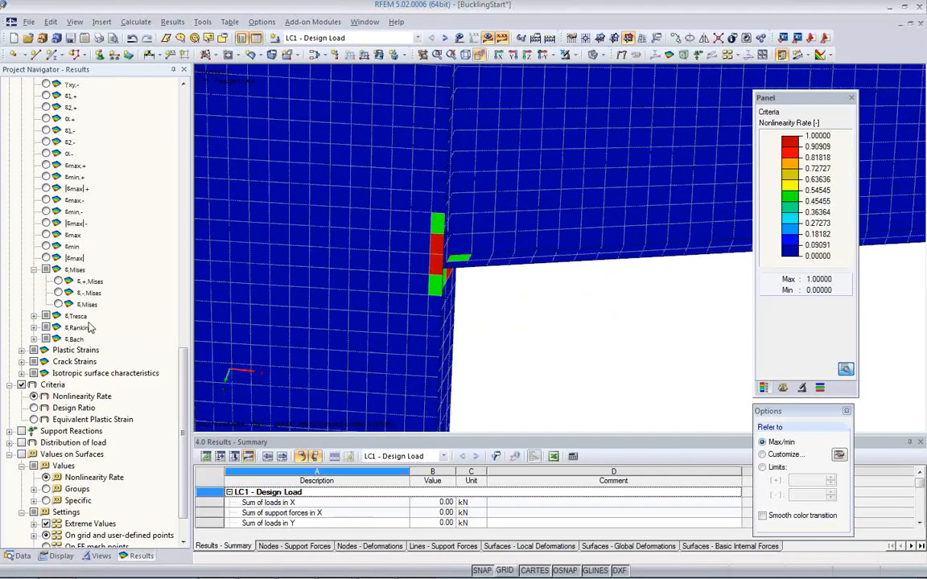
left_click(58, 305)
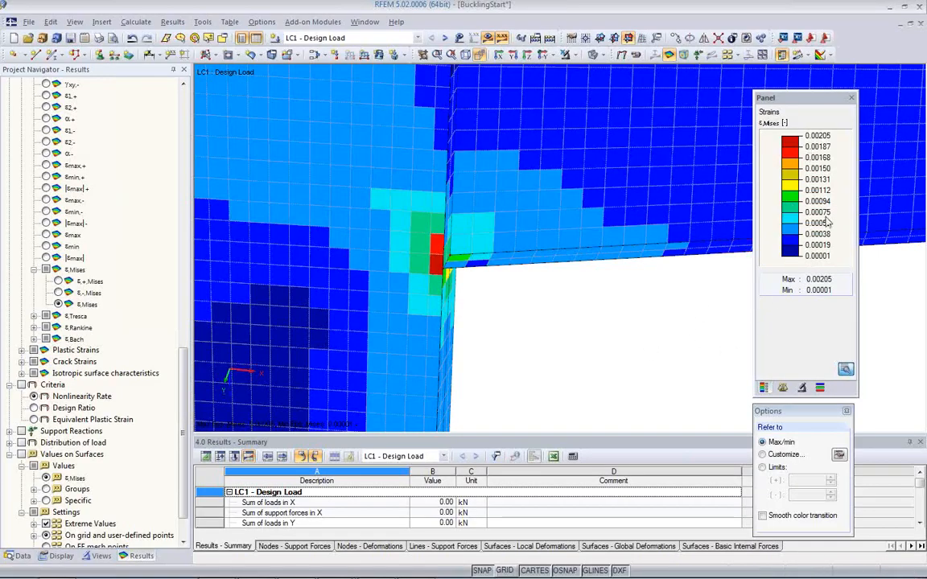
middle_click_drag(526, 311, 446, 216, "ctrl")
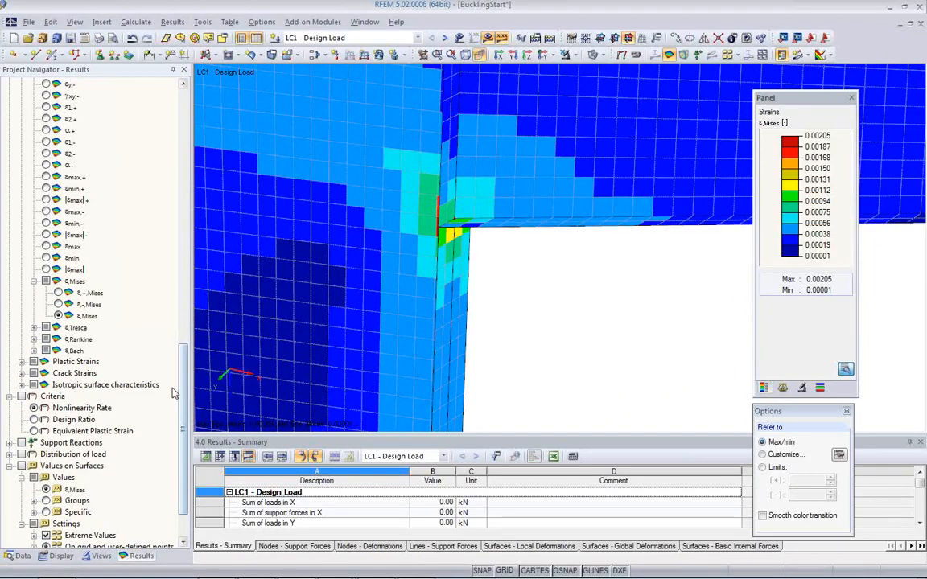
Step: Compare the Design Ratio criterion with the membrane stresses σeqv,m,Mises at the inner corner
left_click(35, 421)
middle_click_drag(419, 256, 508, 277, "ctrl")
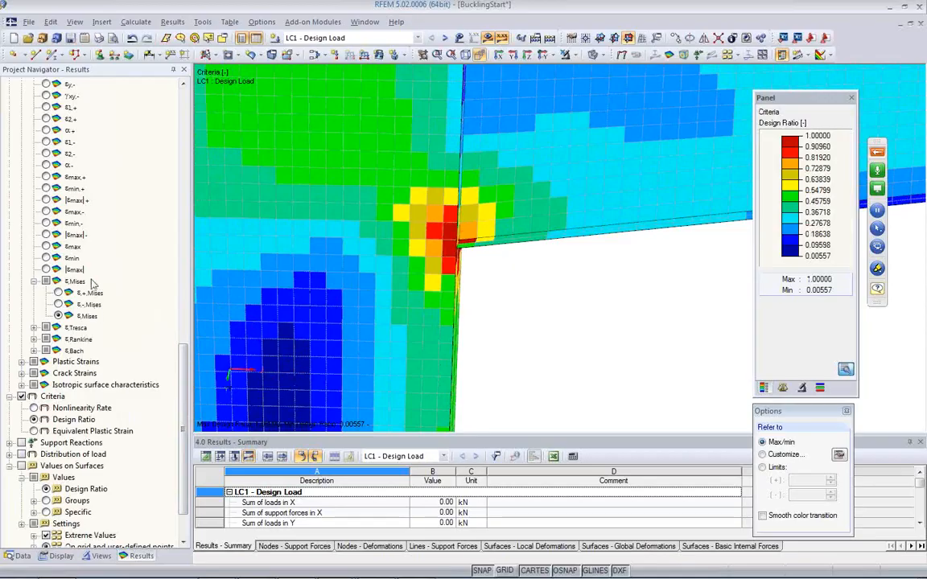
left_click_drag(182, 347, 181, 270)
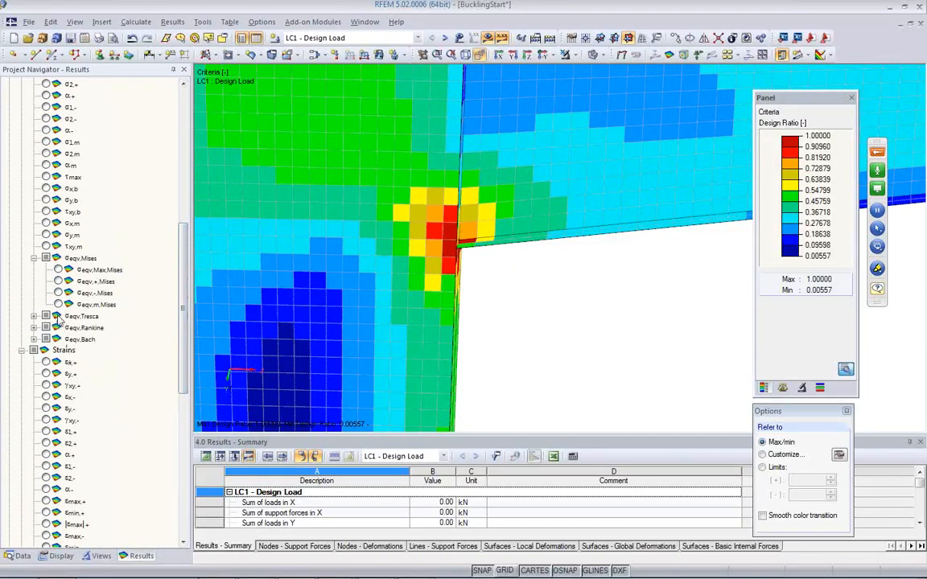
left_click(58, 305)
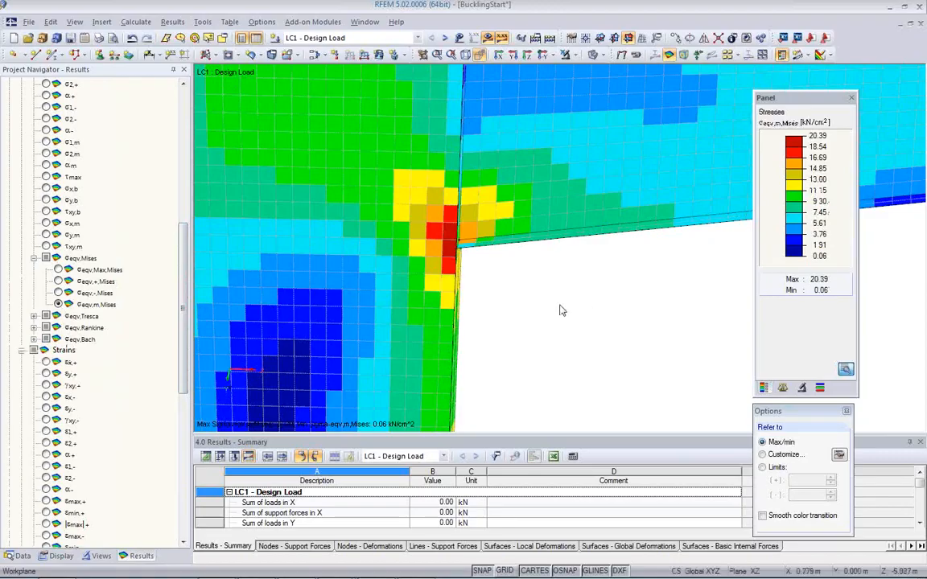
middle_click_drag(625, 307, 483, 324)
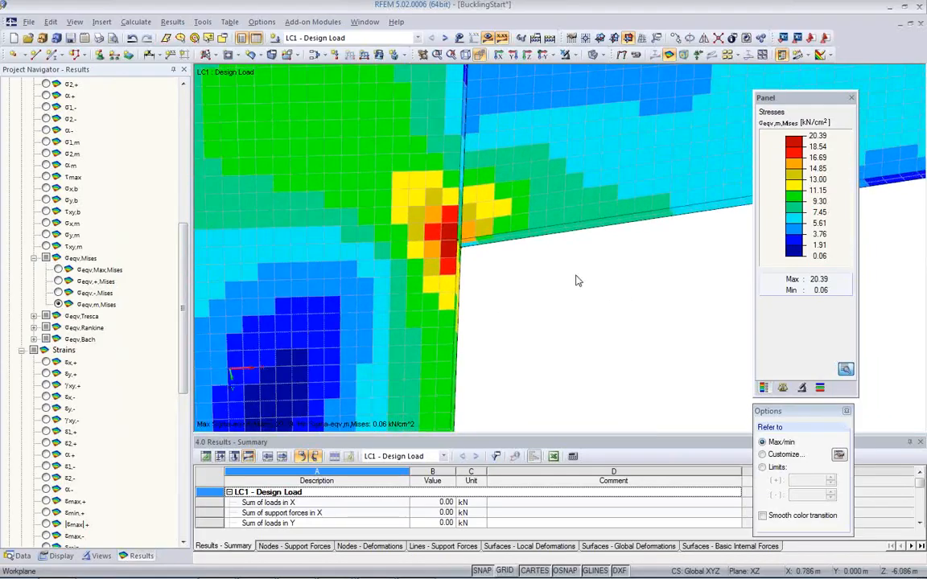
Step: Turn on the values on surfaces for the beam area beside the corner, with Extreme Values switched off
scroll(586, 260, "up", 2)
scroll(586, 259, "up", 2)
scroll(590, 222, "up", 2)
middle_click_drag(569, 186, 590, 224)
middle_click_drag(459, 275, 542, 218)
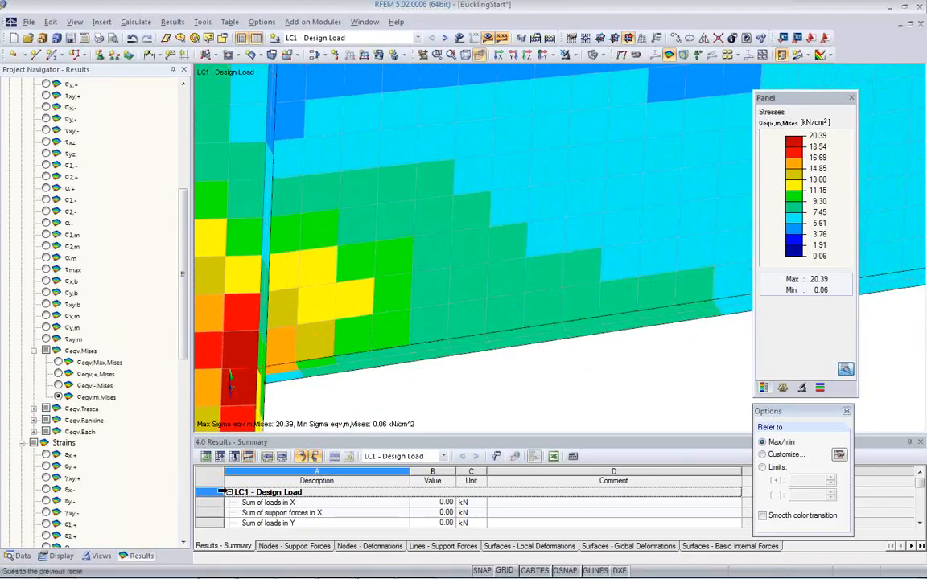
left_click(61, 557)
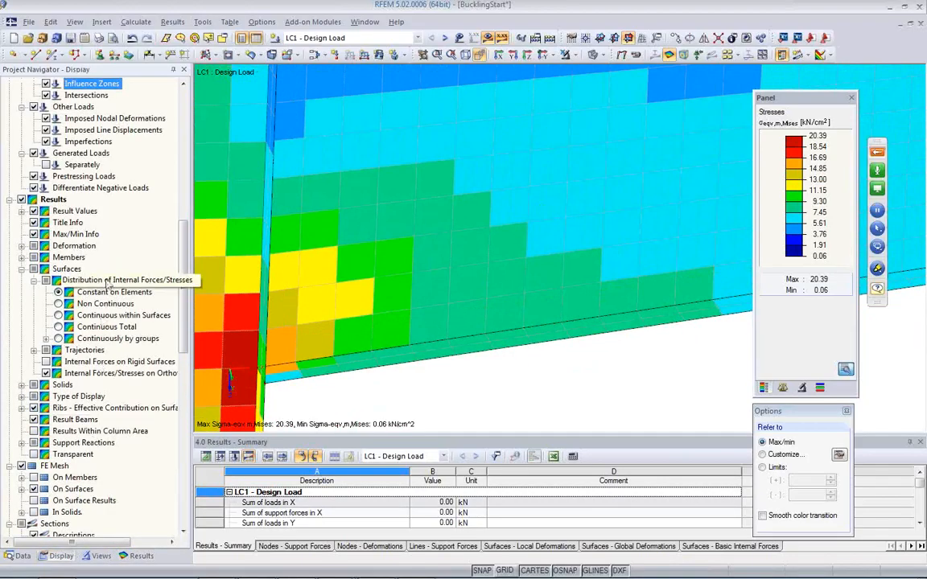
scroll(113, 338, "up", 4)
scroll(113, 346, "down", 2)
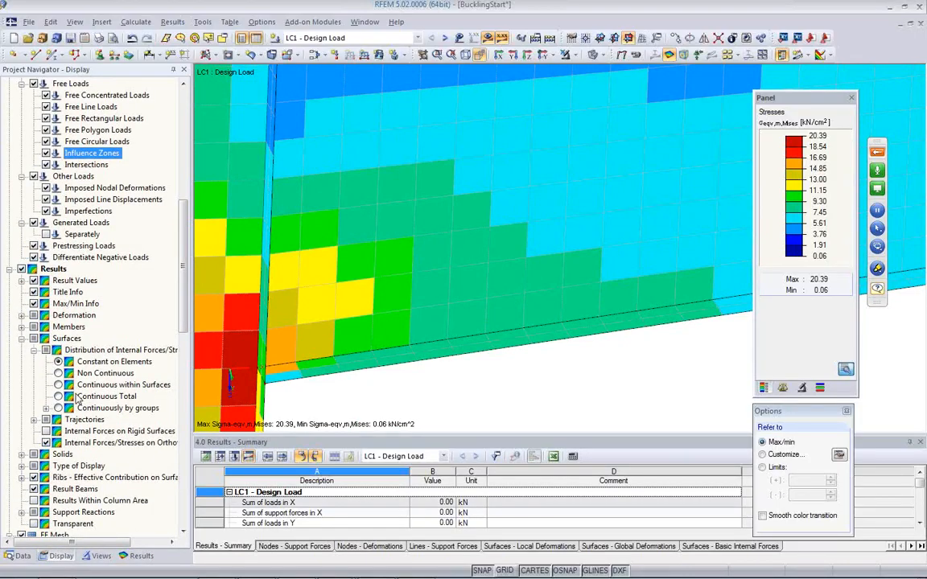
left_click_drag(184, 296, 172, 511)
left_click(135, 556)
scroll(112, 430, "down", 5)
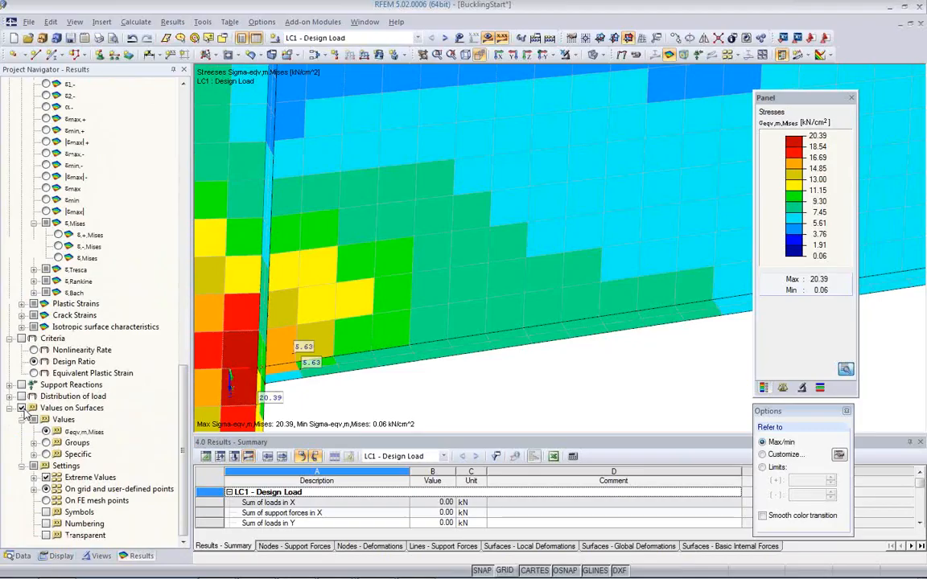
left_click(46, 478)
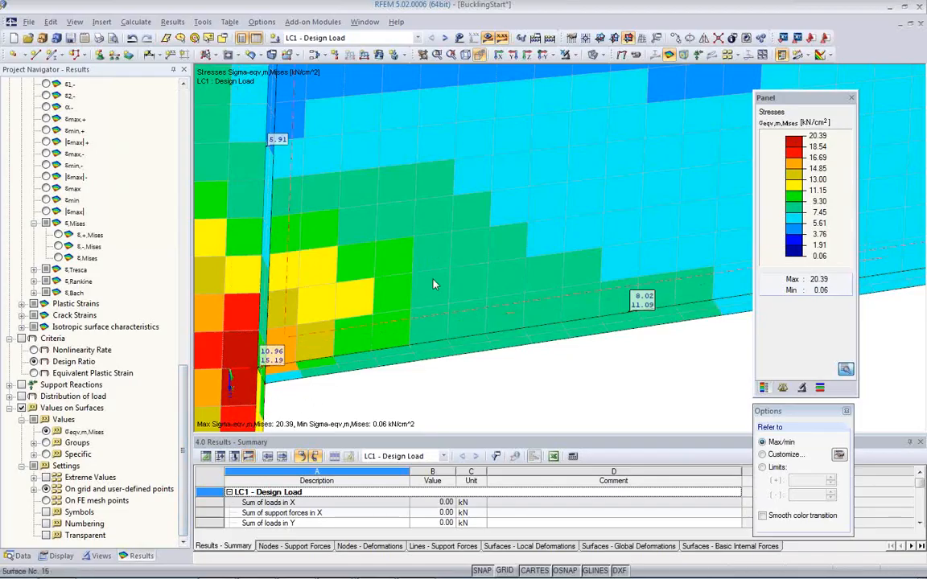
Step: Show the σeqv,m,Mises values on FE mesh points and look closely at them on the beam web
middle_click_drag(507, 363, 408, 346, "ctrl")
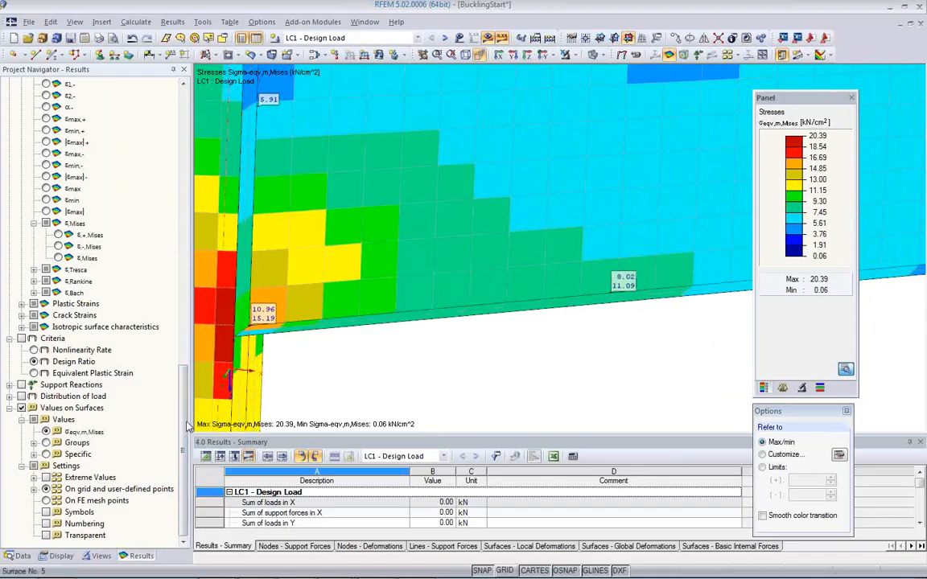
left_click(46, 501)
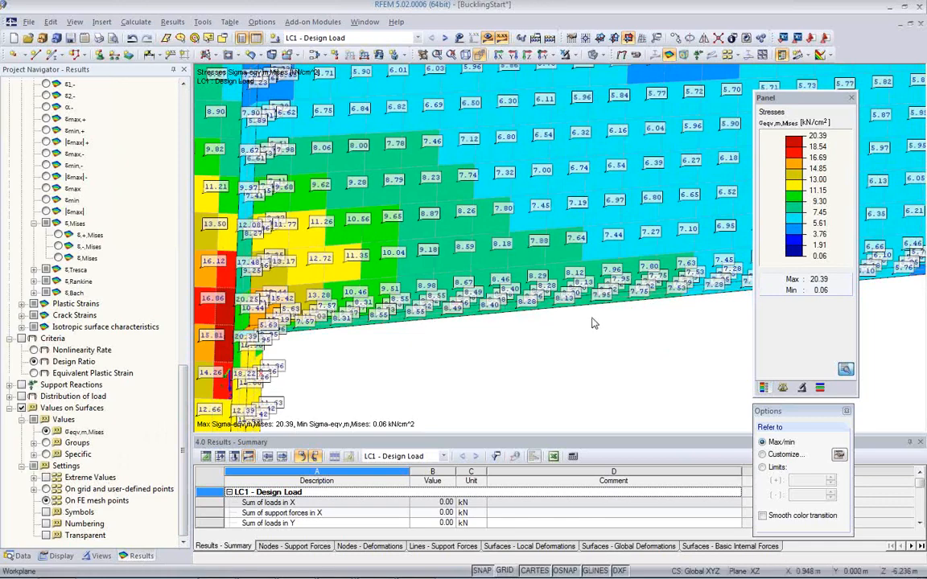
scroll(599, 320, "up", 3)
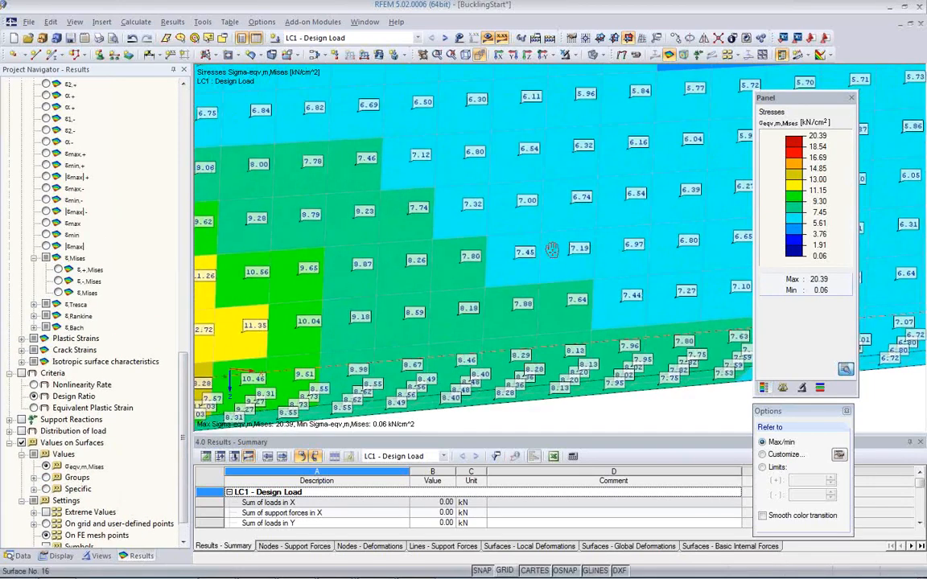
mouse_move(533, 250)
middle_mouse_down()
mouse_move(573, 184)
mouse_move(544, 255)
middle_mouse_up()
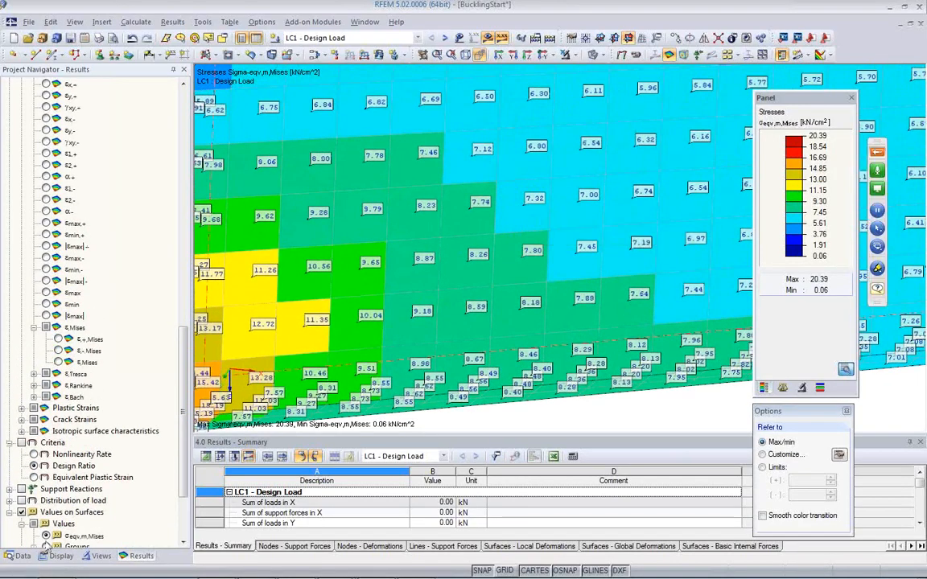
Step: Set the distribution of internal forces/stresses to Non Continuous and examine the separate element values at the mesh nodes
left_click(61, 556)
scroll(72, 318, "up", 15)
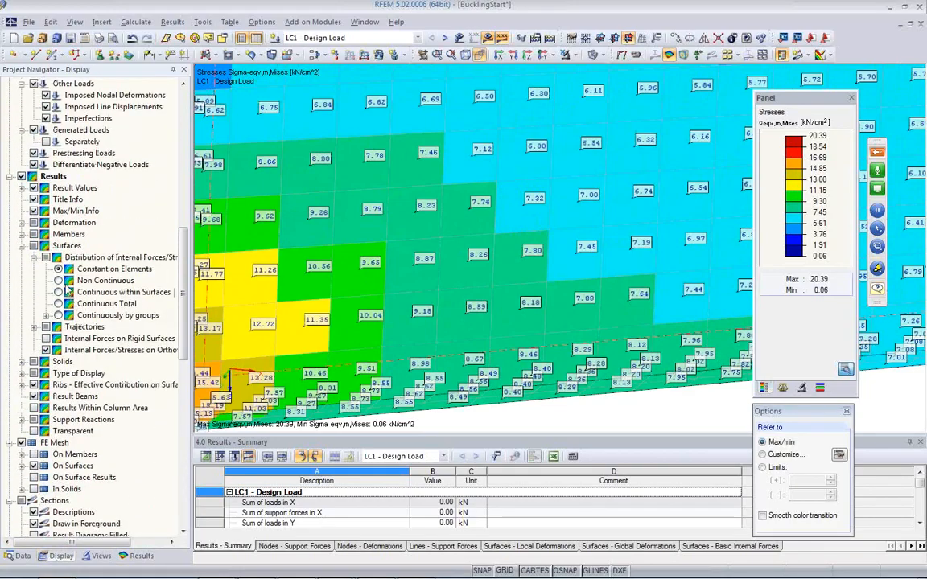
left_click(58, 280)
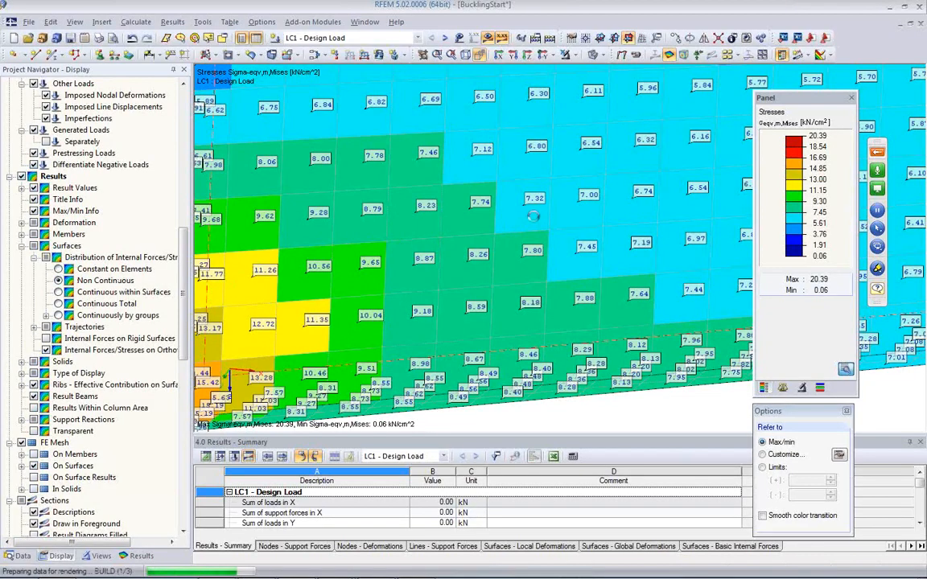
scroll(528, 209, "up", 3)
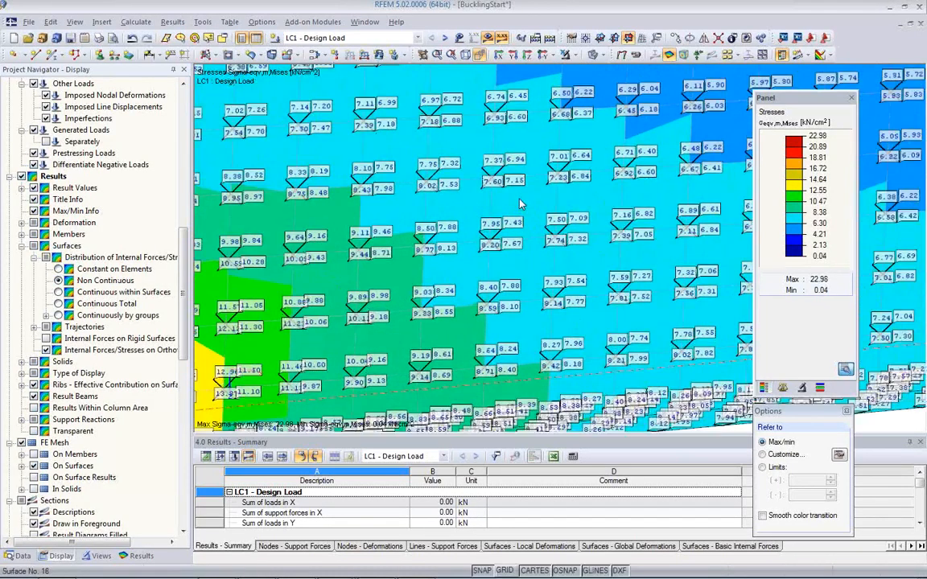
scroll(519, 206, "up", 1)
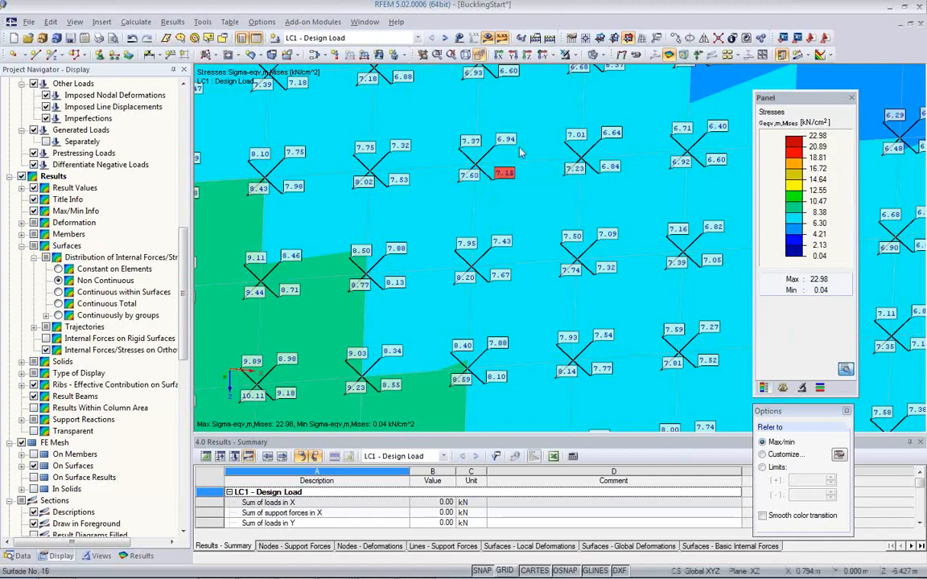
Step: Set the stress distribution to Continuous within Surfaces and examine the nodal values on the beam web and at the corner
scroll(454, 193, "up", 2)
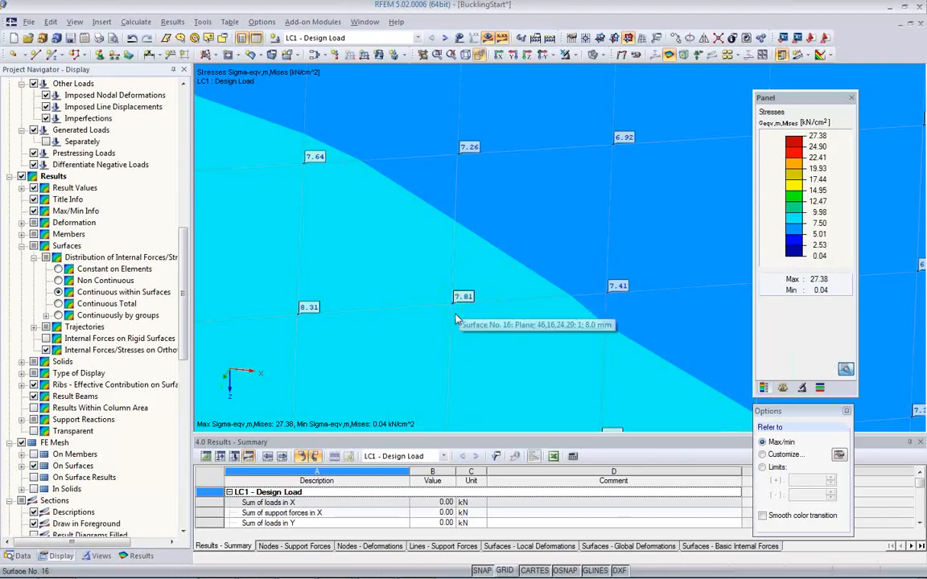
scroll(456, 322, "down", 2)
scroll(455, 322, "down", 1)
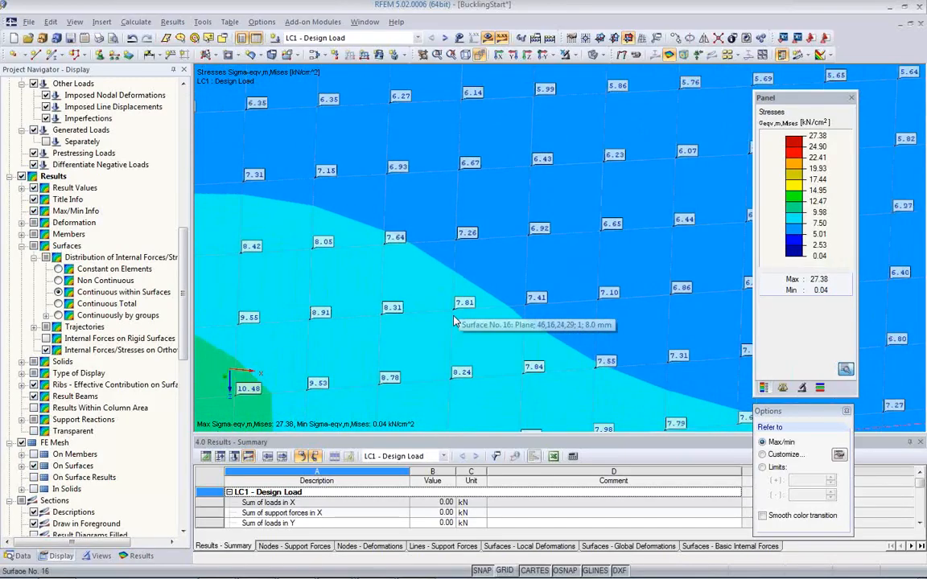
scroll(456, 324, "down", 4)
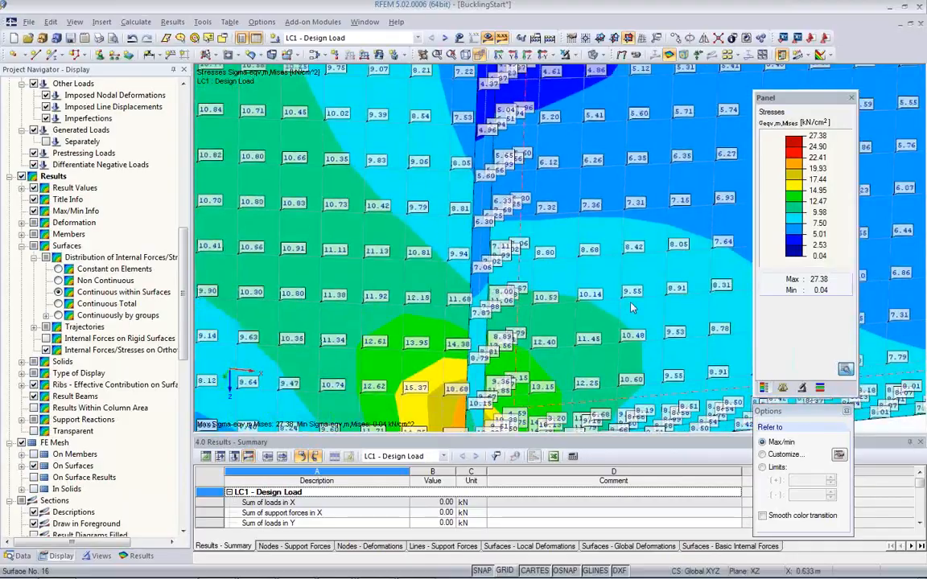
scroll(526, 283, "up", 5)
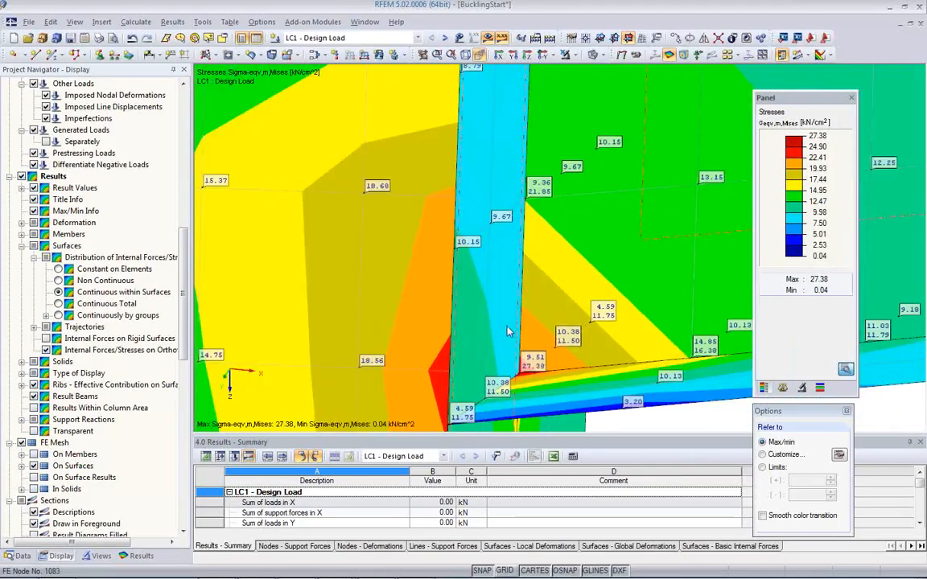
scroll(503, 331, "down", 5)
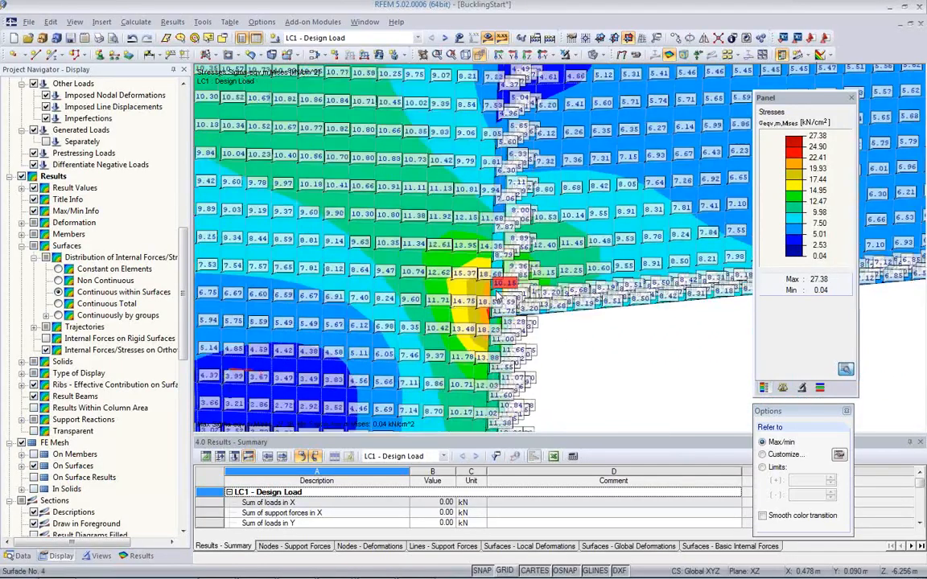
Step: Compare the Continuous Total distribution at the inner corner with Continuous within Surfaces, leaving the latter active
scroll(497, 296, "up", 4)
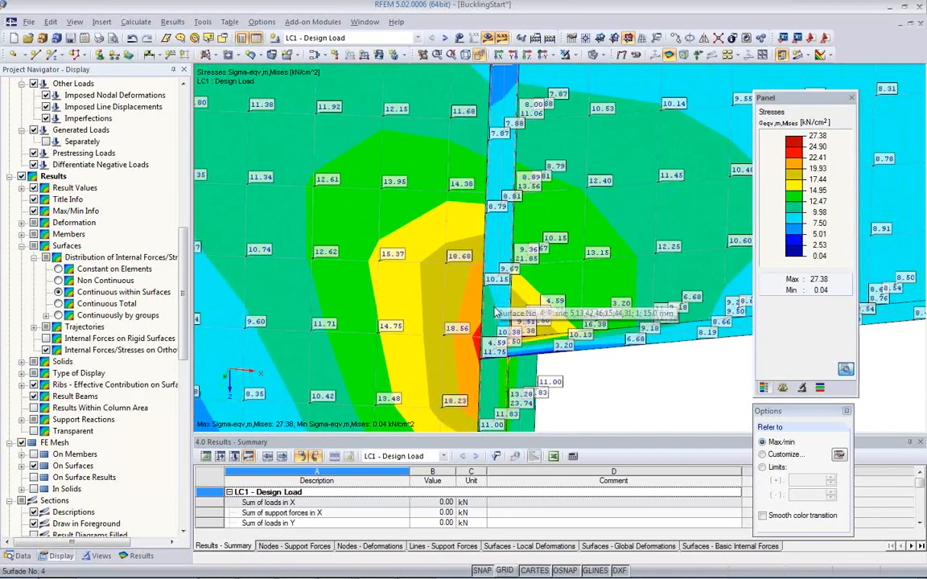
middle_click_drag(553, 383, 552, 298, "ctrl")
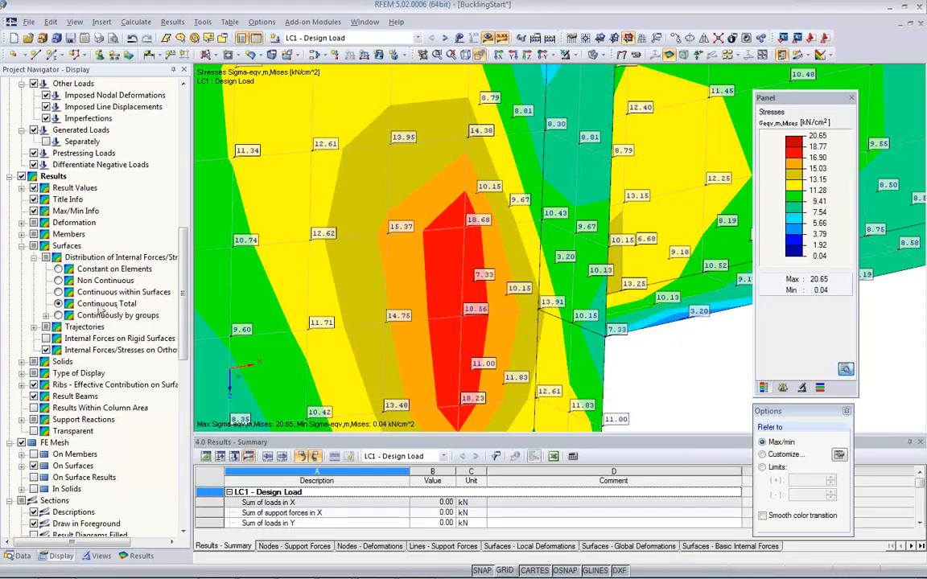
left_click(59, 292)
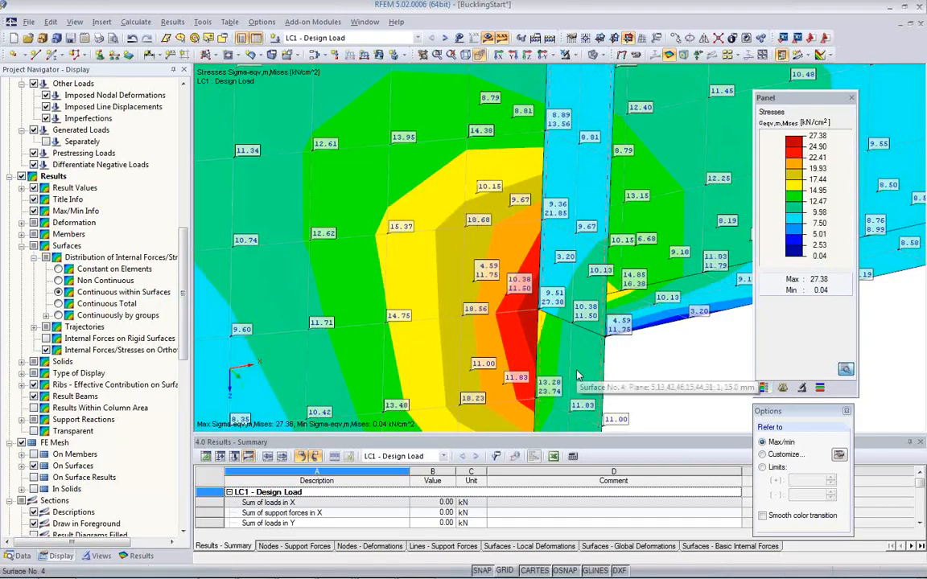
Step: Set the distribution of internal forces/stresses to Constant on Elements and examine the element values around the corner
left_click(58, 269)
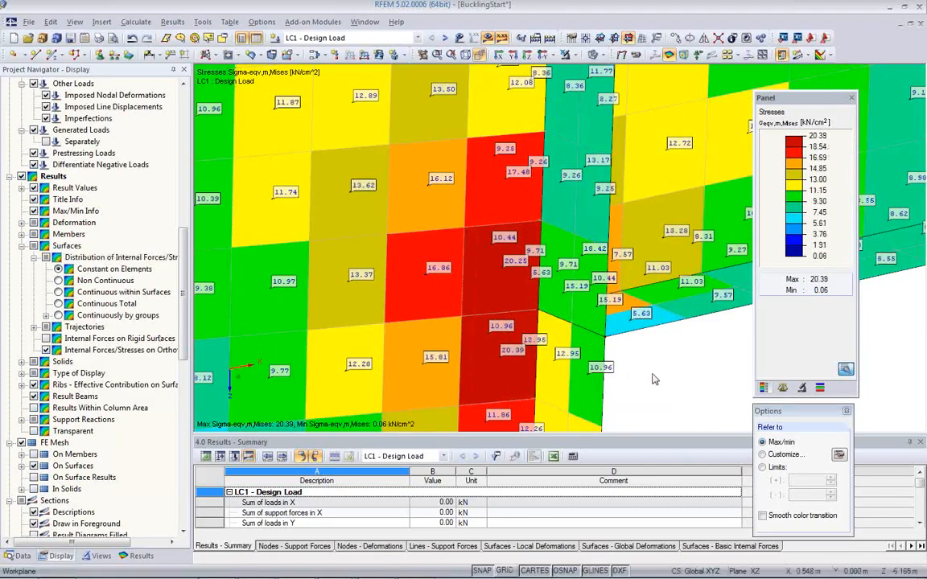
middle_click_drag(653, 379, 481, 333, "ctrl")
scroll(481, 333, "down", 3)
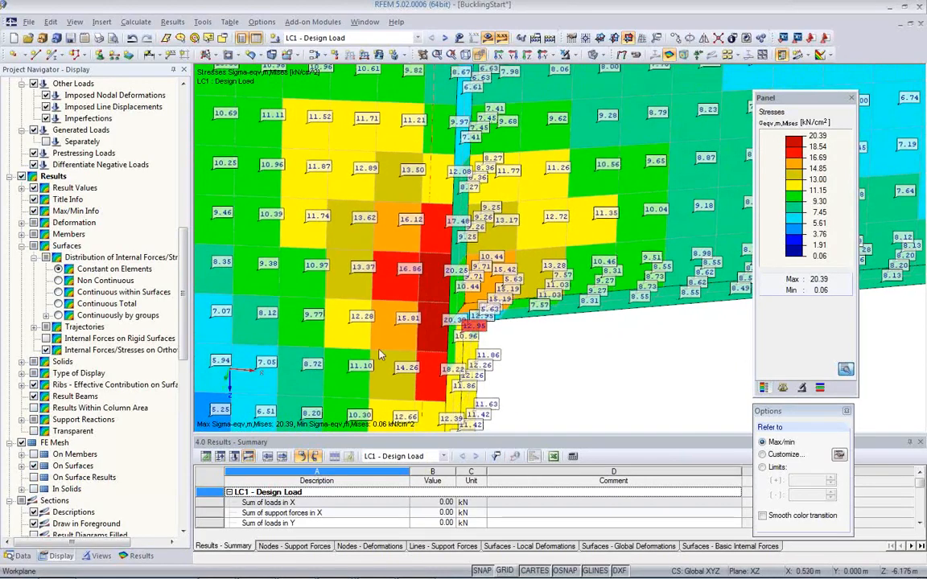
Step: Hide the result values on the surfaces and examine the constant element stresses on the web and flanges at the inner corner
left_click(729, 55)
middle_click_drag(479, 292, 555, 290, "ctrl")
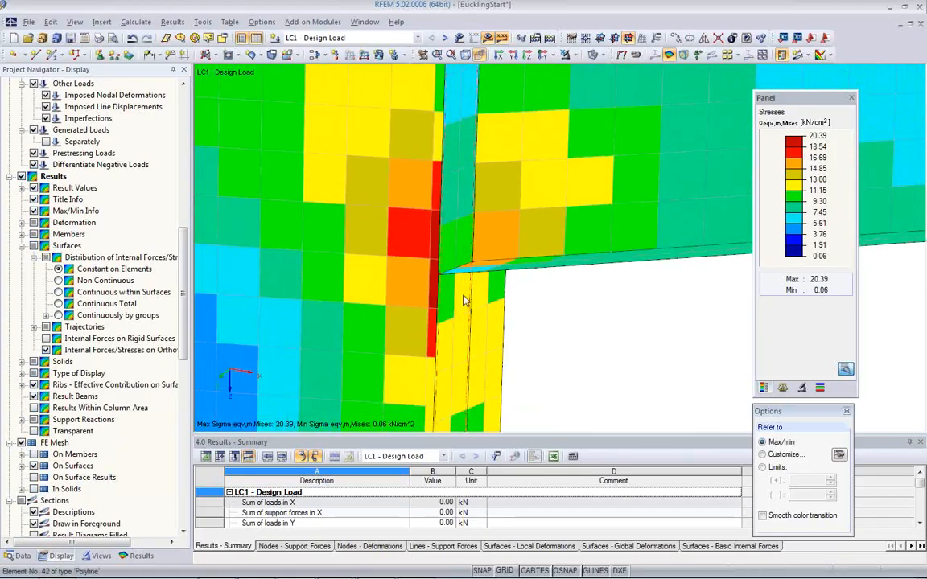
middle_click_drag(468, 296, 577, 327, "ctrl")
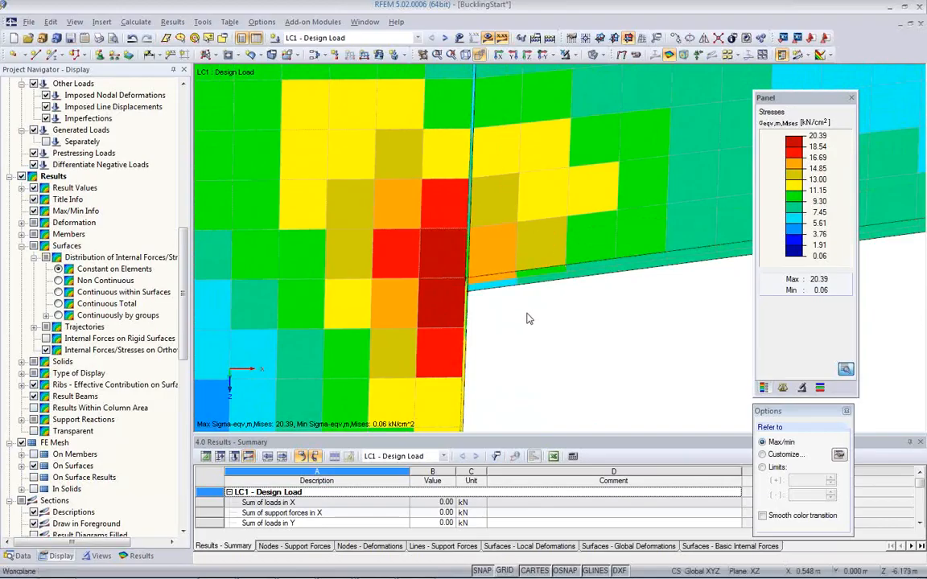
middle_click_drag(529, 316, 386, 327, "ctrl")
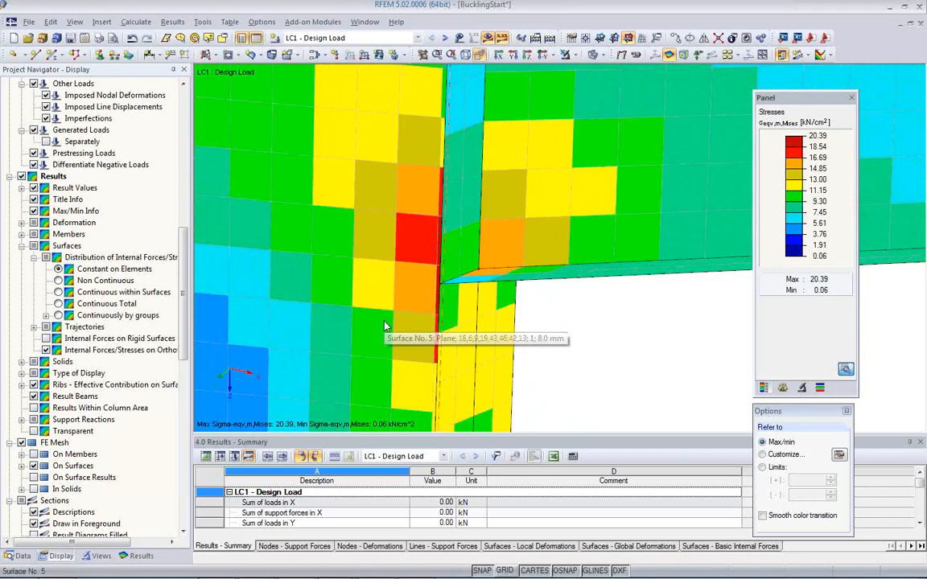
middle_click_drag(415, 321, 498, 310, "ctrl")
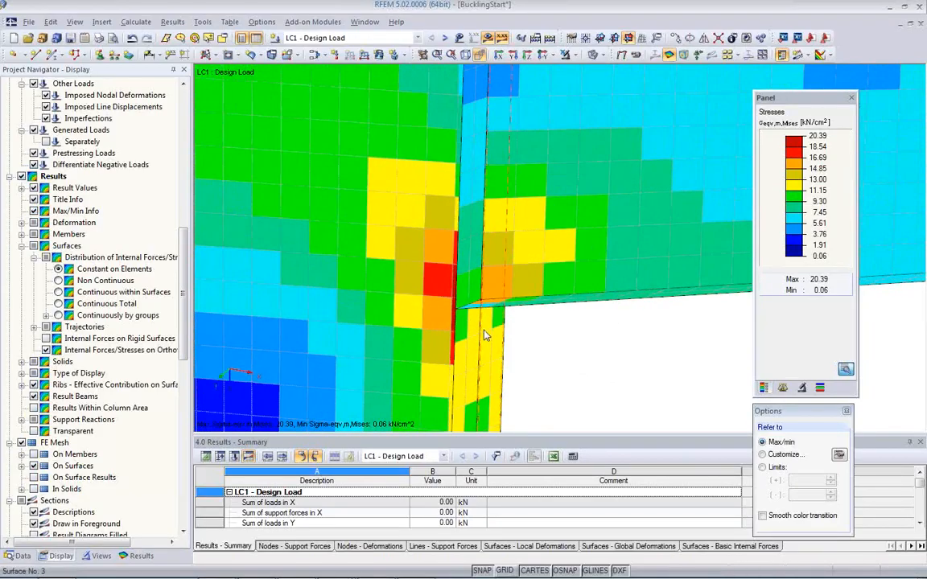
Step: Create a circular FE mesh refinement on corner node 30 with radius 0.250 m, inner length 0.010 m and outer length 0.050 m
mouse_move(479, 339)
middle_mouse_down("ctrl")
mouse_move(528, 341)
mouse_move(509, 352)
mouse_move(481, 326)
middle_mouse_up("ctrl")
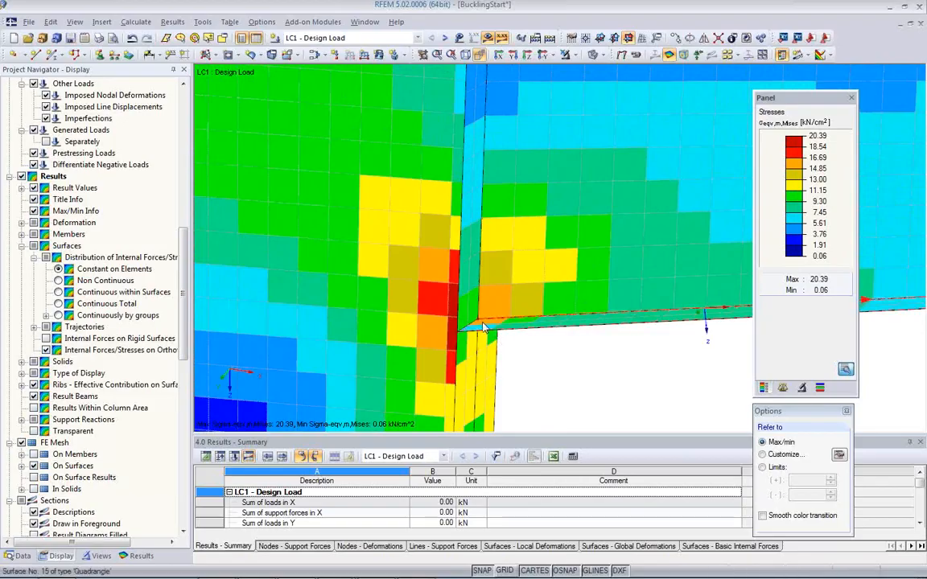
right_click(482, 326)
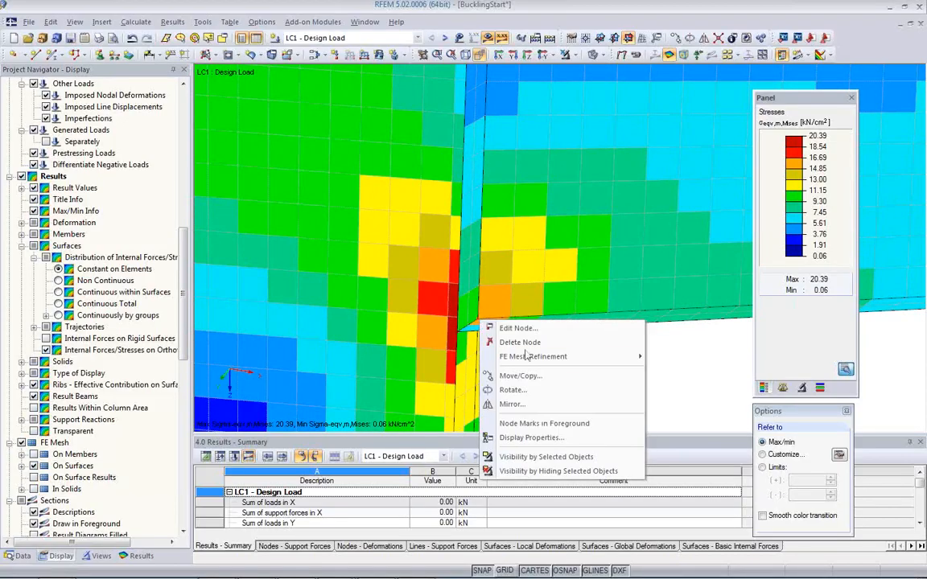
mouse_move(532, 361)
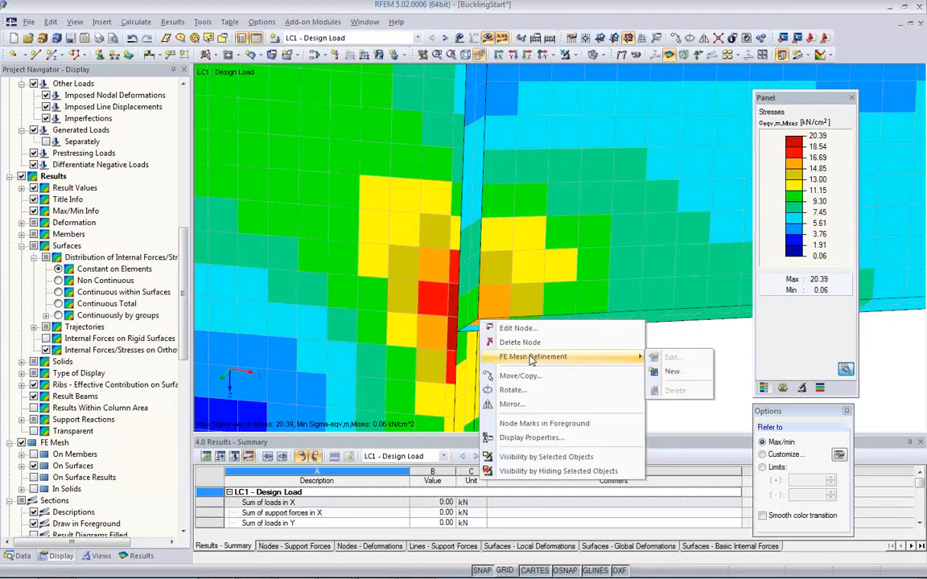
left_click(672, 372)
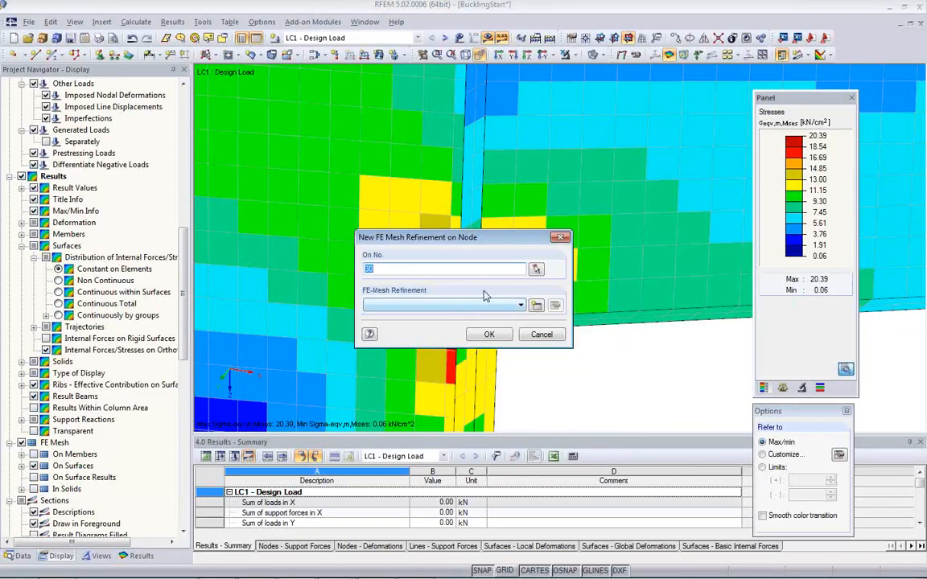
left_click(536, 306)
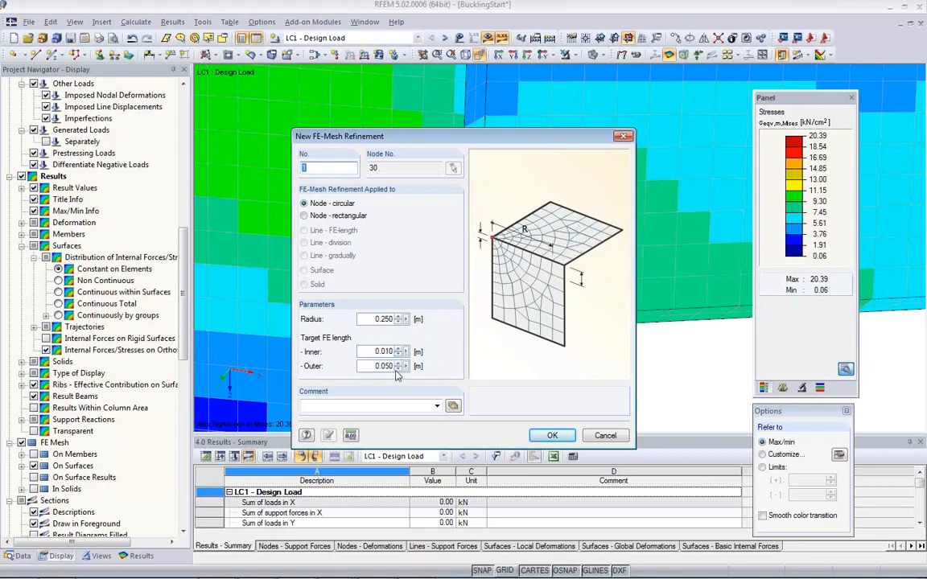
left_click(551, 438)
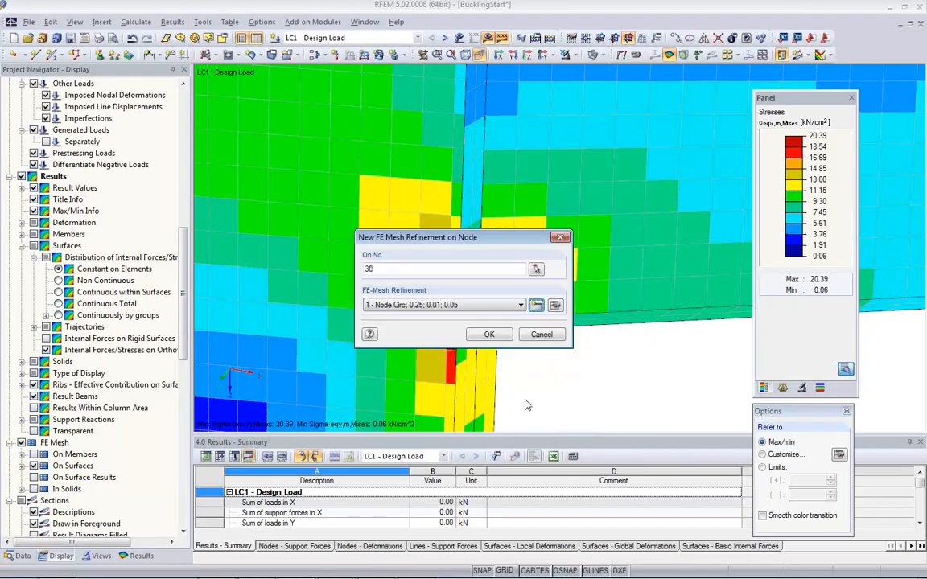
left_click(489, 336)
left_click(440, 322)
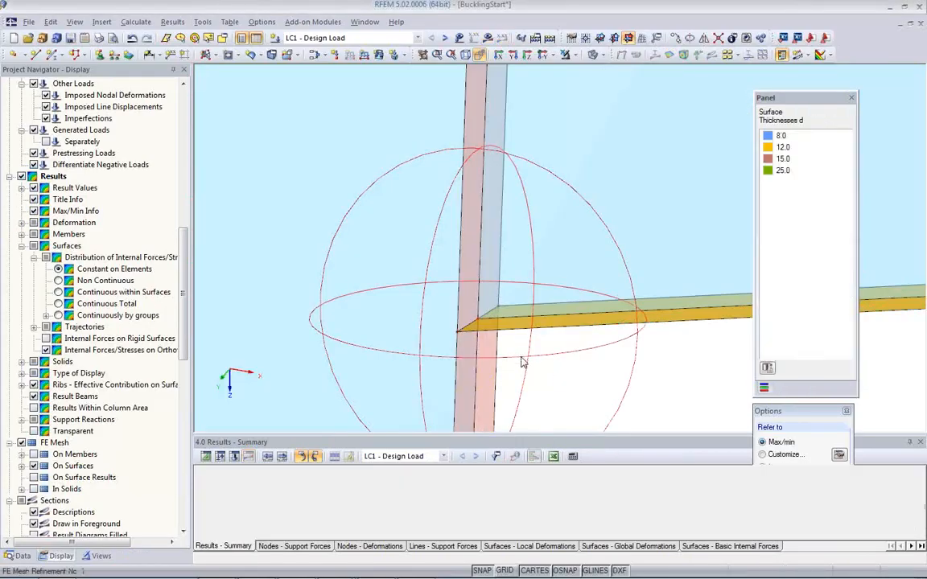
Step: Recalculate LC1 with the refined mesh and examine the σeqv,m,Mises stresses around the inner corner
scroll(542, 375, "down", 5)
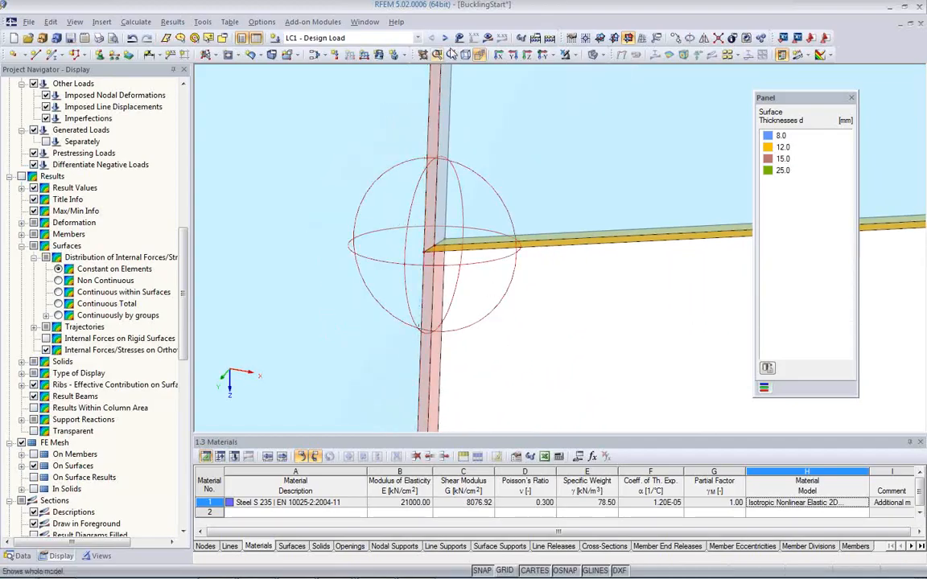
left_click(489, 41)
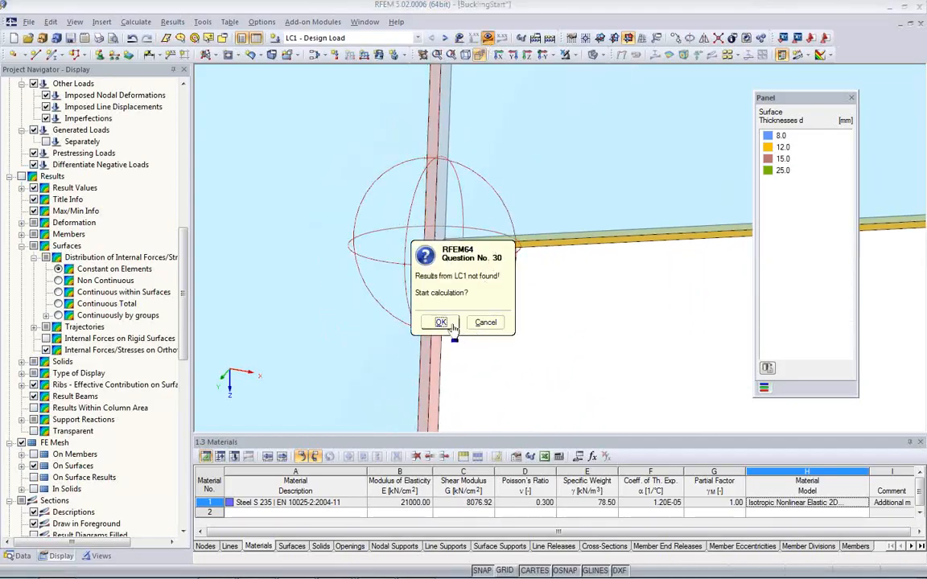
left_click(452, 325)
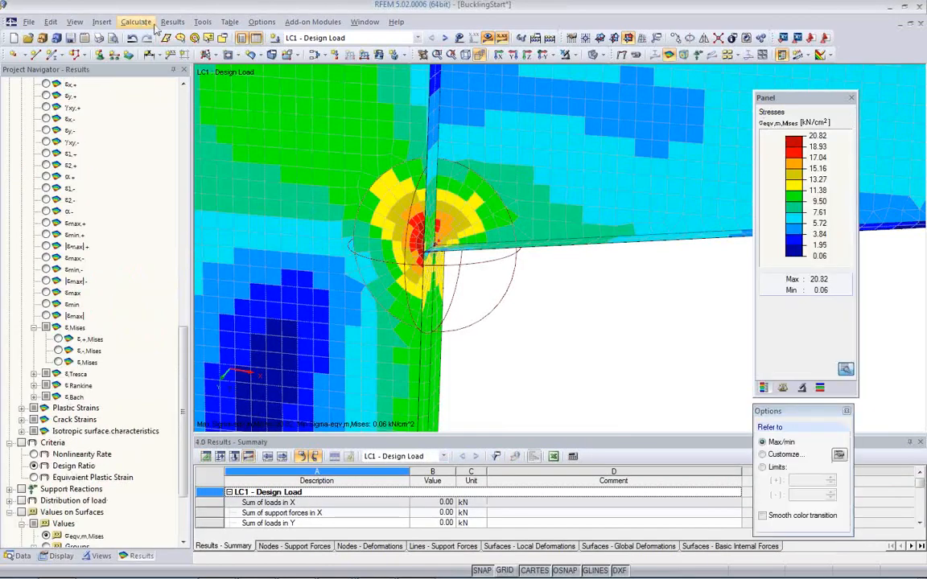
middle_click_drag(416, 290, 495, 276, "ctrl")
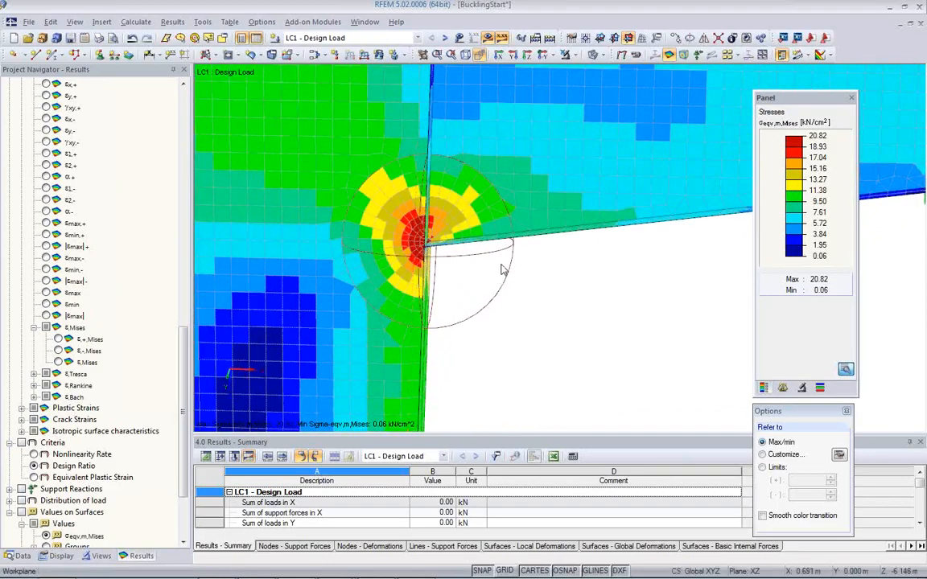
scroll(499, 270, "up", 1)
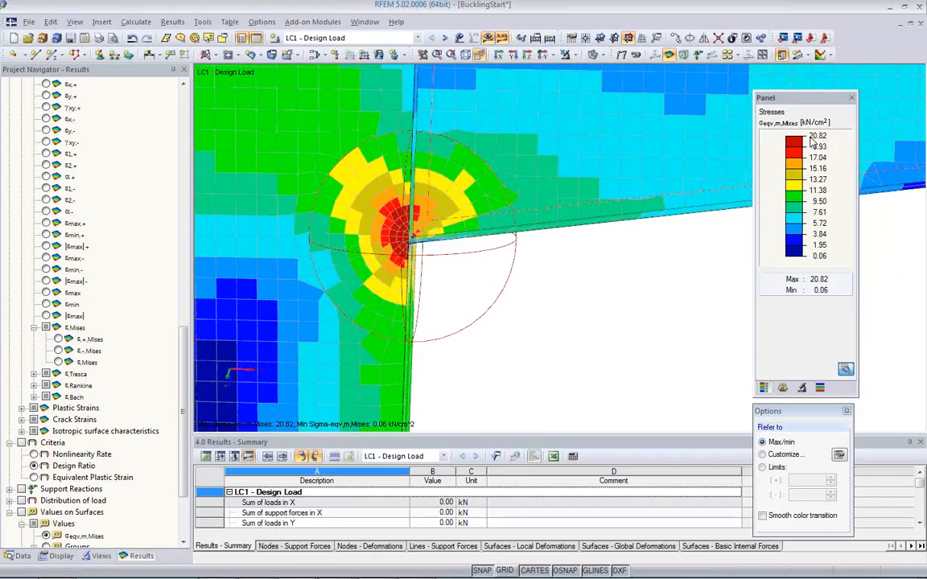
scroll(558, 304, "down", 2)
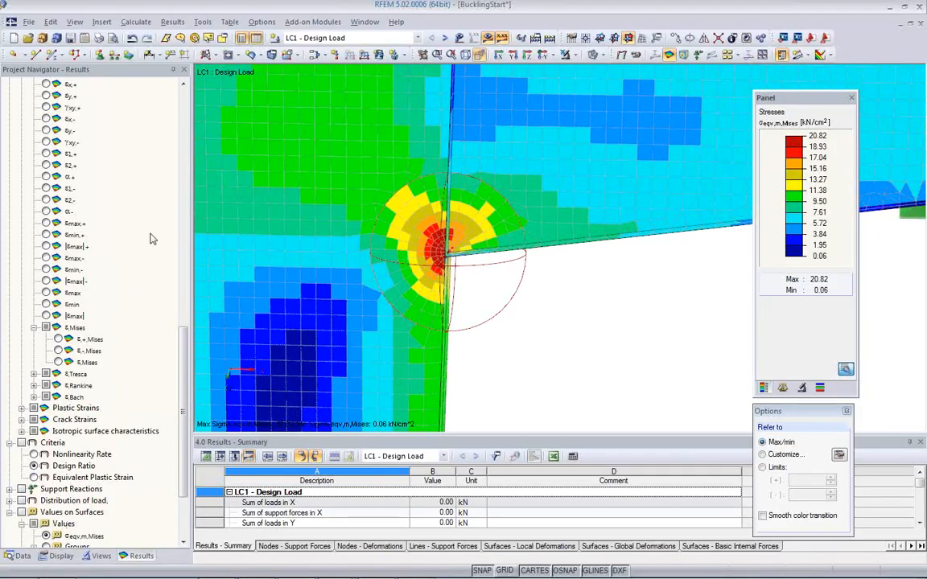
Step: Switch from LC1 to the RF-STEEL Surfaces CA1 case and open the RF-STEEL Surfaces add-on module
left_click(418, 39)
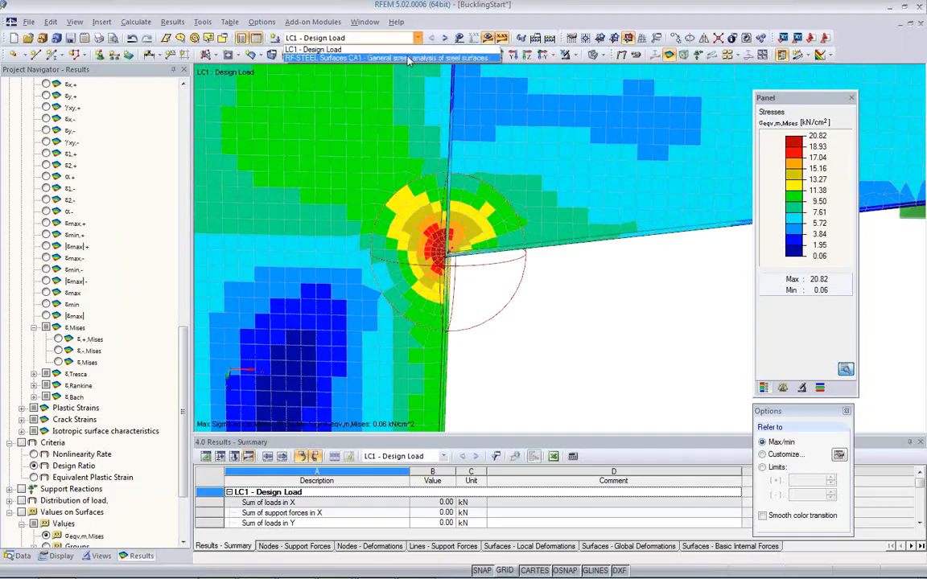
left_click(372, 58)
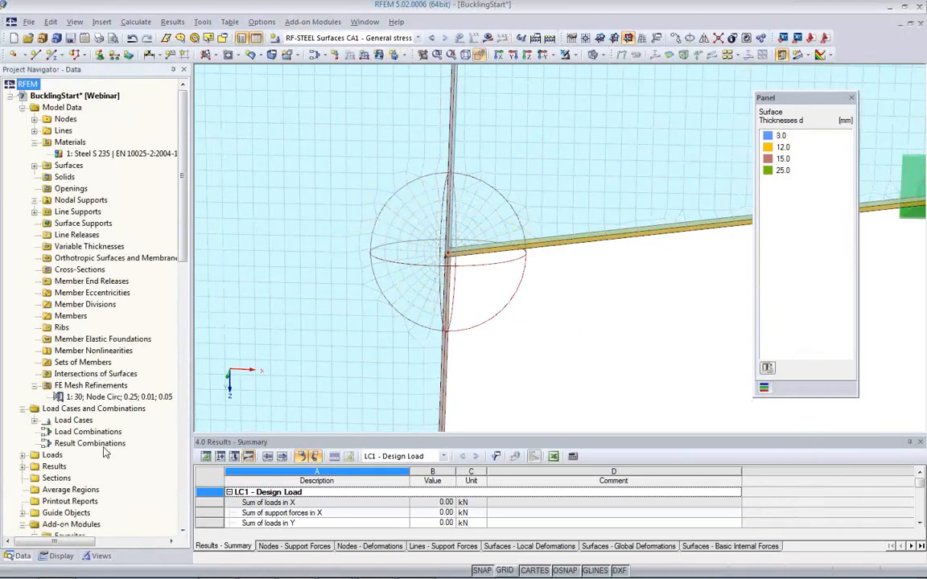
scroll(104, 451, "down", 10)
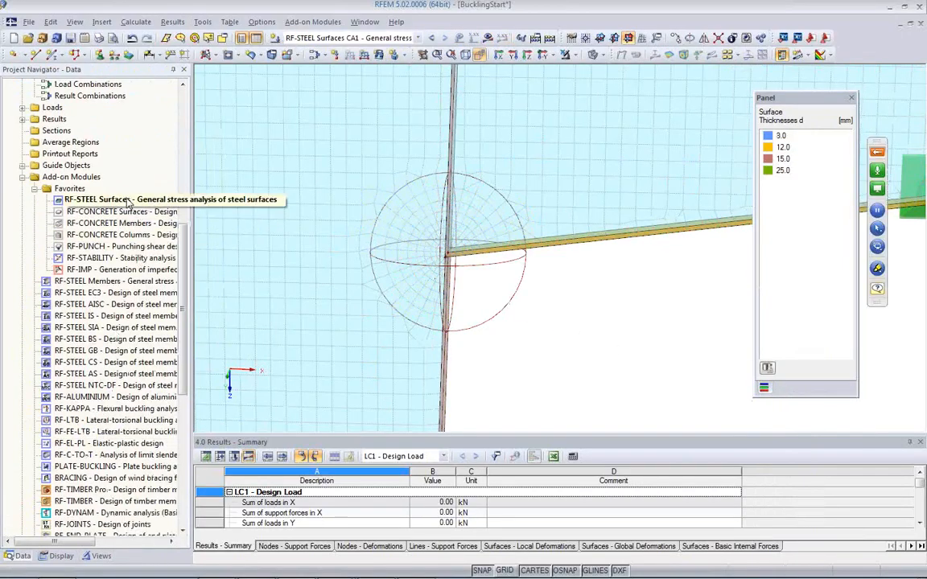
double_click(127, 201)
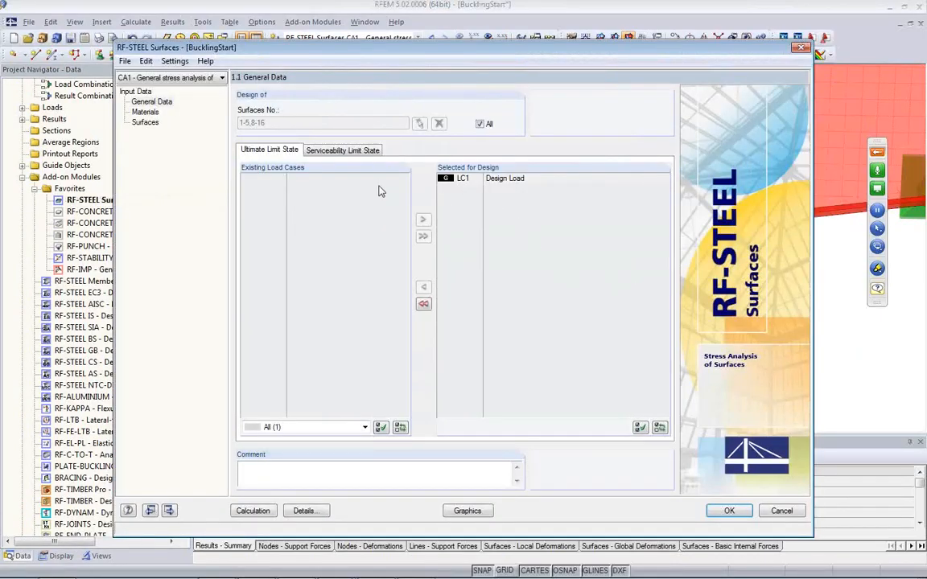
Step: Set the module's distribution of internal forces to Constant on elements and run the stress calculation
left_click(306, 511)
left_click(336, 120)
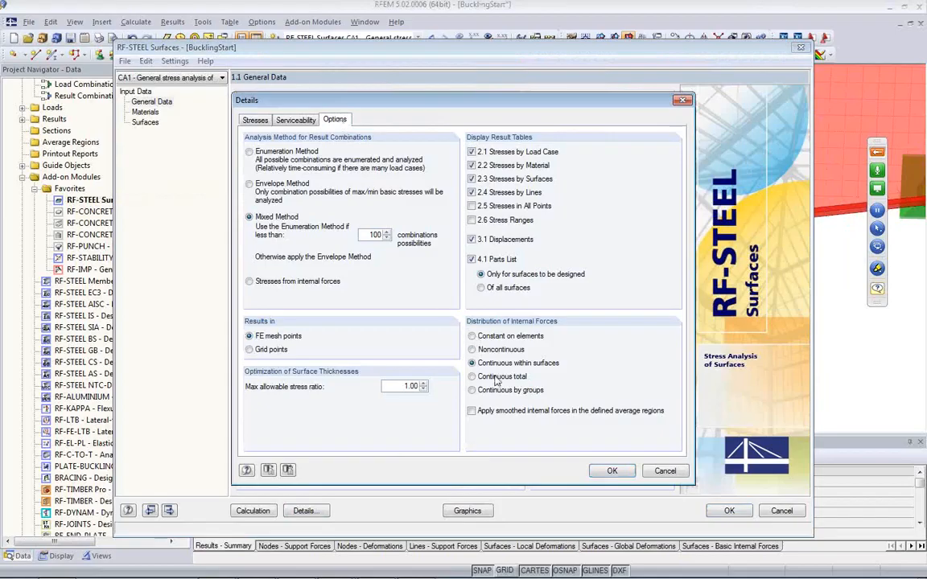
left_click(472, 337)
left_click(610, 472)
left_click(253, 511)
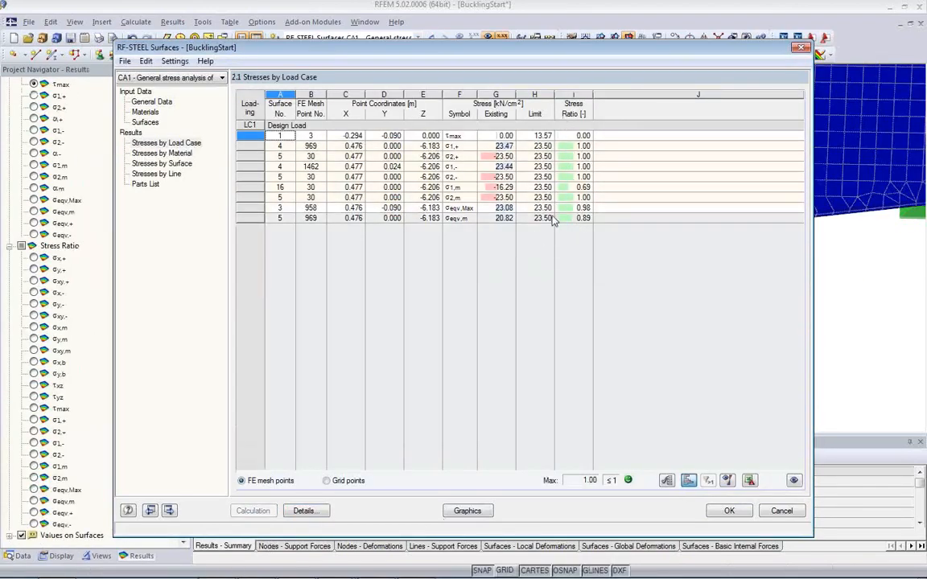
Step: Show the σeqv,Max stress ratio graphically on the whole column and beam corner
left_click(467, 512)
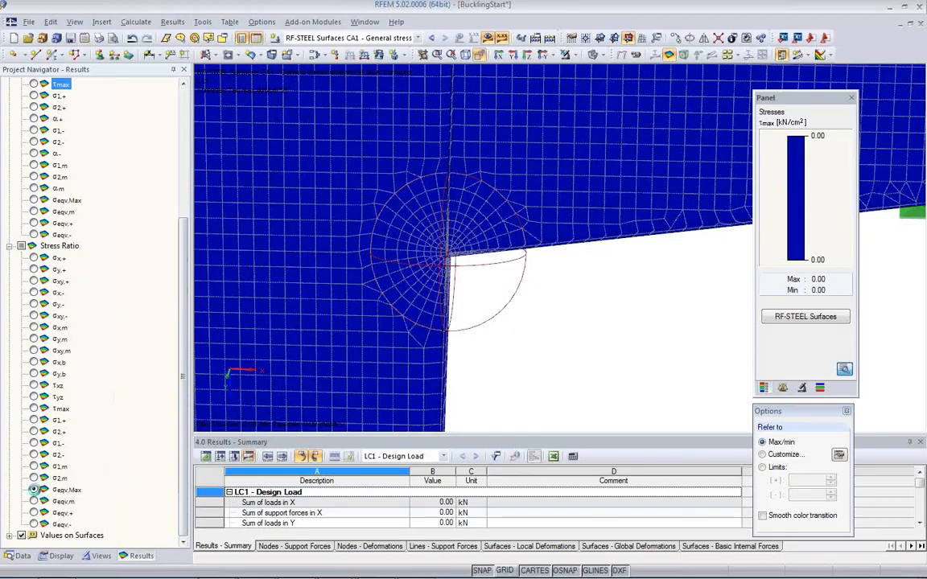
left_click(34, 490)
middle_click_drag(569, 347, 366, 319, "ctrl")
scroll(366, 319, "down", 5)
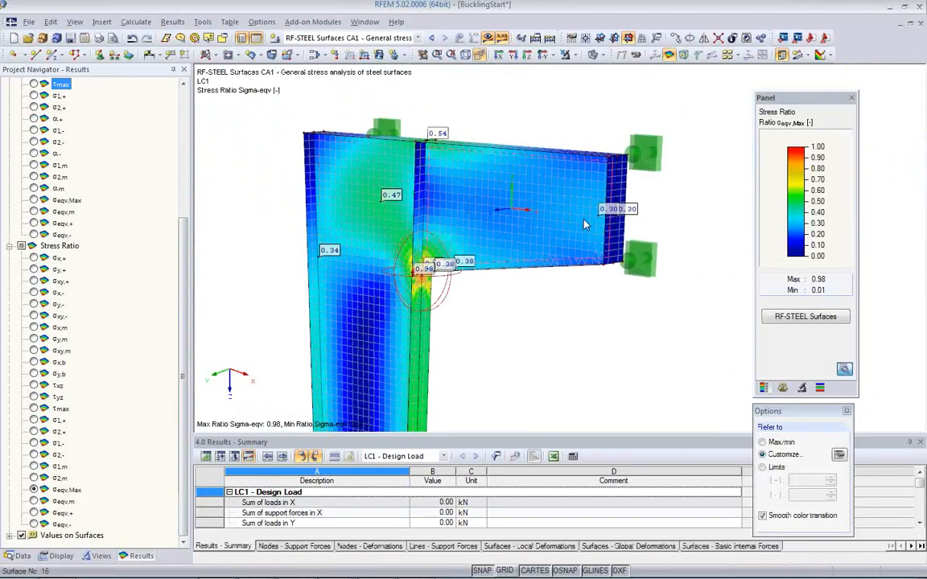
Step: Hide the stress ratio value labels, examine the ratio distribution on the column and beam, and close the colour scale options
left_click(727, 54)
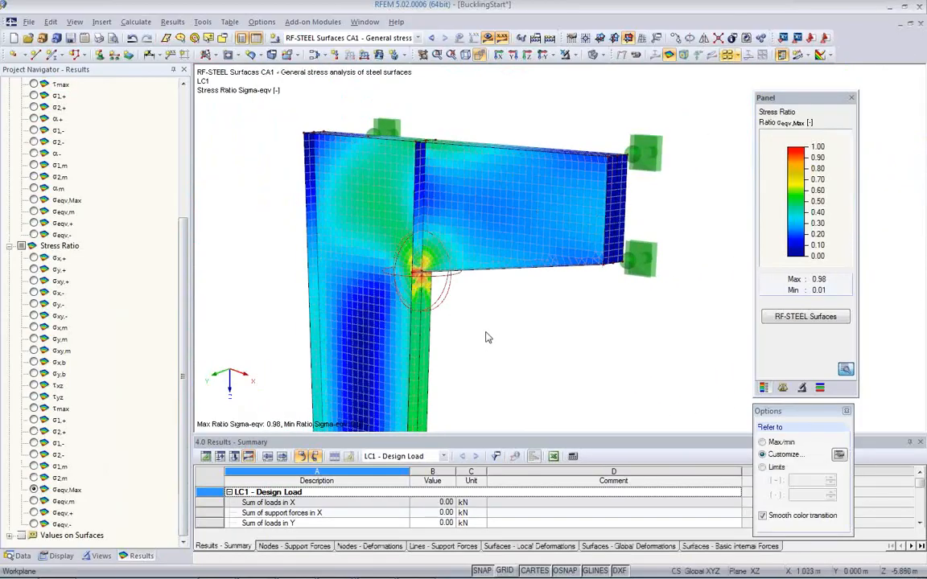
left_click_drag(467, 317, 450, 272)
middle_click_drag(416, 254, 359, 220, "ctrl")
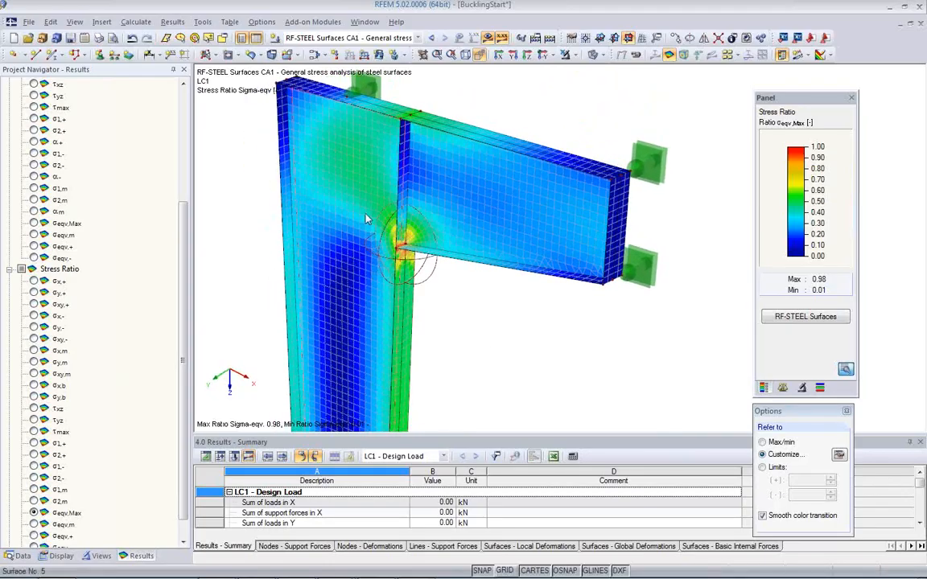
scroll(368, 219, "down", 2)
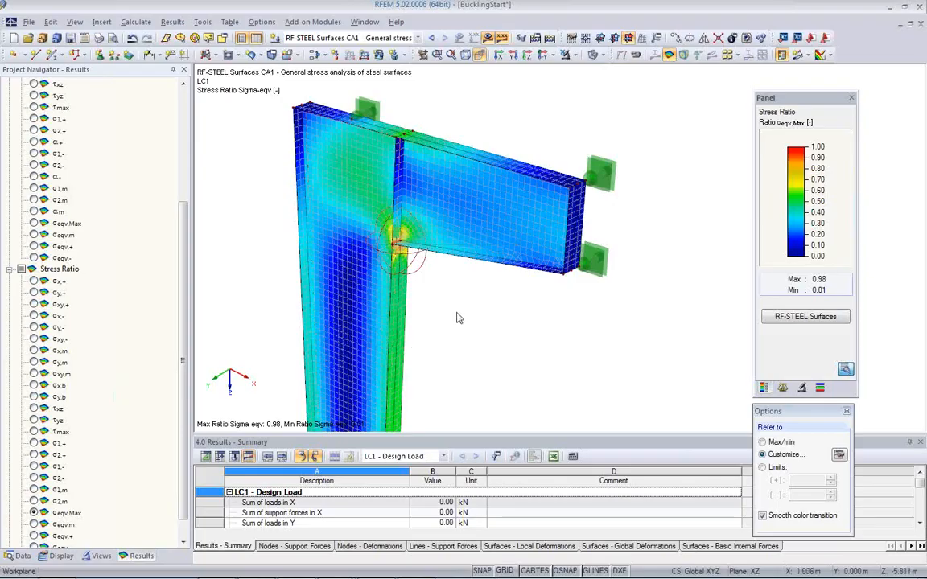
left_click(848, 411)
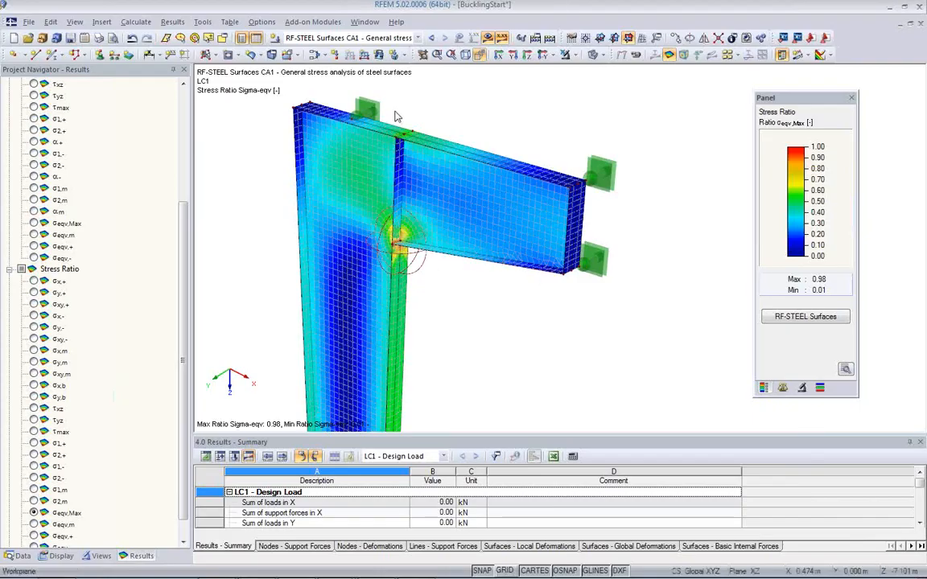
Step: Open the RF-STABILITY add-on module and keep LC1 - Design Load as the source of the imported axial forces
left_click(417, 38)
left_click(222, 141)
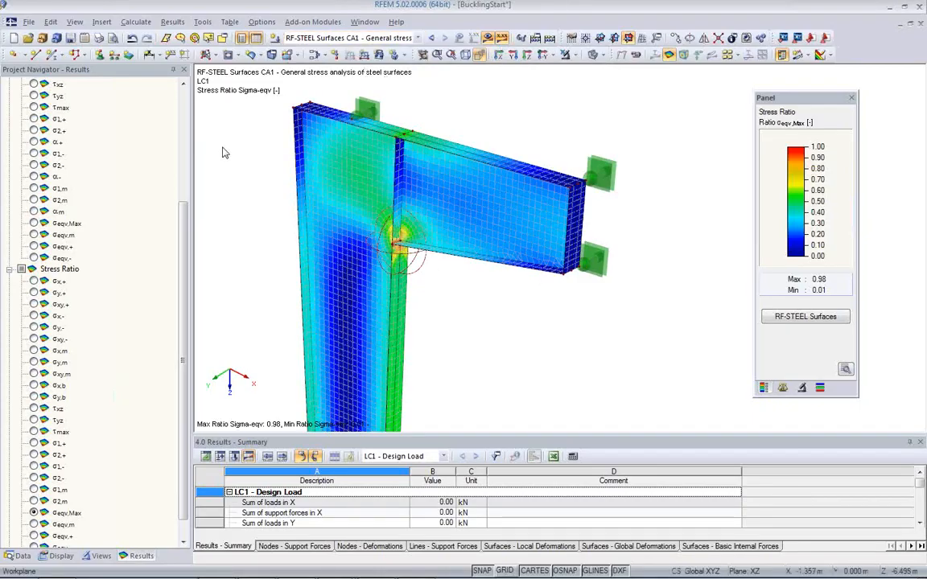
left_click(20, 556)
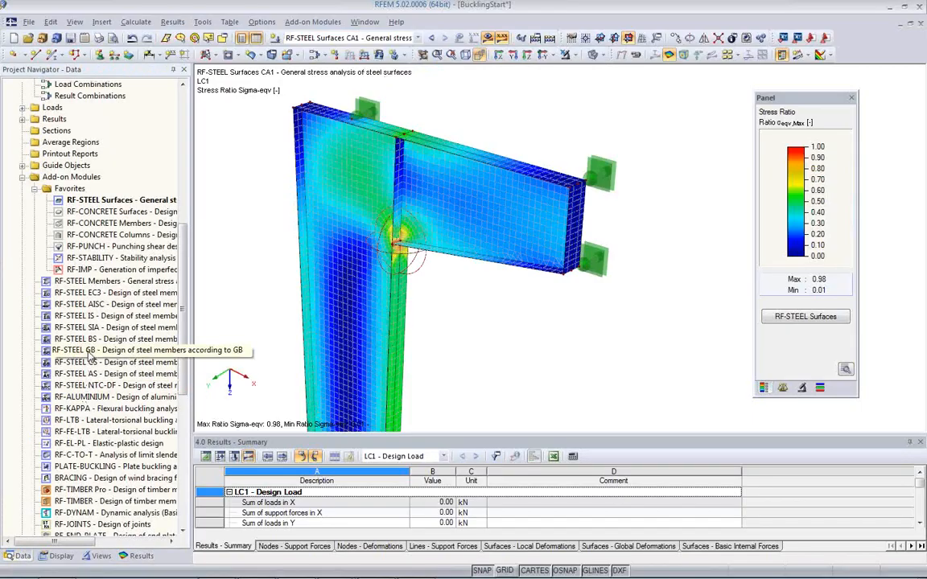
left_click(98, 259)
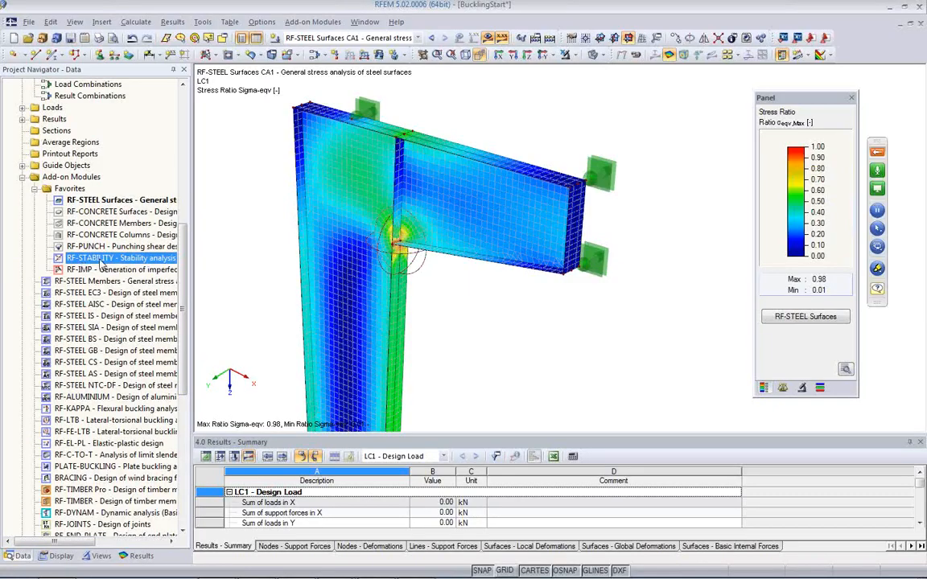
double_click(100, 259)
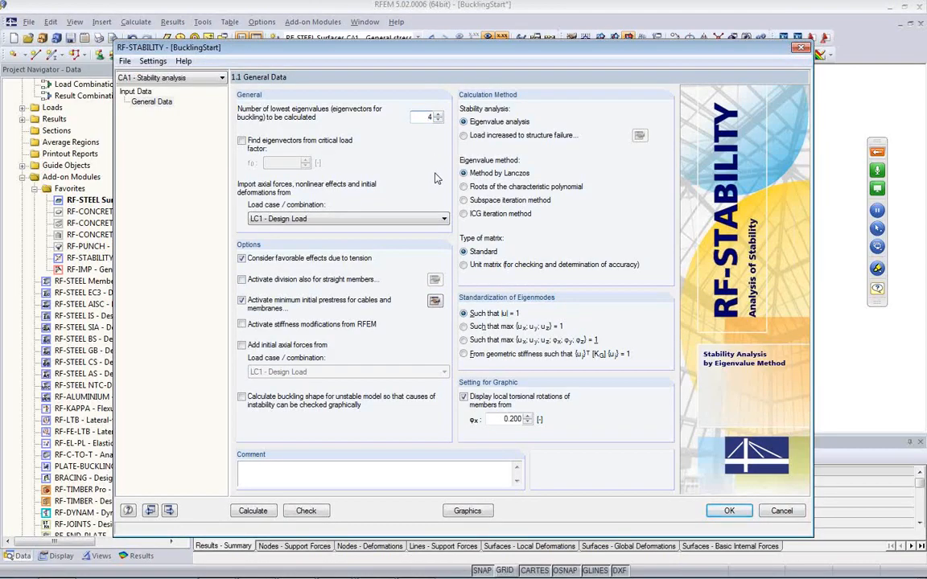
left_click(352, 219)
left_click(352, 220)
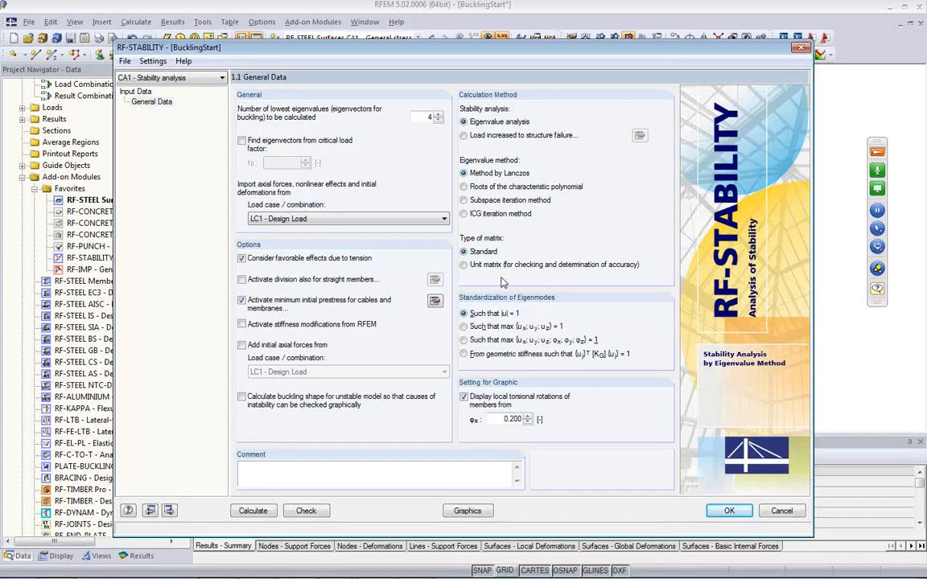
Step: Run the RF-STABILITY eigenvalue calculation and compare the buckling shapes belonging to the four critical load factors on the model
left_click(249, 509)
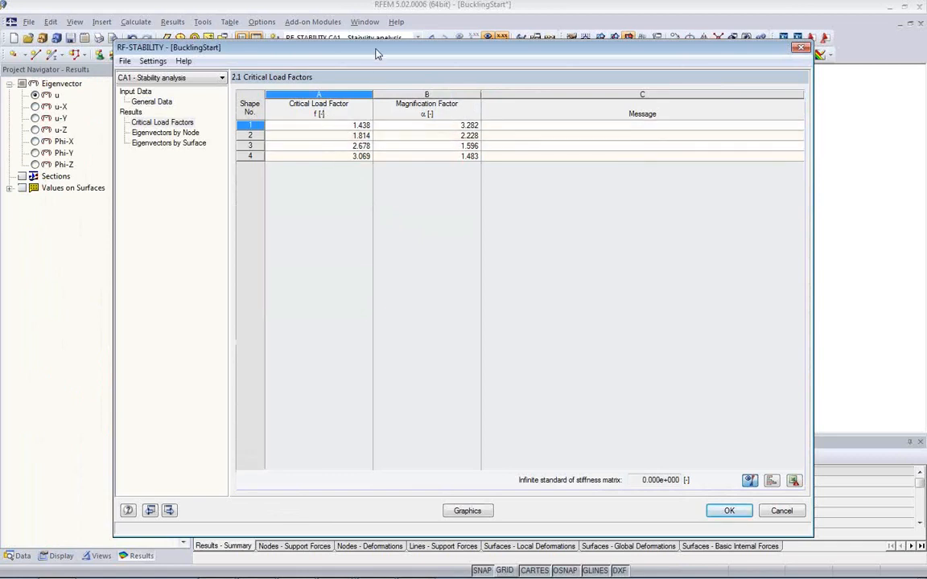
left_click_drag(377, 51, 392, 331)
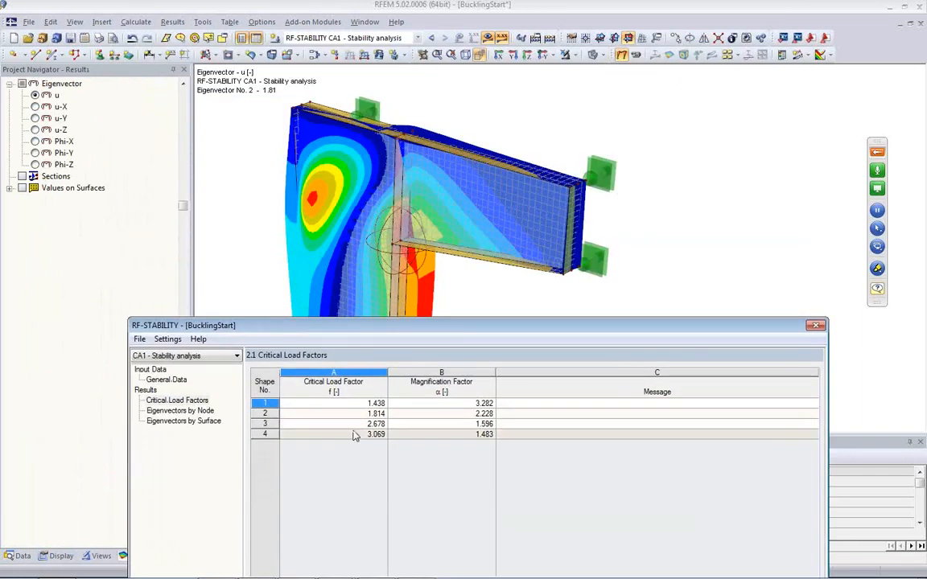
left_click(352, 413)
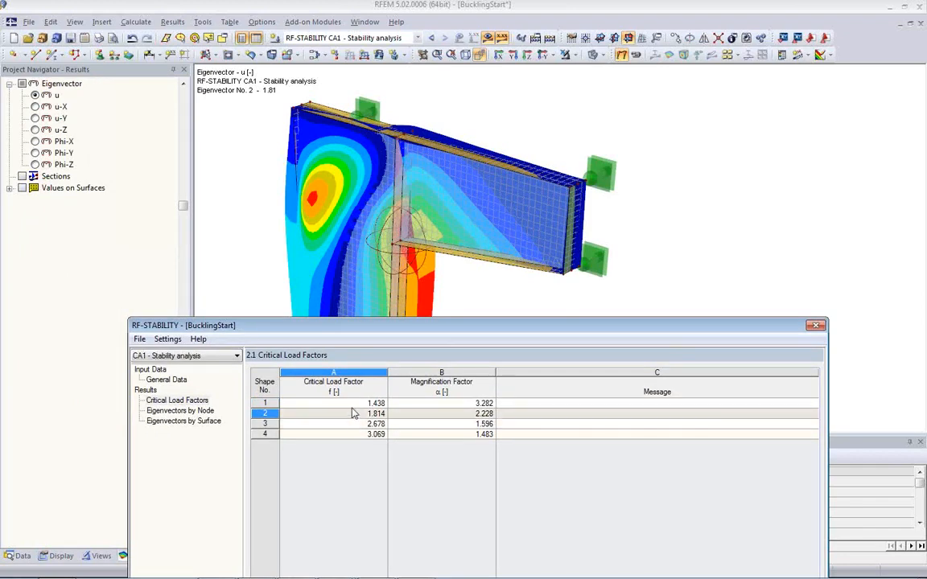
left_click(354, 404)
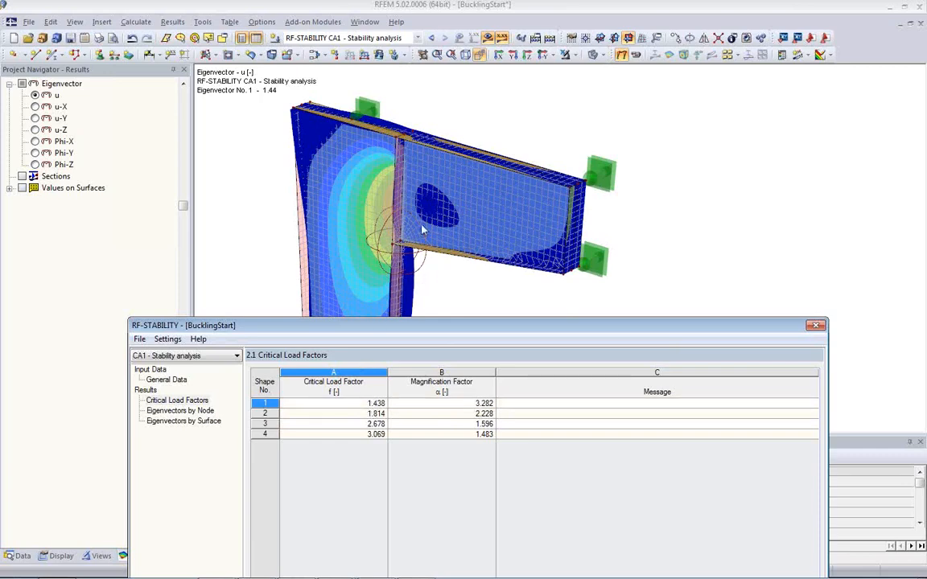
left_click(349, 417)
left_click(348, 424)
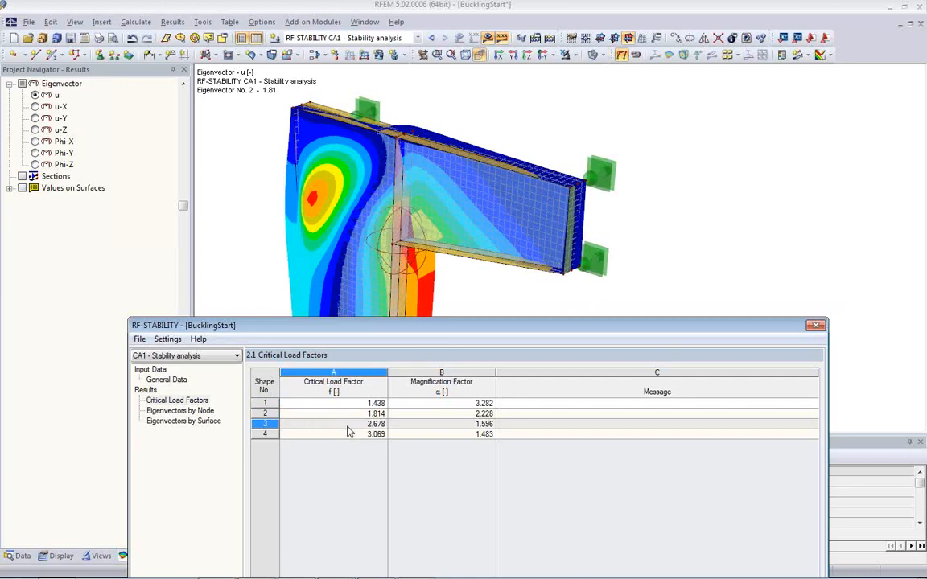
left_click(349, 434)
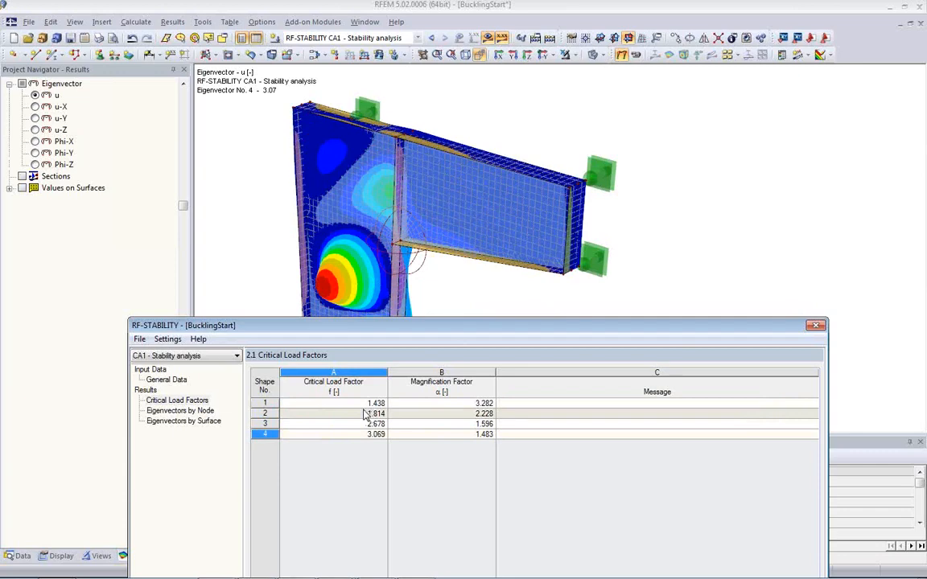
Step: Display buckling shape No. 1, close the stability module and examine the shape from the opposite side of the column web
left_click(334, 403)
left_click_drag(439, 332, 428, 64)
left_click(732, 521)
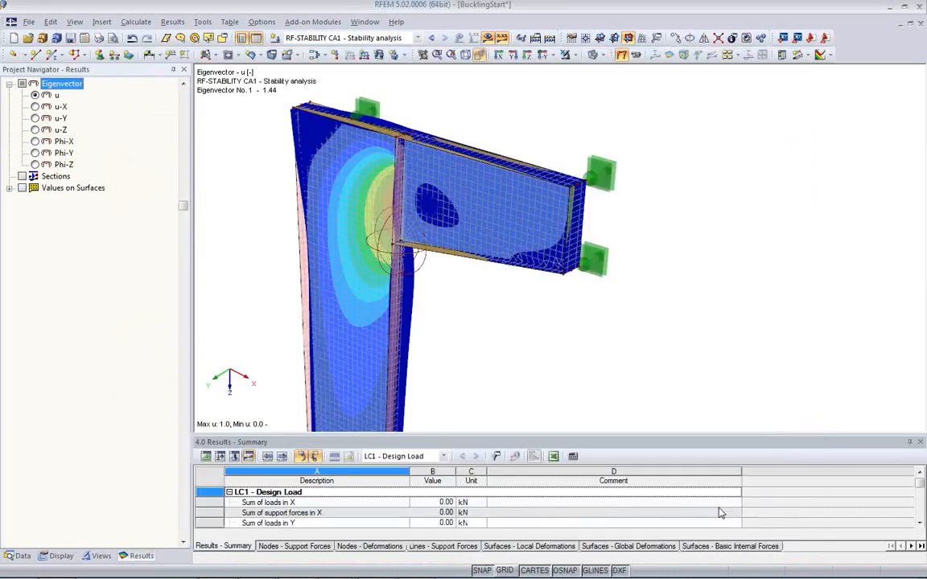
middle_click_drag(544, 341, 23, 261, "ctrl")
middle_click_drag(475, 303, 499, 266, "ctrl")
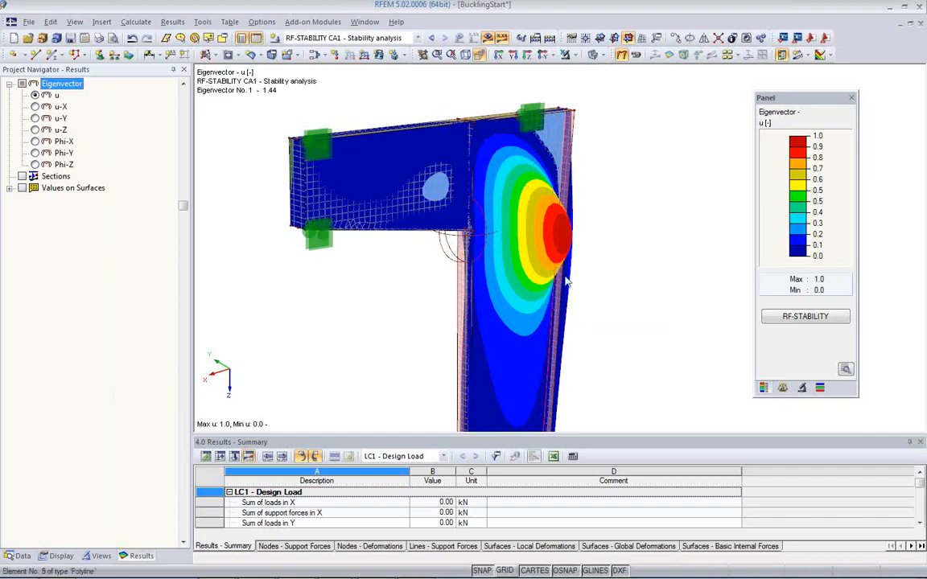
middle_click_drag(579, 298, 595, 319, "ctrl")
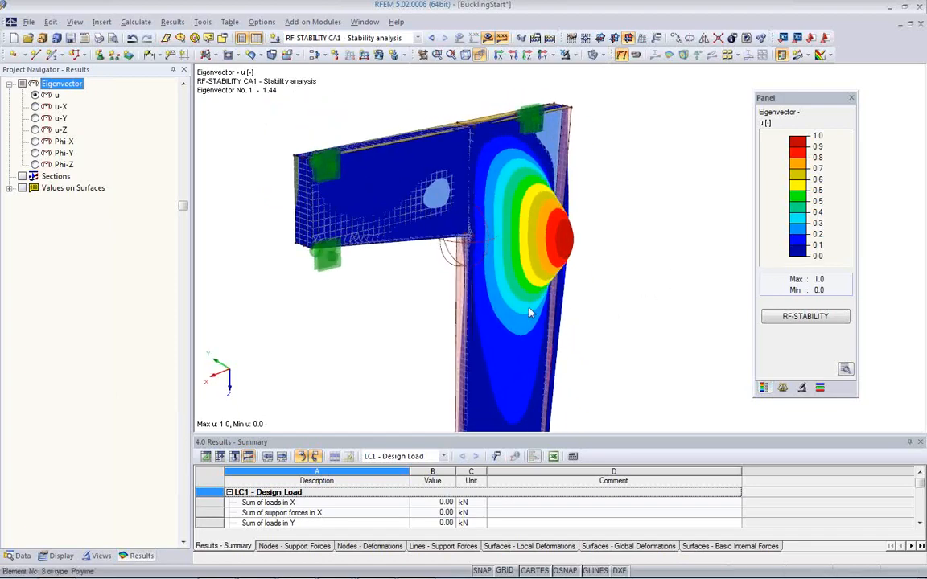
Step: Open the RF-IMP add-on module and base the imperfection on buckling shape No. 1 from RF-STABILITY case CA1
left_click(18, 556)
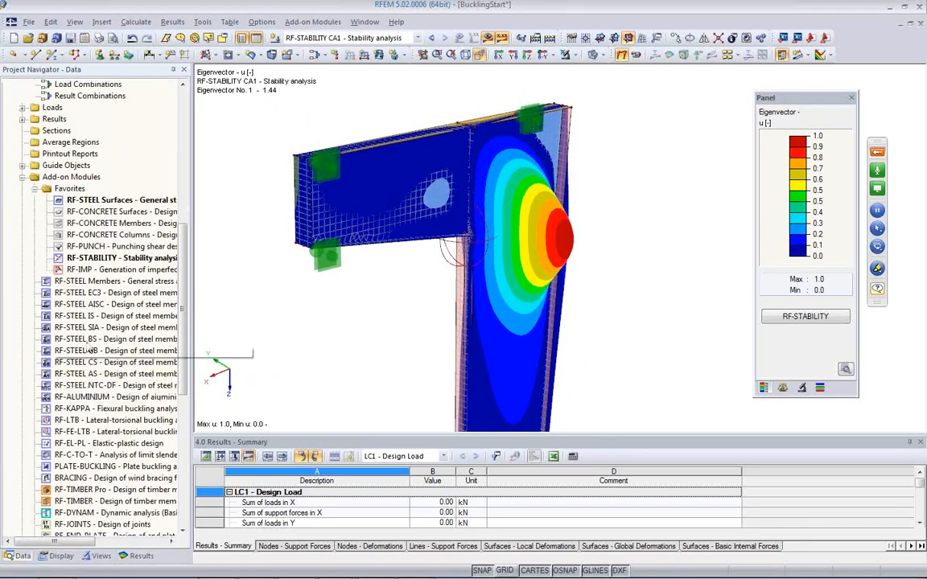
double_click(81, 269)
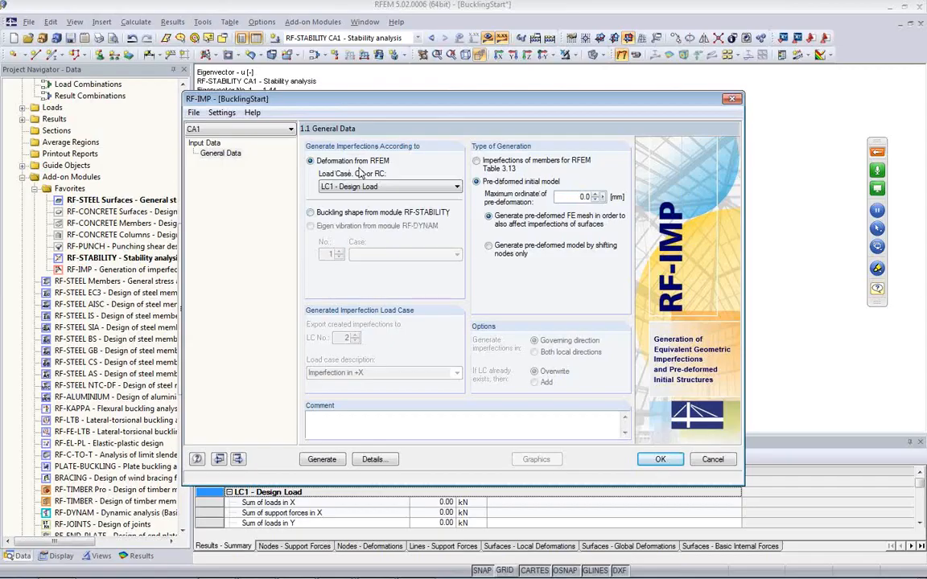
left_click(322, 215)
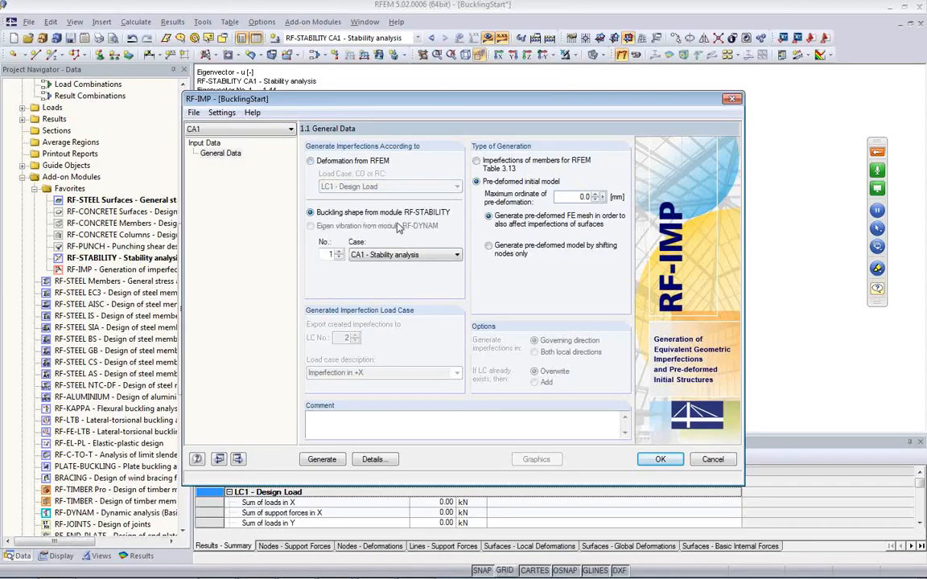
left_click(406, 256)
left_click(405, 257)
left_click(324, 255)
Step: Set the maximum ordinate of pre-deformation to 20 mm, generate the pre-deformed initial model and view it graphically
left_click_drag(466, 98, 489, 147)
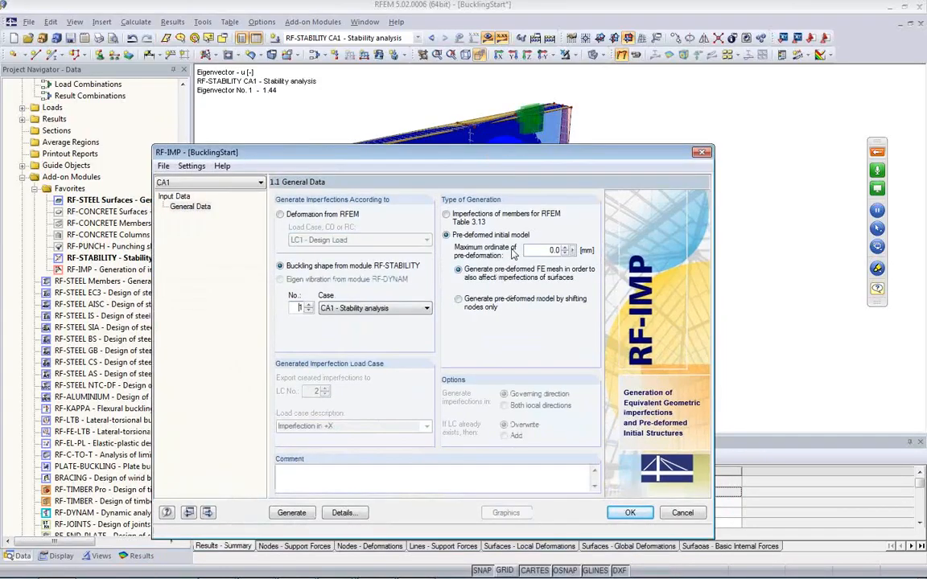
left_click_drag(544, 254, 562, 252)
type("20")
left_click(291, 513)
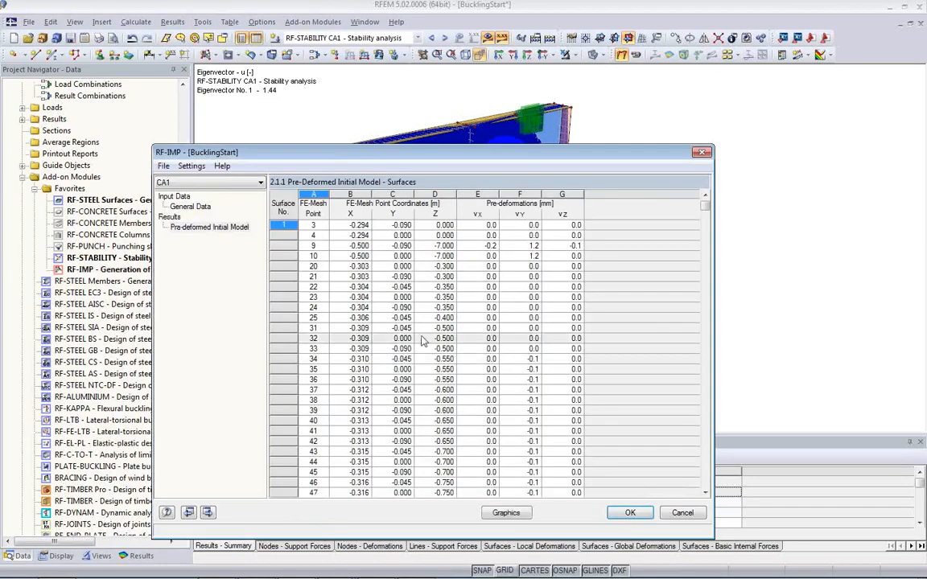
left_click(506, 513)
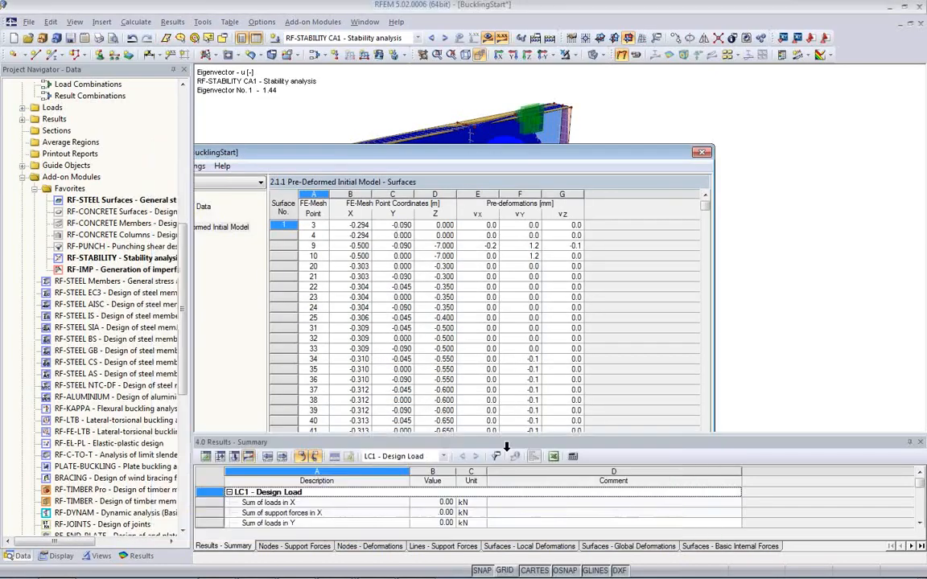
middle_click_drag(290, 267, 356, 315, "ctrl")
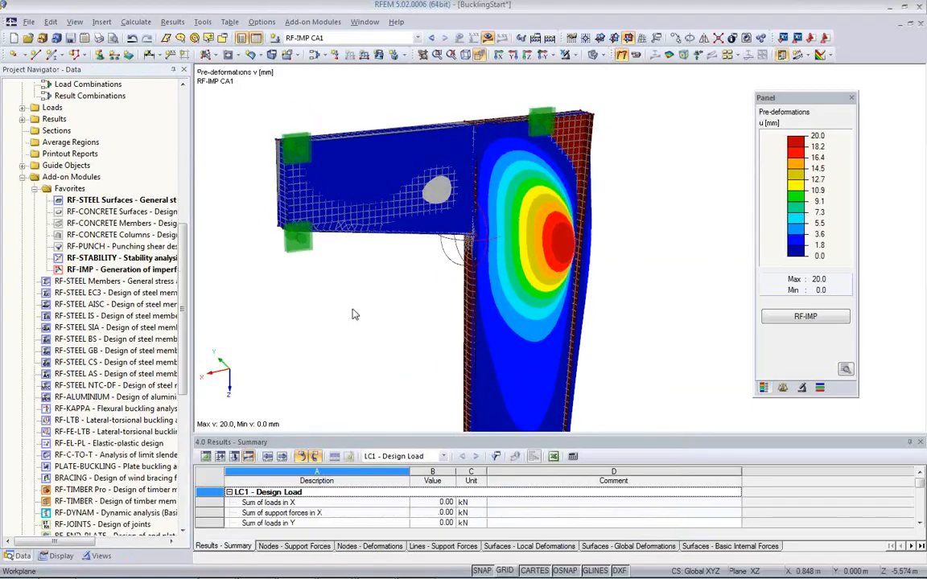
Step: Reverse the imperfection by setting the maximum ordinate of pre-deformation to -20 mm and regenerate the pre-deformed initial model
left_click(805, 316)
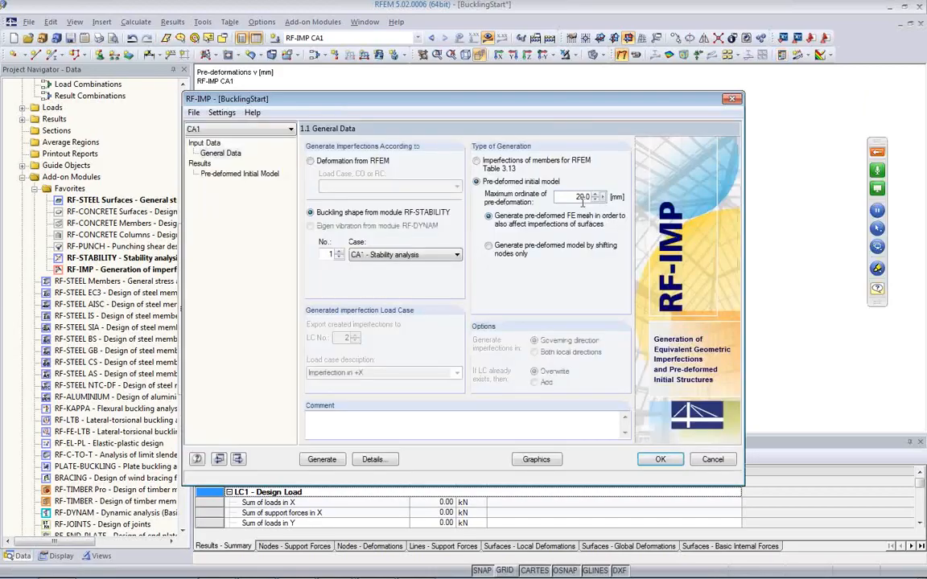
left_click(570, 201)
type("-")
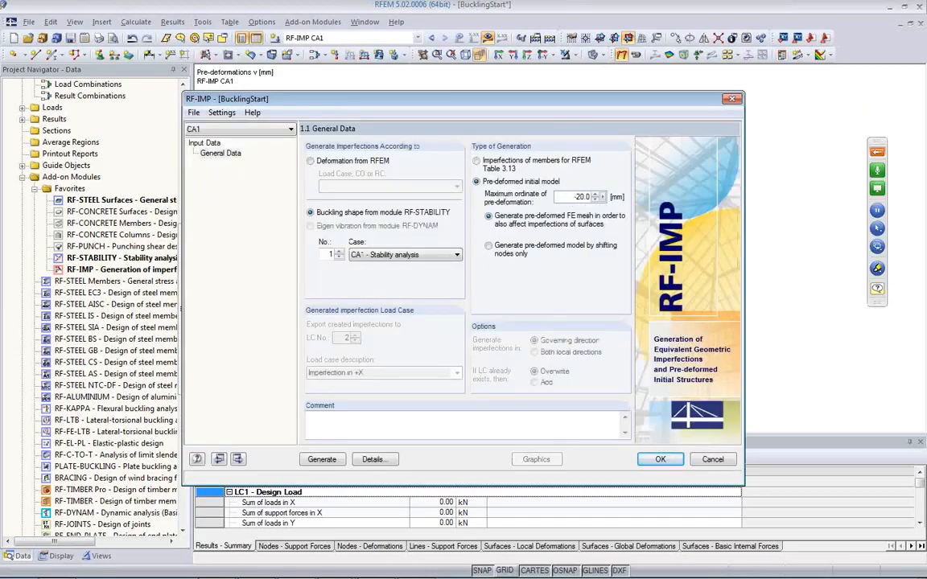
left_click(322, 460)
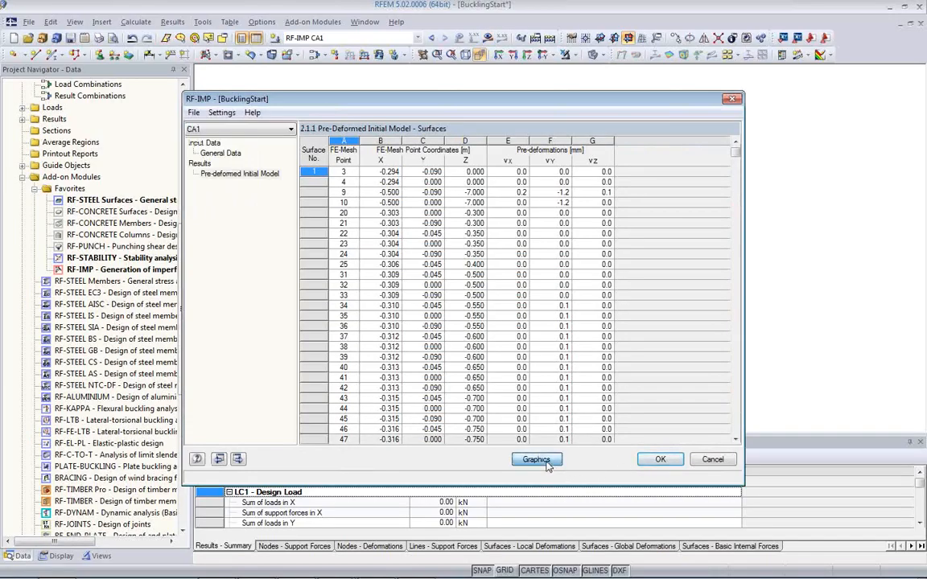
Step: Show the reversed pre-deformations graphically, switch the model to wireframe display and examine the bulge in the column web
left_click(536, 459)
middle_click_drag(407, 331, 674, 337, "ctrl")
middle_click_drag(560, 352, 565, 305)
middle_click_drag(532, 225, 626, 350, "ctrl")
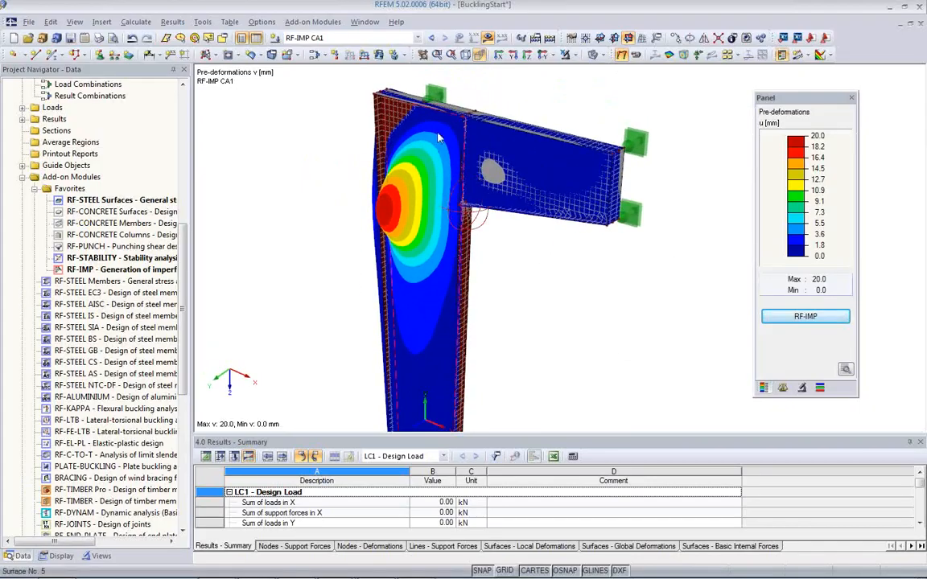
left_click(592, 58)
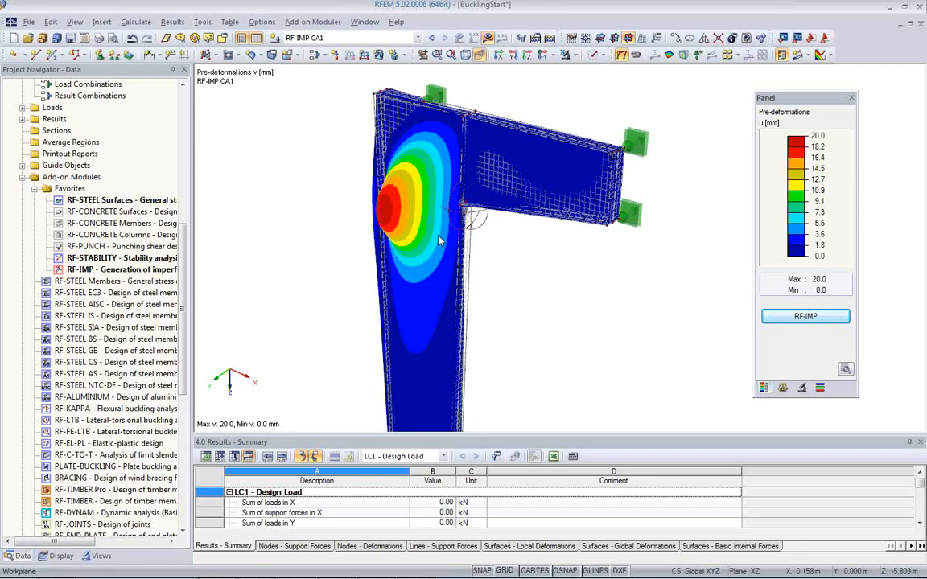
middle_click_drag(488, 297, 592, 290, "ctrl")
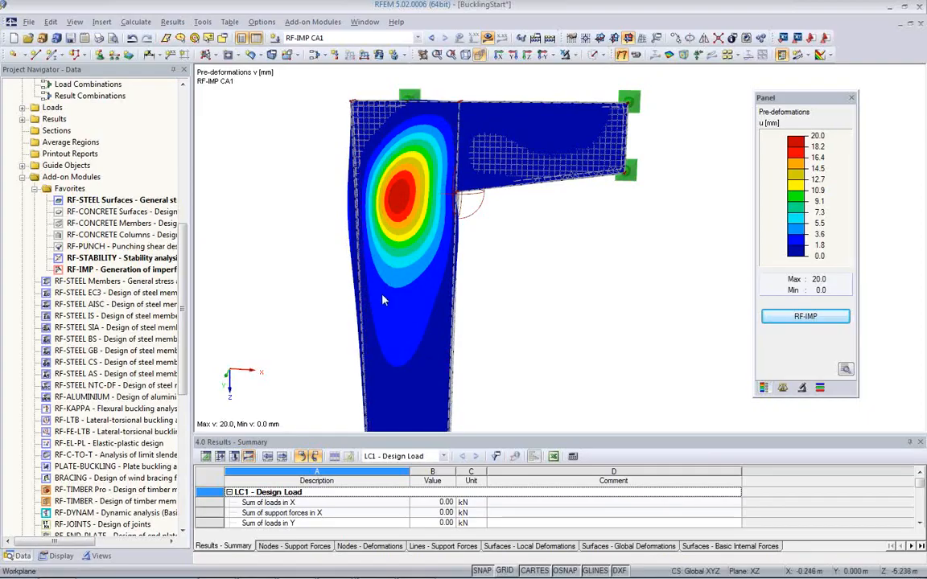
Step: Measure the diagonal distance across the buckled column web, from near the top of the column-beam junction to the outer flange
left_click(202, 22)
mouse_move(229, 441)
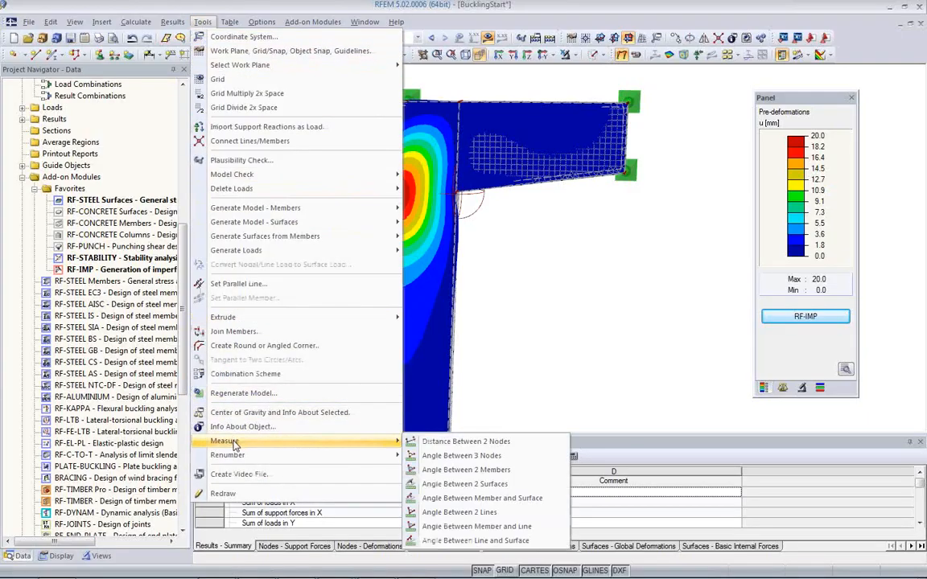
left_click(439, 449)
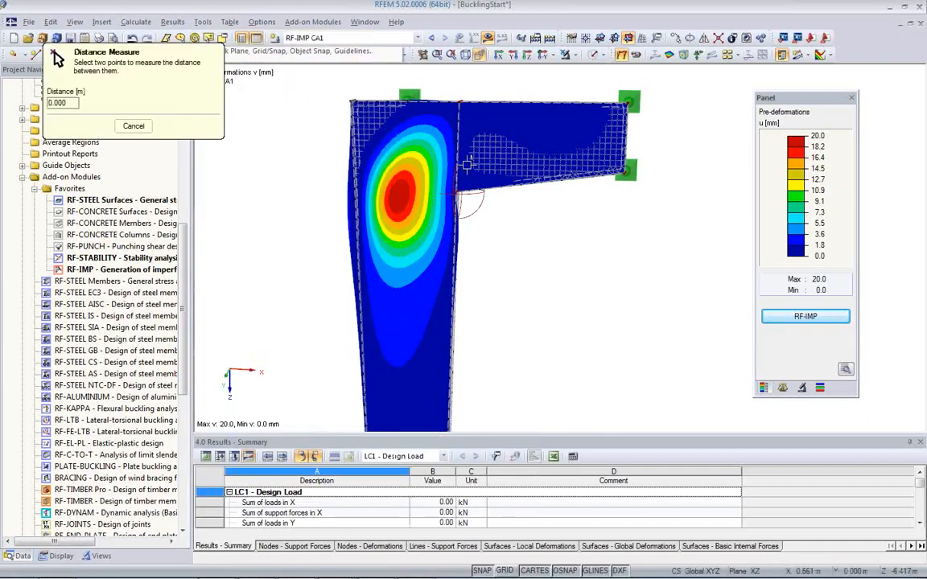
left_click(450, 103)
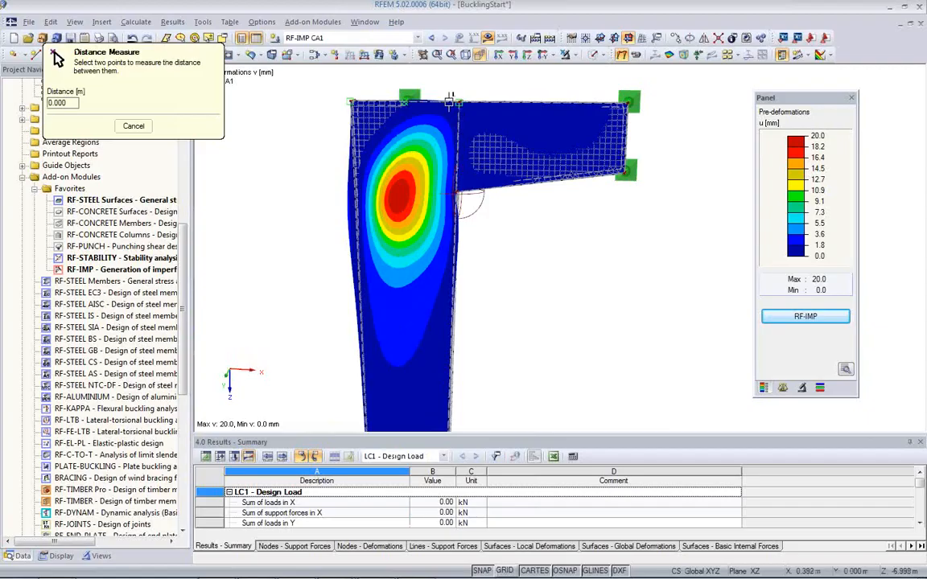
left_click(360, 284)
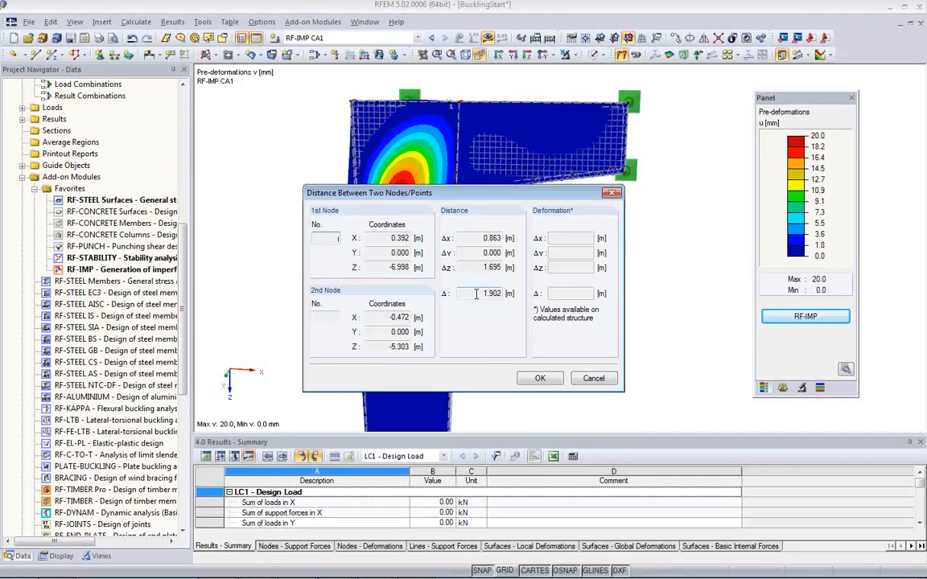
left_click(540, 377)
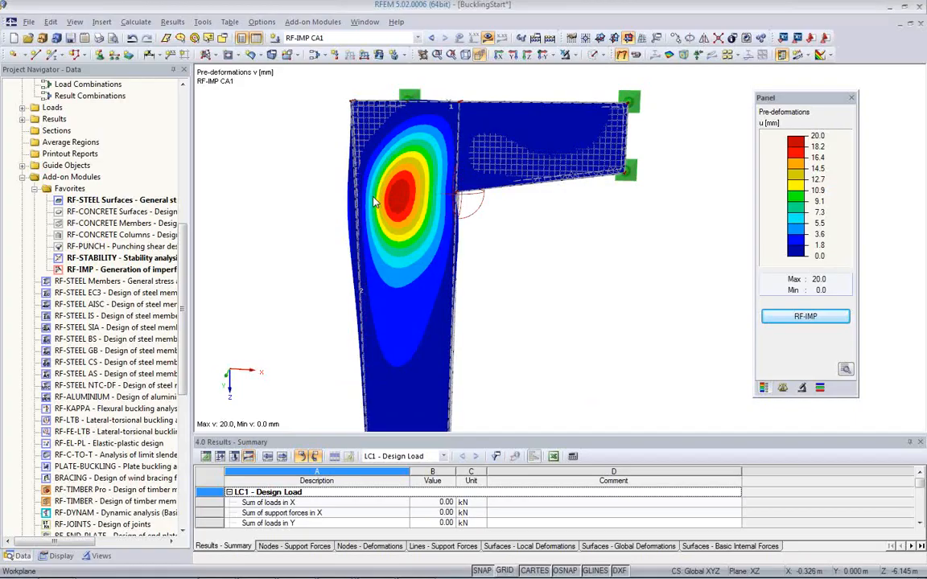
middle_click_drag(528, 248, 288, 287, "ctrl")
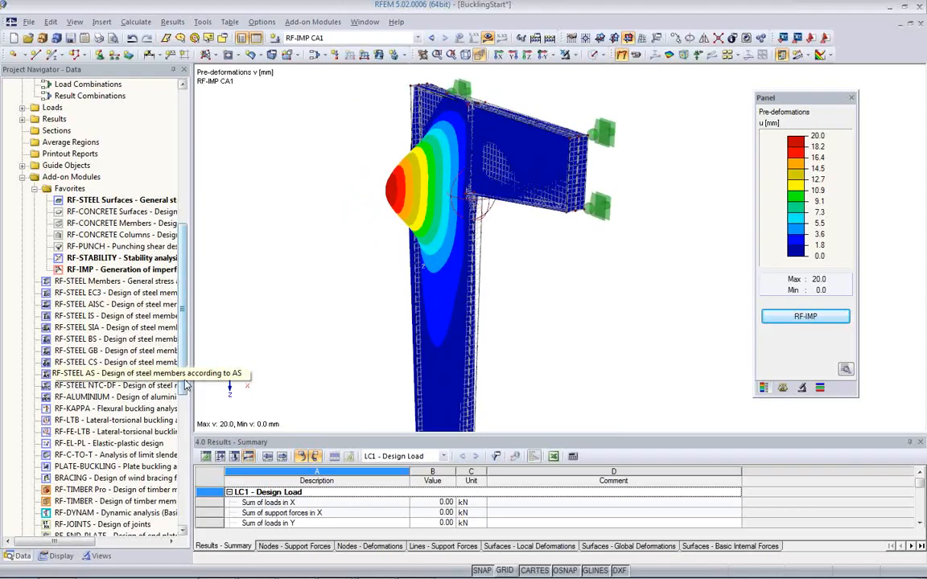
Step: Copy load case LC1 to a new load case No. 2 described as "Design Load with Imperfection"
scroll(184, 386, "up", 6)
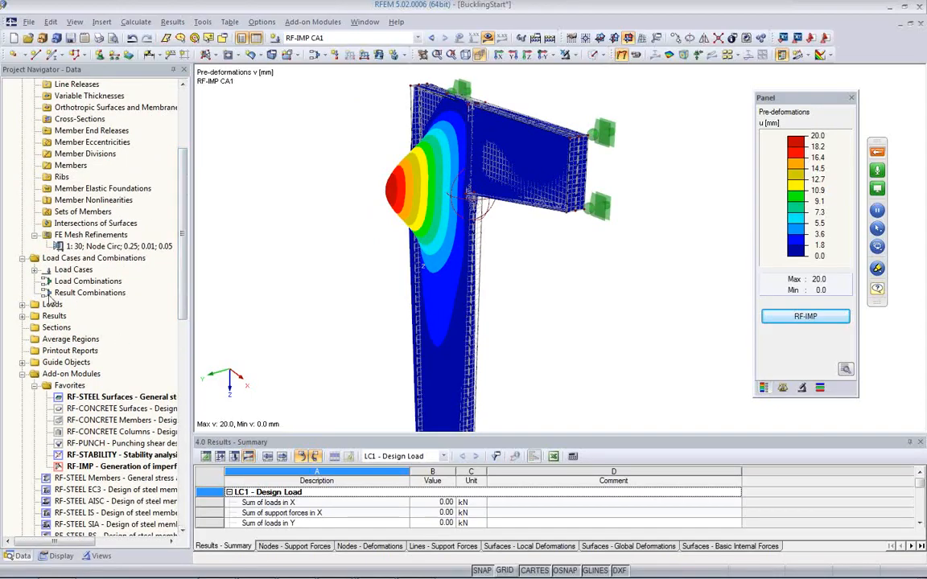
left_click(34, 270)
left_click(80, 281)
right_click(69, 282)
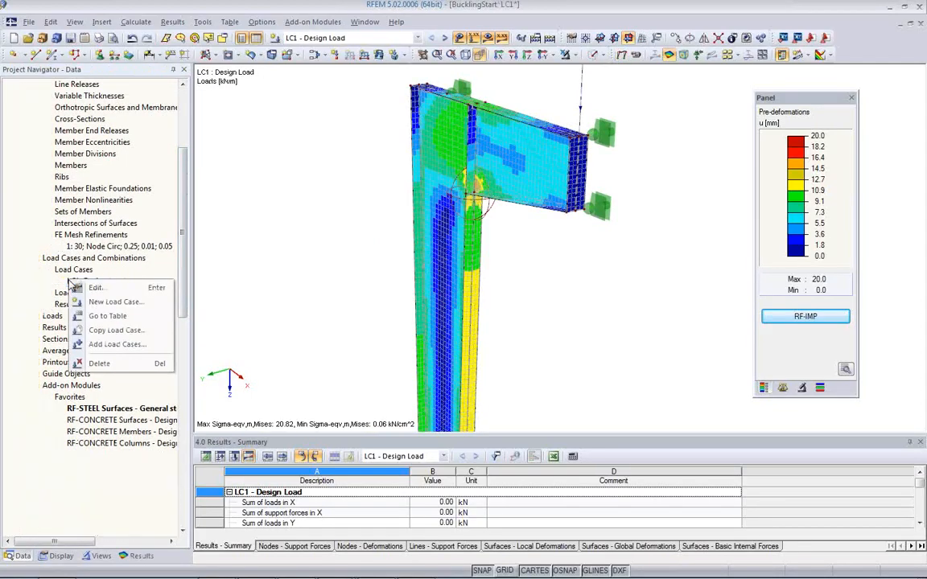
left_click(114, 330)
key("End")
type("with Imperfection")
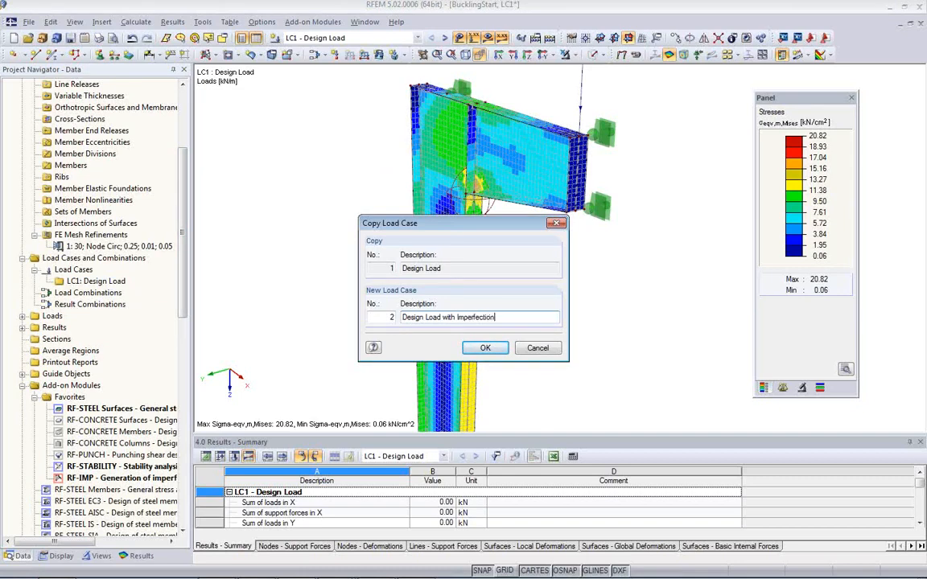
left_click(486, 348)
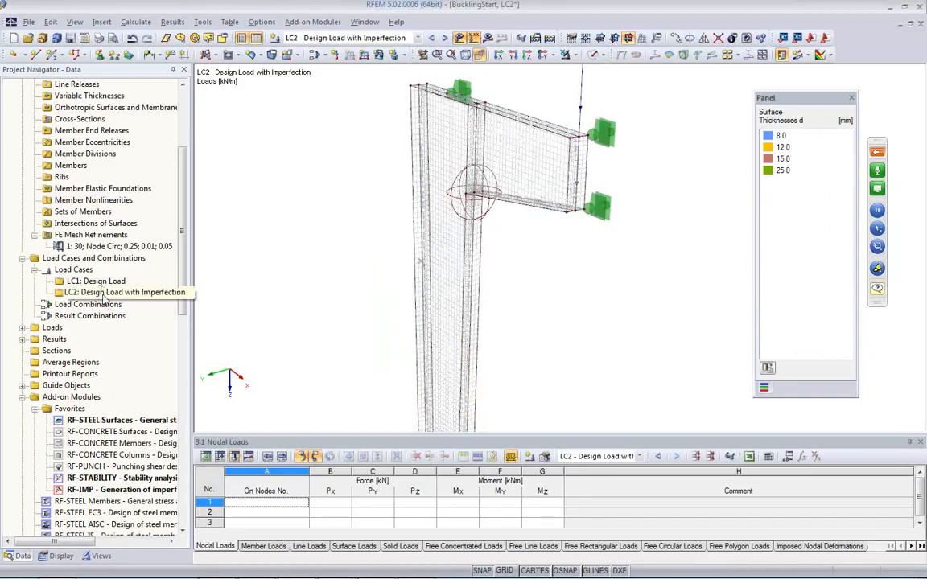
Step: Set the method of analysis in LC2's calculation parameters to Large deformation analysis
double_click(103, 294)
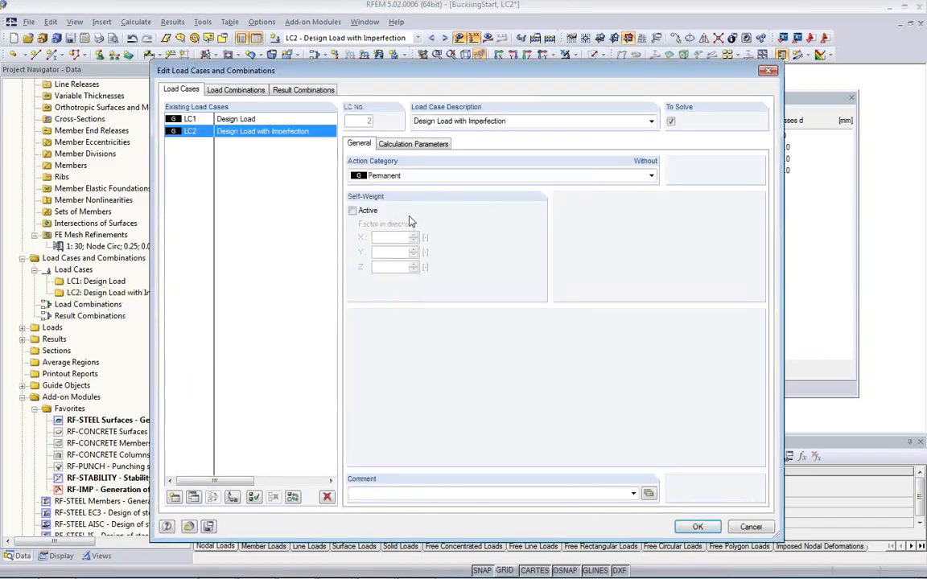
left_click(406, 145)
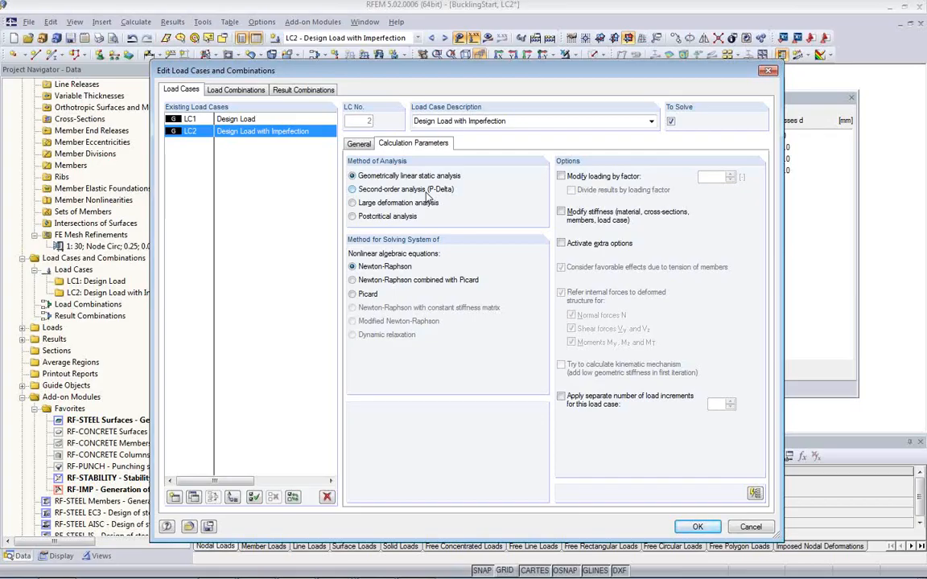
left_click(352, 204)
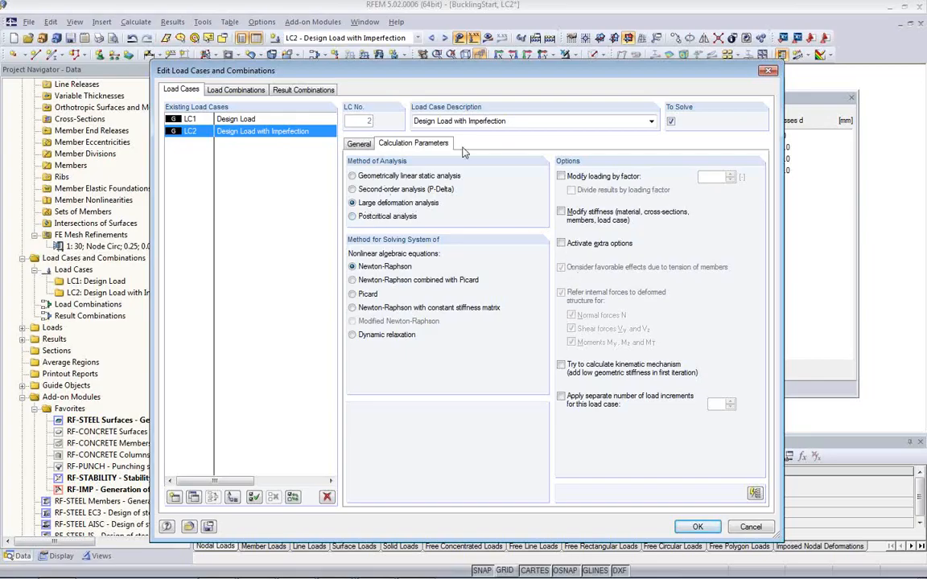
Step: Activate the extra options for LC2 and apply the generated imperfections from RF-IMP case CA1 to it
left_click(562, 244)
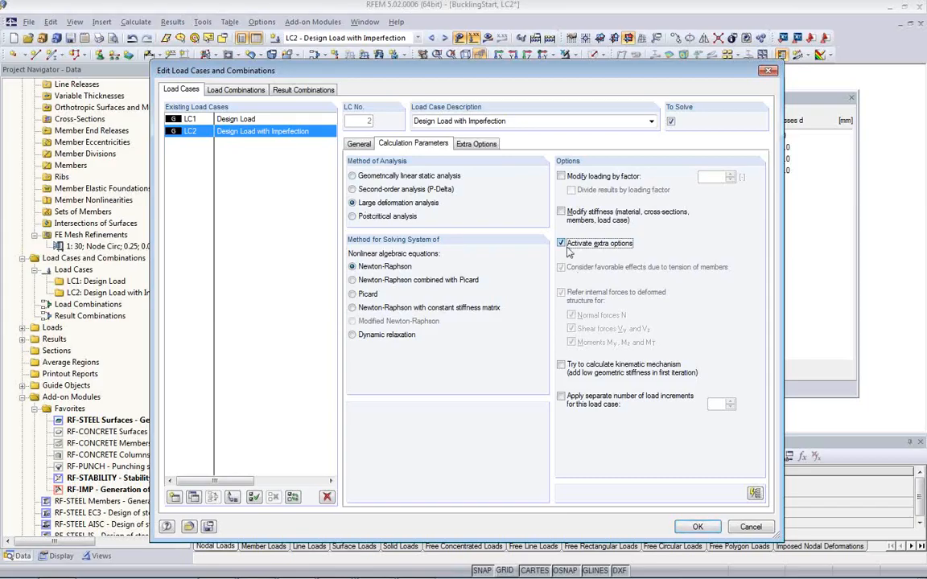
left_click(471, 147)
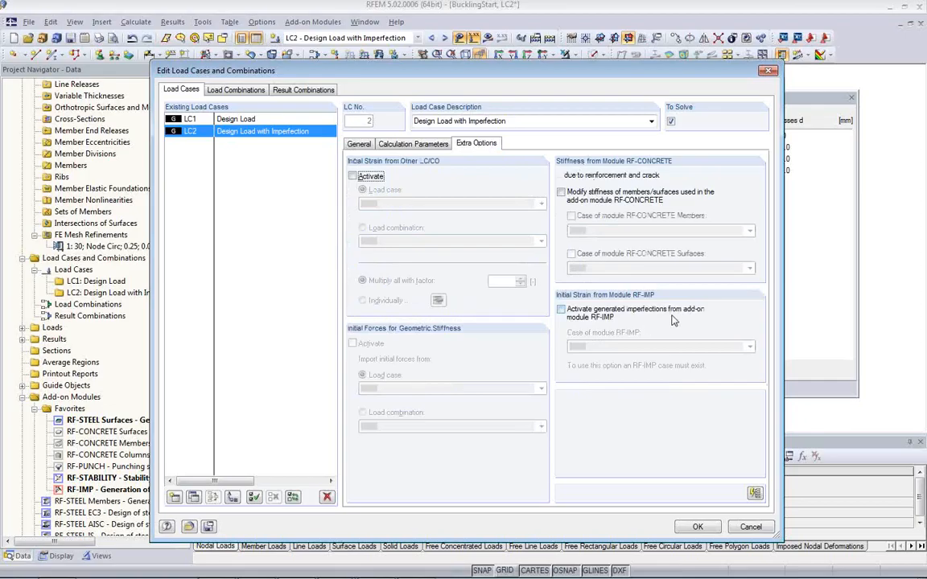
left_click(562, 310)
left_click(609, 347)
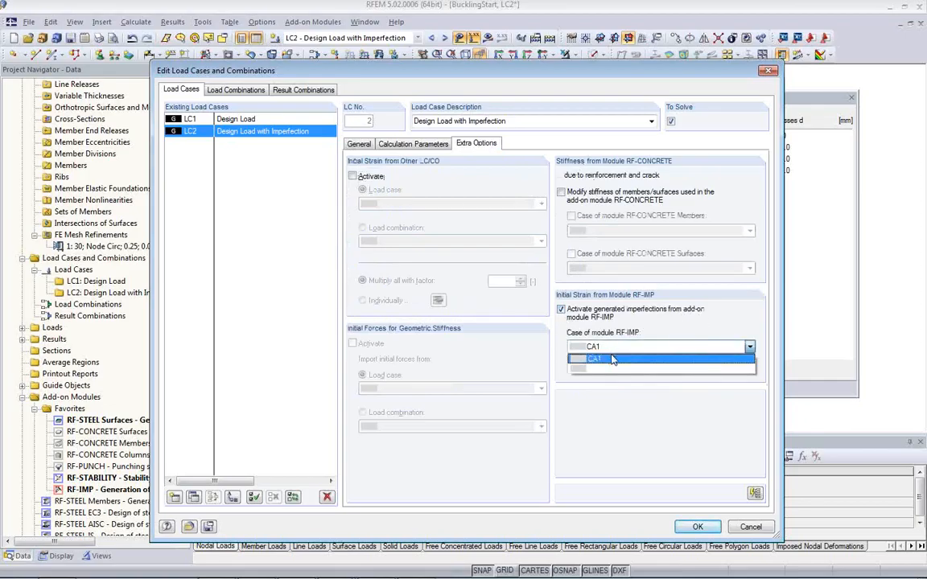
left_click(612, 359)
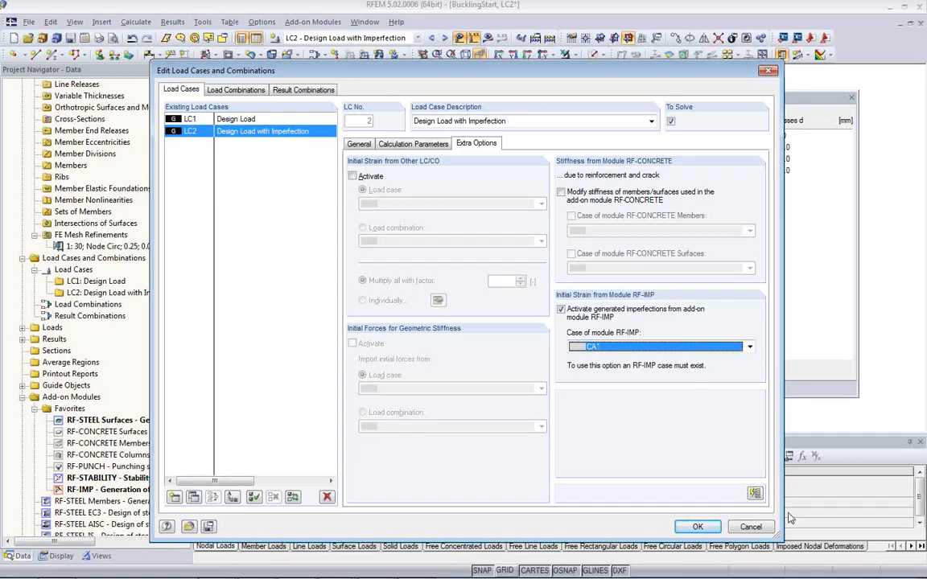
left_click(698, 527)
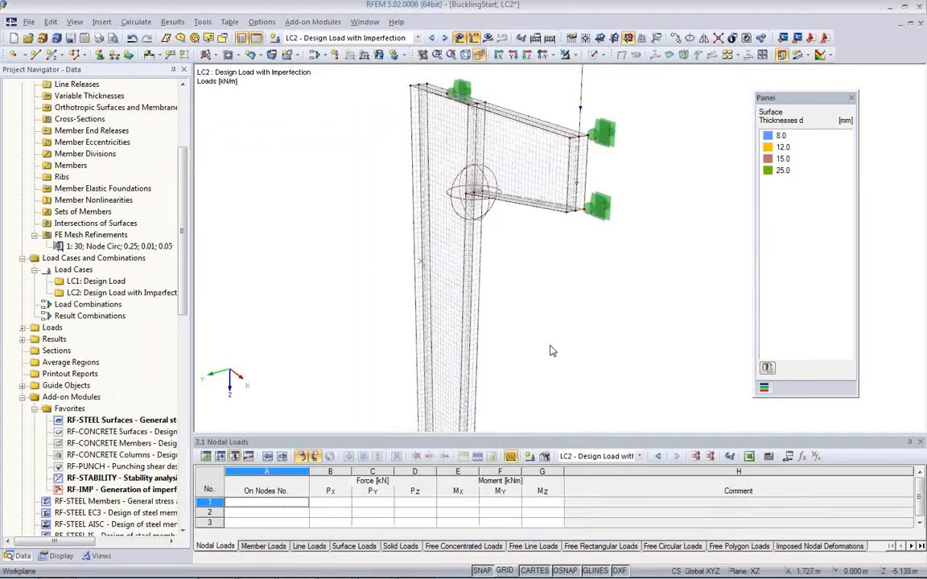
Step: Calculate load case LC2 with its imperfection and display the results on the model
middle_click_drag(535, 337, 413, 325)
scroll(416, 325, "down", 3)
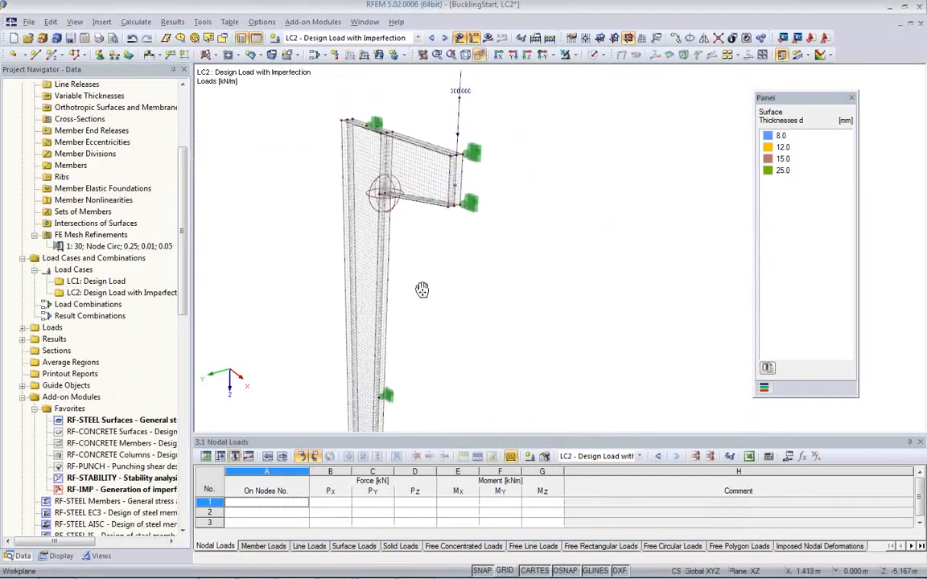
left_click(487, 39)
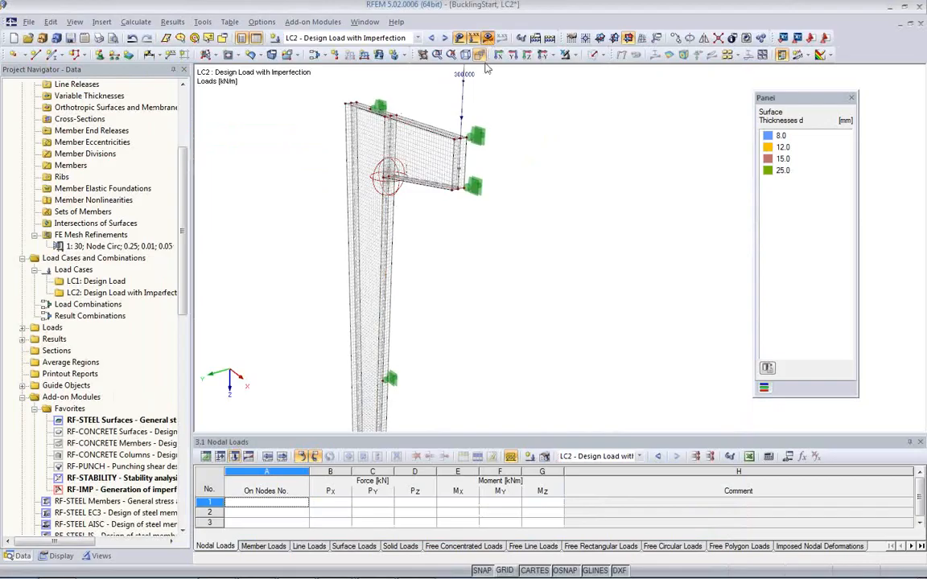
left_click(444, 323)
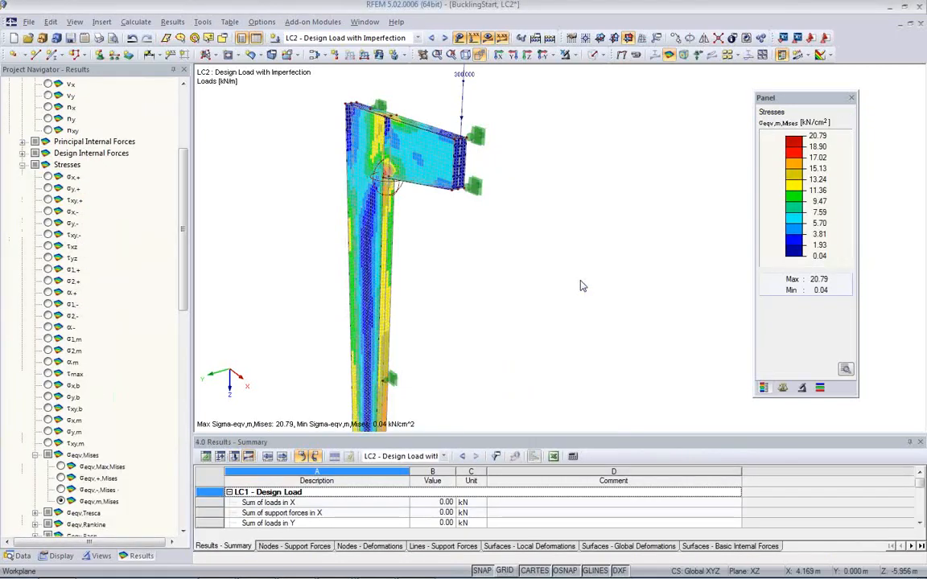
Step: Examine the membrane equivalent von Mises stresses around the column-beam junction
middle_click_drag(420, 232, 581, 190, "ctrl")
scroll(372, 219, "up", 1)
middle_click_drag(377, 214, 489, 231)
scroll(490, 232, "up", 5)
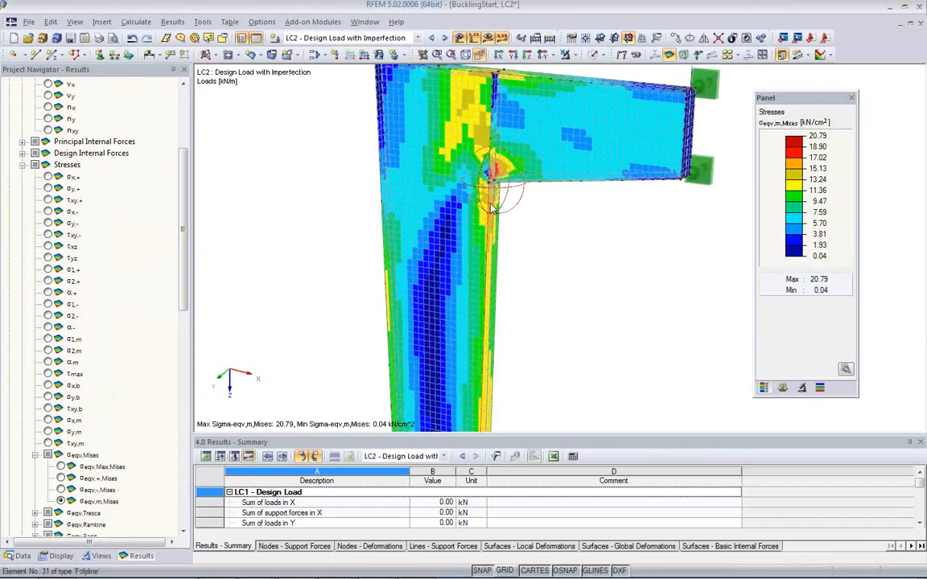
mouse_move(544, 219)
middle_mouse_down("ctrl")
mouse_move(518, 282)
mouse_move(526, 232)
mouse_move(589, 211)
mouse_move(547, 228)
middle_mouse_up("ctrl")
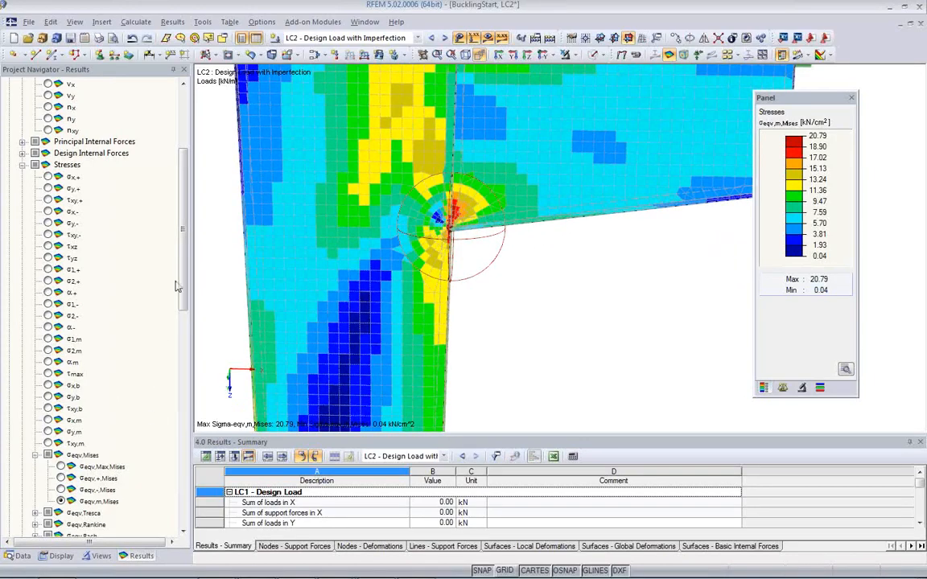
Step: Display the maximum equivalent von Mises surface stresses and examine the column web and inner corner from several angles
left_click(61, 467)
middle_click_drag(471, 244, 395, 367, "ctrl")
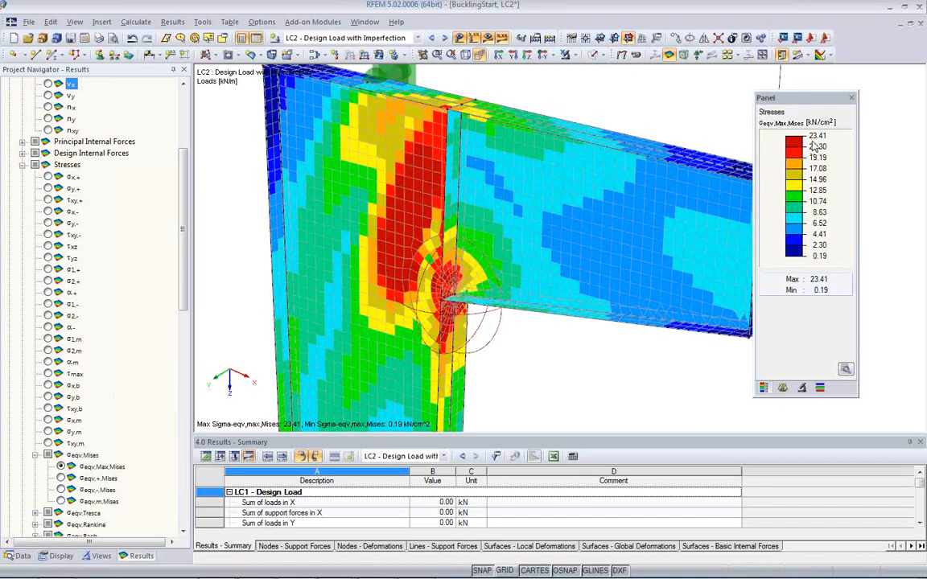
middle_click_drag(394, 282, 437, 126, "ctrl")
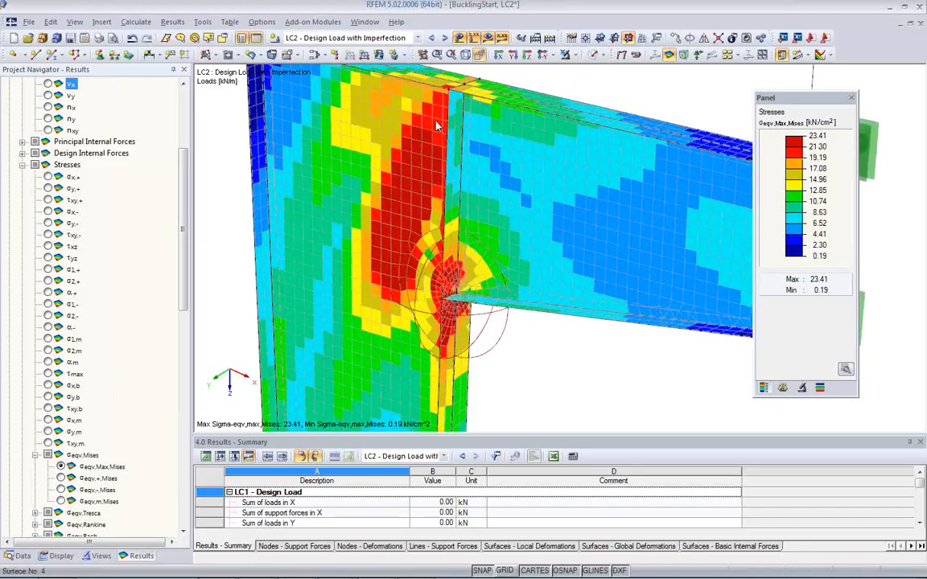
middle_click_drag(448, 311, 410, 211, "ctrl")
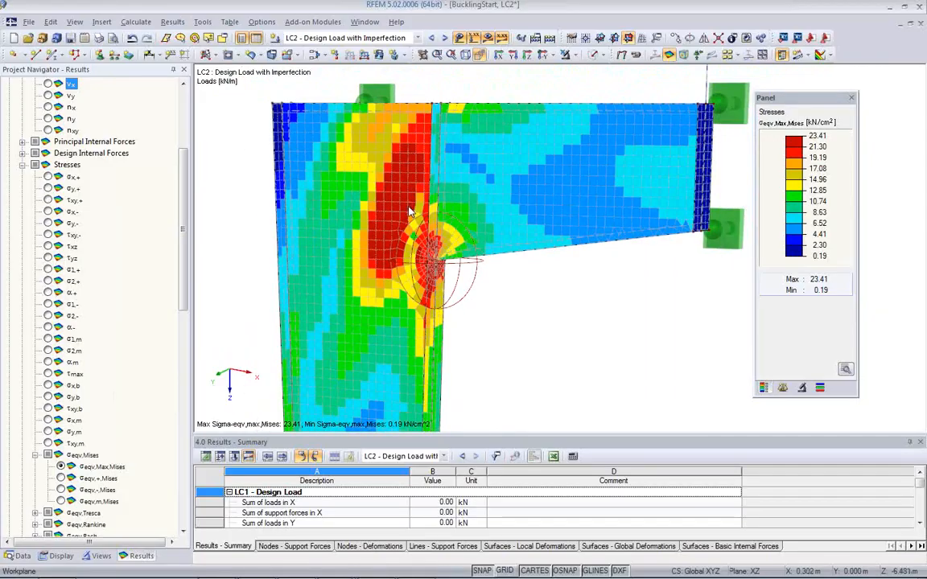
middle_click_drag(419, 281, 599, 331, "ctrl")
Step: Display the Design Ratio criterion on the frame corner surfaces
scroll(145, 433, "down", 11)
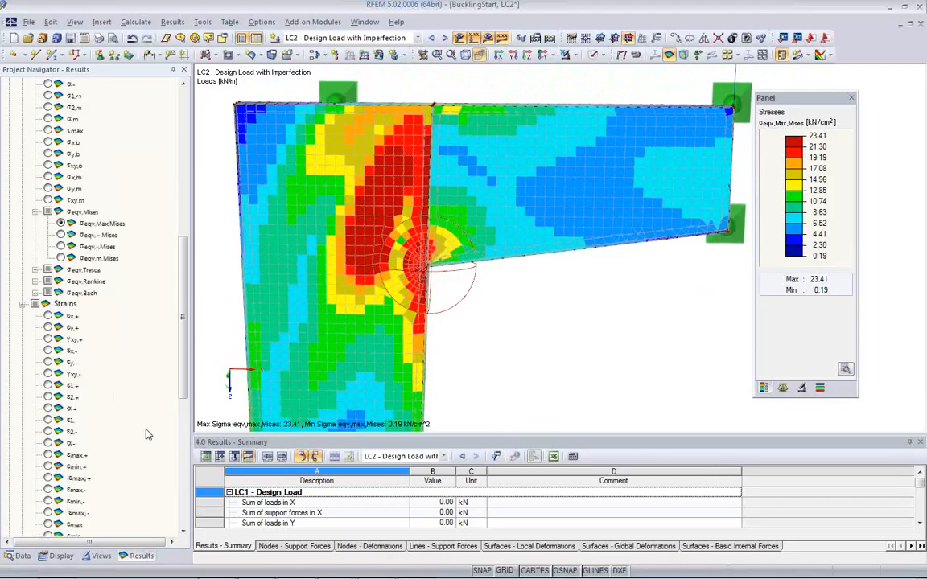
scroll(146, 430, "down", 3)
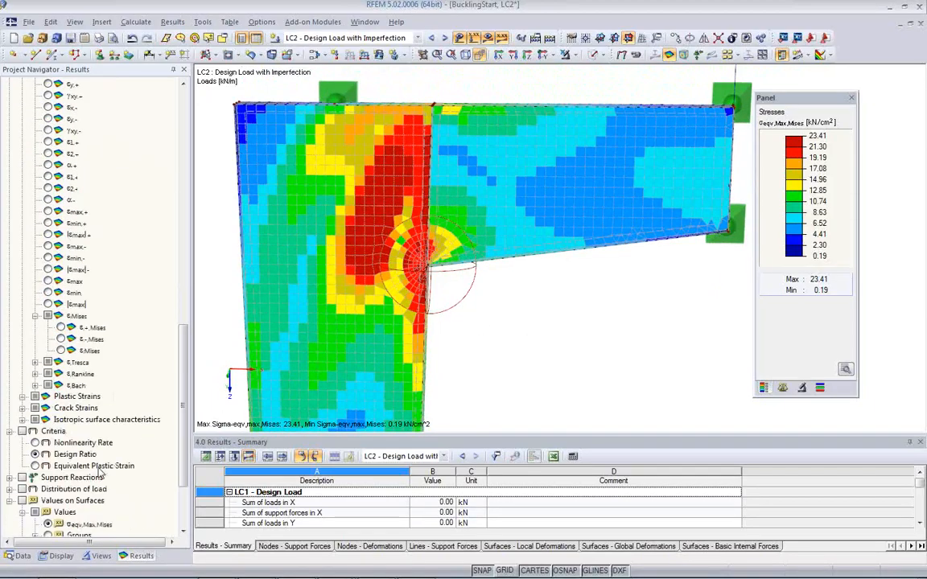
left_click(36, 455)
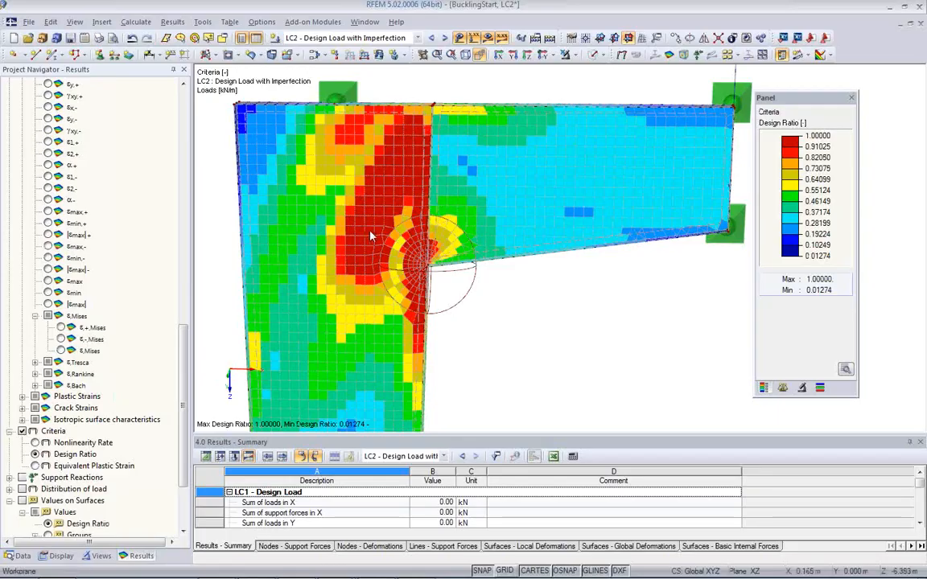
Step: Display the Nonlinearity Rate criterion and examine the column web beside the junction
left_click(34, 443)
middle_click_drag(452, 295, 507, 286, "ctrl")
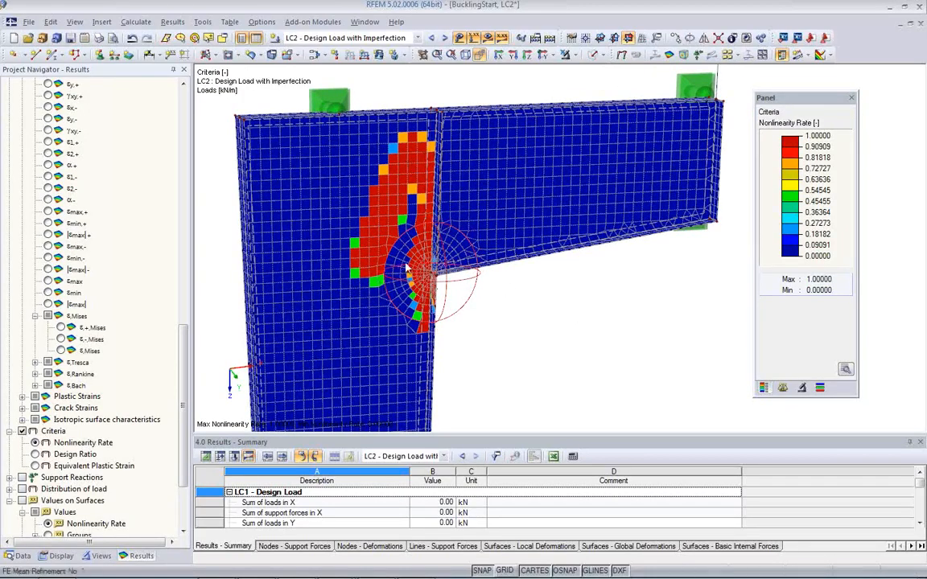
middle_click_drag(508, 294, 228, 279, "ctrl")
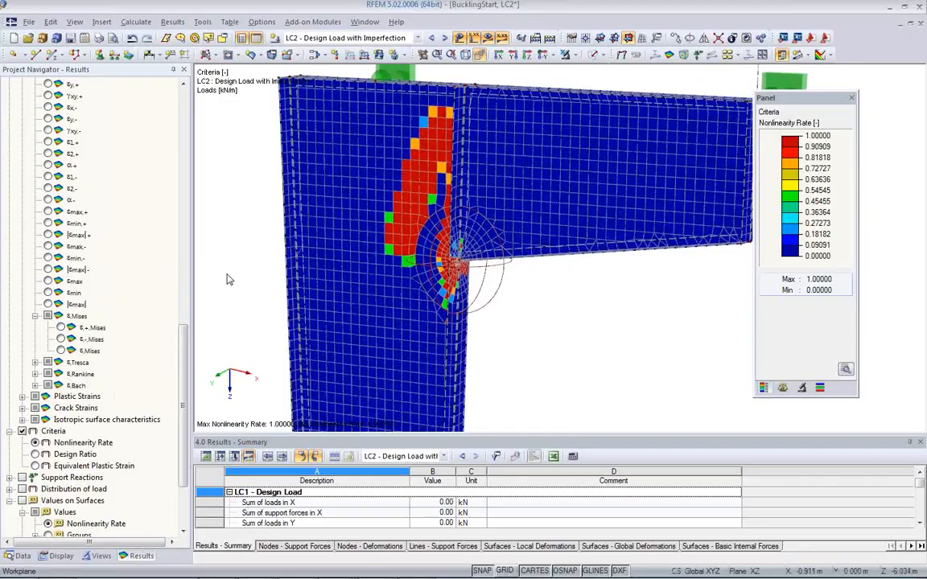
Step: Check the equivalent von Mises strains, return to the Design Ratio criterion and examine it across the column web
left_click(61, 351)
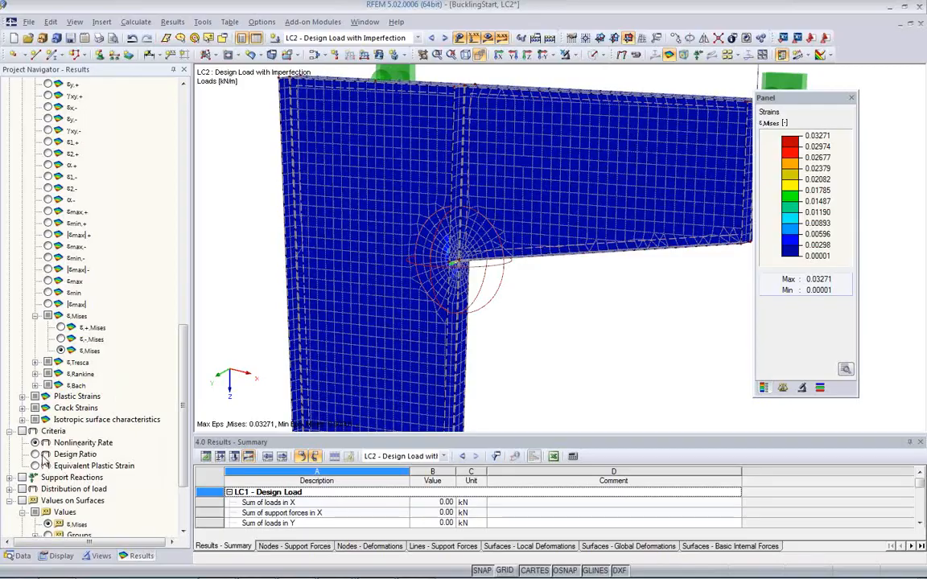
left_click(35, 454)
middle_click_drag(429, 292, 490, 358, "ctrl")
middle_click_drag(596, 306, 534, 379, "ctrl")
scroll(495, 297, "up", 3)
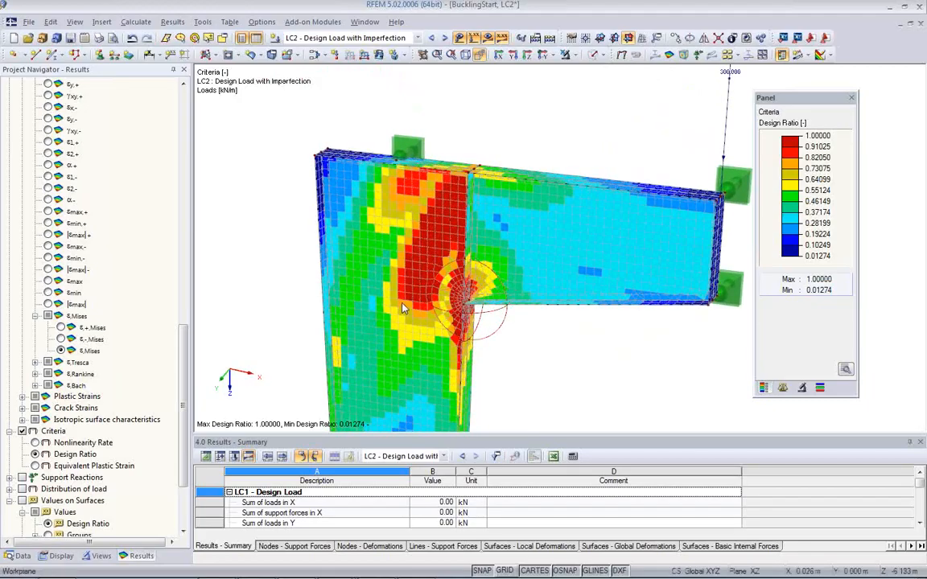
middle_click_drag(404, 308, 326, 258, "ctrl")
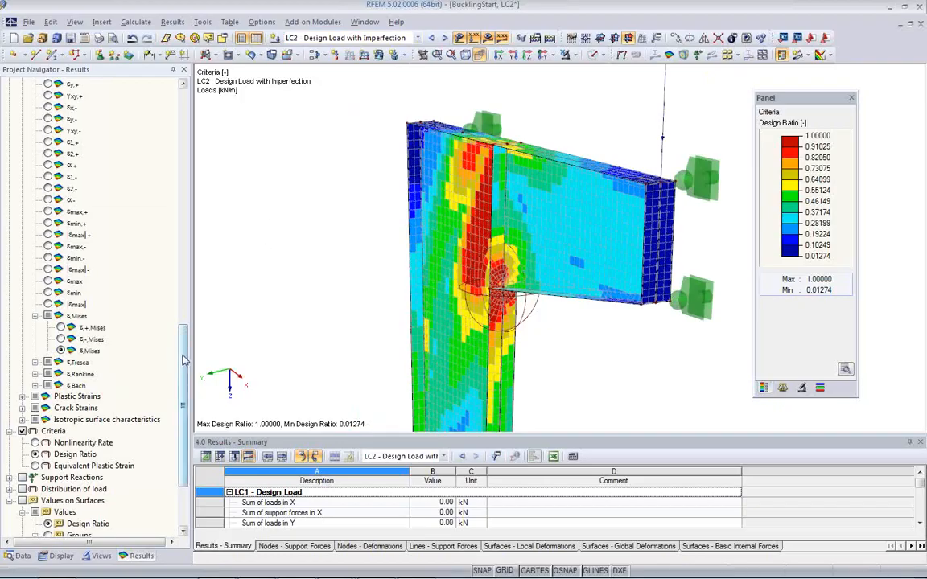
Step: Display the global deformations uY and examine the out-of-plane bulge in the column web and the adjoining beam
left_click_drag(184, 359, 183, 124)
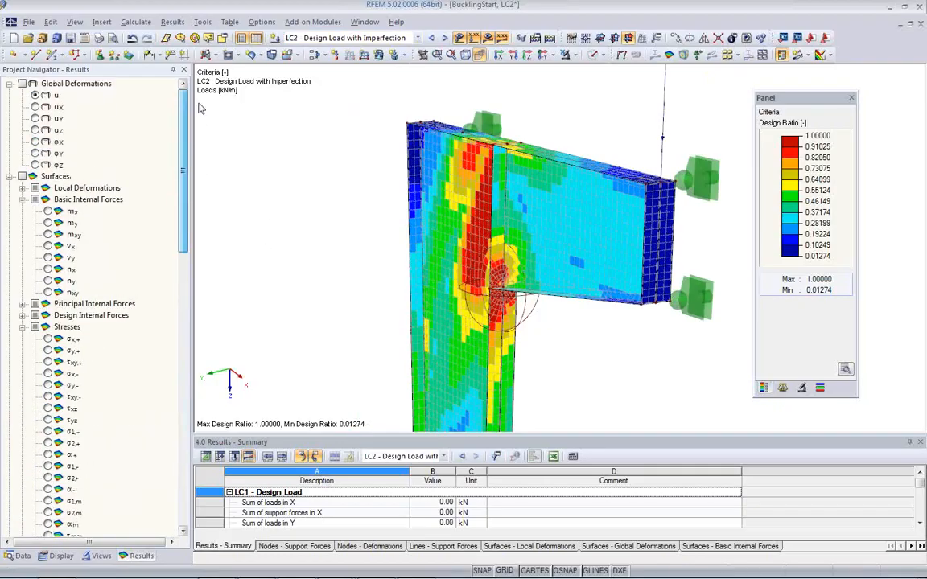
left_click(36, 119)
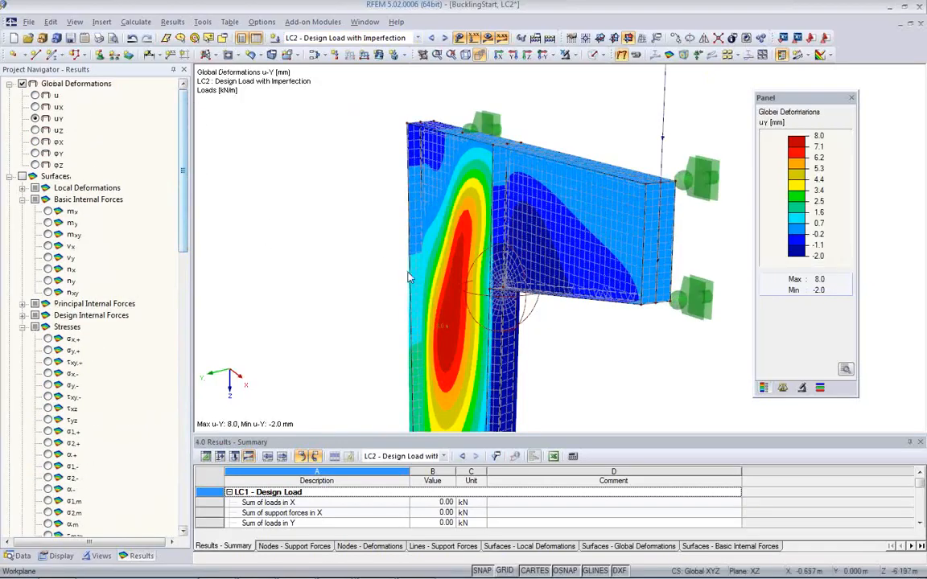
middle_click_drag(402, 265, 381, 268, "ctrl")
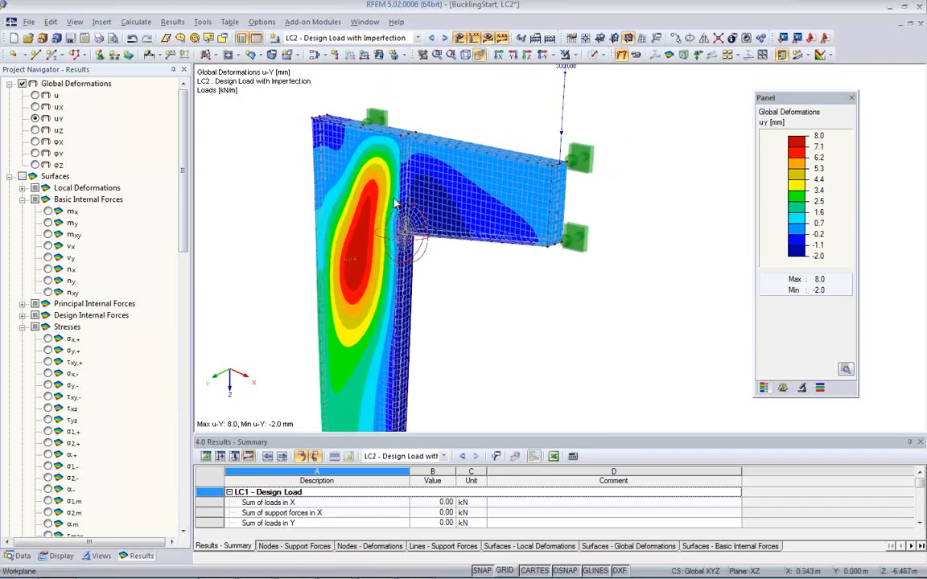
middle_click_drag(411, 251, 351, 197, "ctrl")
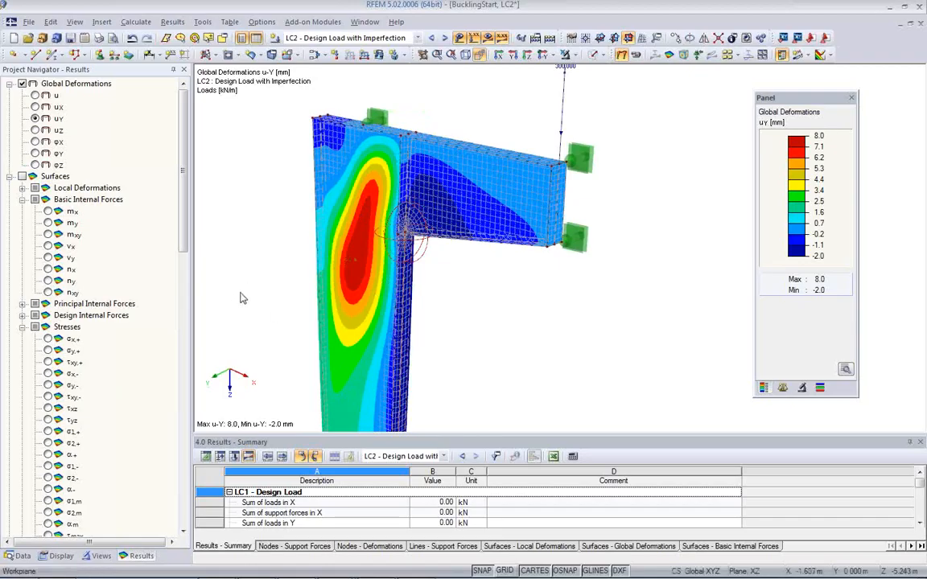
scroll(313, 299, "down", 2)
middle_click_drag(407, 316, 407, 251)
scroll(420, 261, "down", 4)
scroll(419, 263, "up", 1)
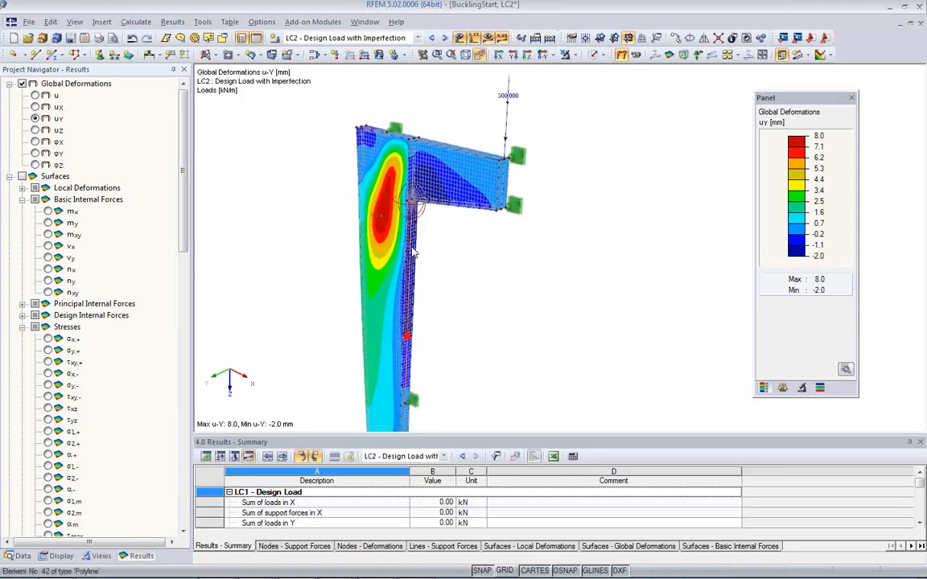
scroll(408, 274, "up", 3)
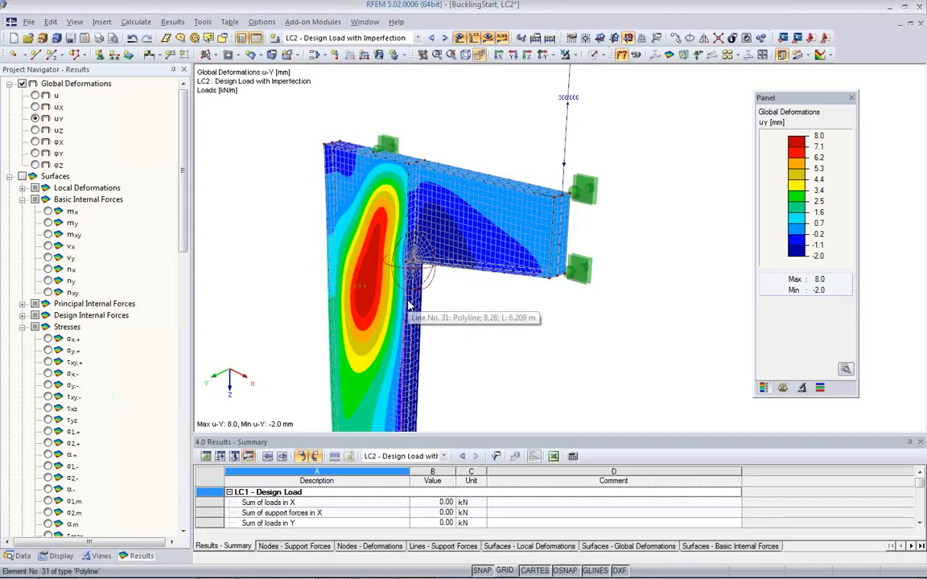
middle_click_drag(442, 335, 468, 293)
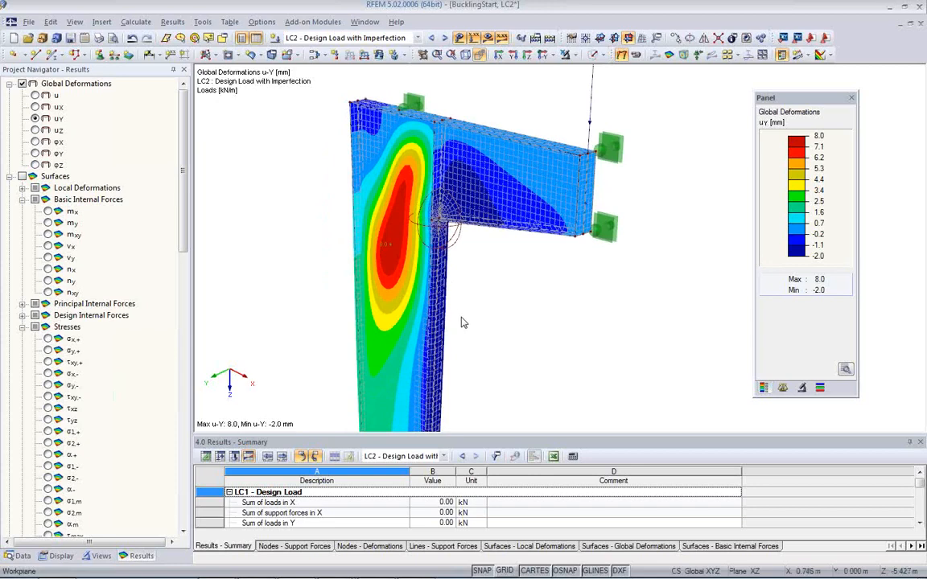
scroll(463, 322, "down", 2)
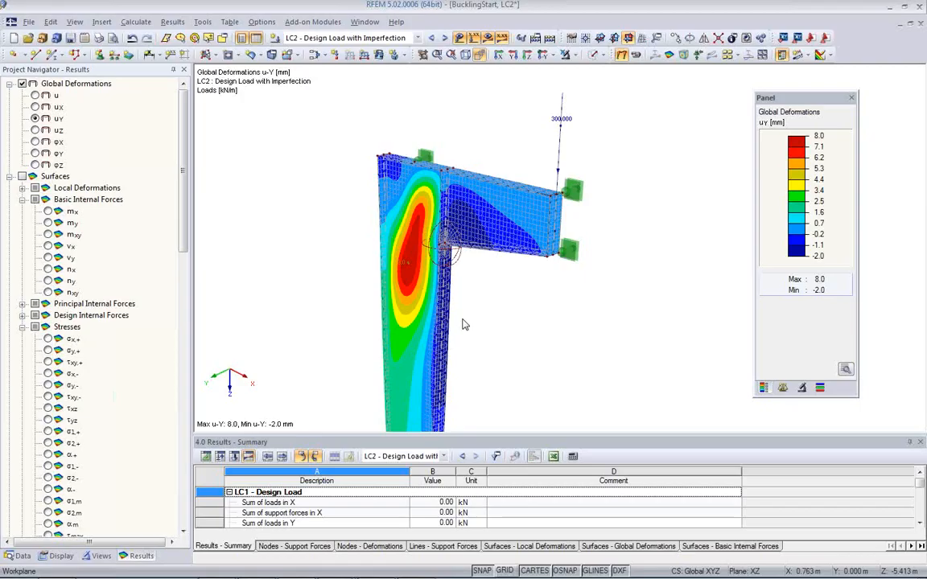
mouse_move(525, 326)
middle_mouse_down("ctrl")
mouse_move(479, 317)
mouse_move(525, 326)
mouse_move(521, 320)
middle_mouse_up("ctrl")
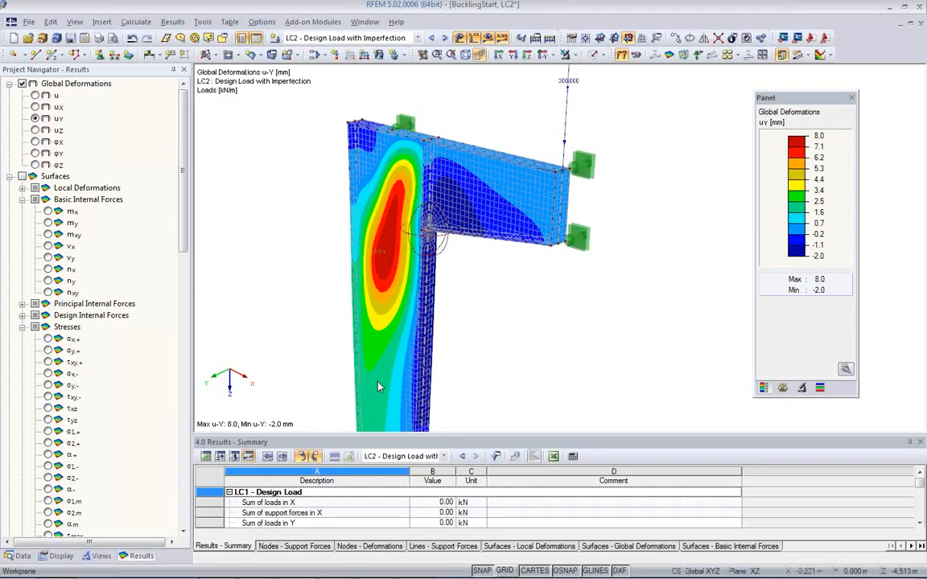
key("alt+Tab")
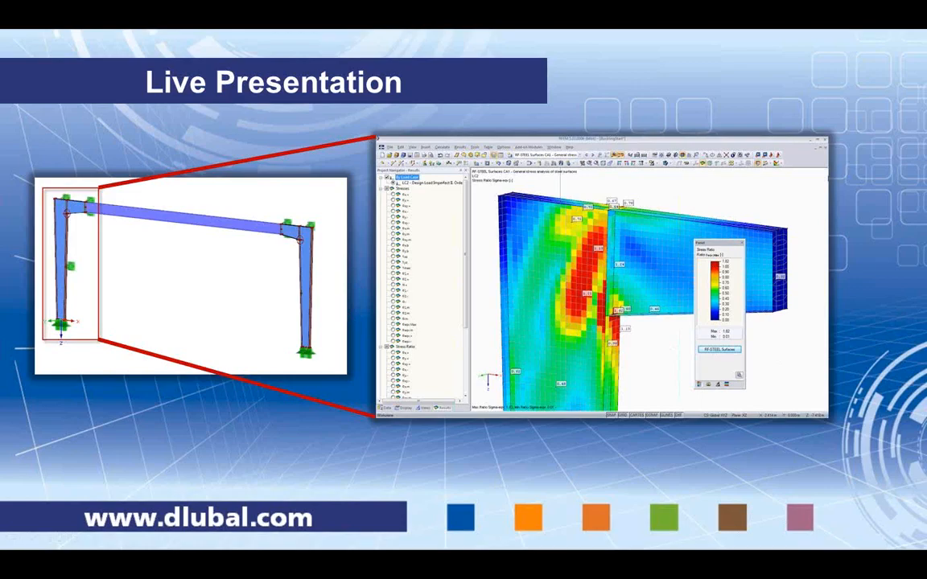
key("Right")
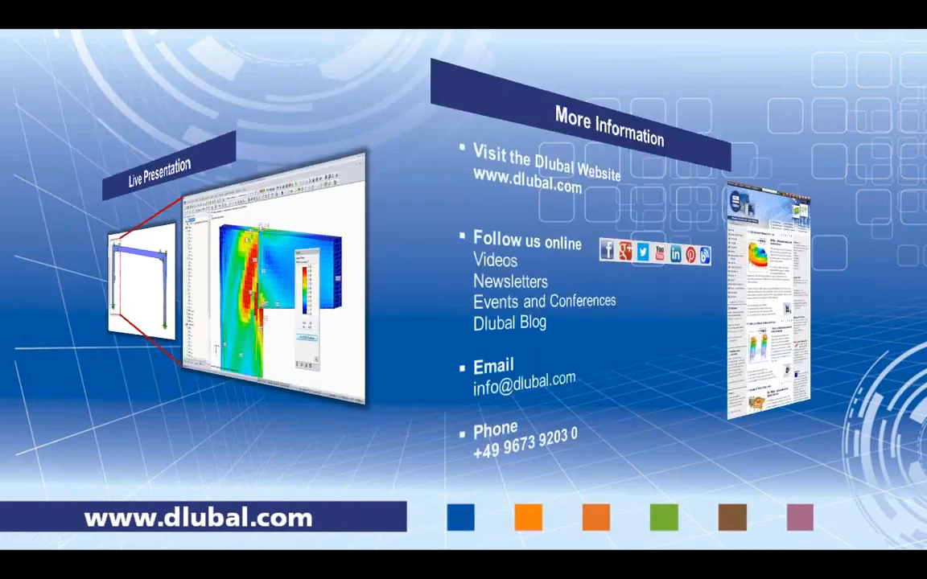
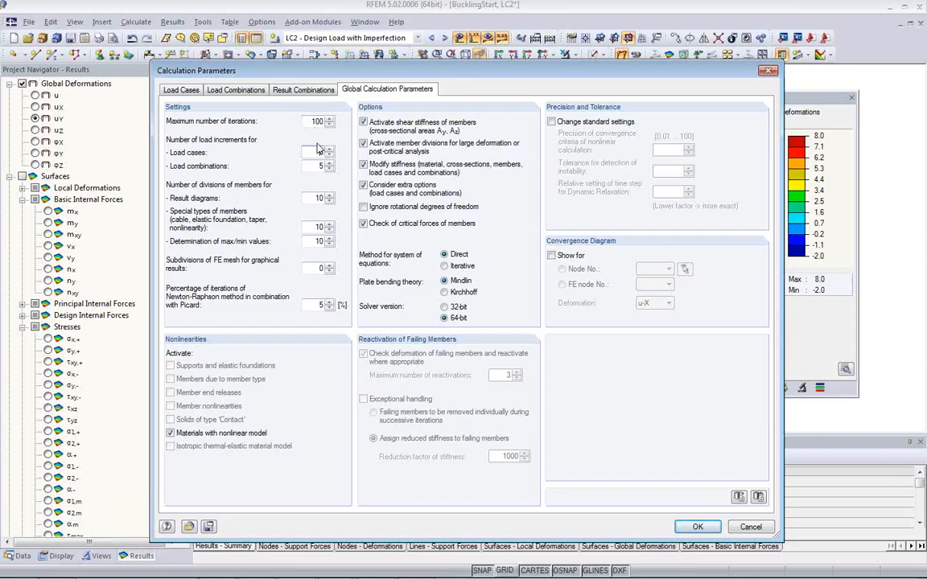
Step: Set the number of load increments for load cases to 3 in the global calculation parameters
type("3")
left_click(698, 527)
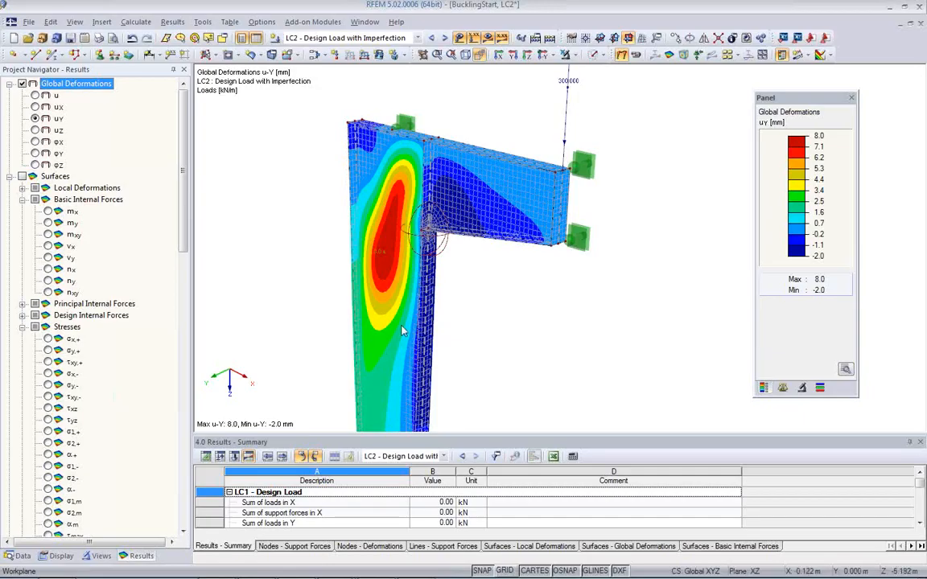
Step: Display the materials input table and check the material models available for Steel S 235
left_click(205, 456)
left_click(856, 503)
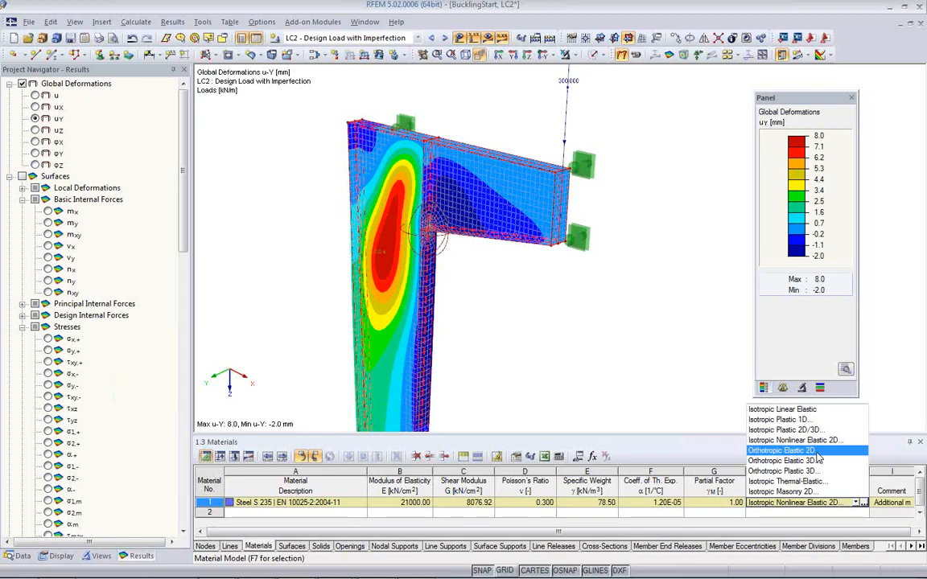
left_click(520, 325)
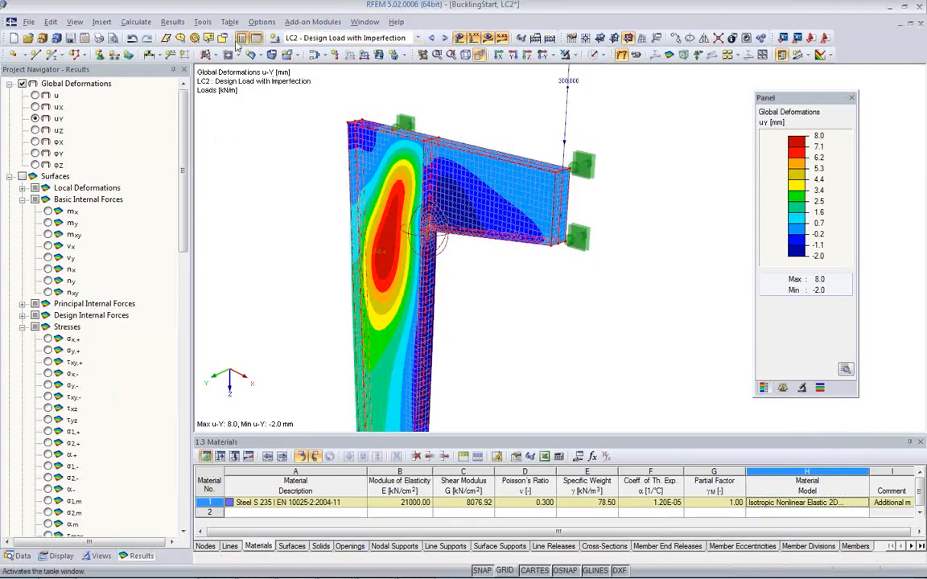
Step: Review the global calculation parameters without changing them
left_click(135, 22)
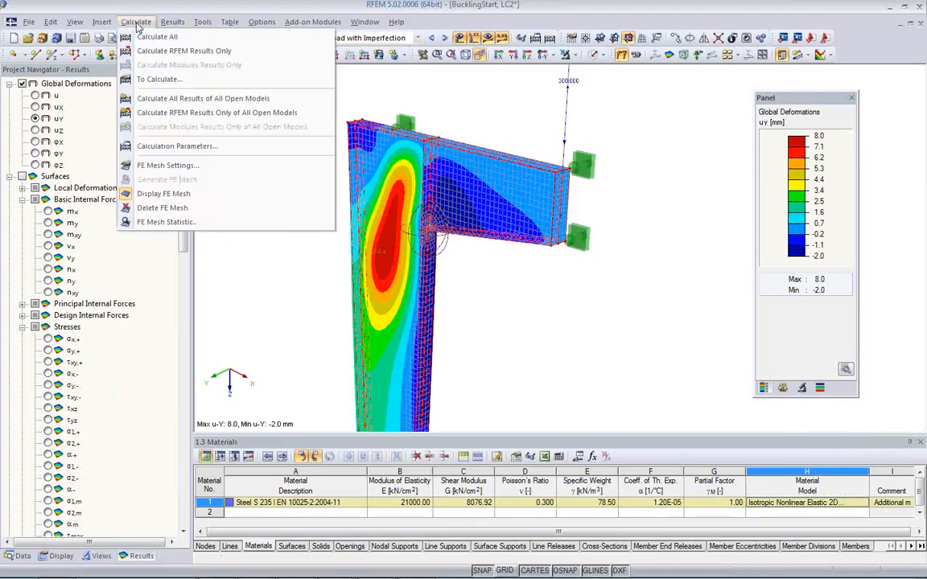
left_click(159, 148)
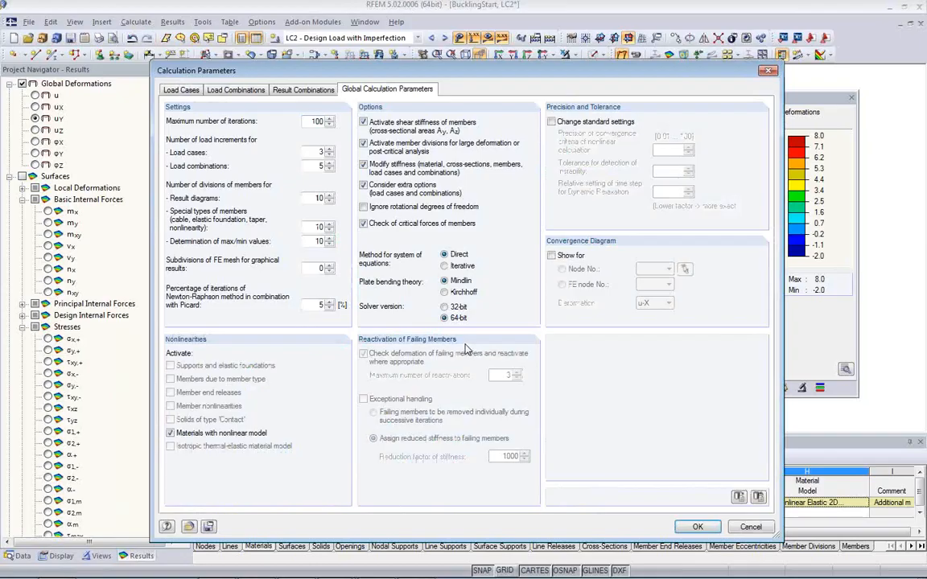
left_click(751, 528)
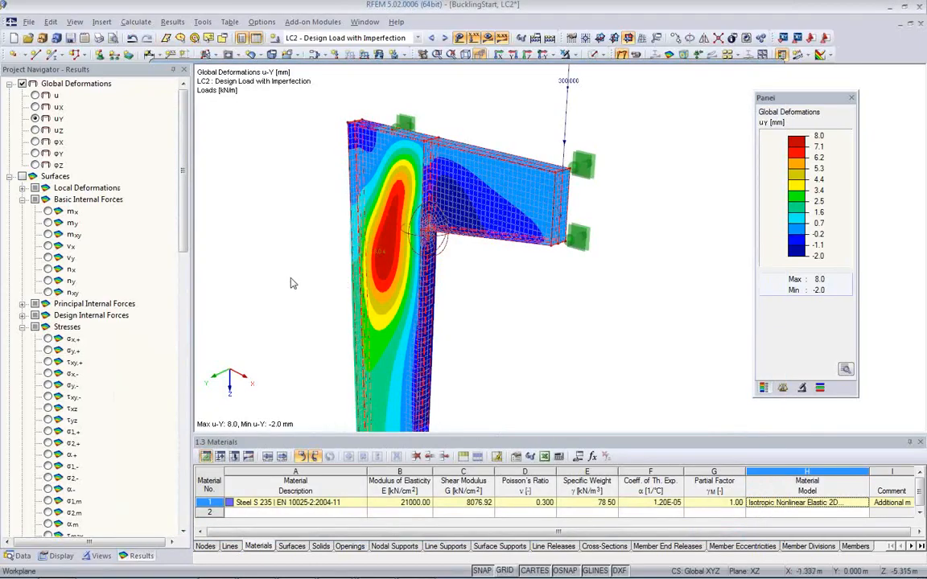
Step: Review the calculation parameters of load case LC1 Design Load without changing them
left_click(19, 557)
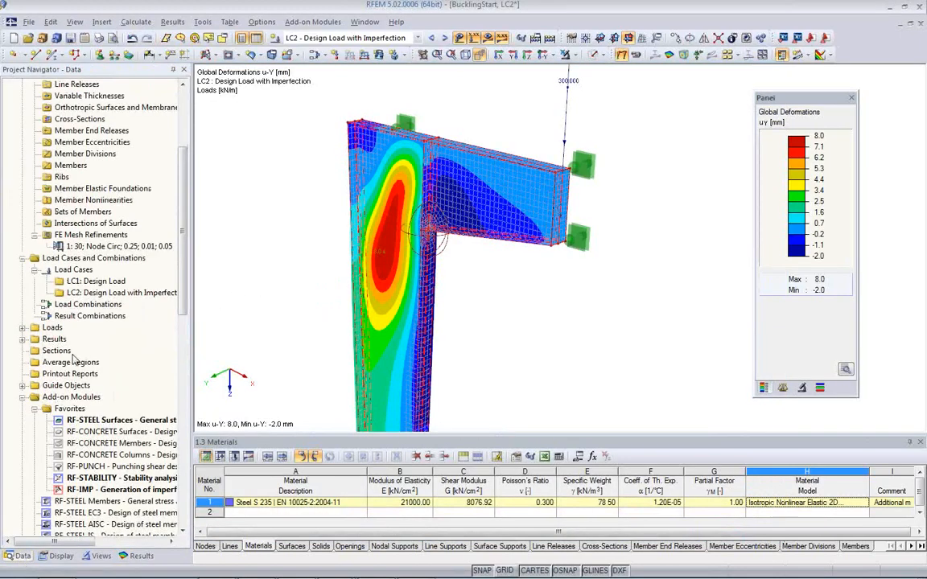
double_click(90, 281)
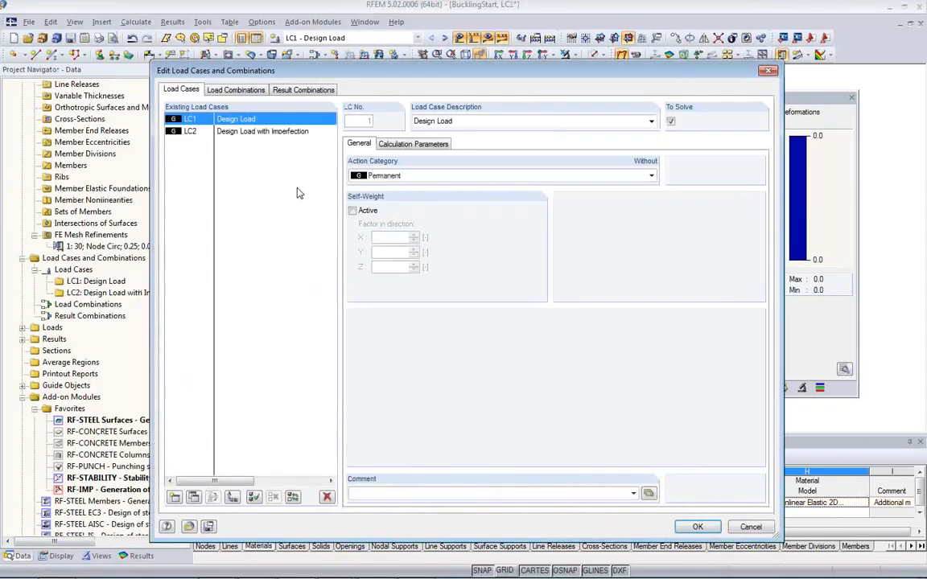
left_click(413, 144)
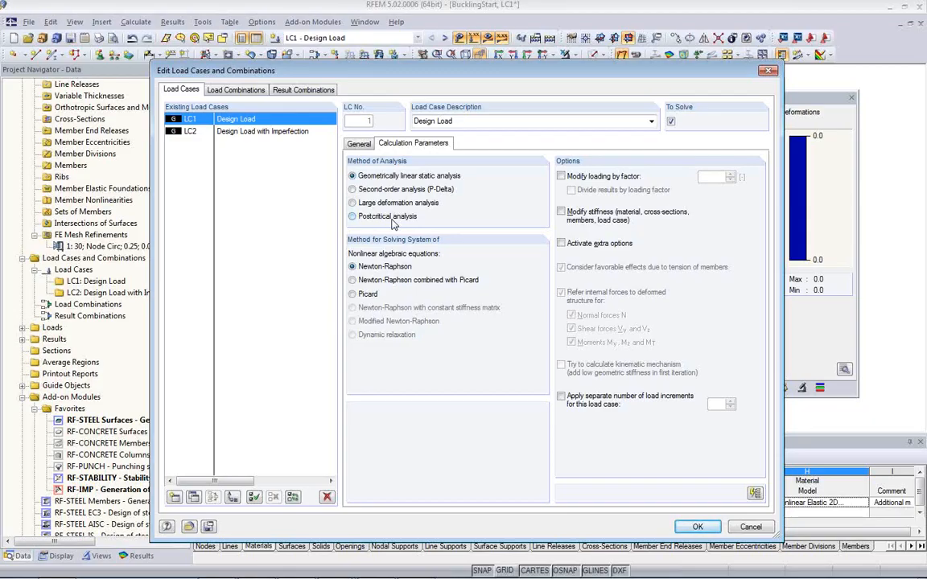
left_click(747, 531)
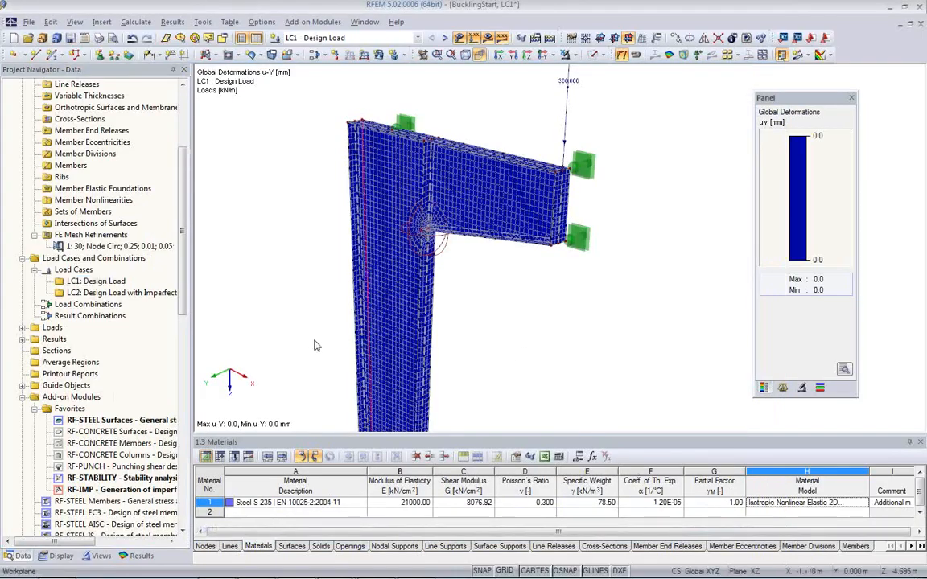
Step: Open the RF-STEEL Surfaces module and review the stresses to calculate and the equivalent stress hypothesis in its details
scroll(332, 305, "down", 1)
middle_click_drag(334, 306, 331, 191)
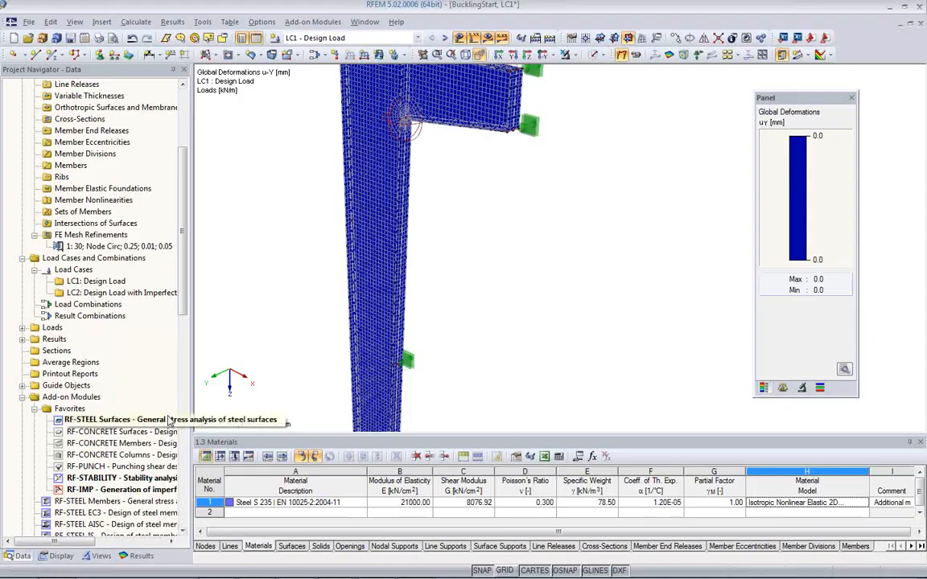
double_click(149, 423)
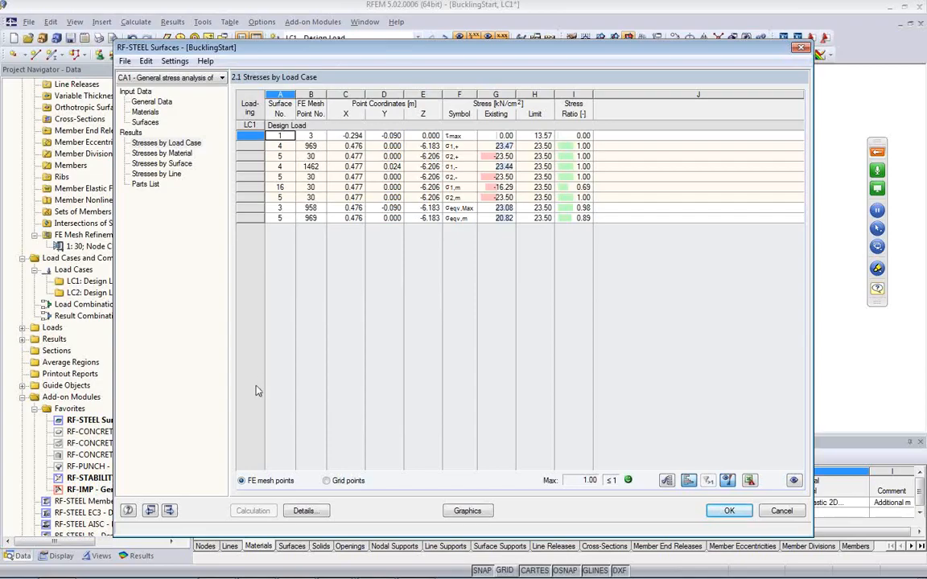
left_click(304, 511)
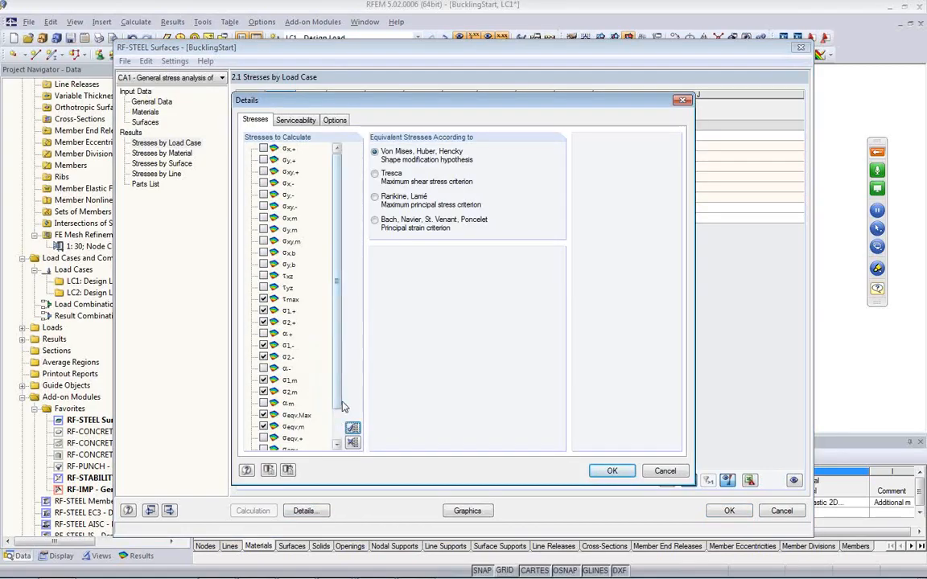
left_click_drag(337, 393, 335, 439)
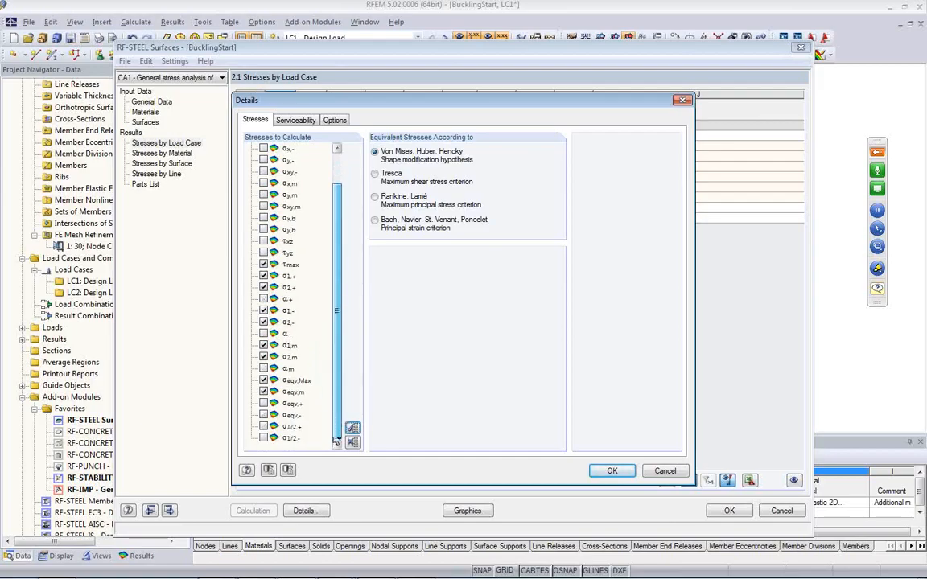
left_click_drag(335, 440, 342, 341)
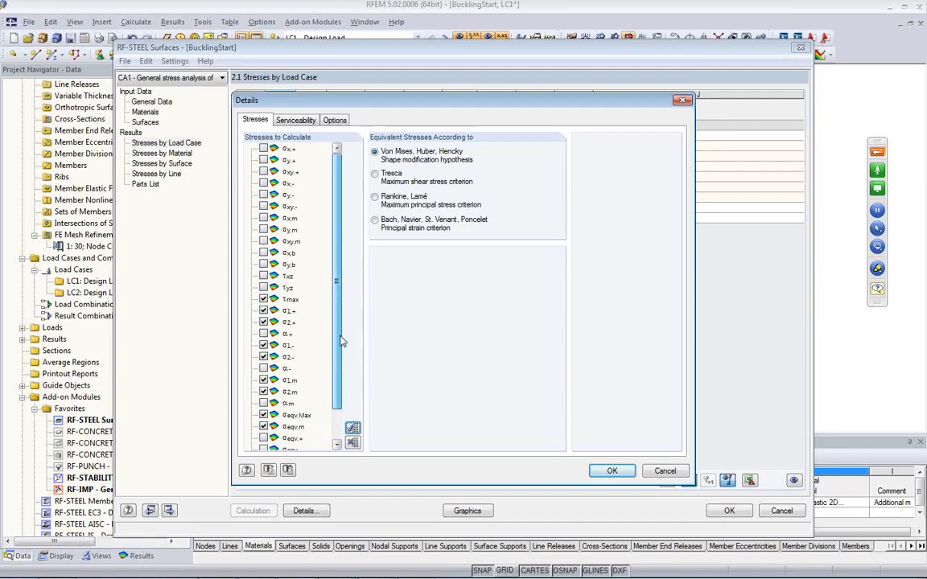
scroll(342, 341, "down", 1)
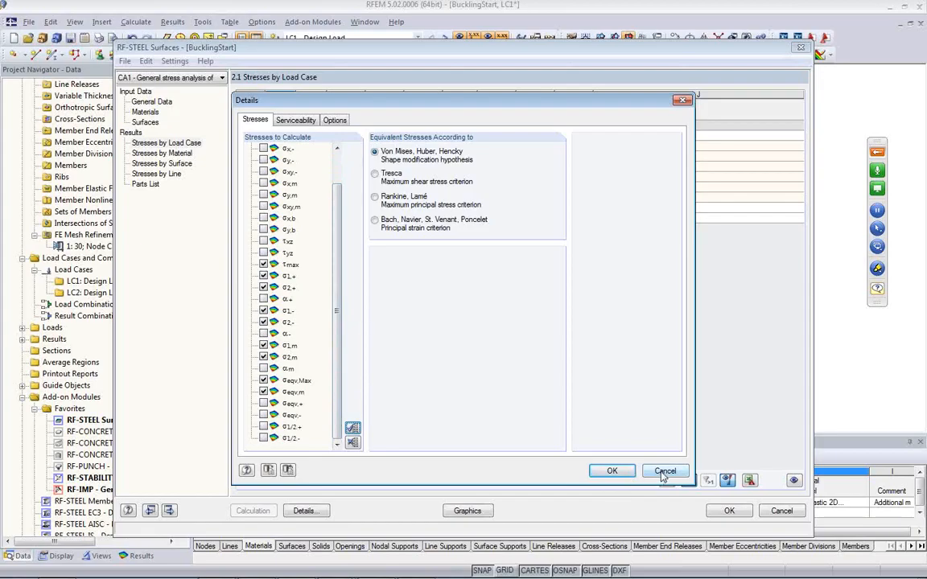
left_click(611, 472)
Step: Add LC2 Design Load with Imperfection to the load cases selected for ultimate limit state design
left_click(157, 103)
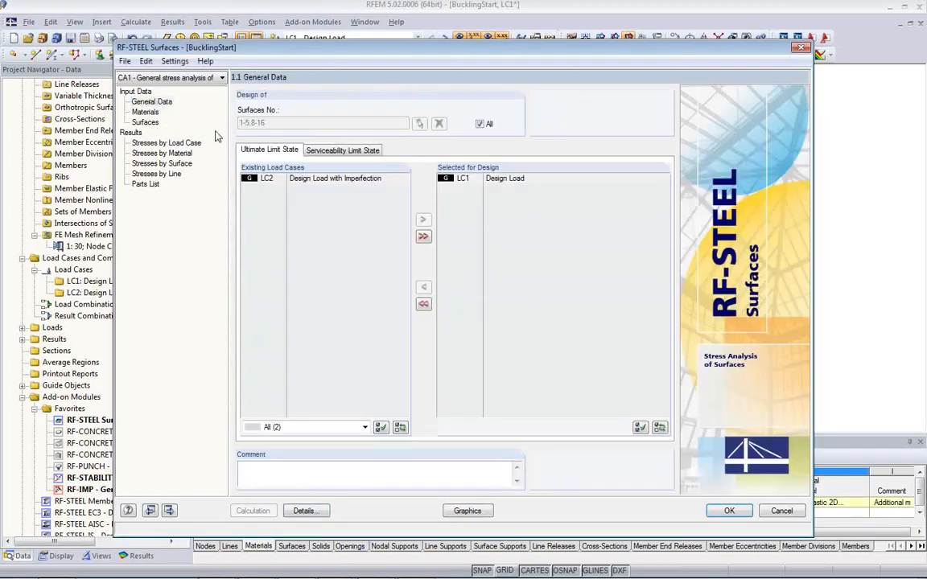
double_click(314, 184)
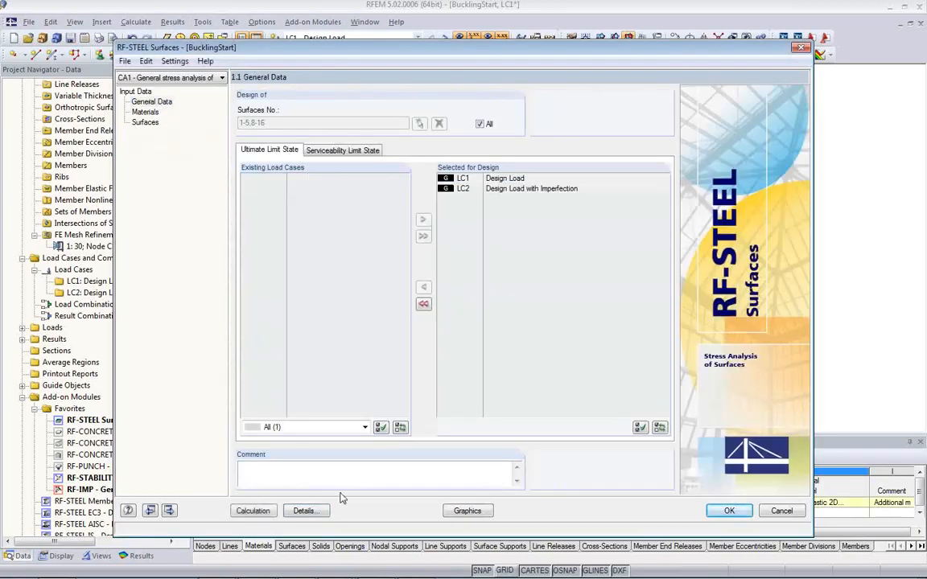
Step: Enable the 2.6 Stress Ranges result table in the details and run the RF-STEEL Surfaces calculation
left_click(305, 512)
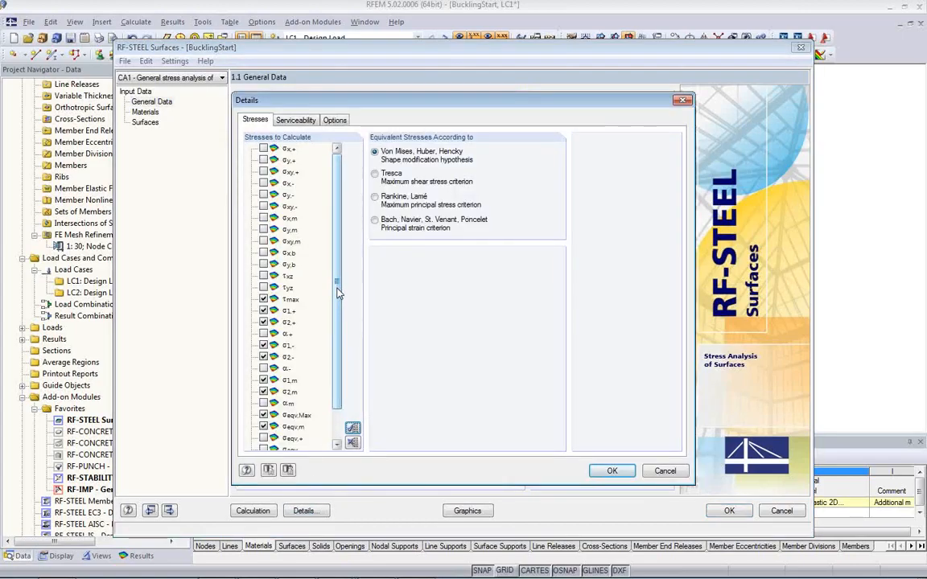
scroll(330, 294, "down", 1)
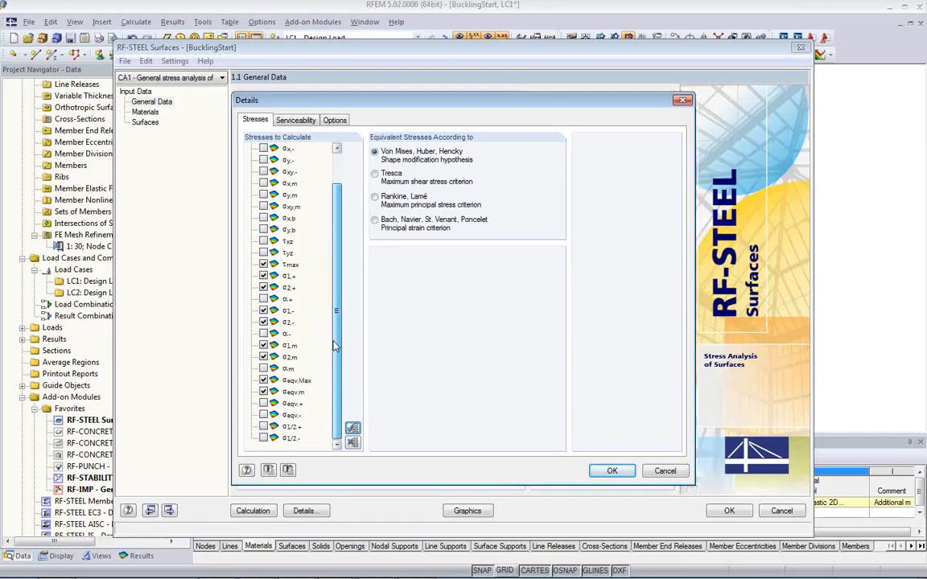
scroll(339, 322, "up", 1)
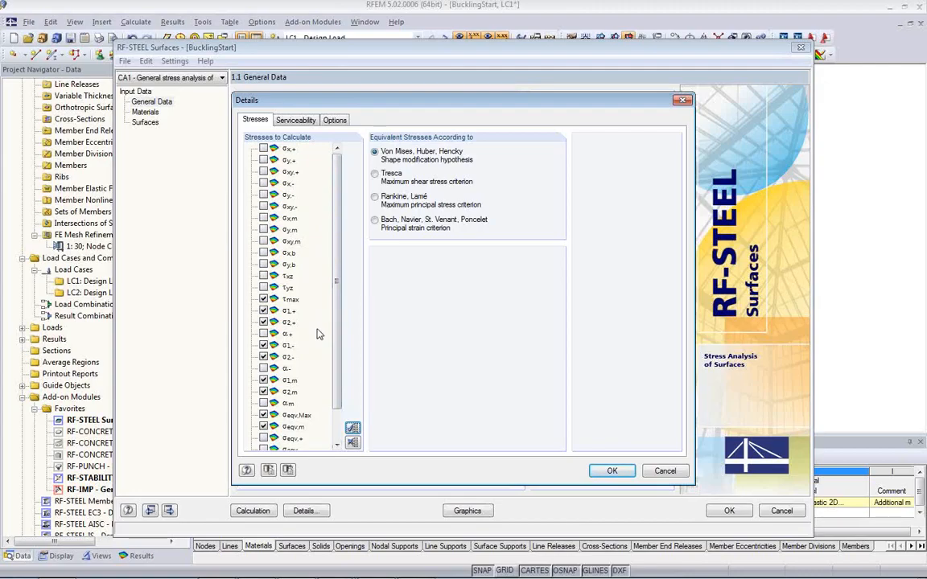
left_click(333, 121)
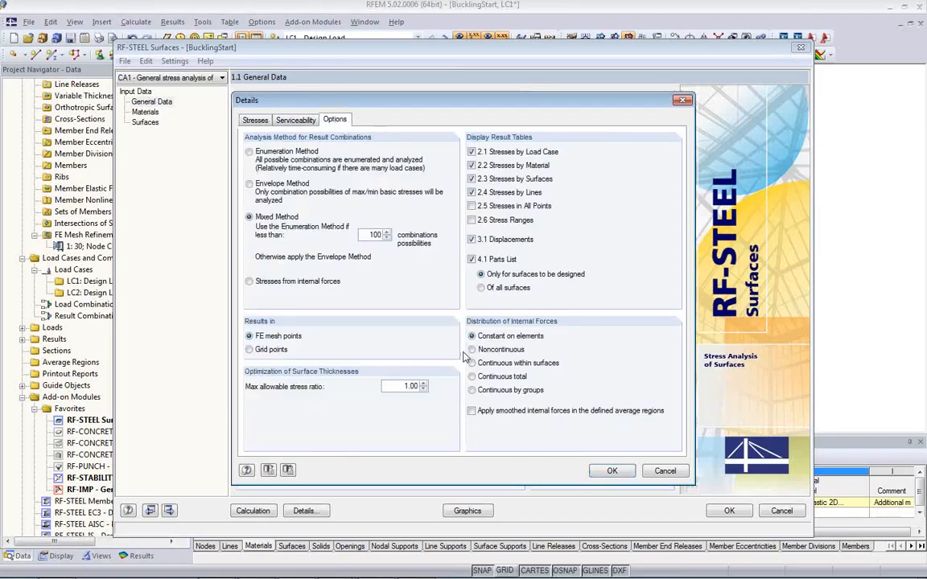
left_click(471, 220)
left_click(611, 475)
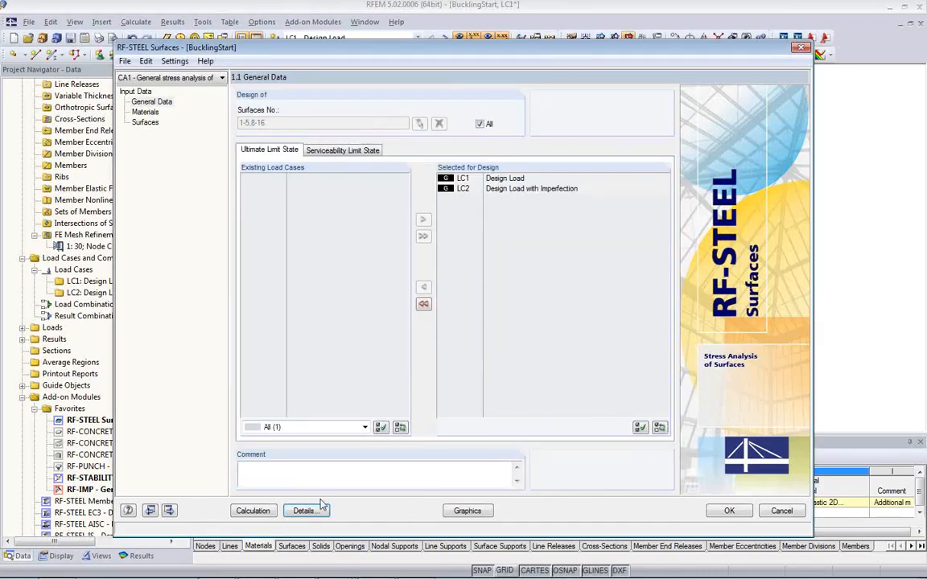
left_click(253, 512)
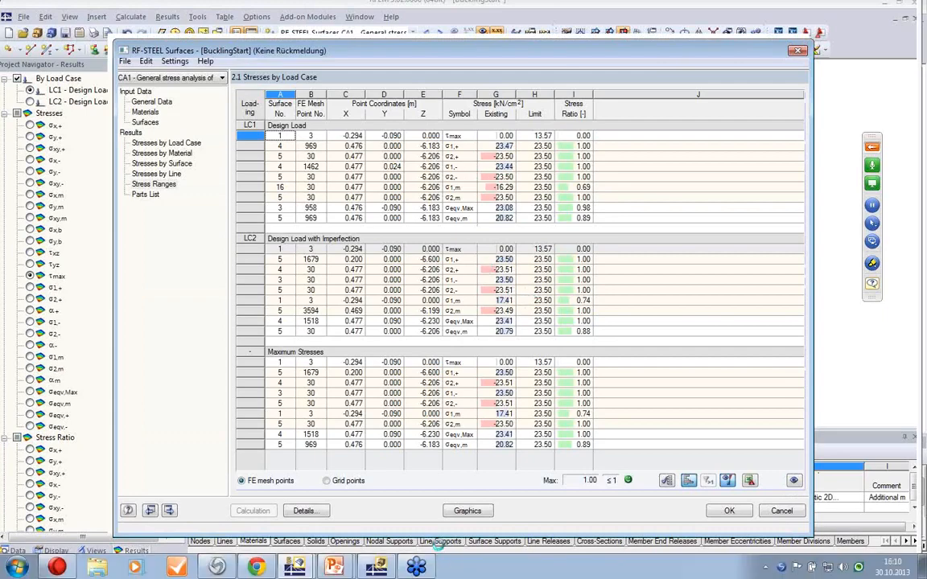
Step: Switch to the PowerPoint presentation and advance to the More Information slide
left_click(344, 572)
left_click(334, 536)
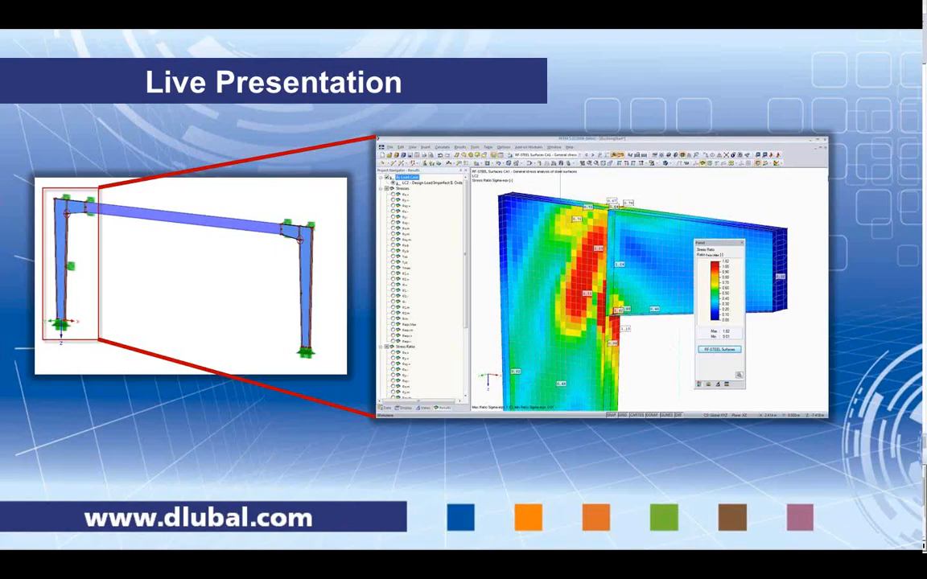
left_click(356, 354)
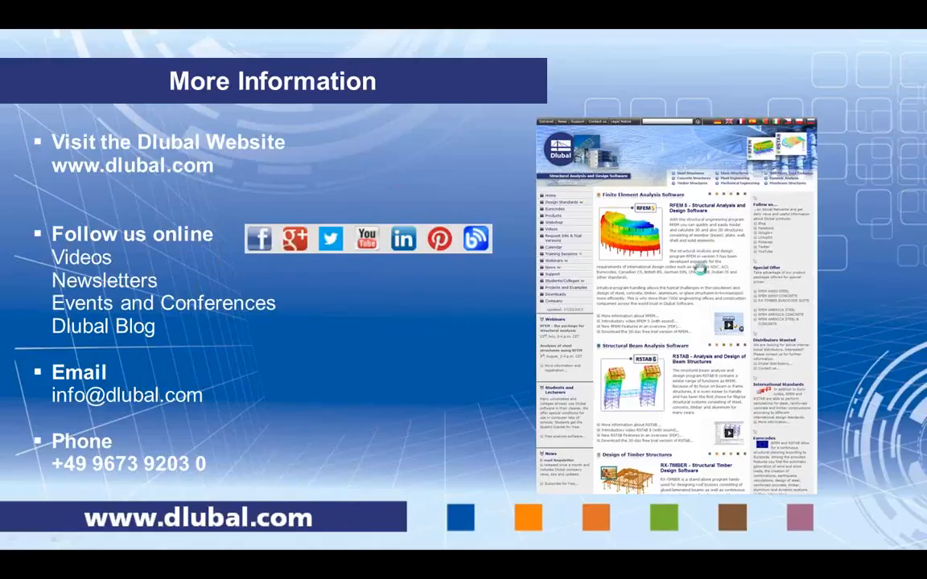
Step: Open the Dlubal website in Chrome from the slide, go to its blog and browse the latest posts
left_click(701, 271)
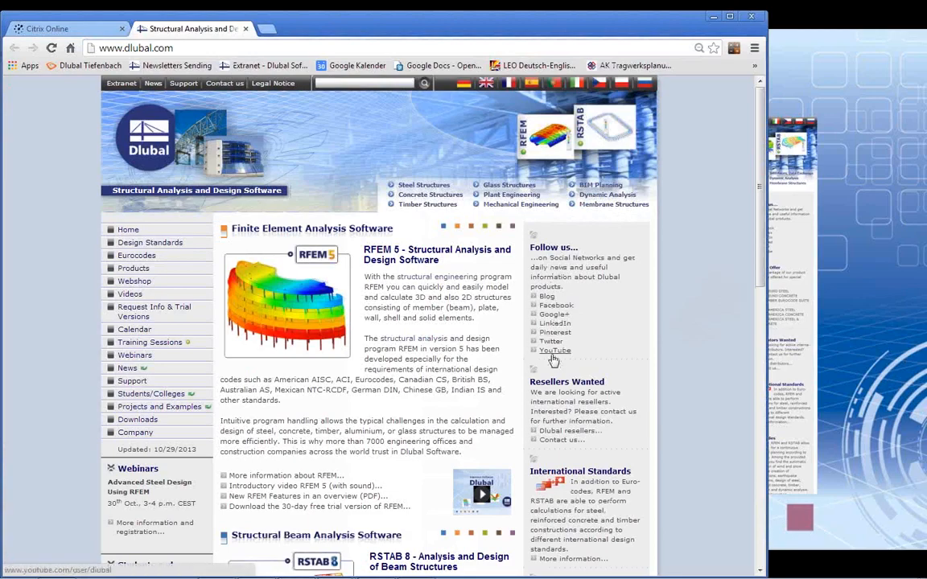
left_click(546, 298)
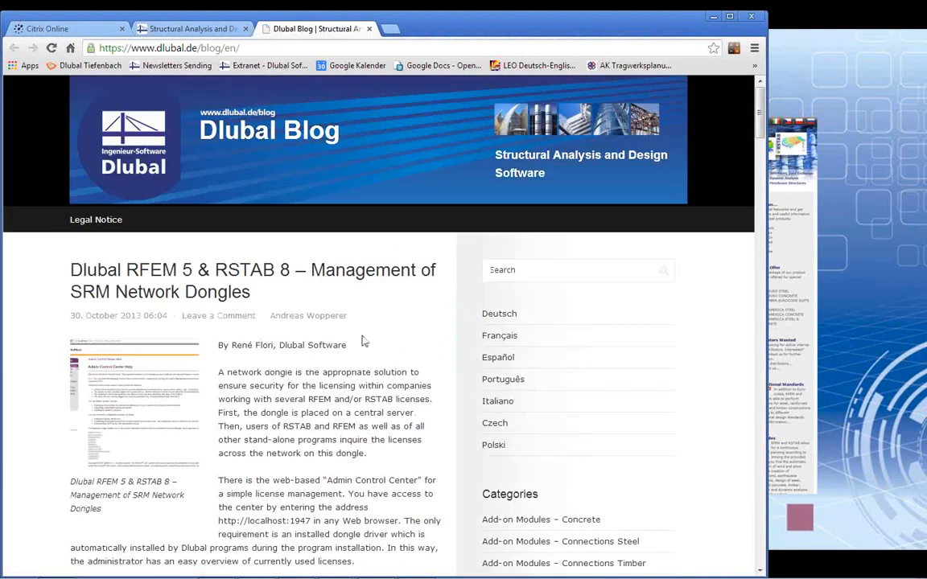
scroll(362, 340, "down", 3)
scroll(362, 341, "down", 7)
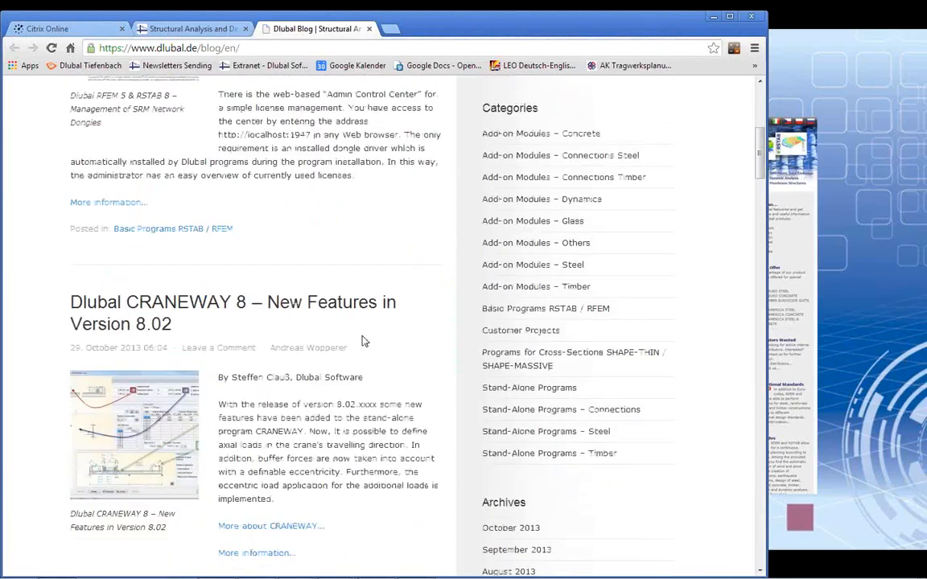
scroll(362, 341, "up", 4)
scroll(362, 341, "up", 5)
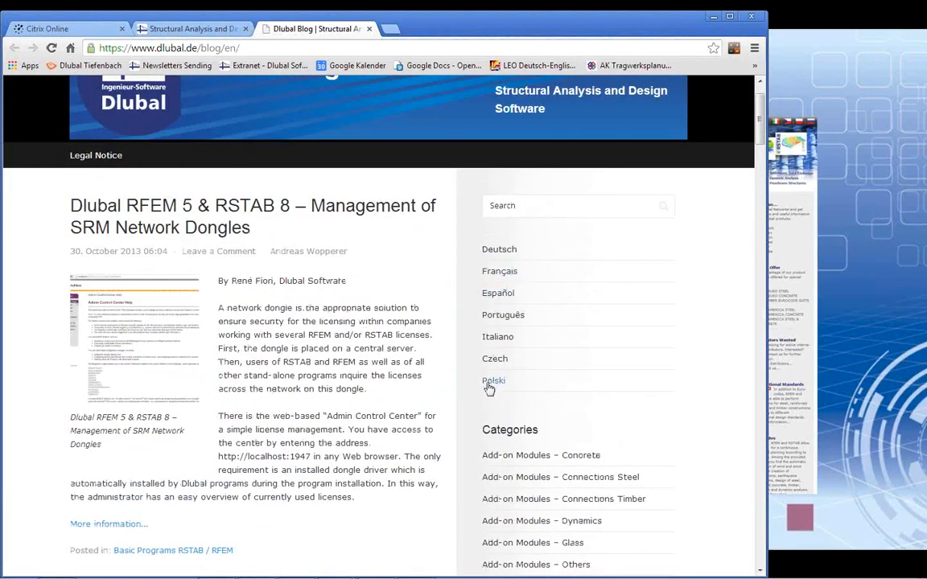
Step: Search the Dlubal Blog for "non linear" and look through the resulting articles
left_click(507, 206)
type("non linear")
key("Return")
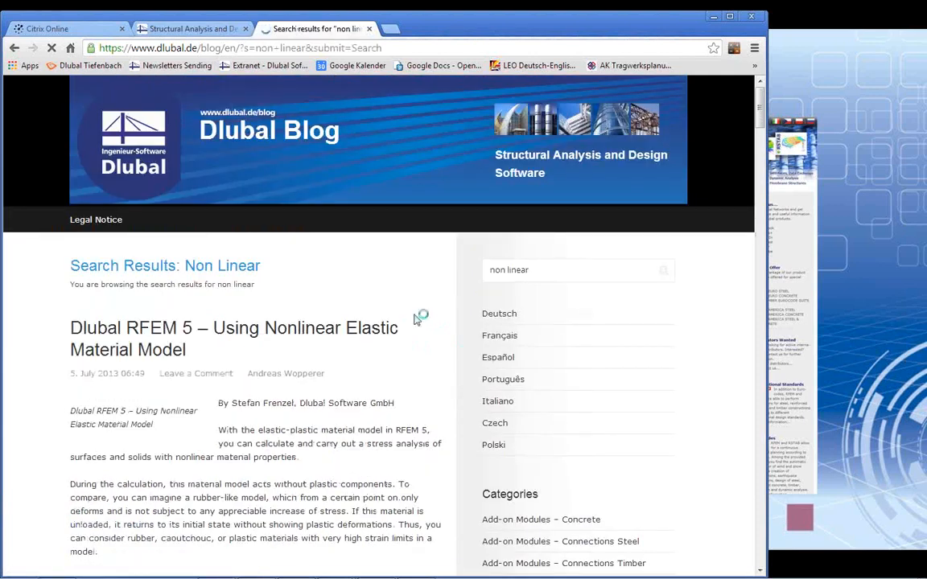
scroll(338, 352, "down", 3)
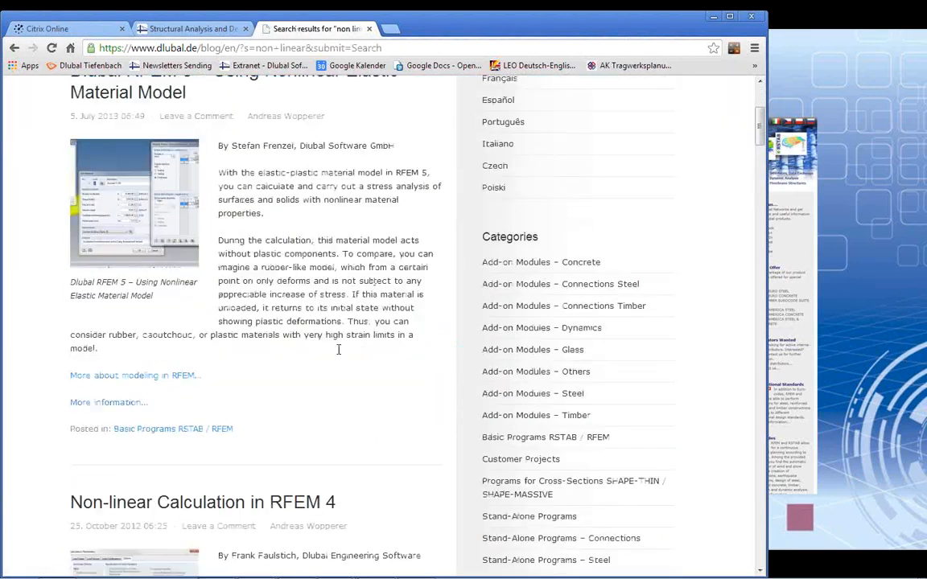
scroll(271, 257, "down", 7)
scroll(278, 290, "up", 10)
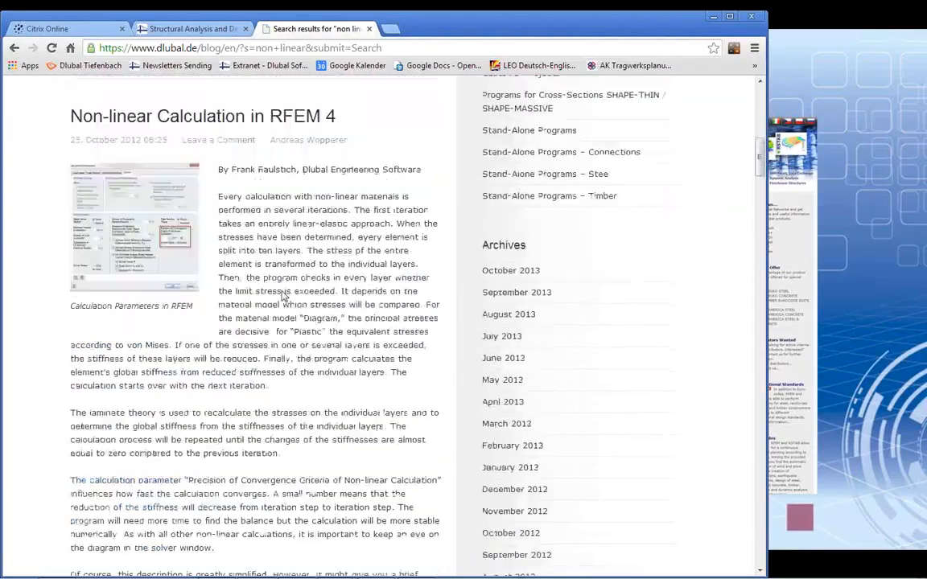
scroll(286, 302, "up", 1)
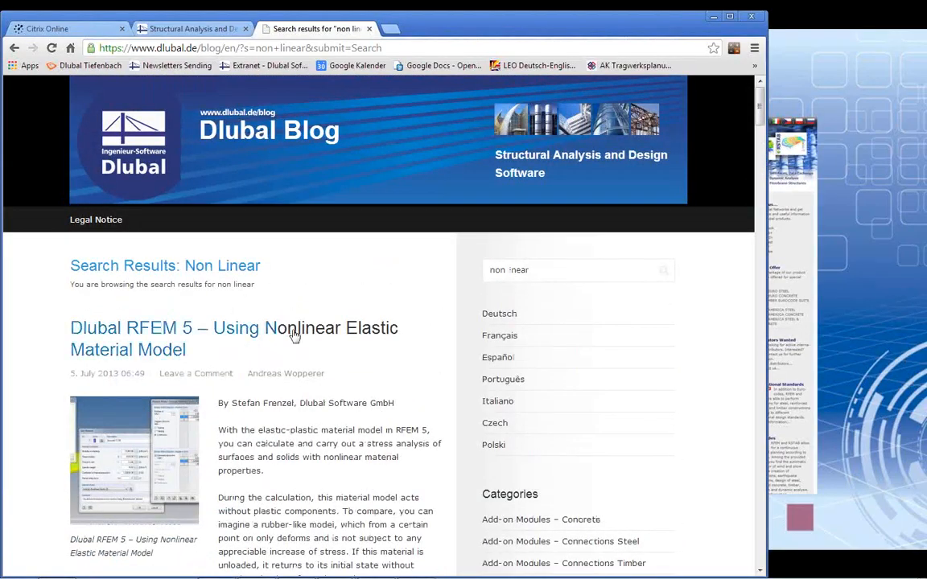
Step: Look further through the blog results, return to the main Dlubal website and view the trial versions on its Downloads page
scroll(356, 378, "down", 4)
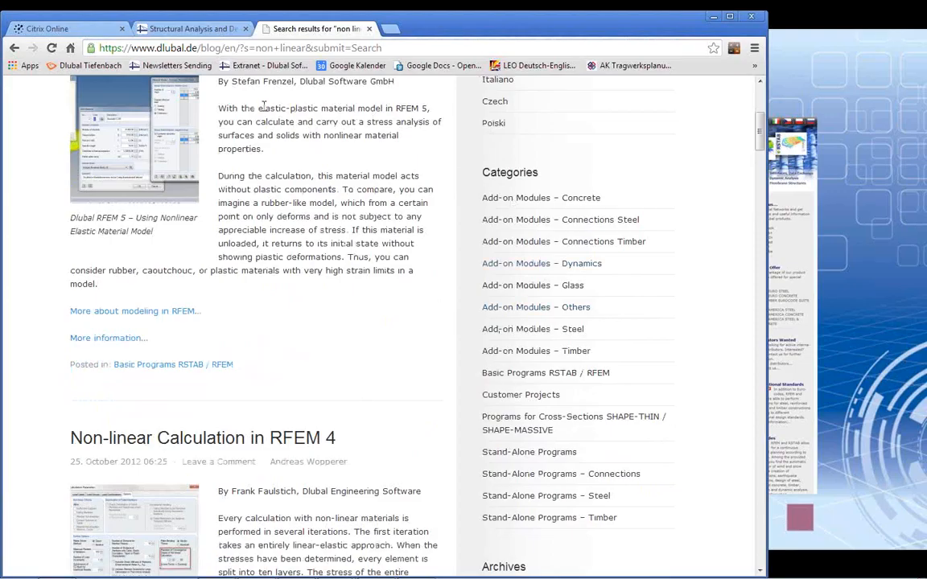
left_click(187, 31)
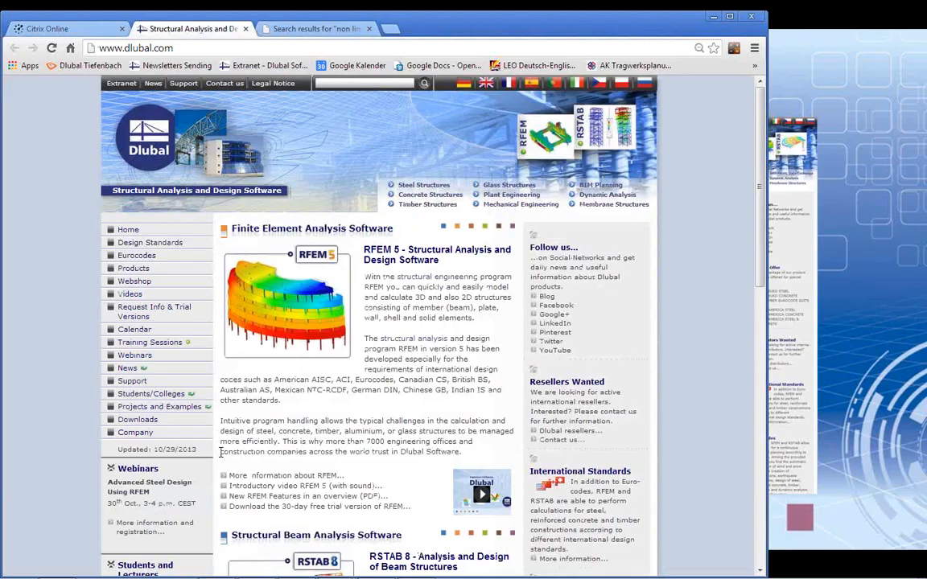
left_click(137, 419)
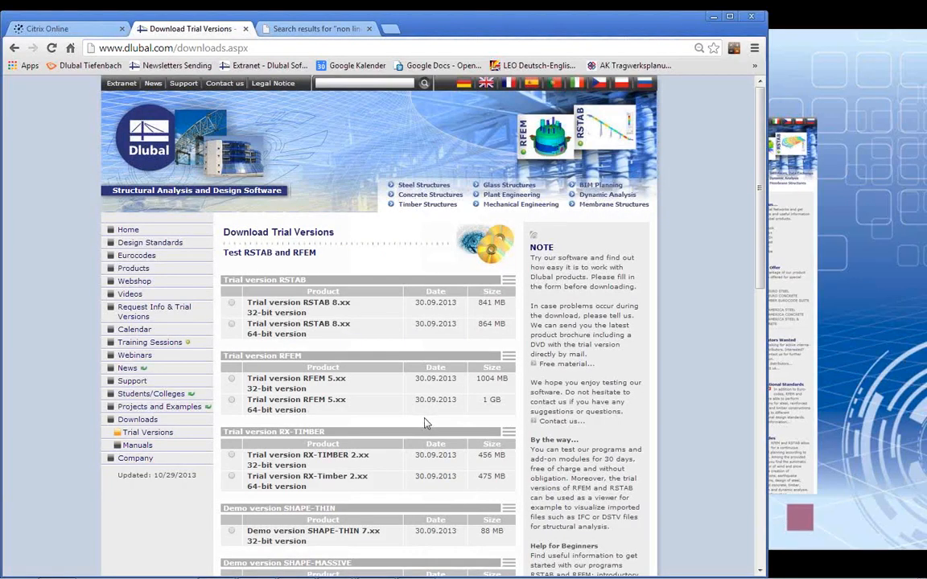
scroll(441, 423, "down", 4)
scroll(445, 422, "up", 1)
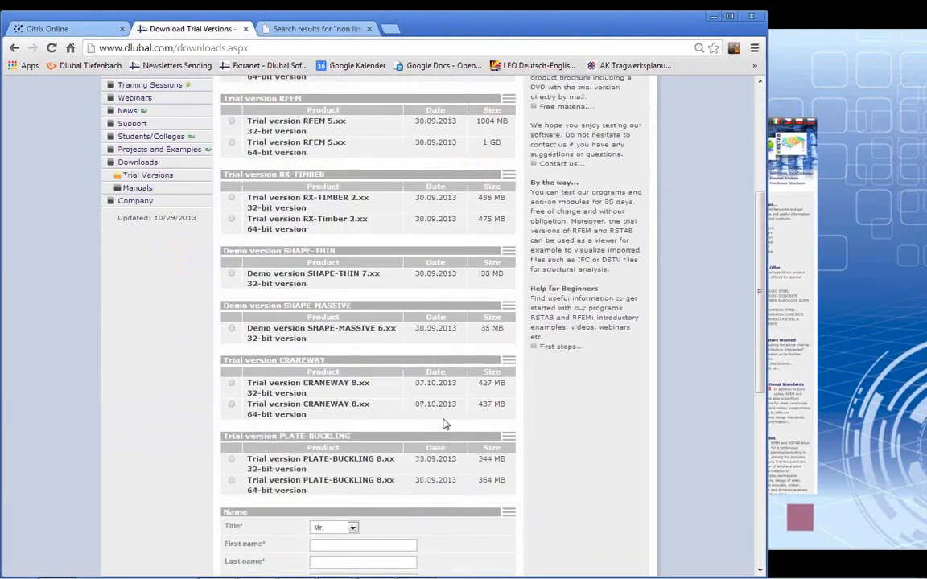
Step: Open the First steps page for beginners and look through its introductory examples, videos, webinars and manuals
left_click(561, 348)
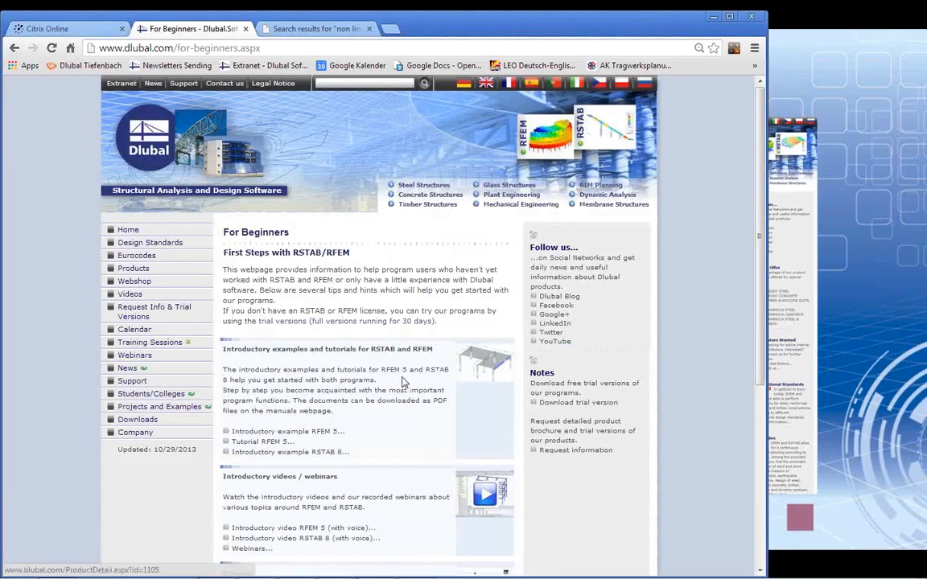
scroll(364, 345, "down", 2)
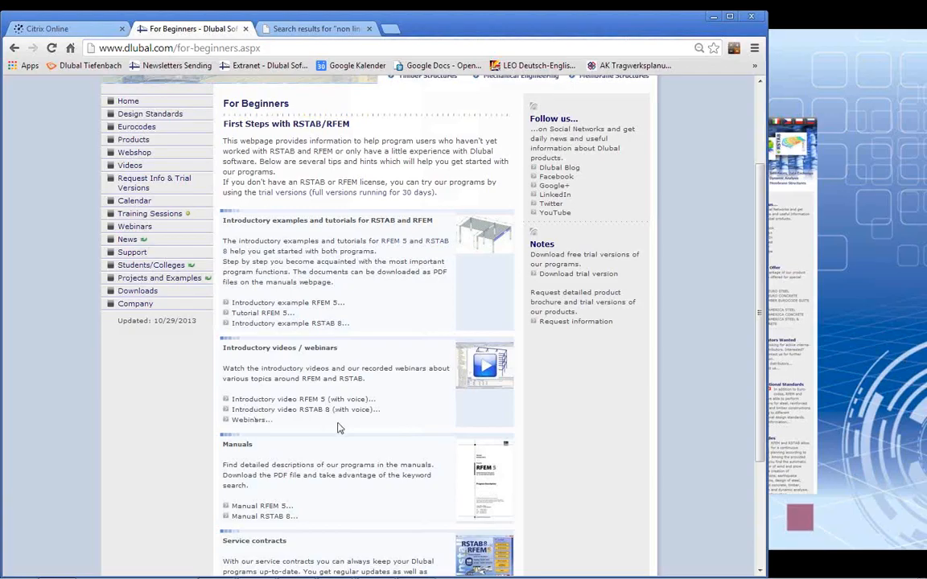
scroll(383, 394, "down", 2)
scroll(383, 394, "up", 3)
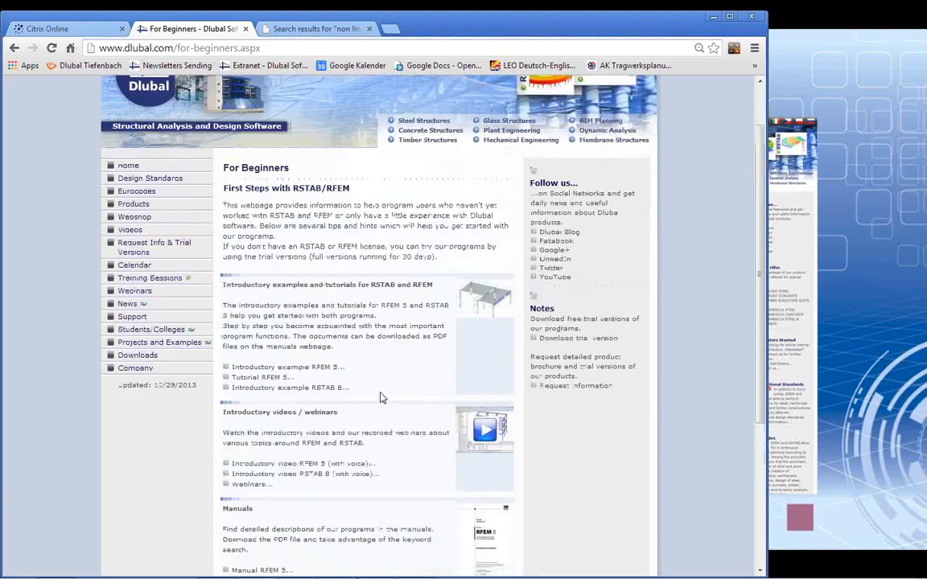